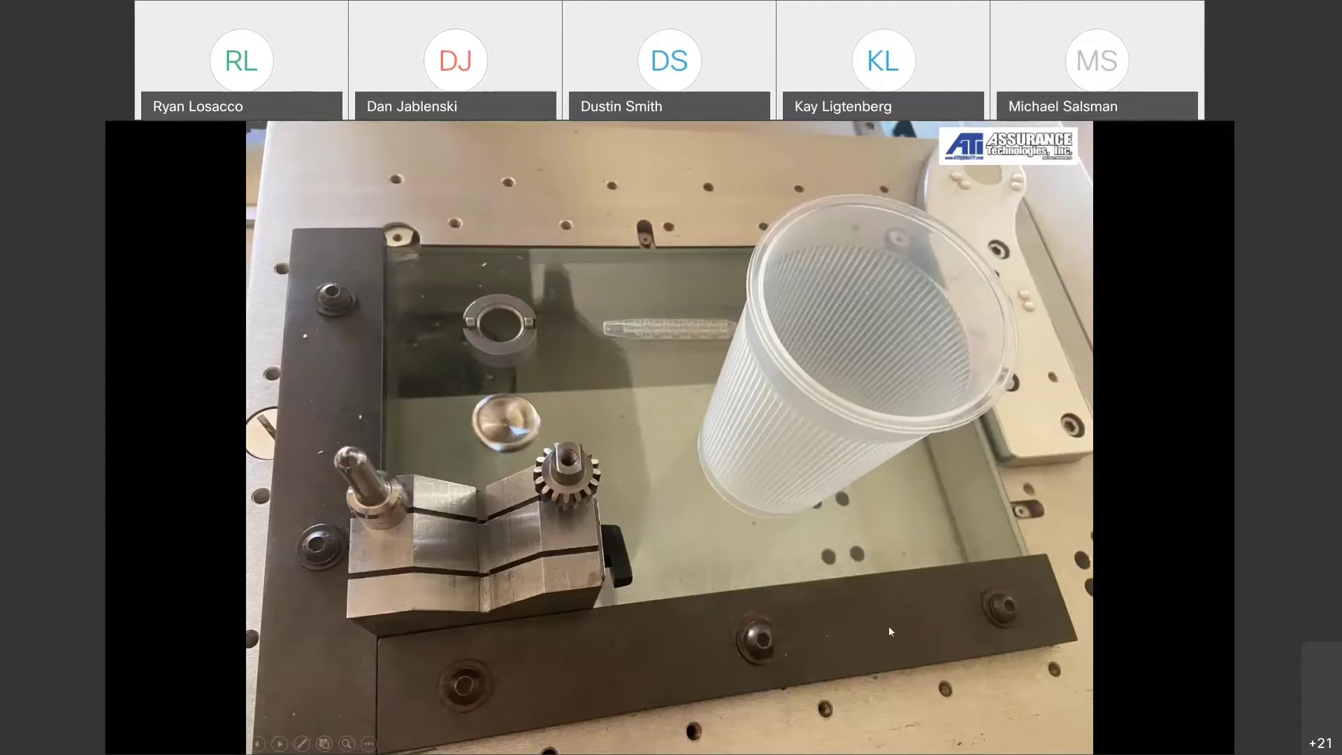
Step: Advance the slide show past the two part photos and switch to InSpec for Windows
left_click(839, 579)
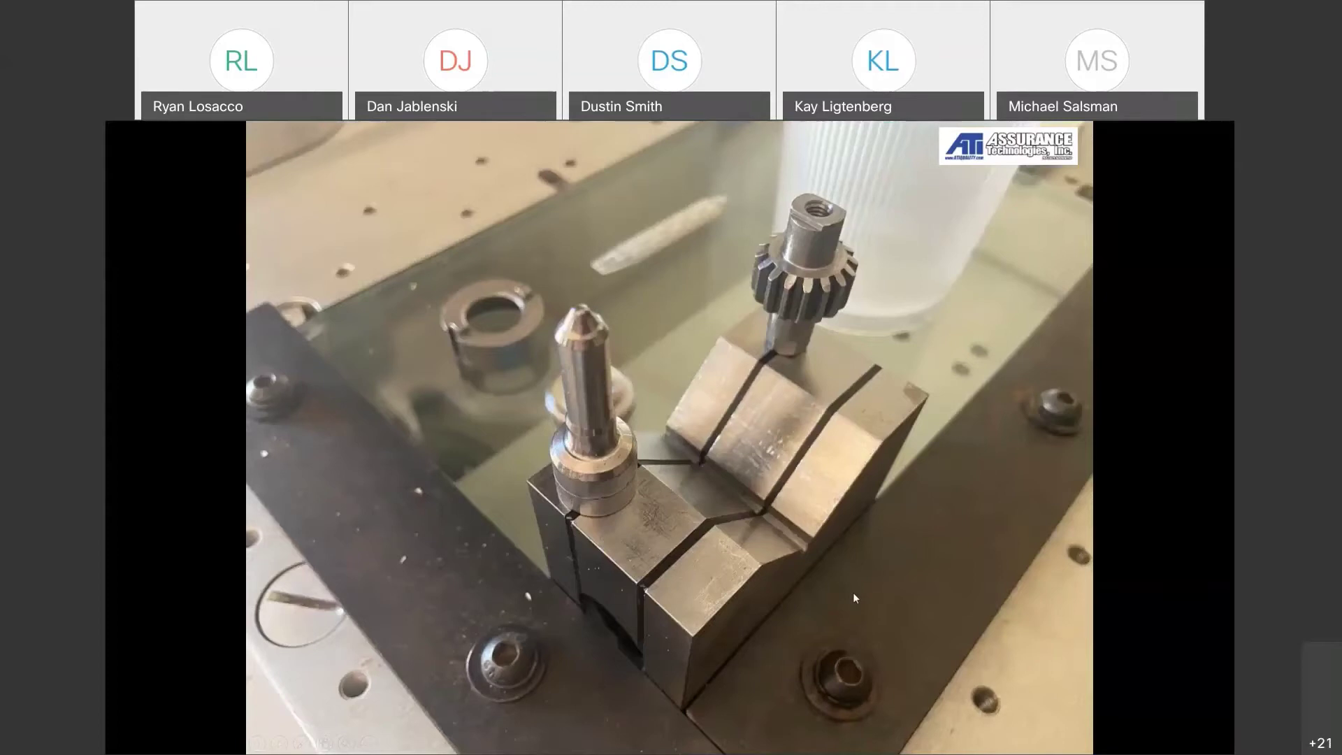
left_click(853, 595)
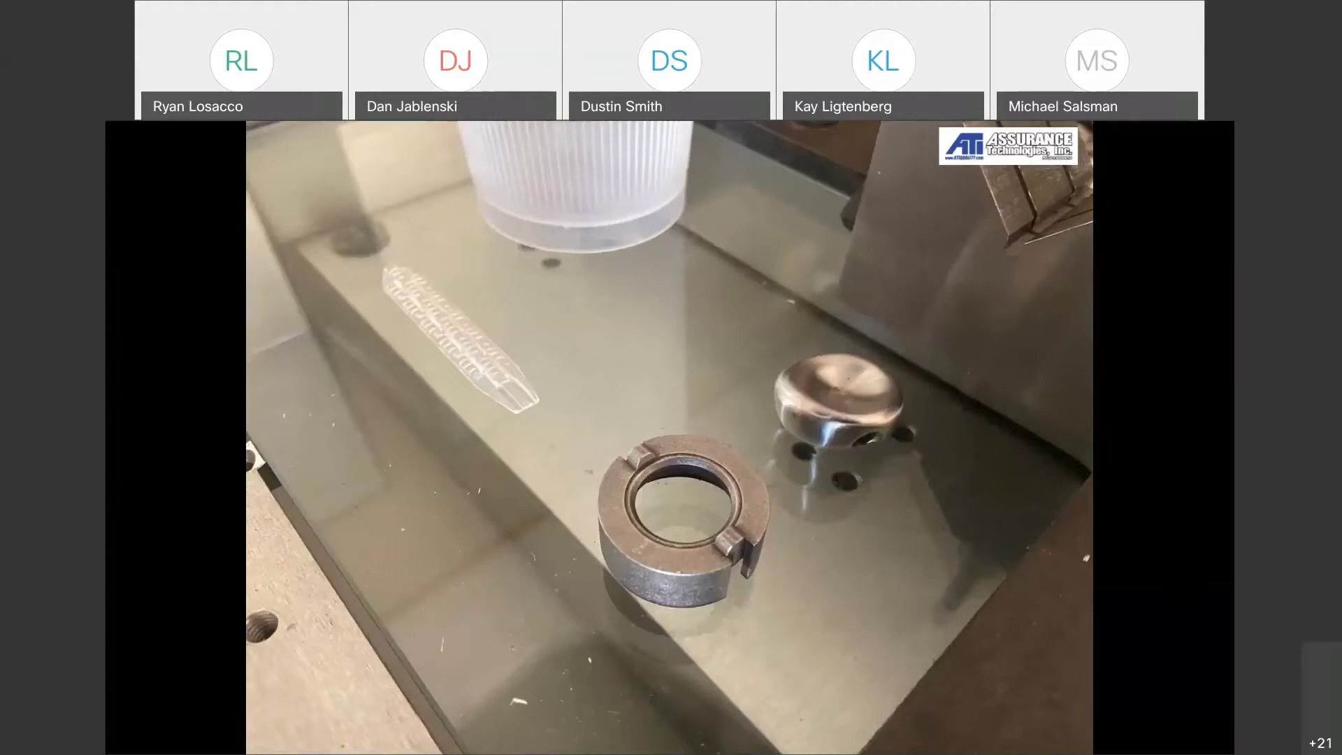
key("alt+Tab")
key("alt+Tab")
key("alt+Tab")
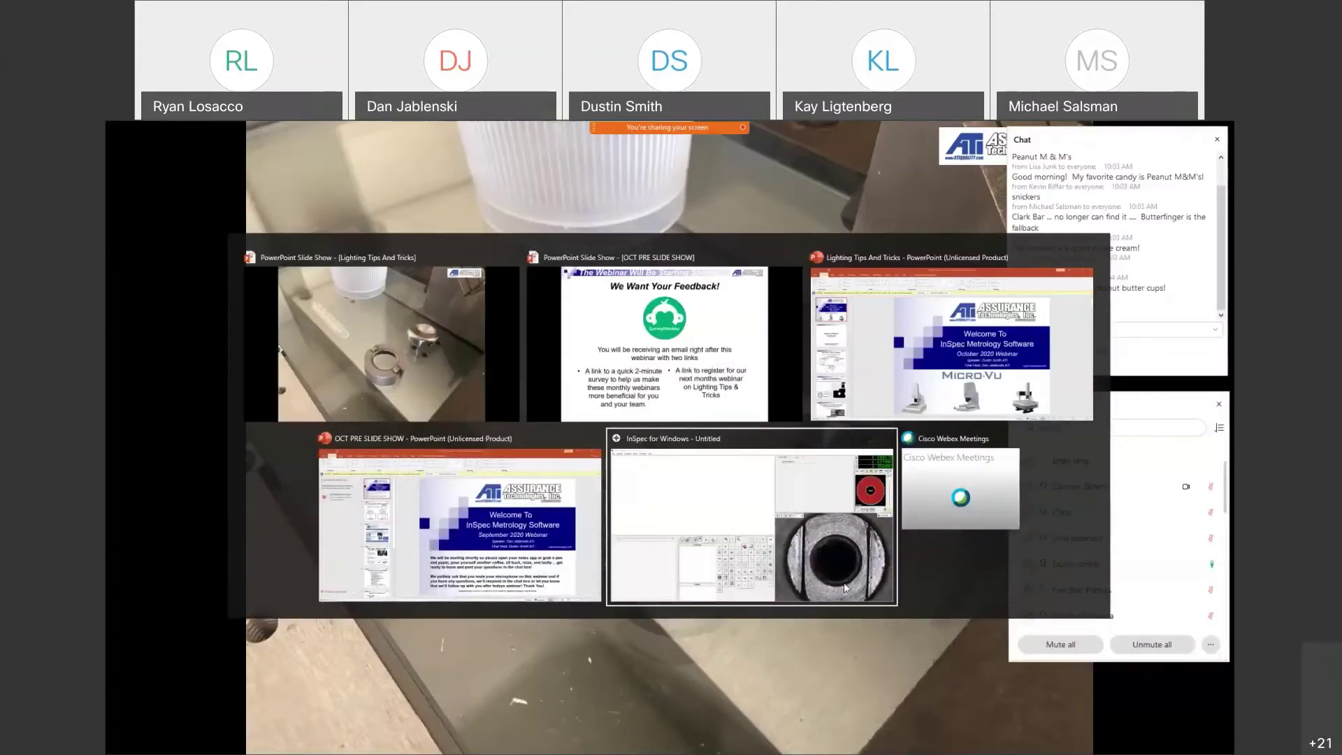
left_click(844, 587)
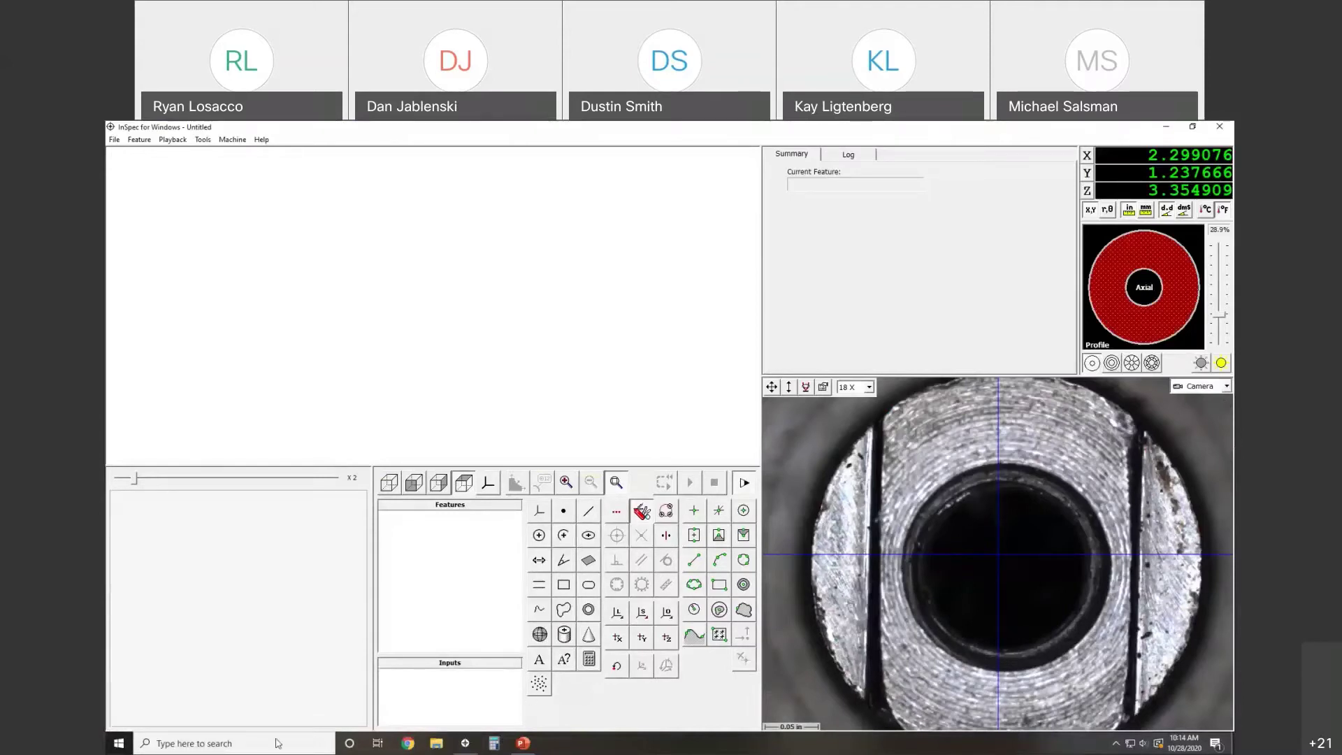
key("alt+Tab")
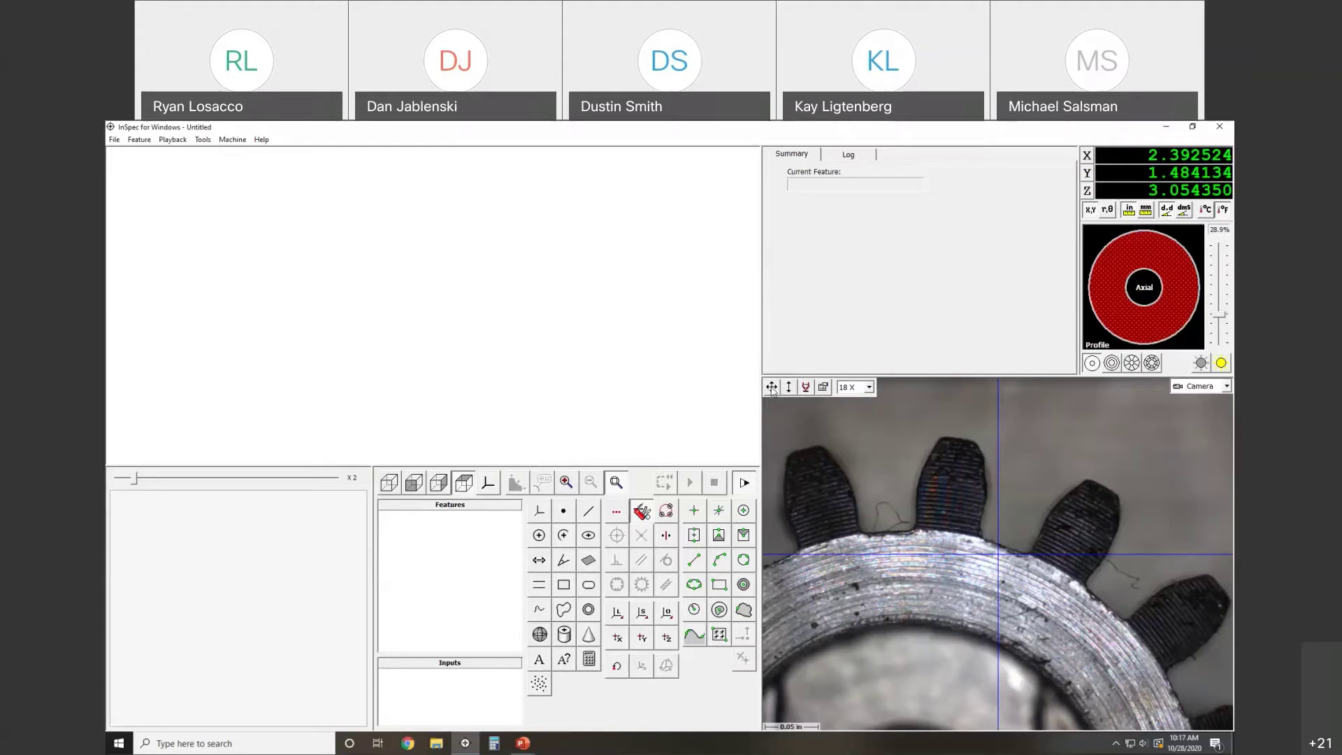
Step: Move the stage from the gear teeth to the part's round bore and set the ring light to 29.5%
left_click(772, 391)
left_click_drag(771, 387, 763, 425)
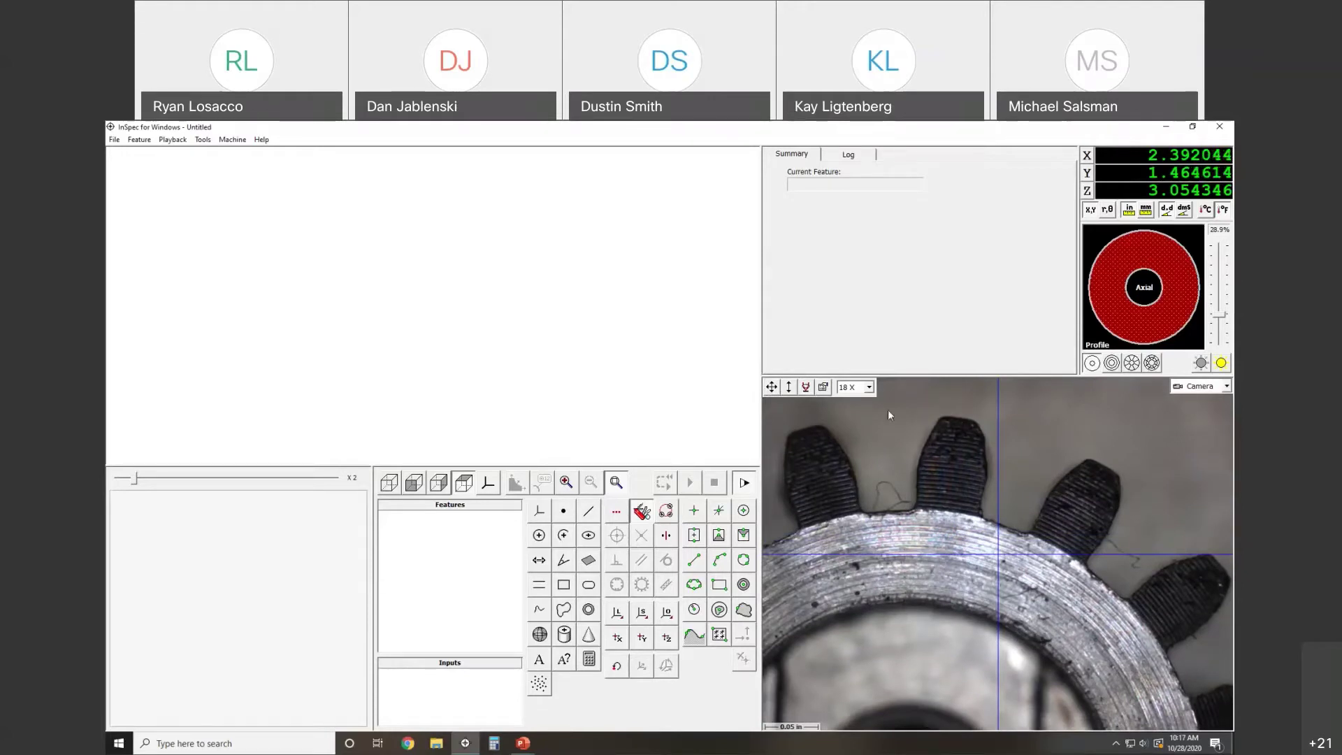
left_click_drag(772, 387, 785, 360)
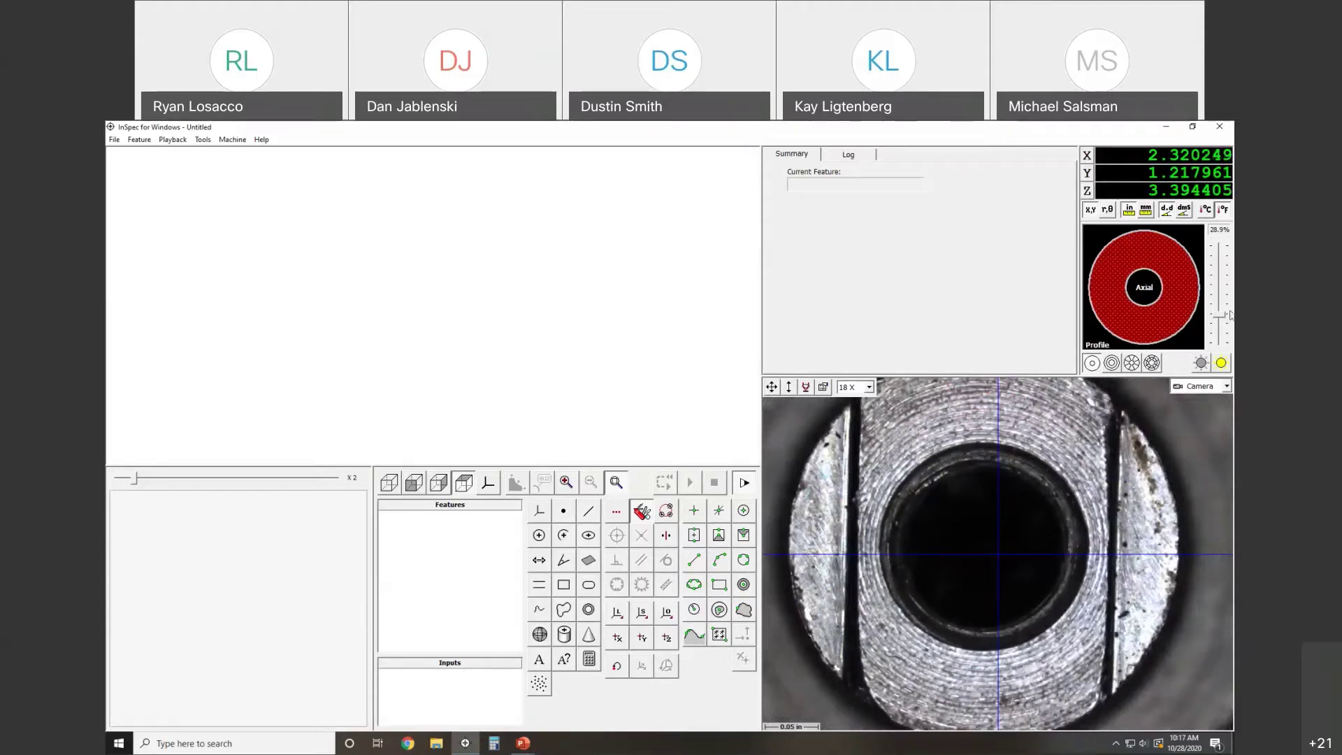
left_click_drag(1219, 314, 1219, 316)
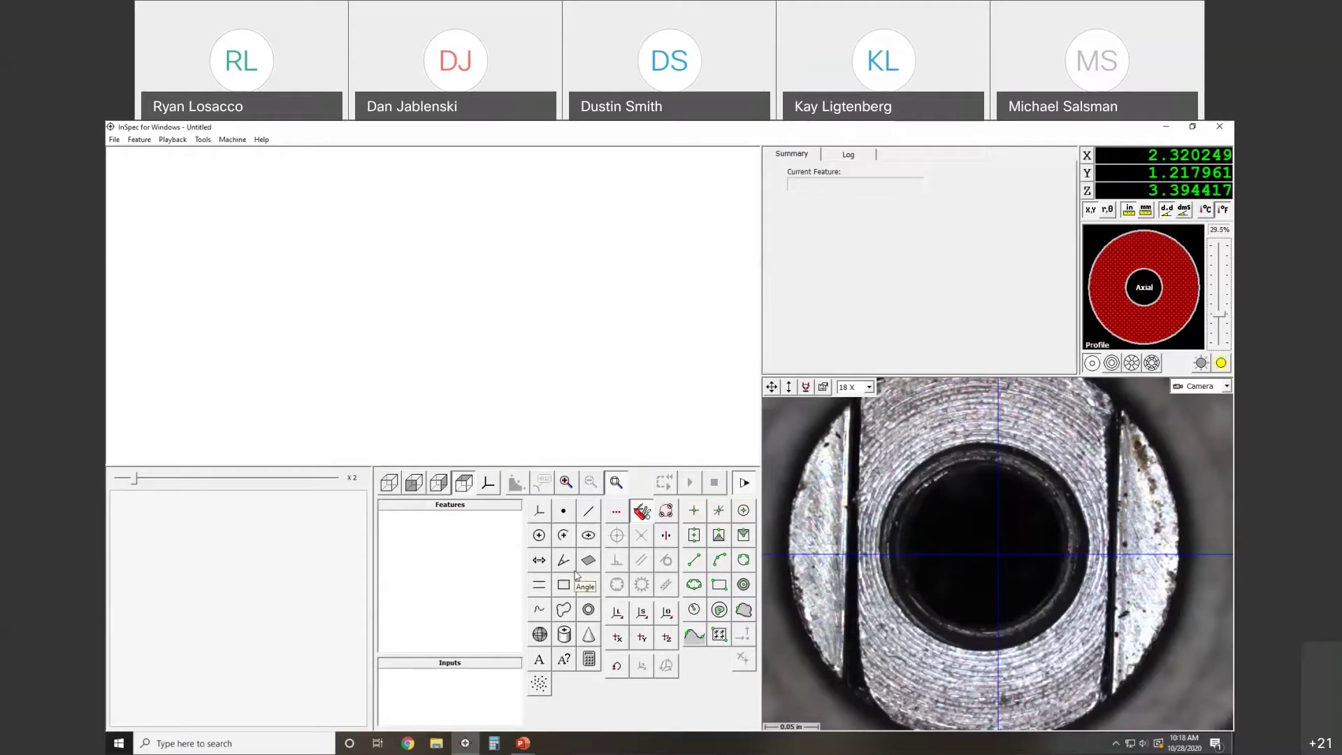
Step: Measure the bore as a circle with the circle edge finder, using three points around its edge
left_click(539, 536)
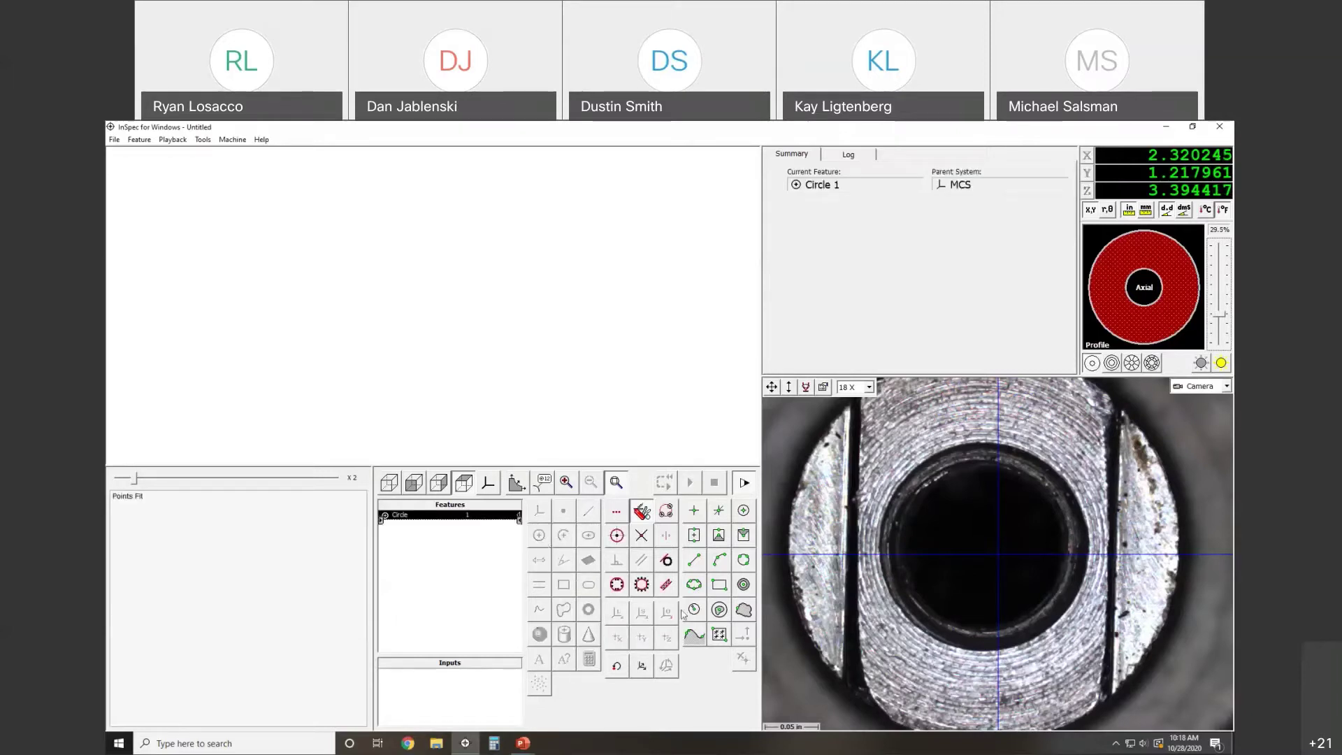
left_click(744, 560)
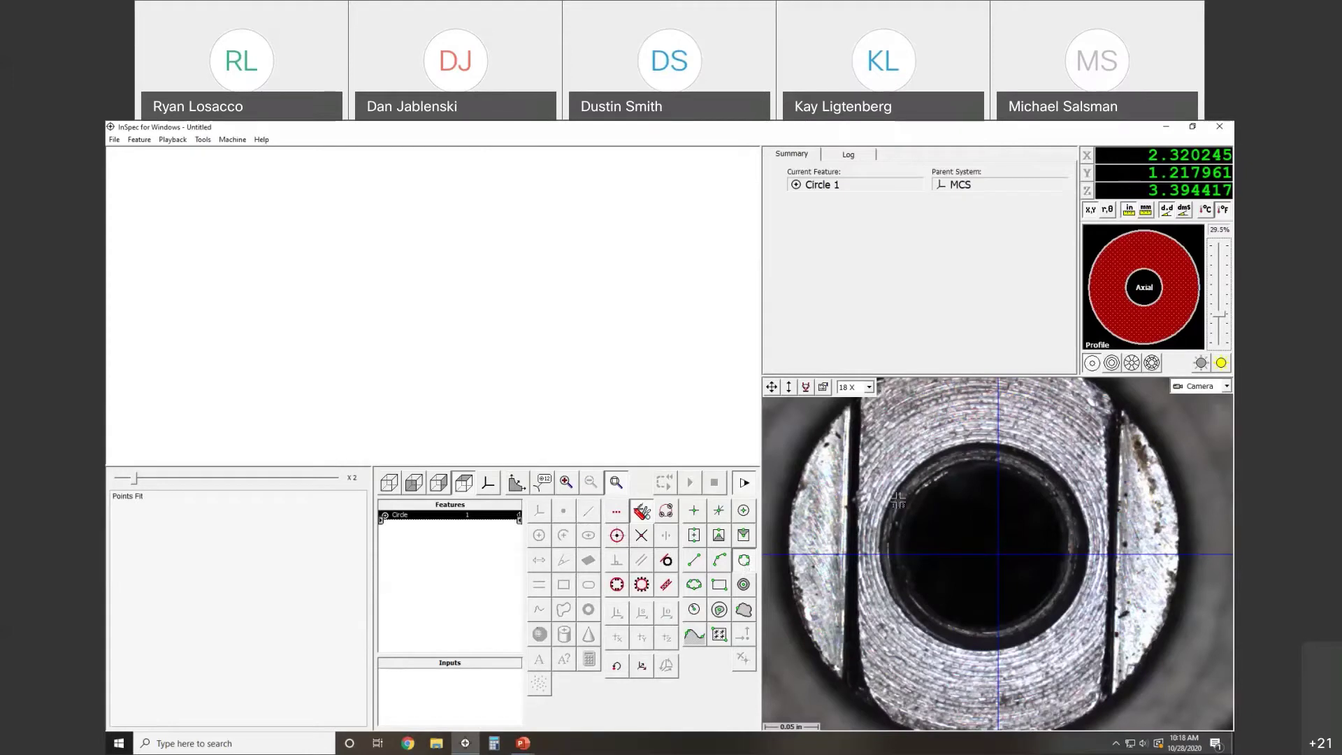
left_click(944, 449)
left_click(918, 626)
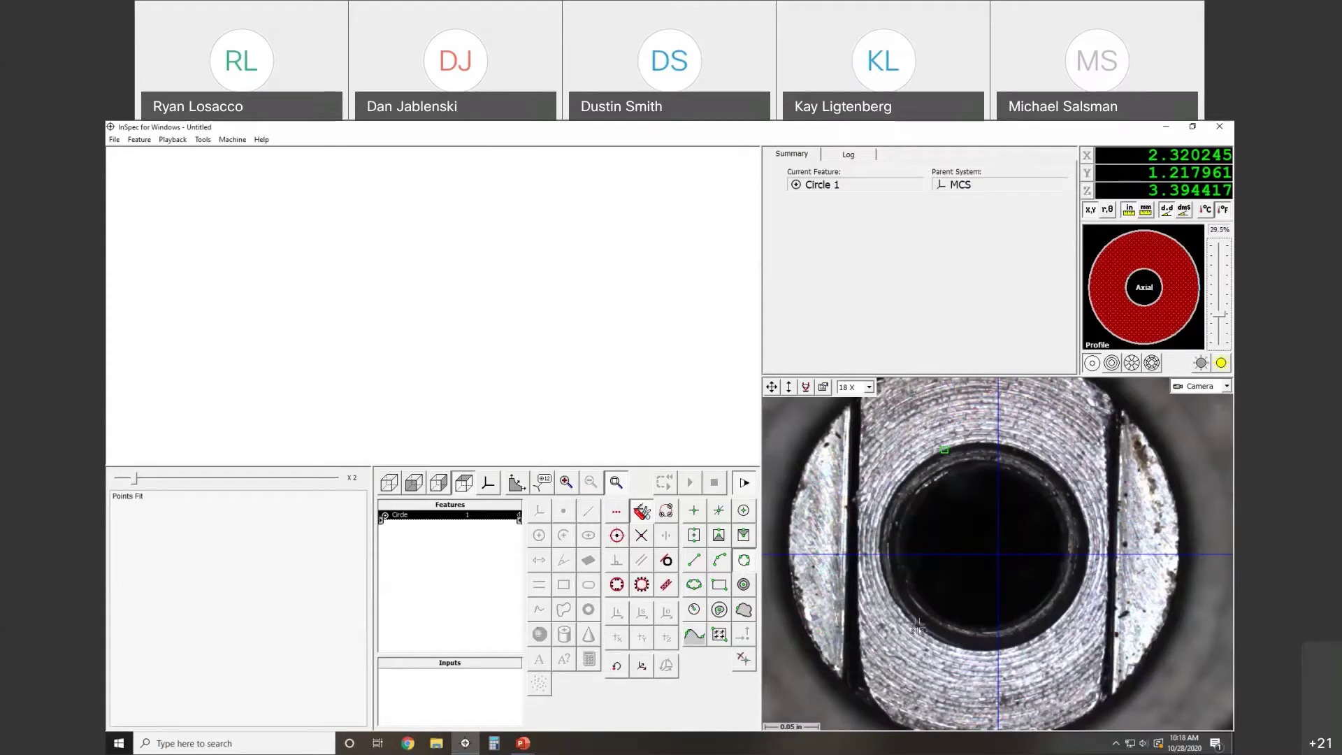
left_click(1072, 599)
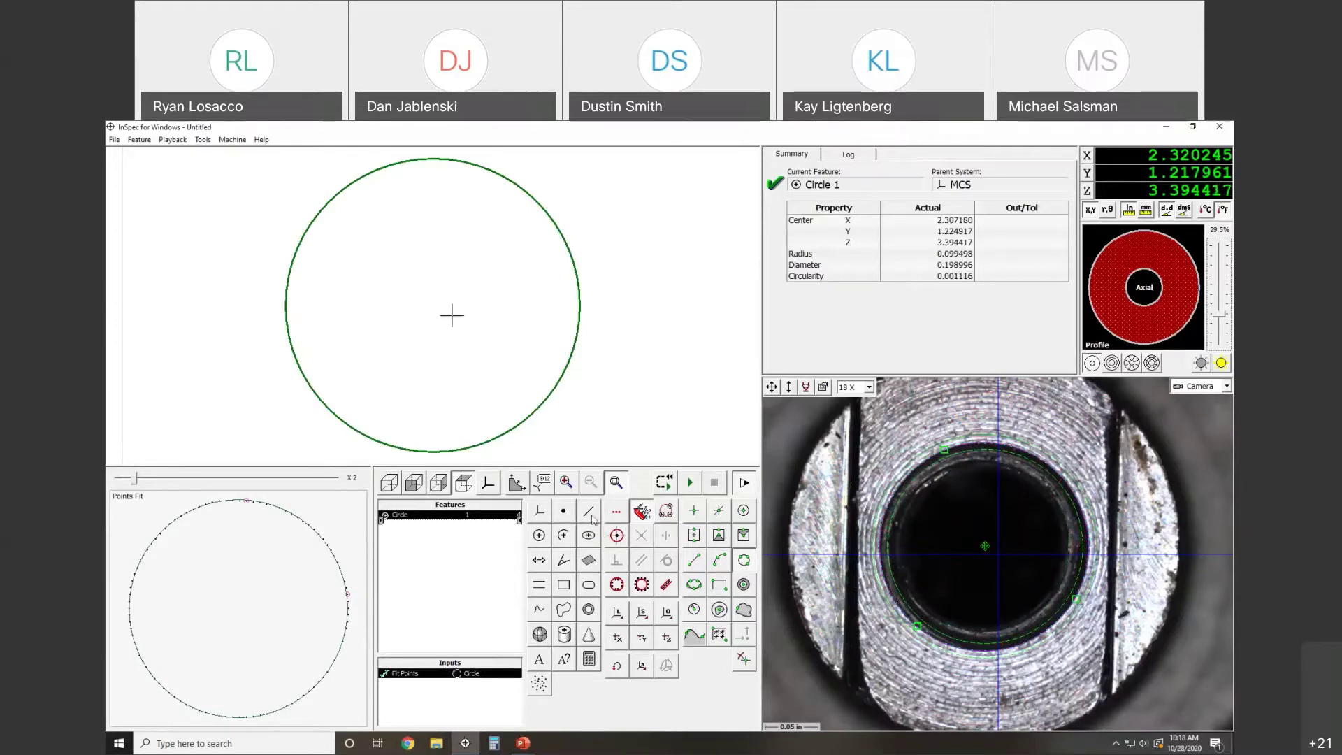
Step: Measure a line along the inner edge of the slot left of the bore and a focus point on the part's face above the bore
left_click(588, 511)
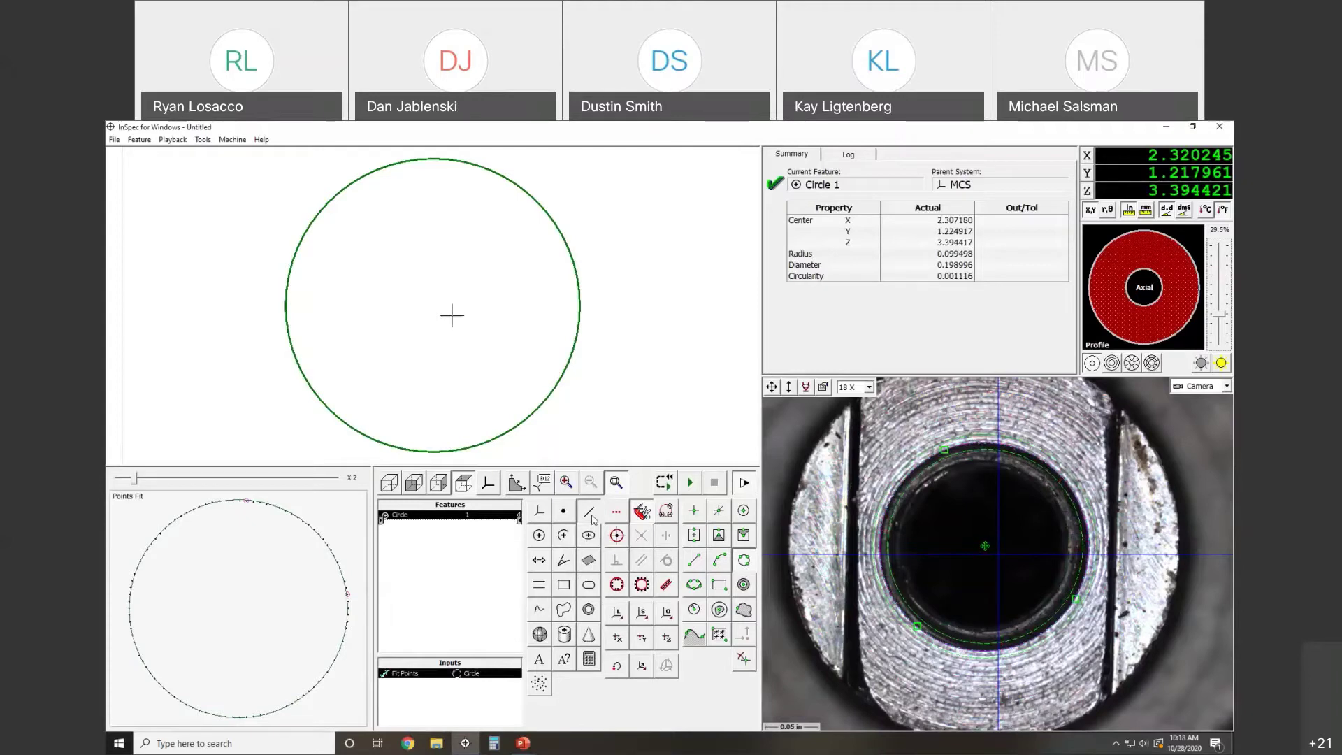
left_click(860, 422)
left_click(857, 625)
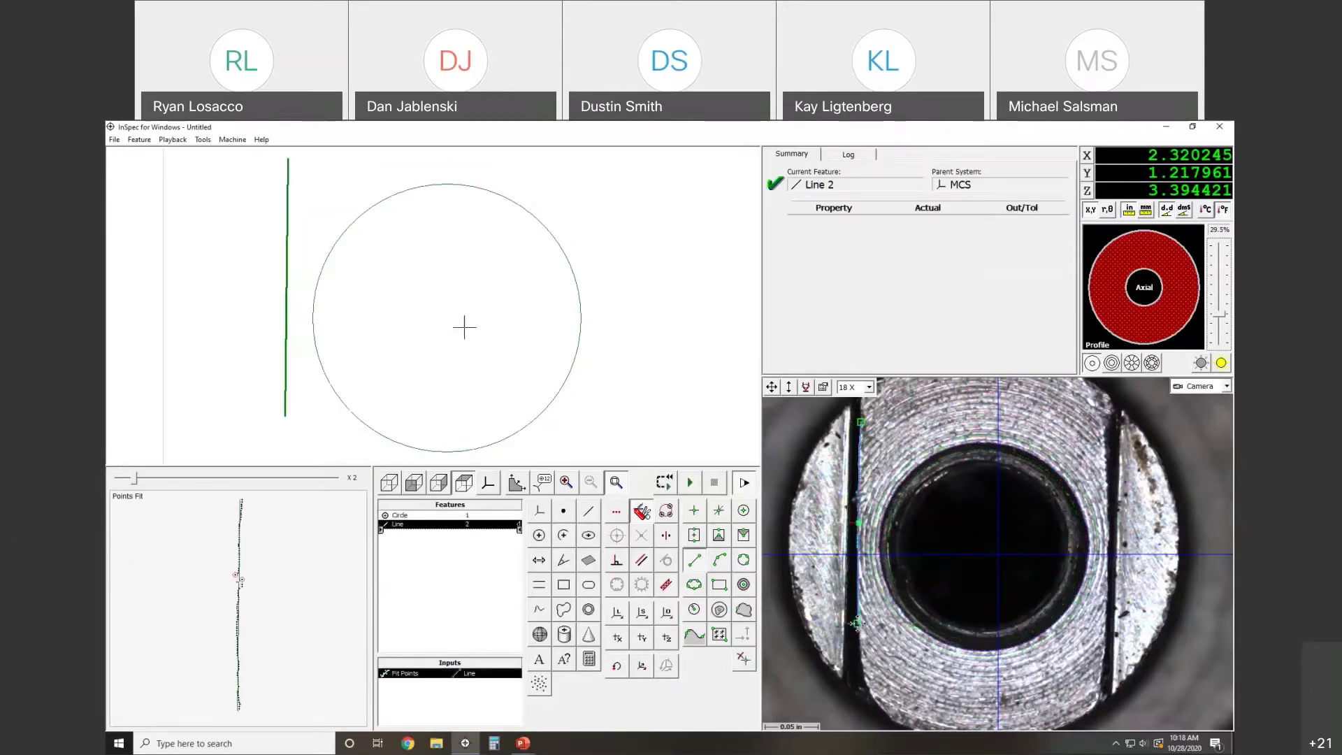
left_click(566, 512)
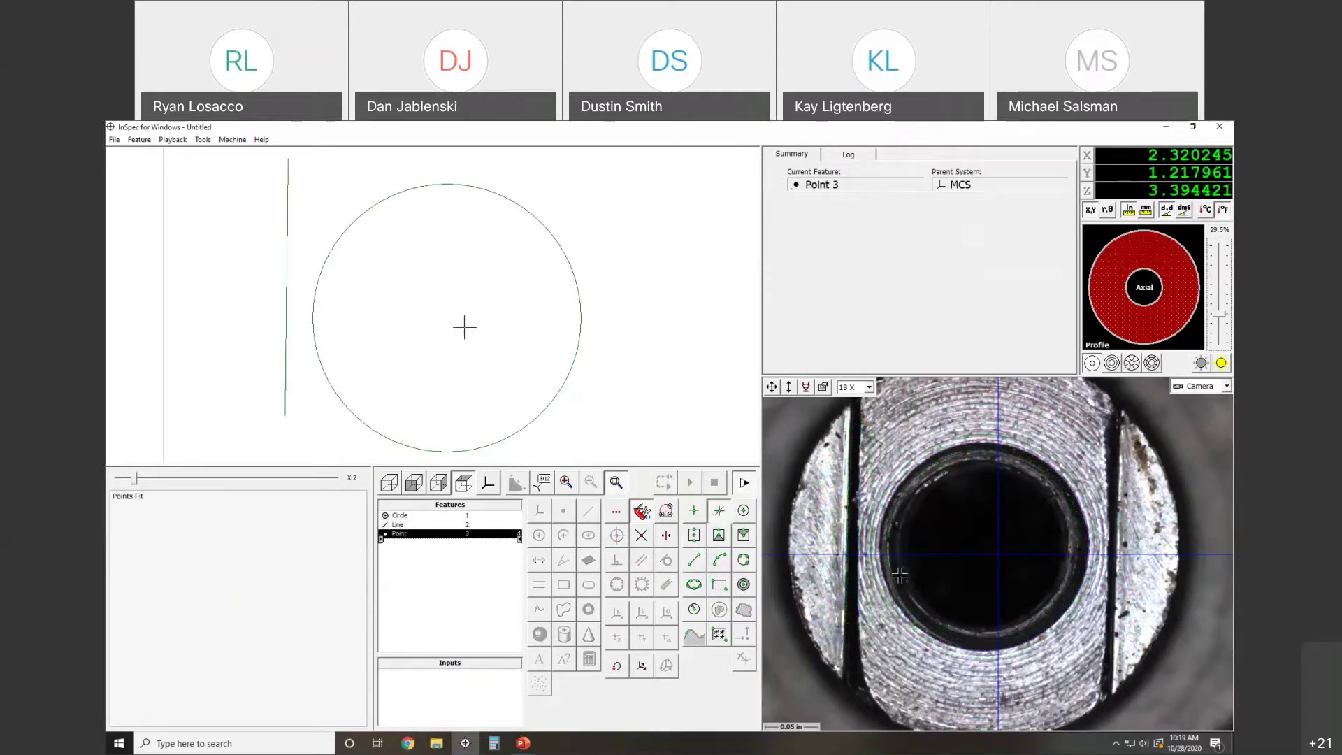
left_click(923, 418)
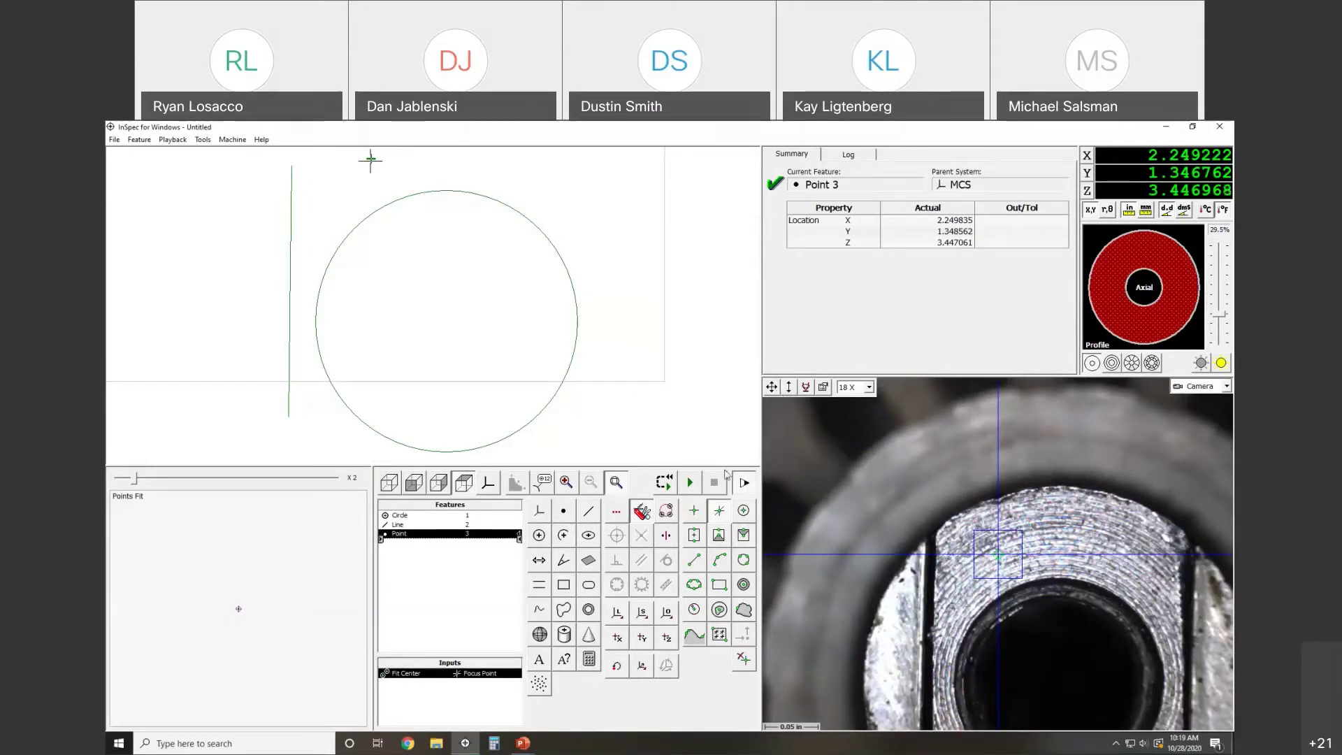
Step: Create a coordinate system with its XY origin on the bore circle, Z origin on the focus point and skew along the line
left_click(672, 618)
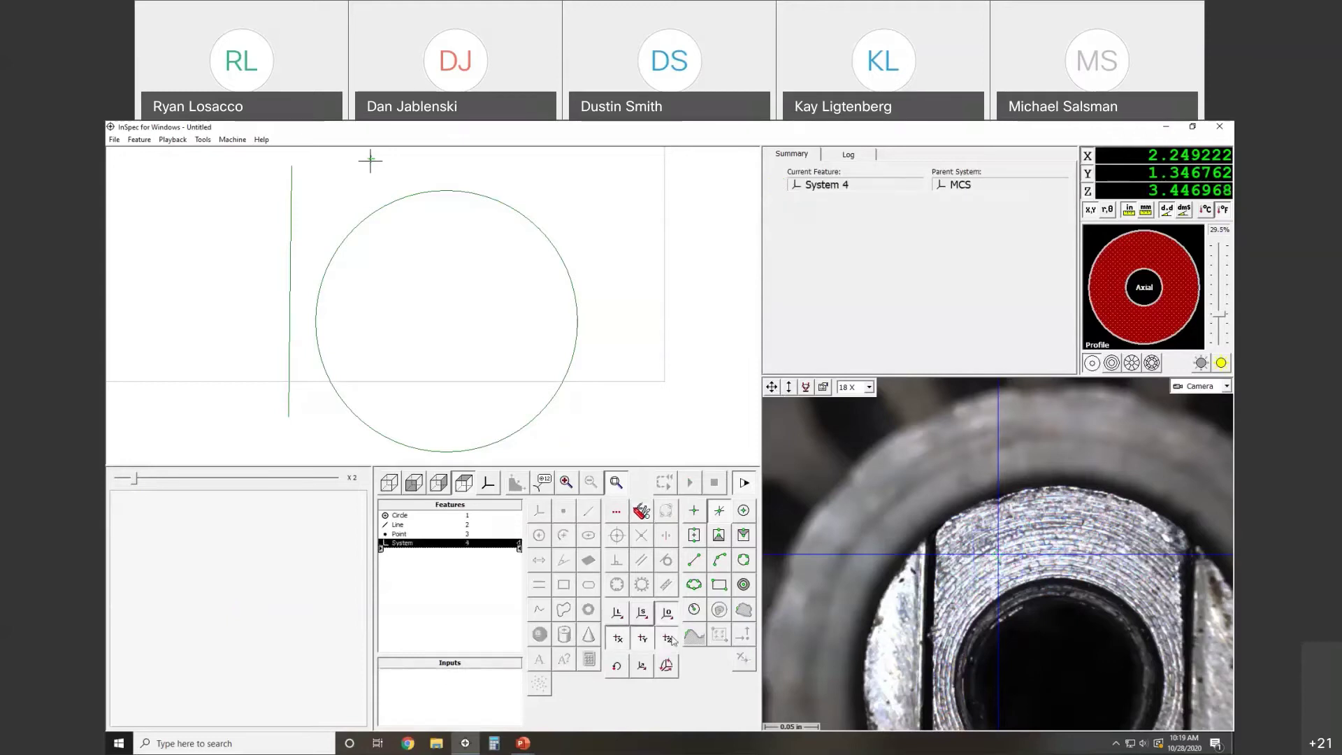
left_click(556, 405)
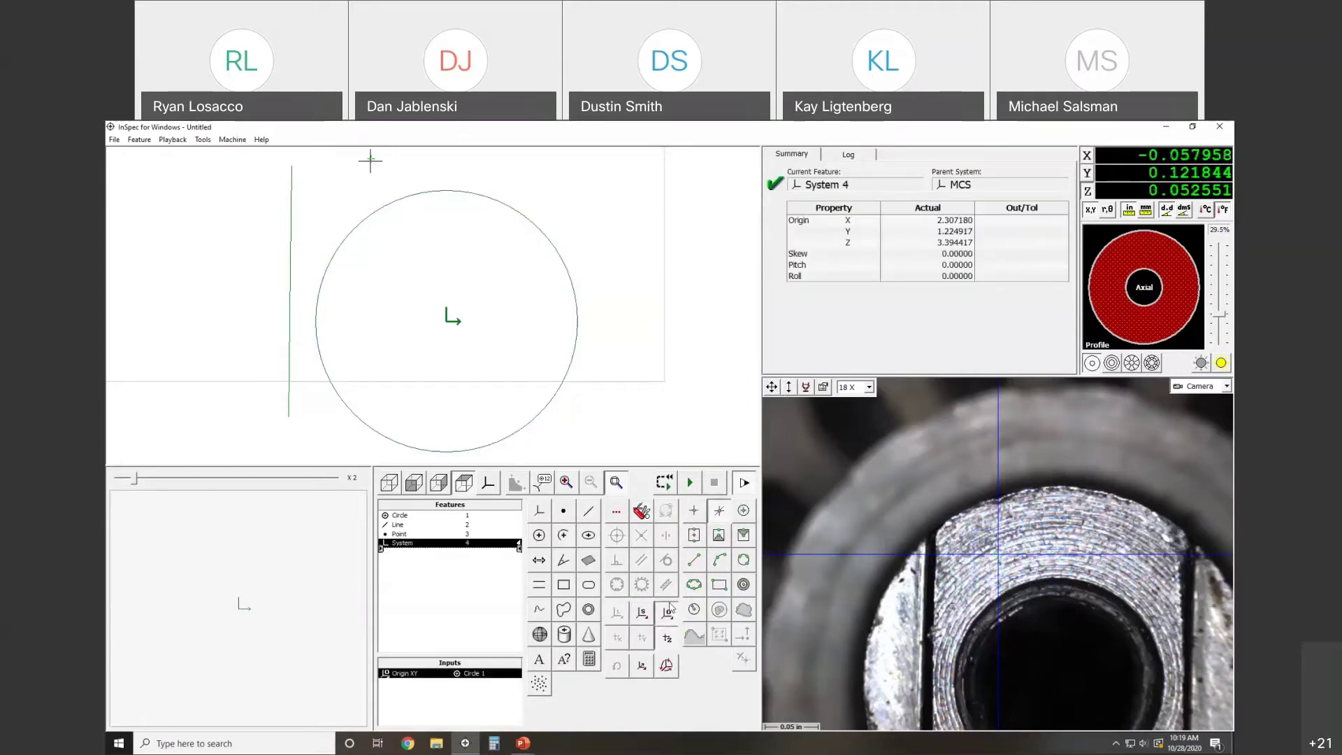
left_click(456, 269)
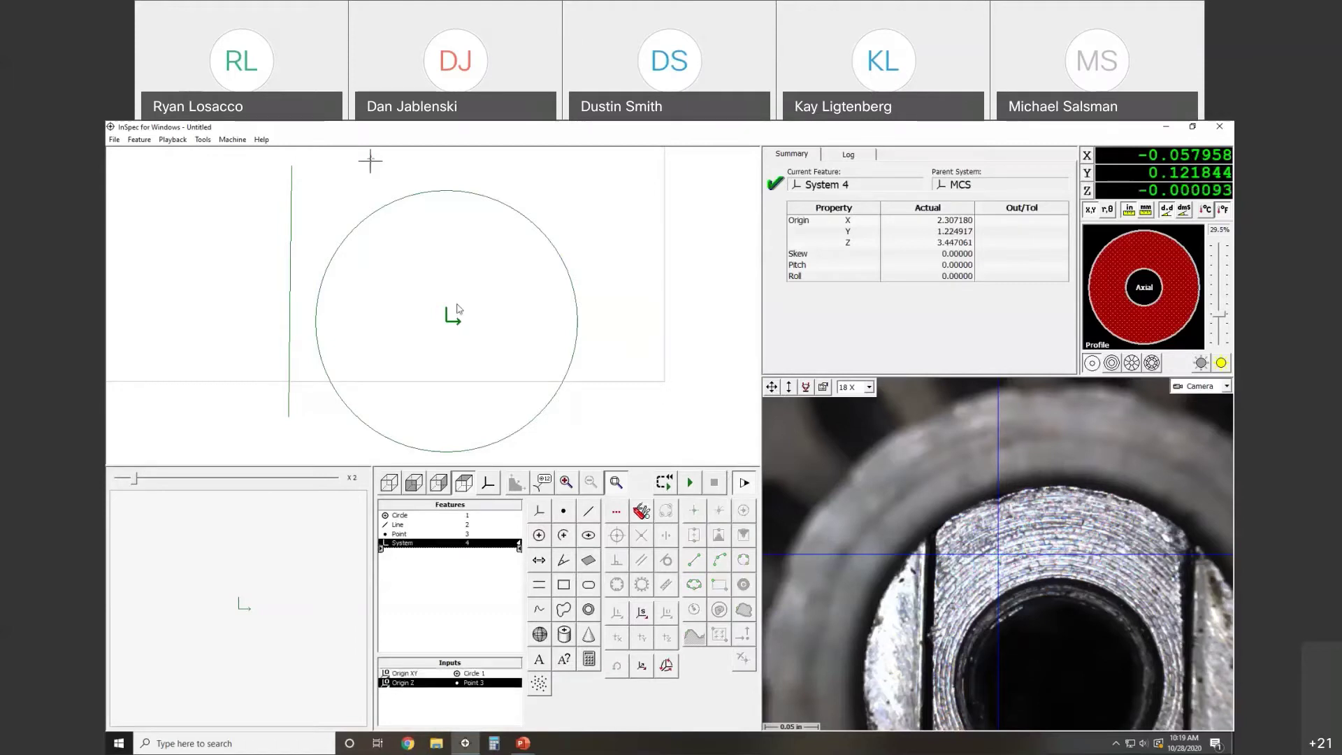
left_click(640, 604)
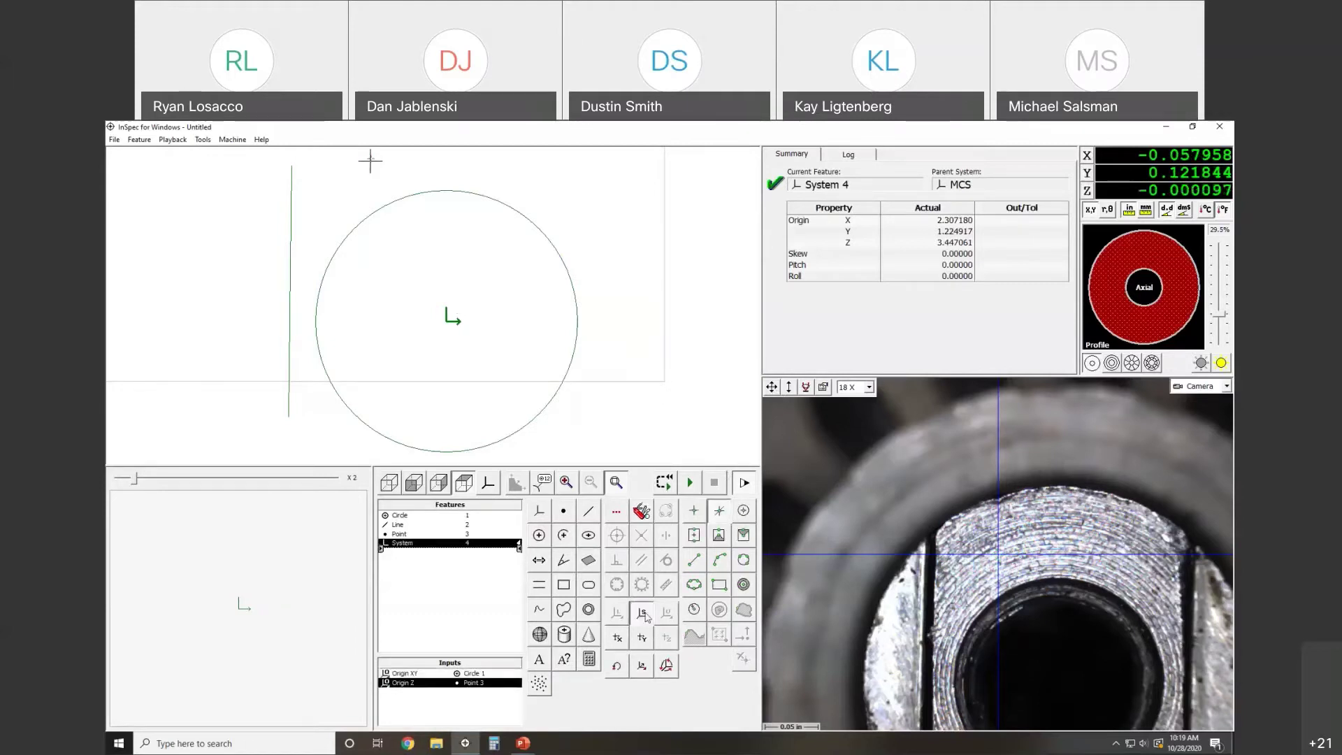
left_click(292, 281)
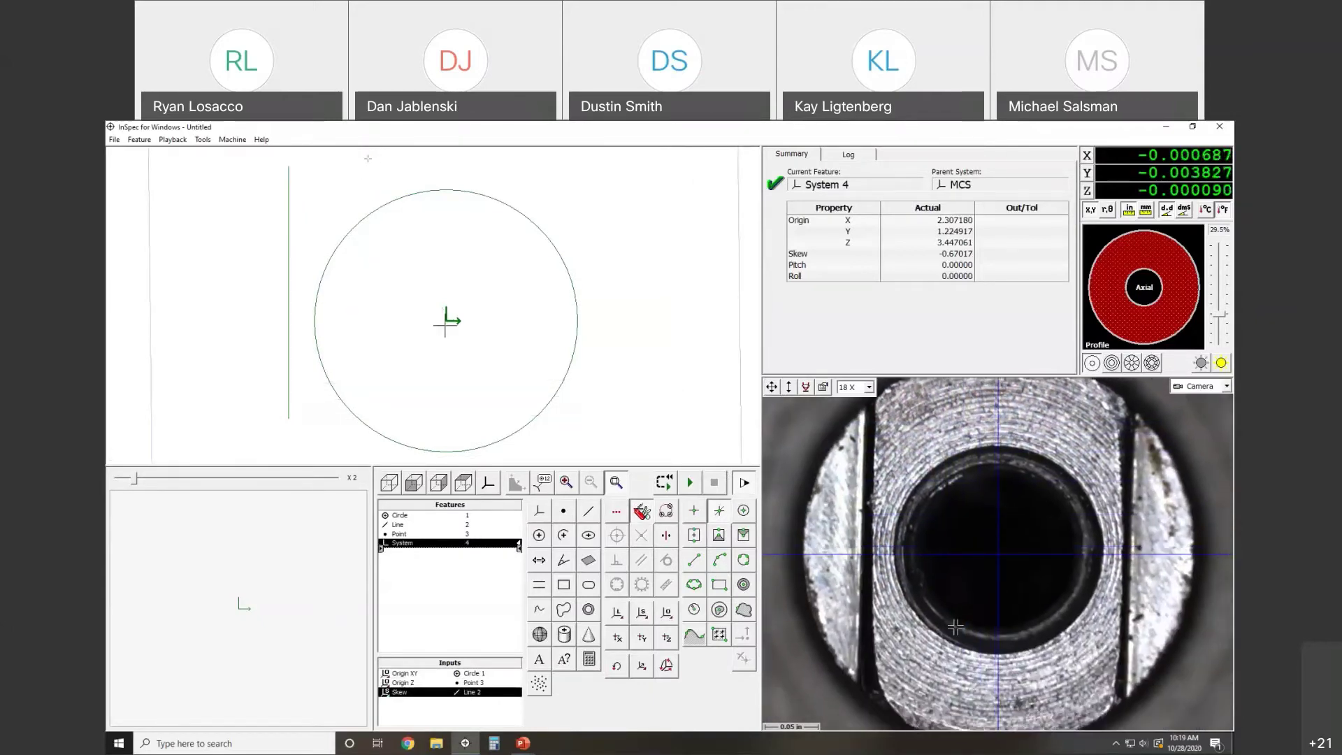
Step: Move the stage to the bore's lower edge, raise the magnification to 69 X and centre the edge on the crosshair
right_click(996, 646)
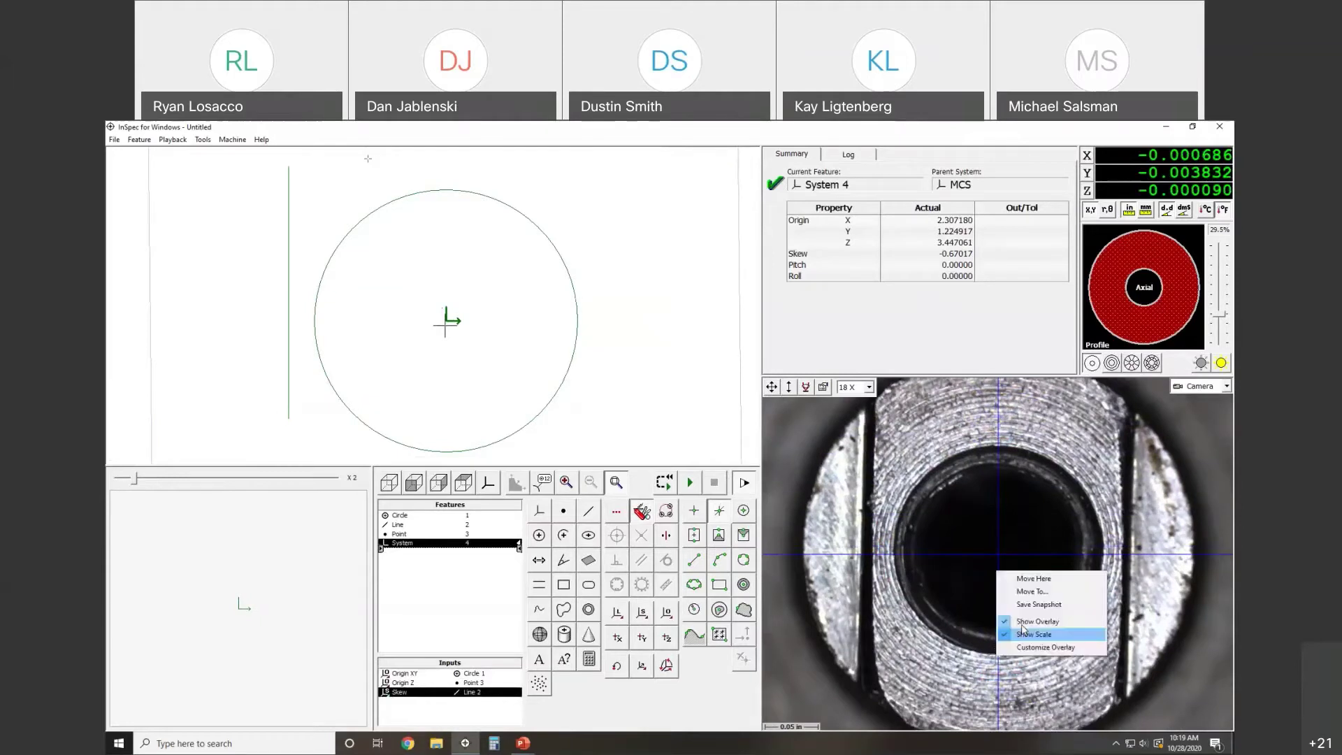
left_click(1038, 580)
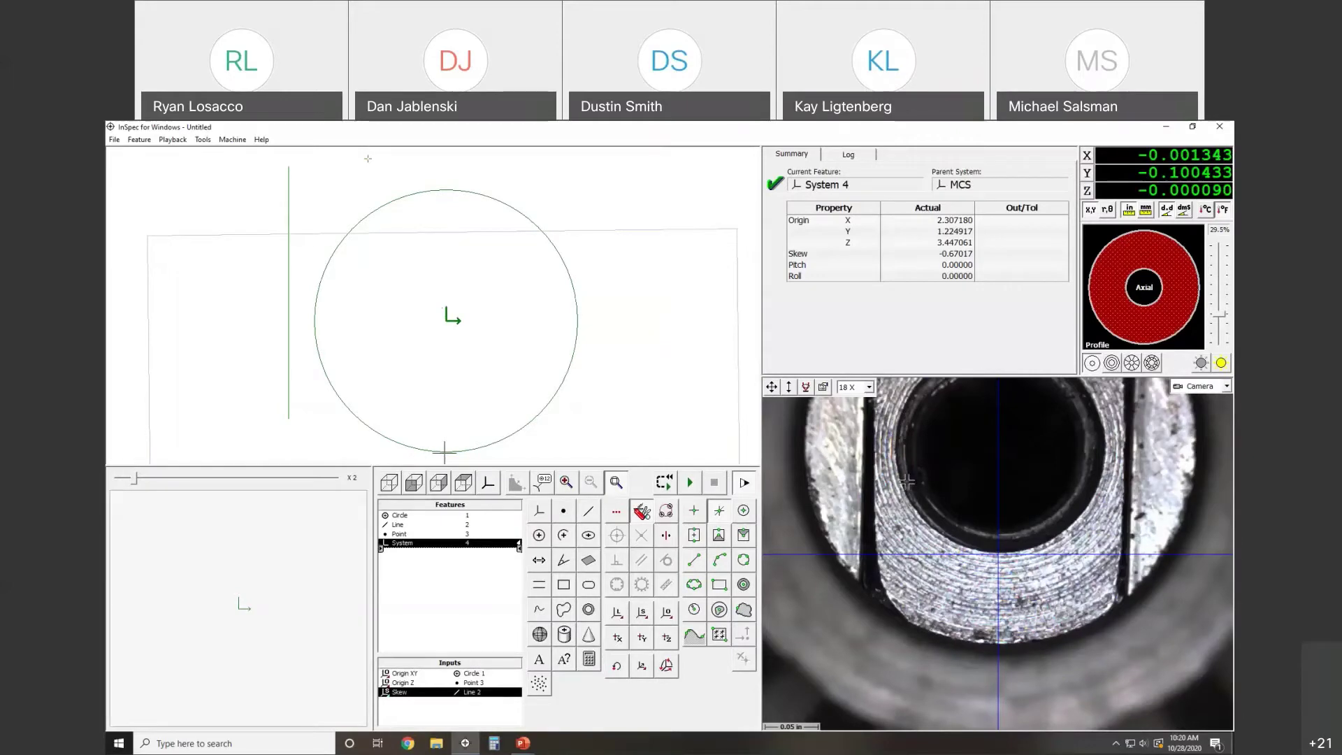
left_click(868, 387)
left_click(854, 445)
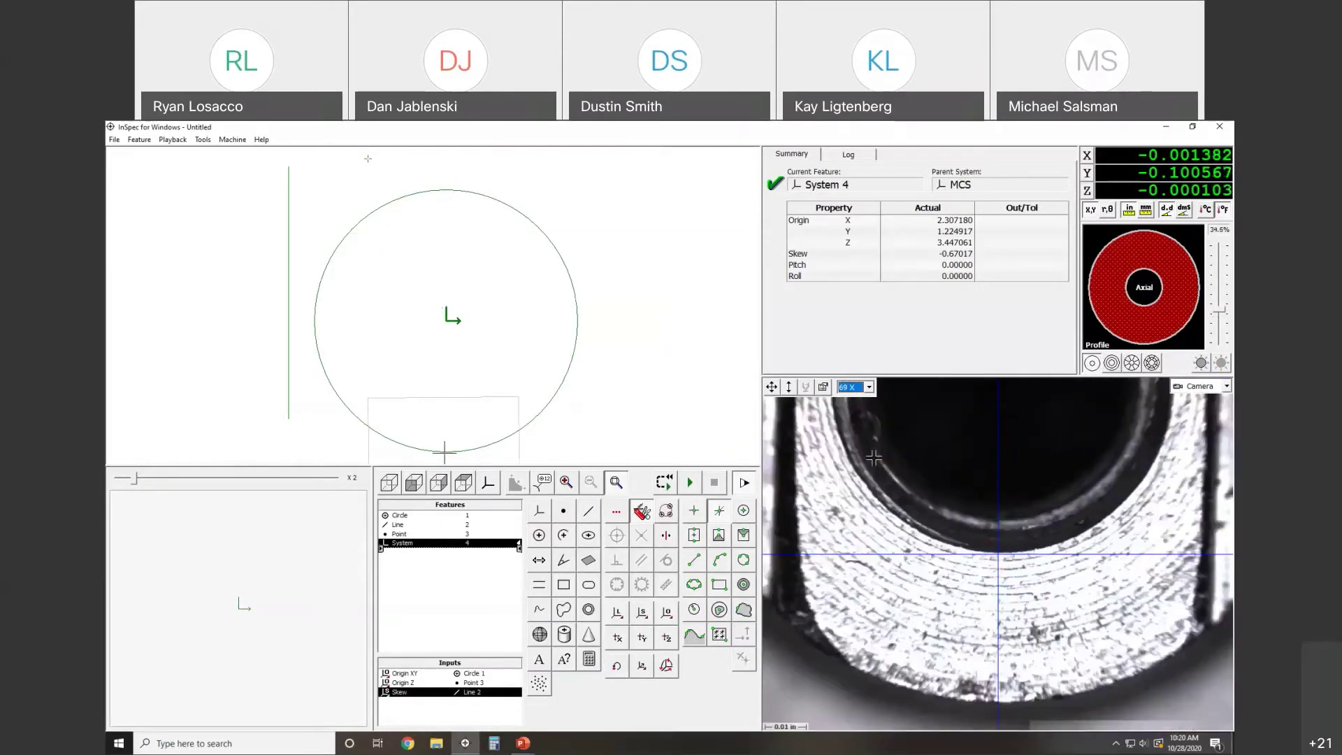
left_click(874, 458)
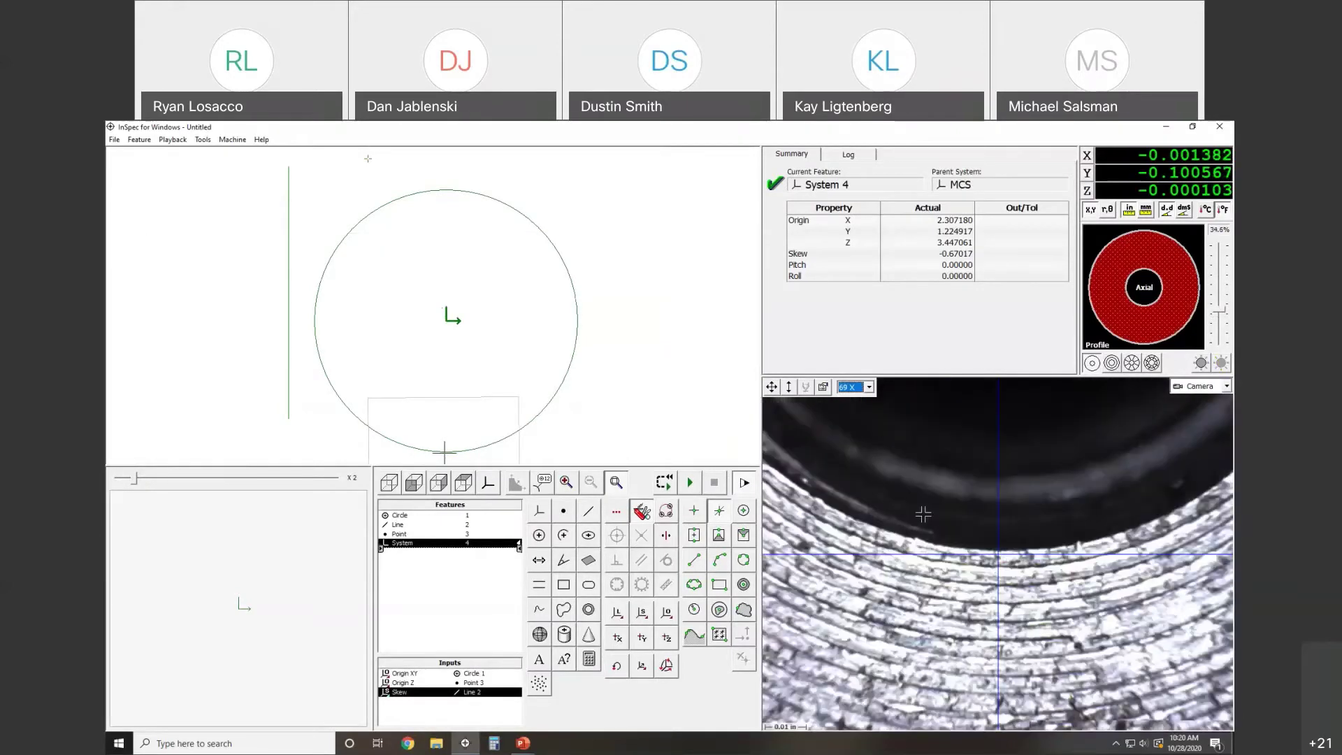
right_click(996, 546)
left_click(1014, 555)
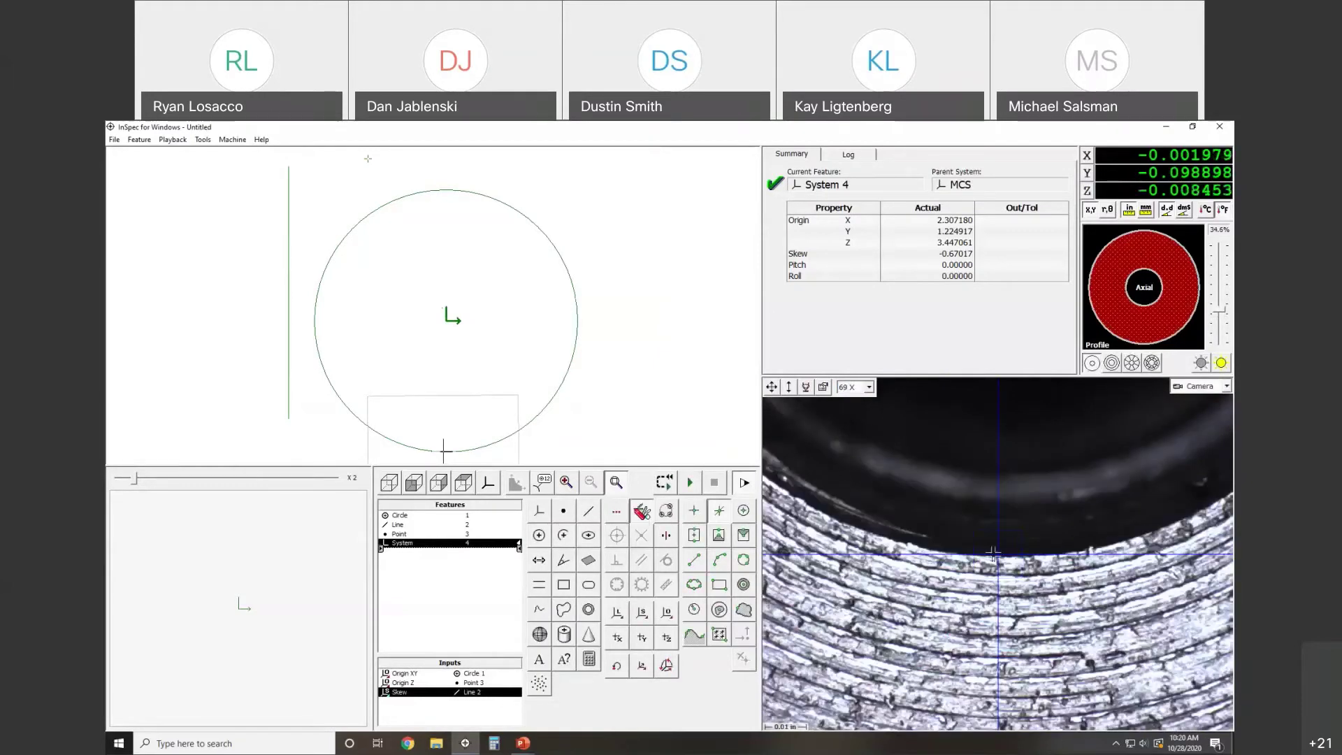
Step: Split the ring light into sectors, compare rear-only with front-only lighting, and leave the front sectors lit at 29.1%
left_click(1130, 363)
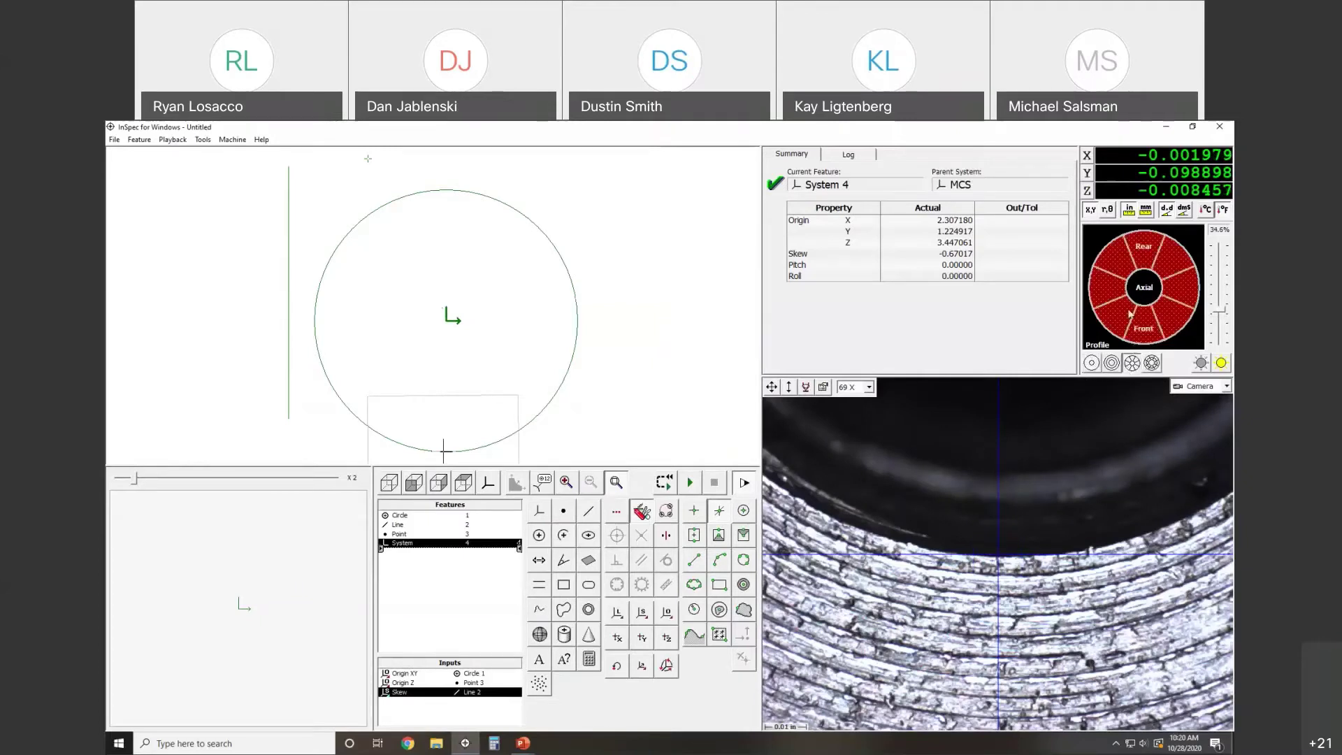
mouse_move(1127, 323)
left_click(1222, 363)
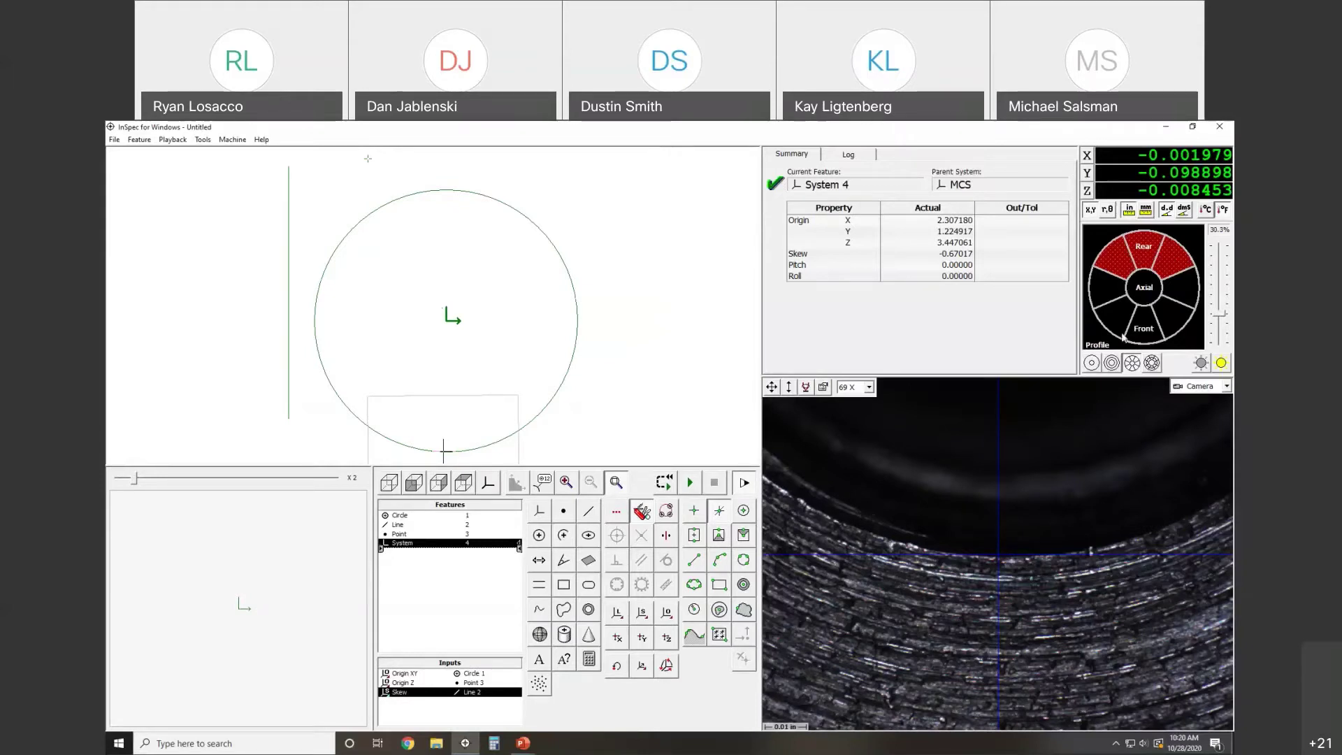
left_click(1163, 329)
left_click(1221, 364)
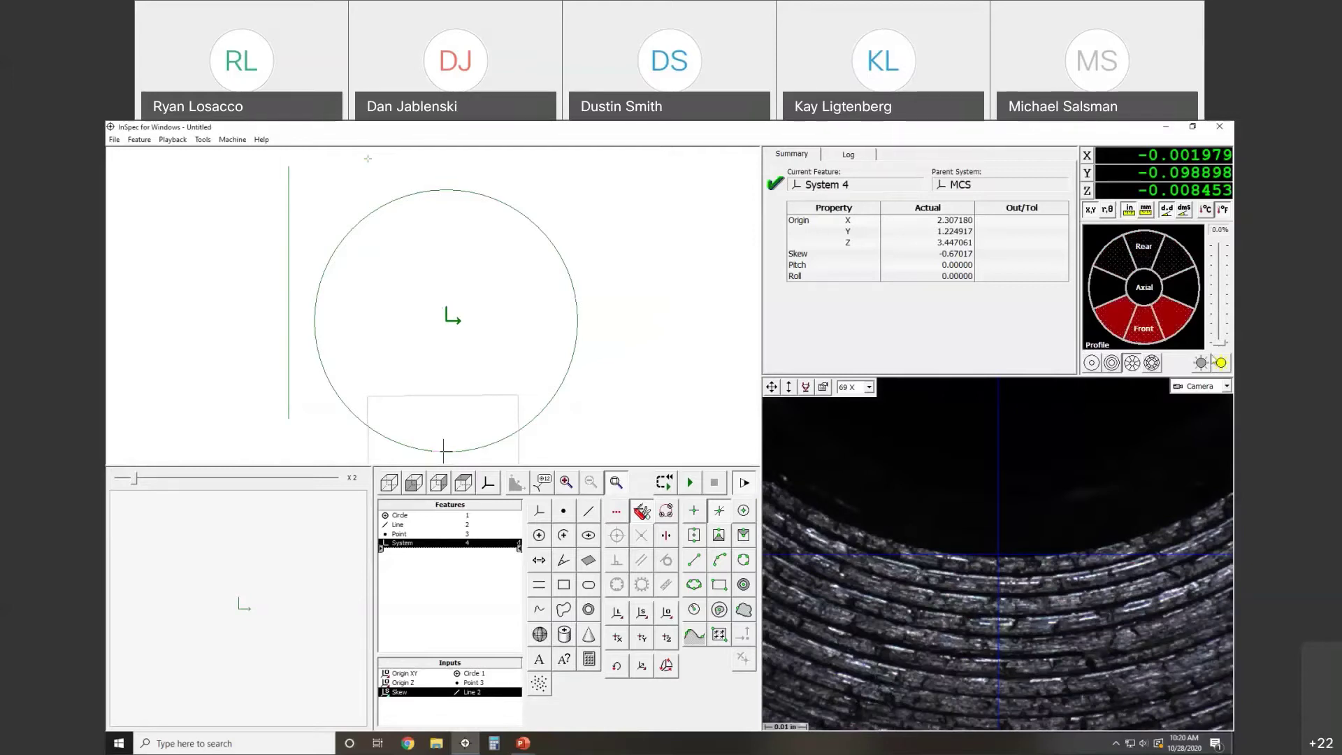
left_click(1221, 364)
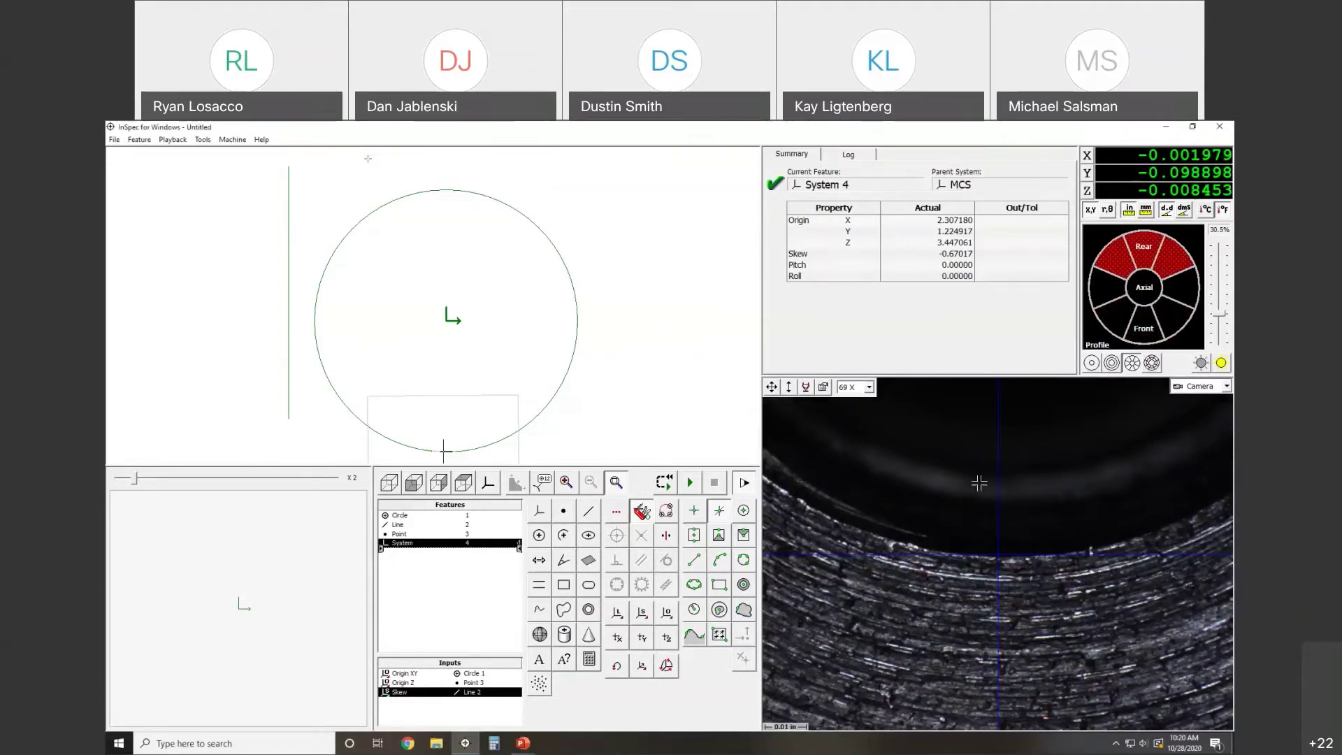
left_click(1124, 334)
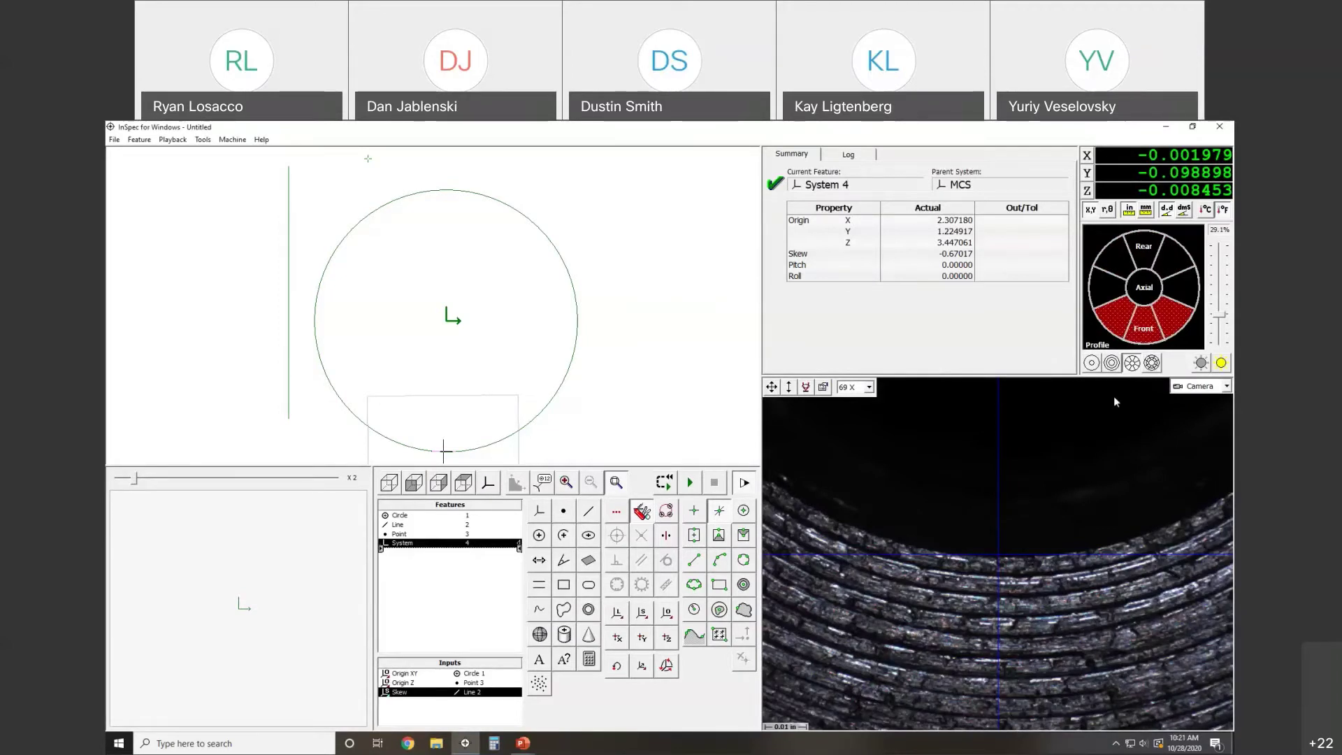
left_click(1140, 517)
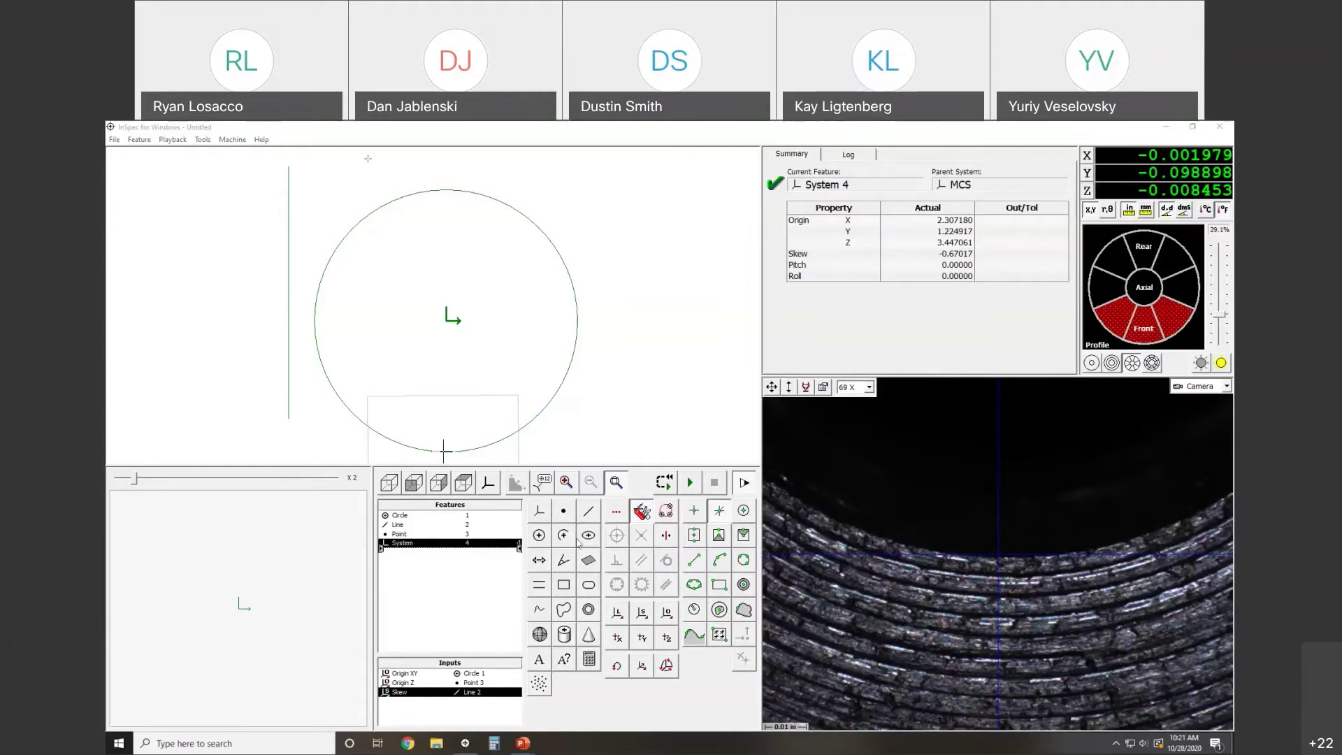
Step: Measure a circle from fit points using a three-point arc target along the bore's lower edge
left_click(541, 537)
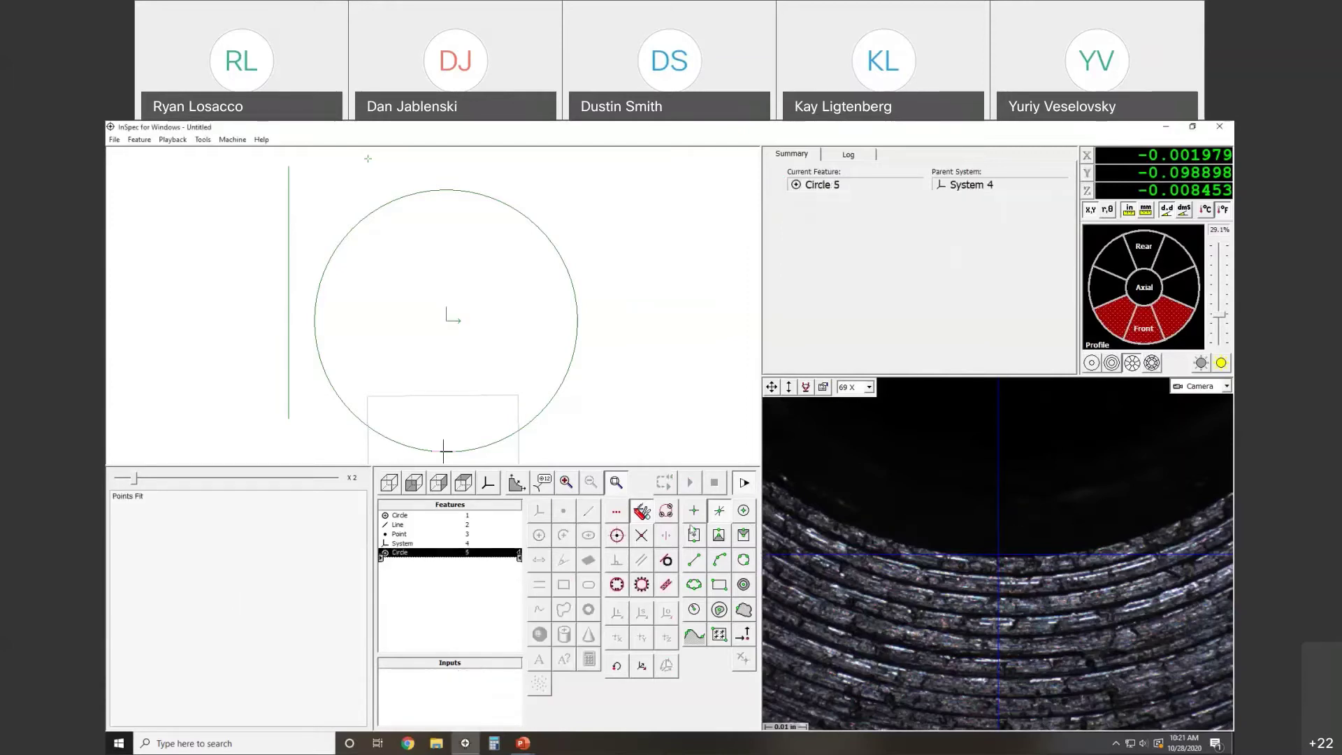
left_click(720, 563)
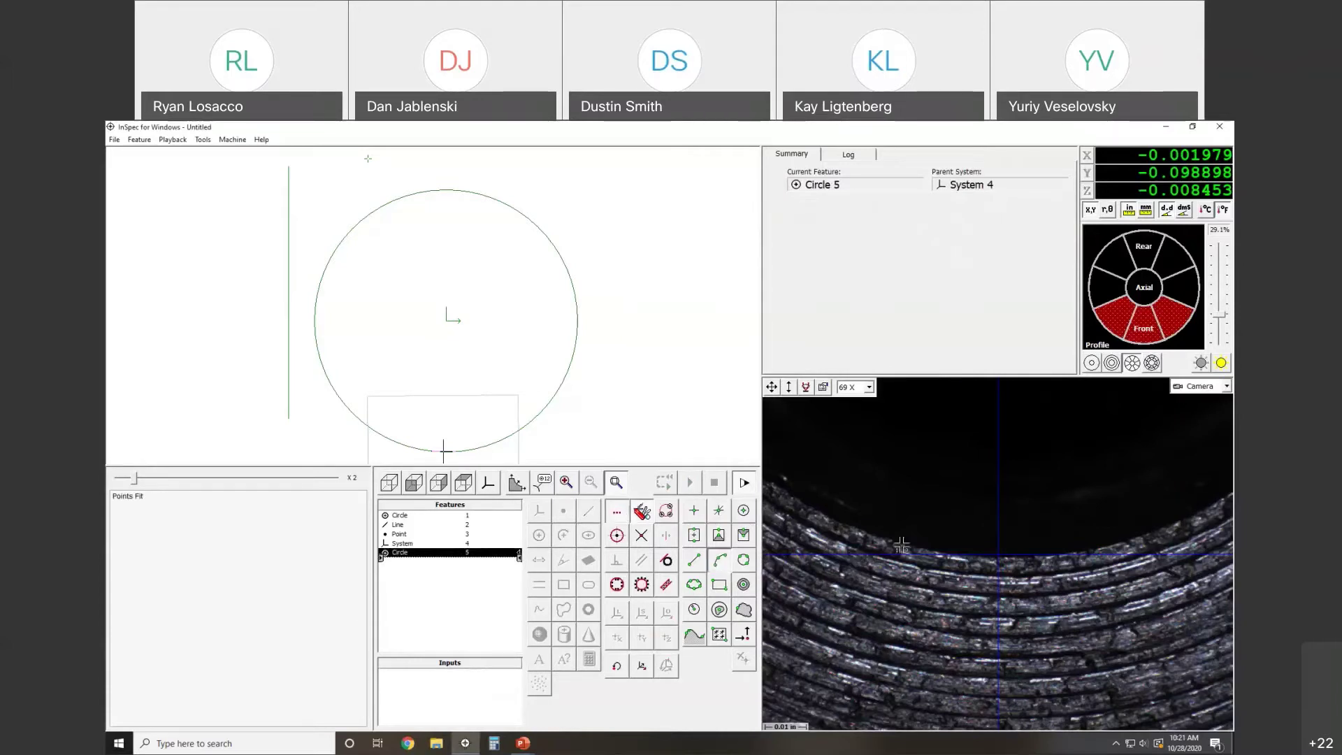
left_click(1011, 559)
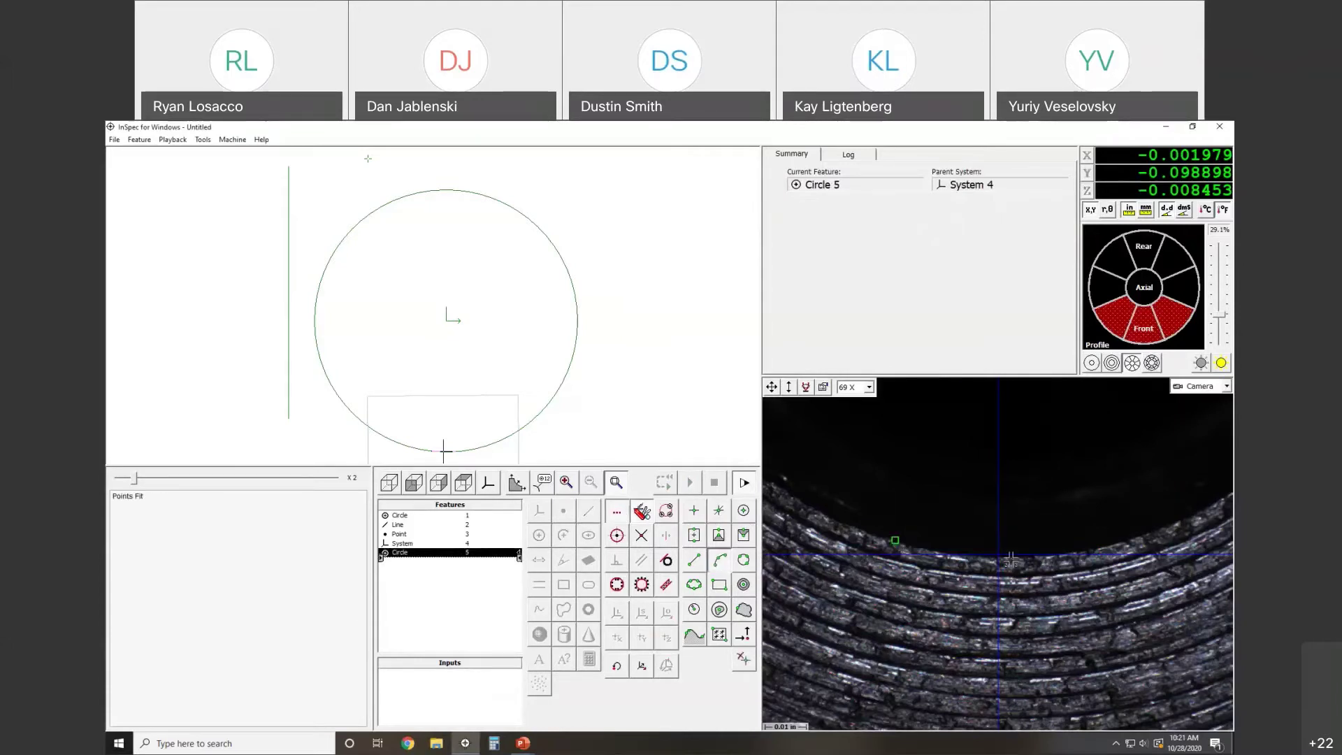
left_click(1154, 530)
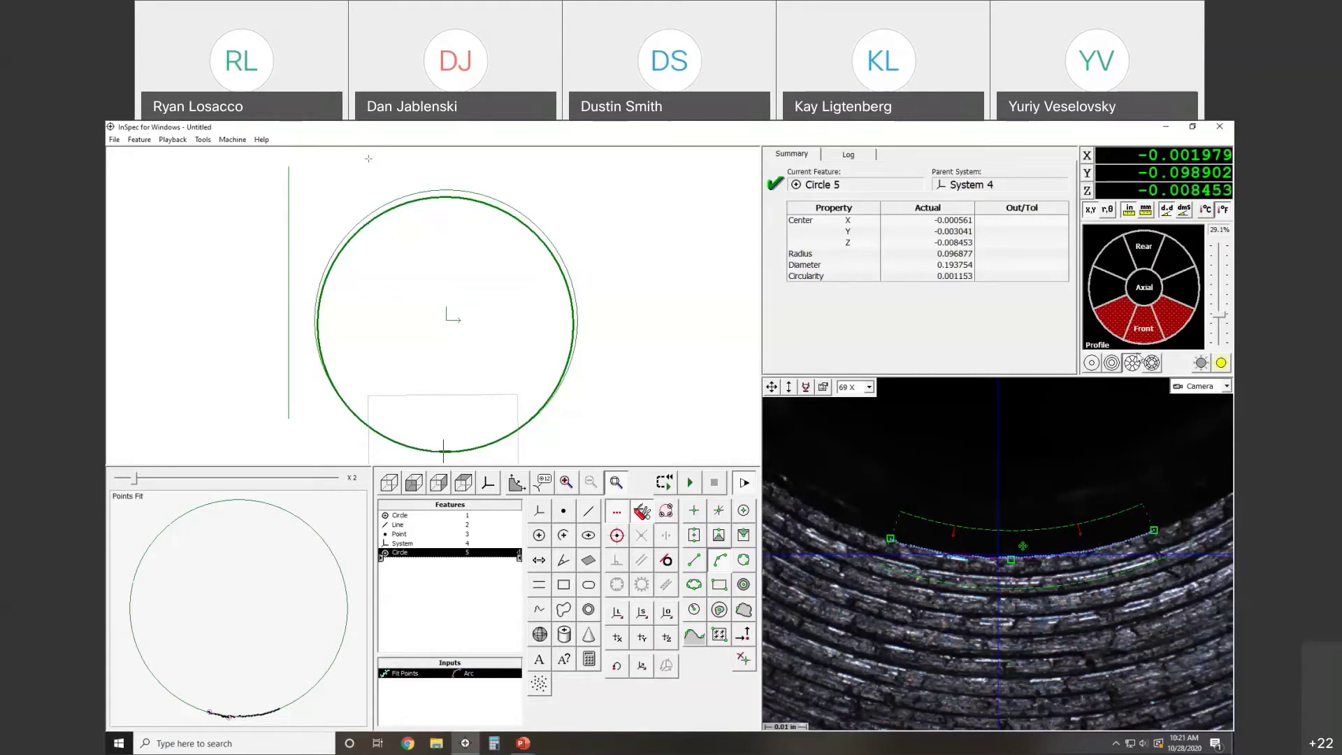
Step: Compare outer-ring-only with inner-ring-only front lighting, and return to the full front sectors at an automatic level of 29.0%
left_click(1152, 368)
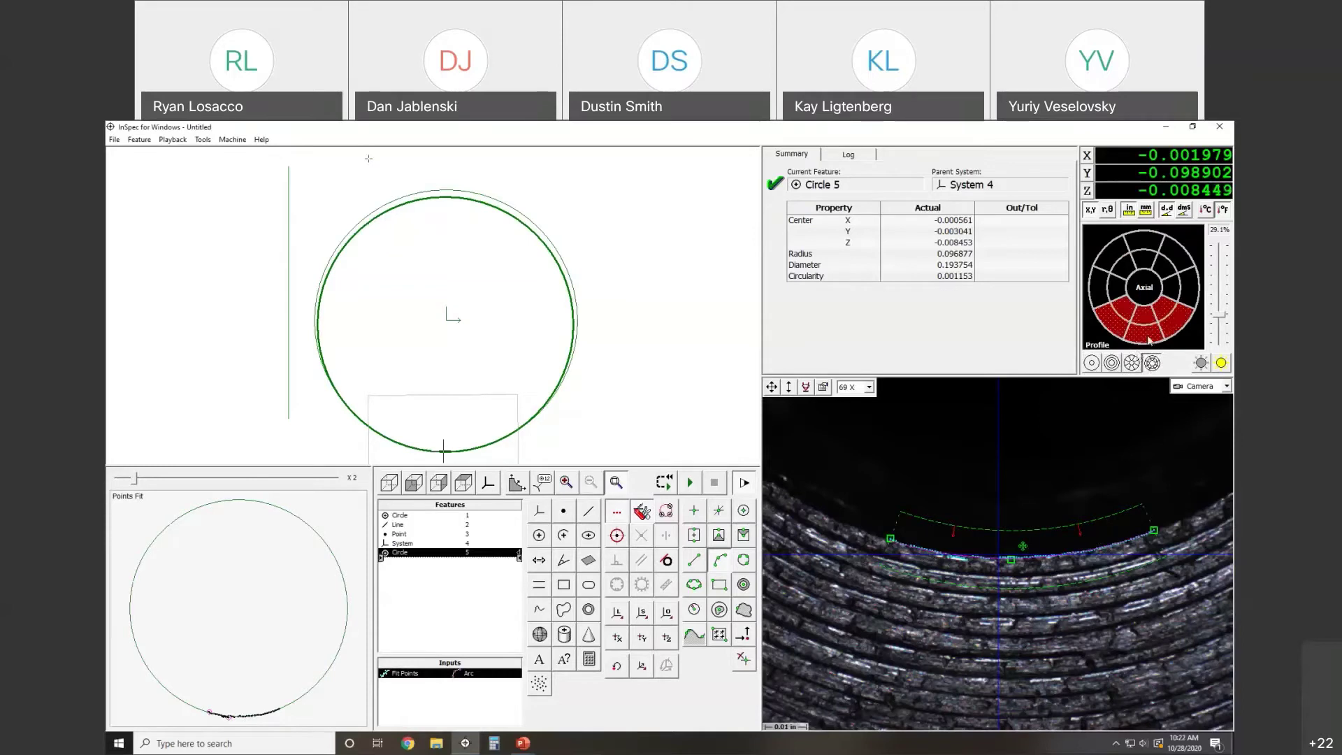
left_click(1221, 364)
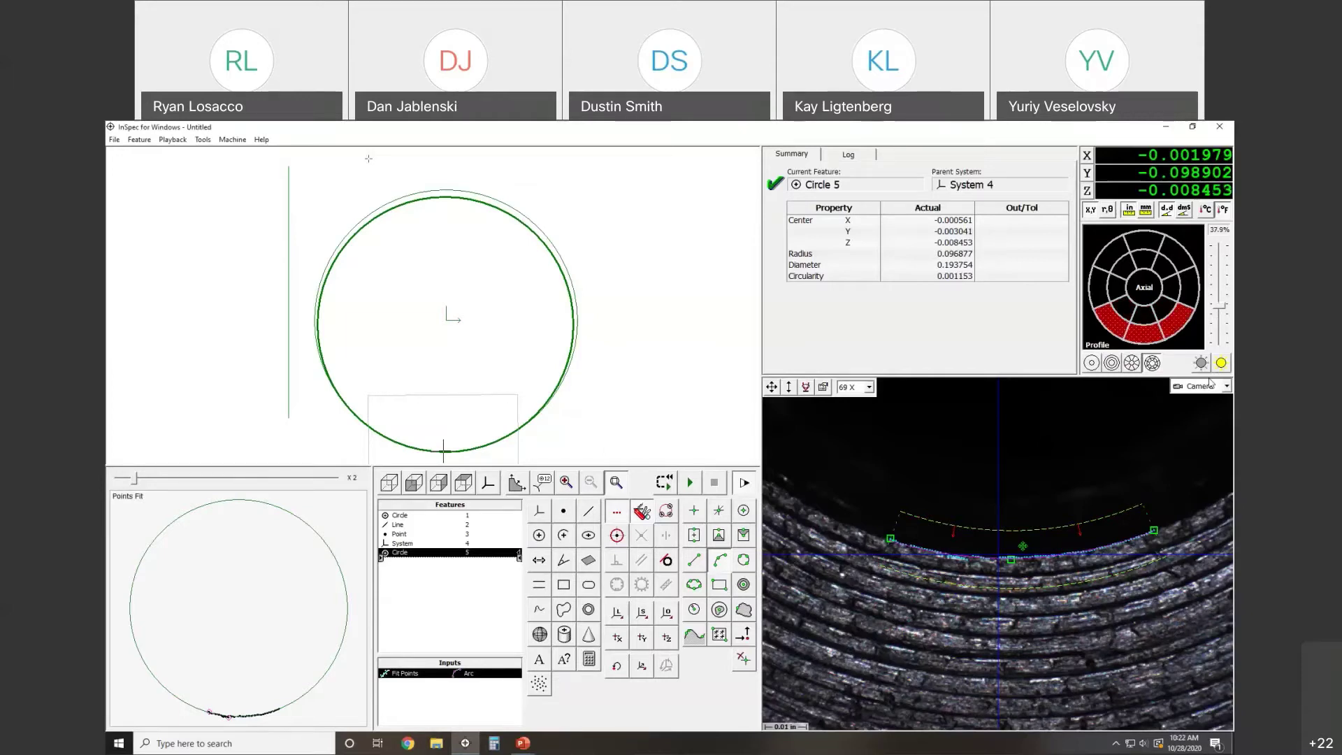
left_click(1220, 360)
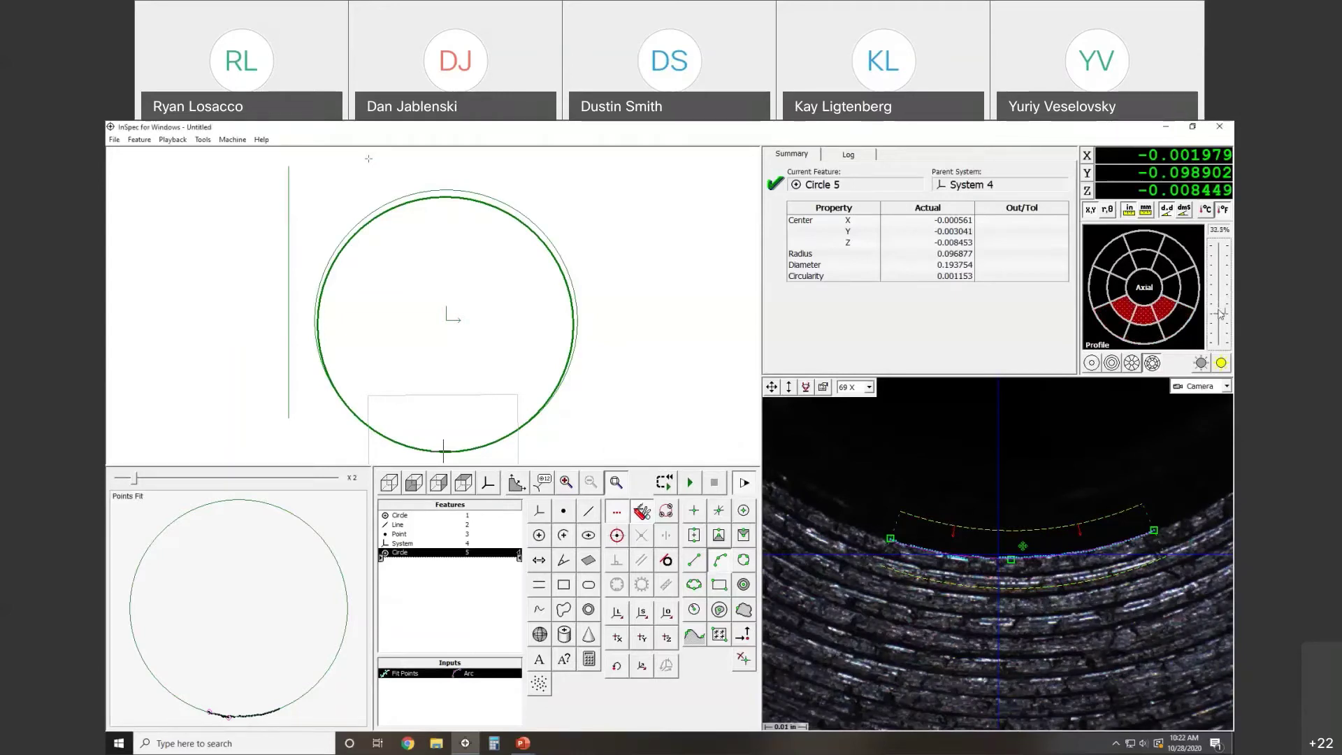
left_click(1129, 365)
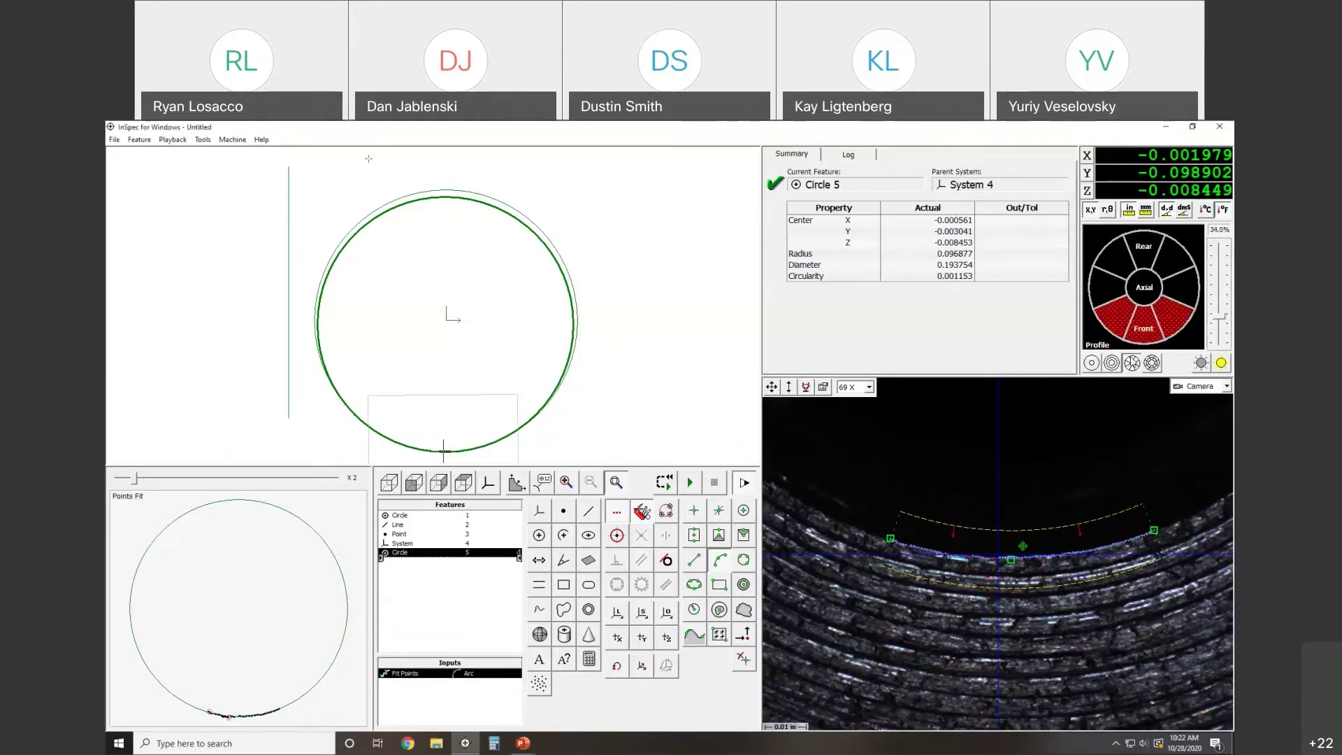
left_click(1221, 366)
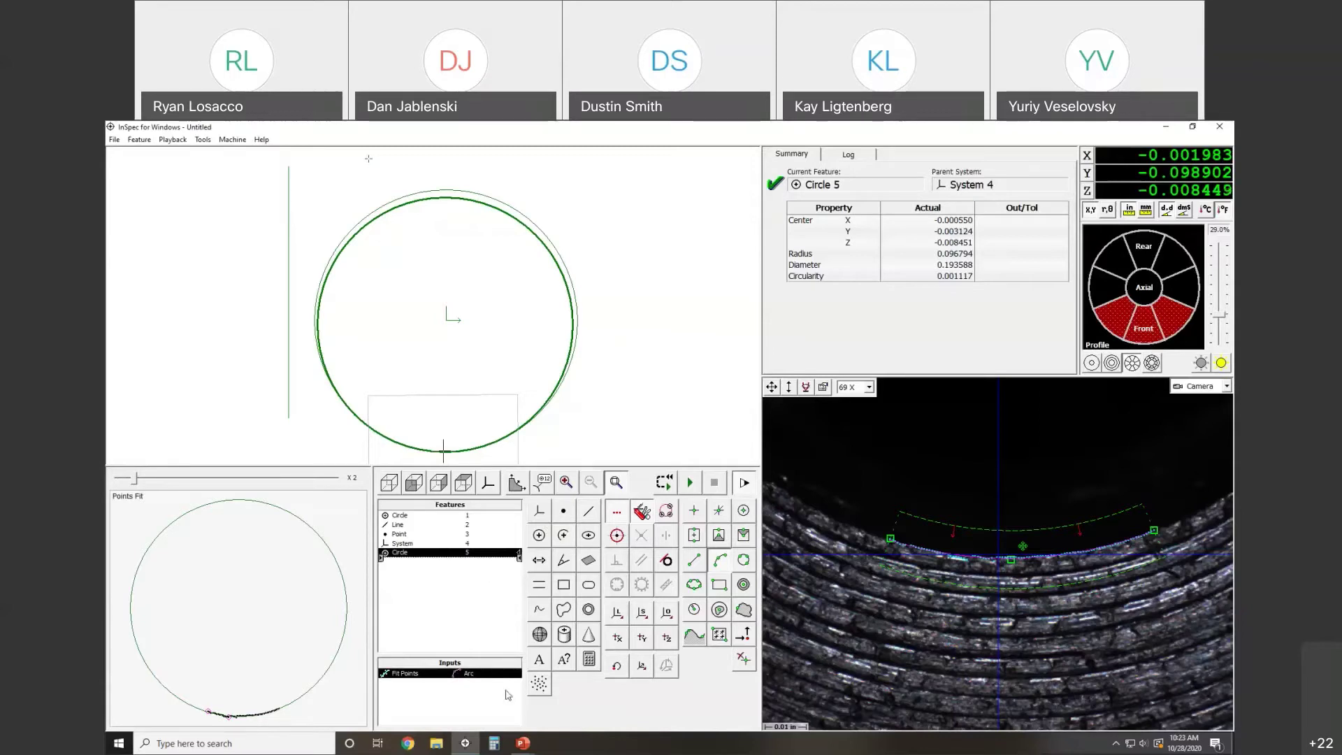
Step: Rotate the circle's arc target about System 4 by 90 degrees, creating 3 copies around the bore
right_click(456, 678)
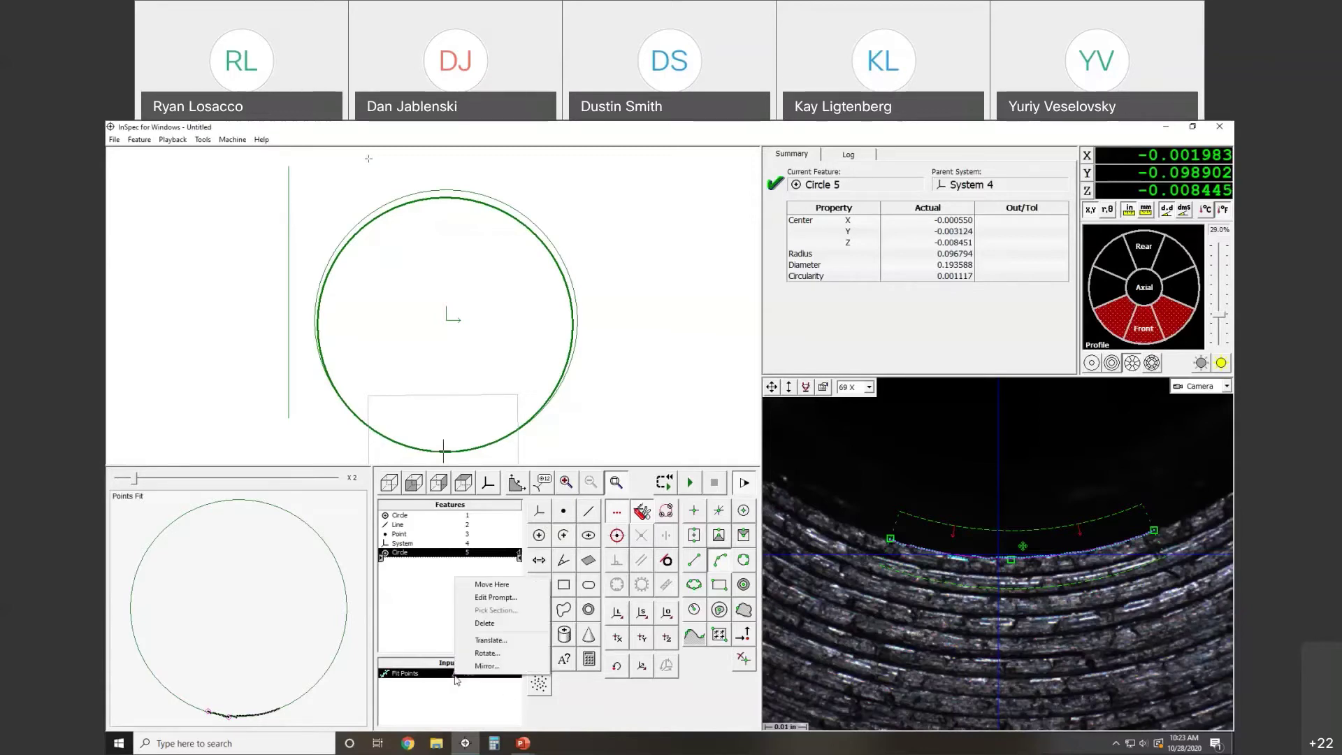
left_click(488, 656)
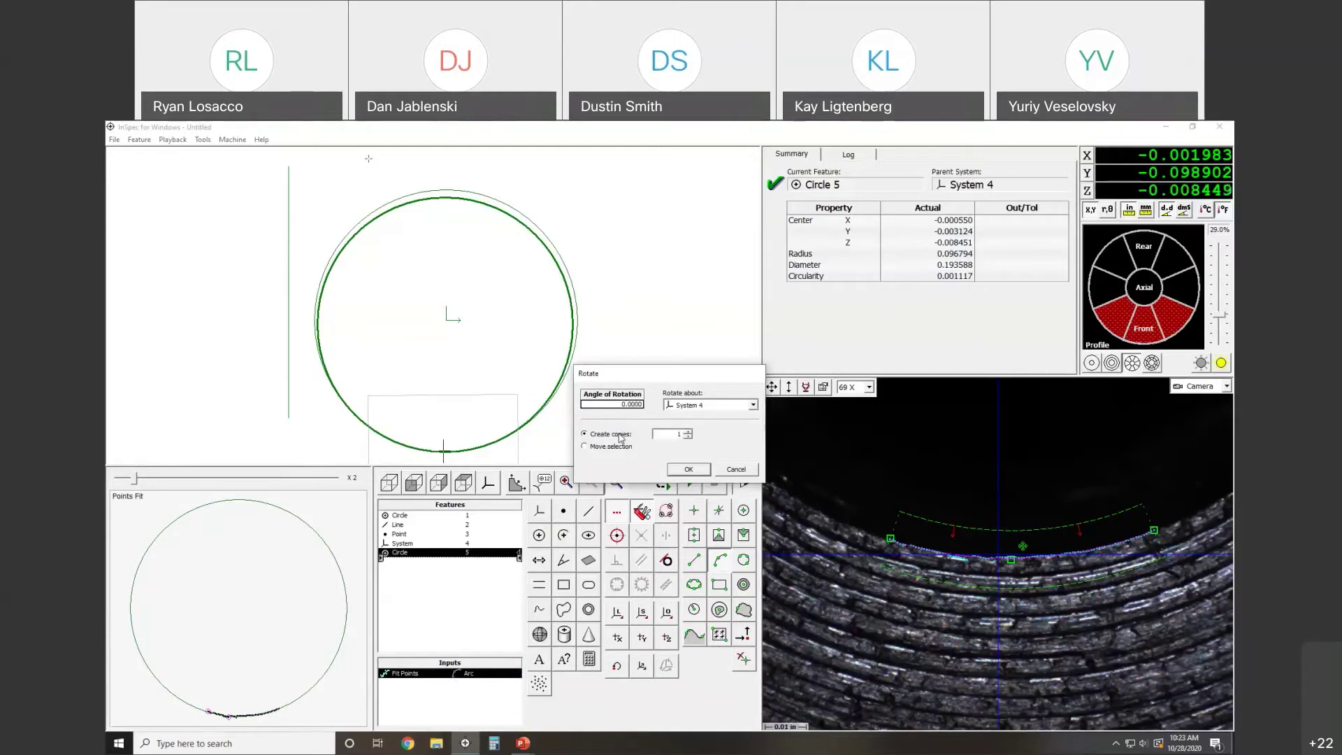
type("90")
left_click_drag(665, 435, 709, 434)
type("3")
left_click(685, 470)
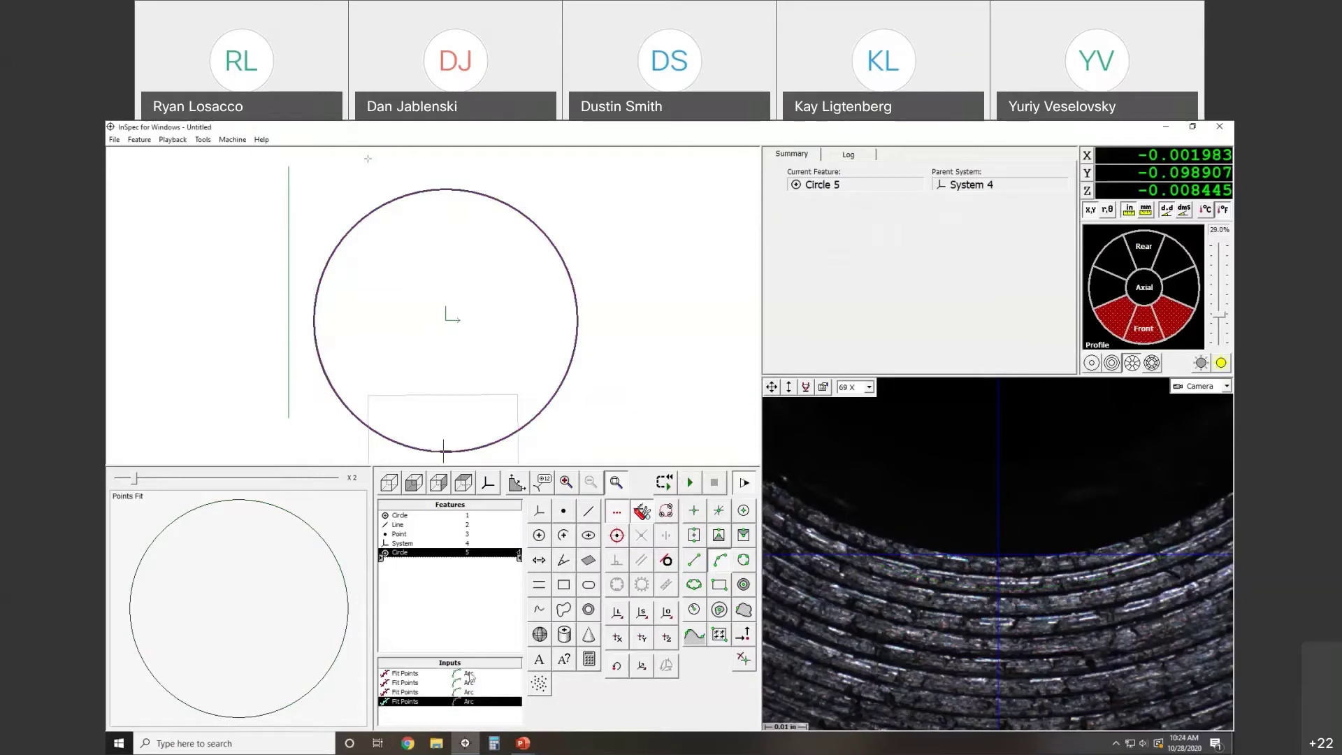
Step: Remeasure the bore circle twice using all four arc targets
right_click(431, 557)
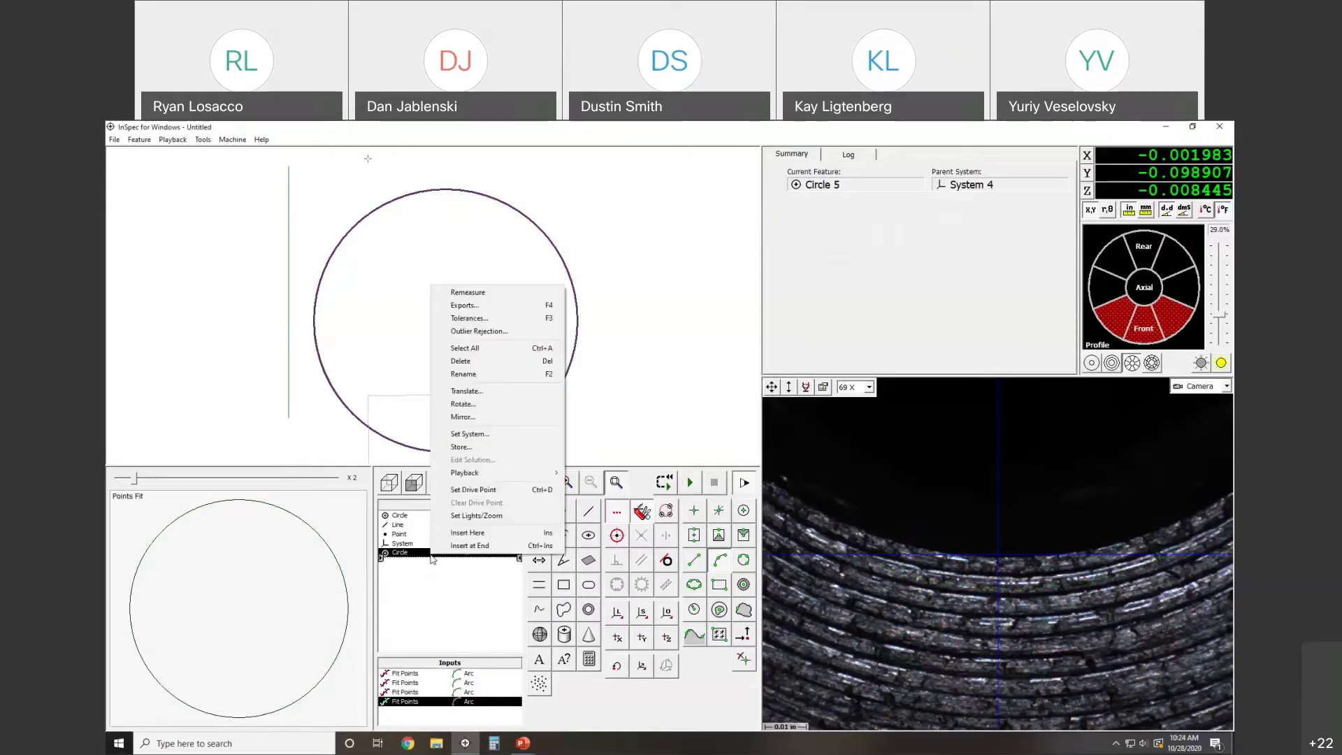
left_click(467, 292)
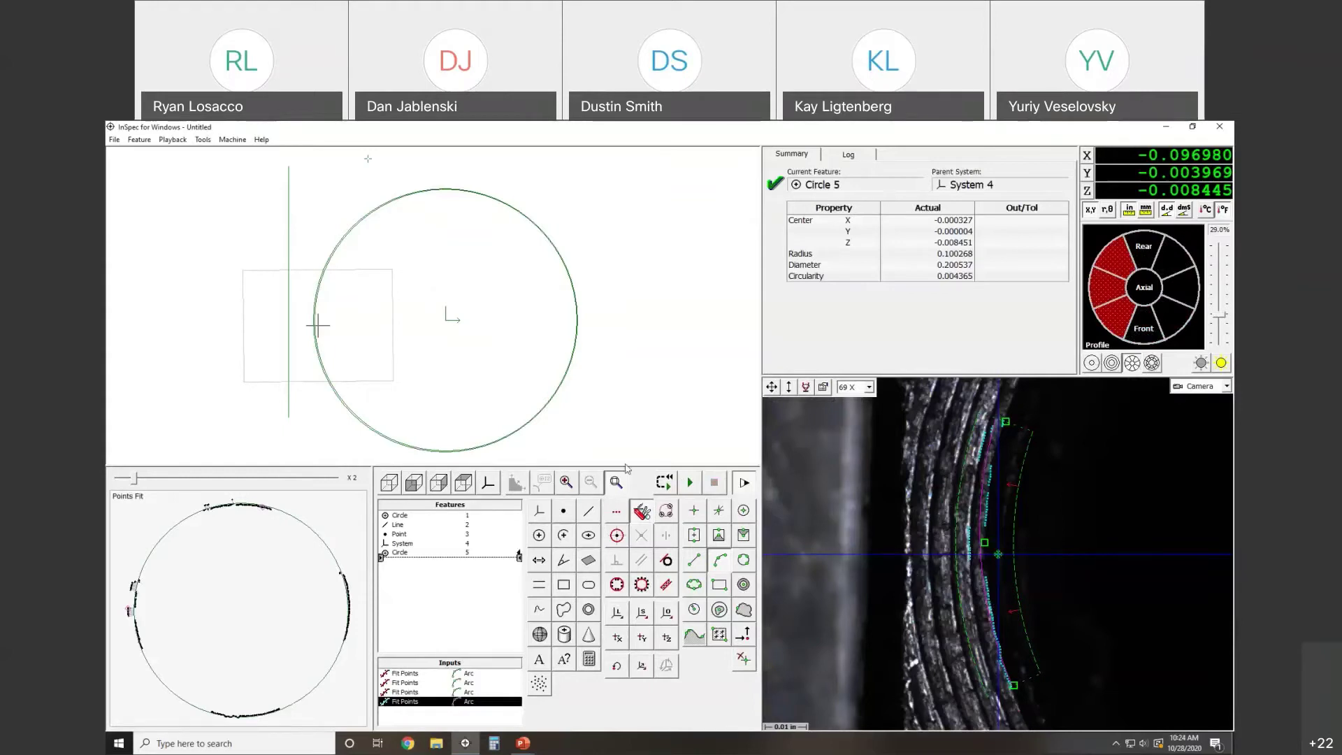
left_click(420, 556)
right_click(420, 557)
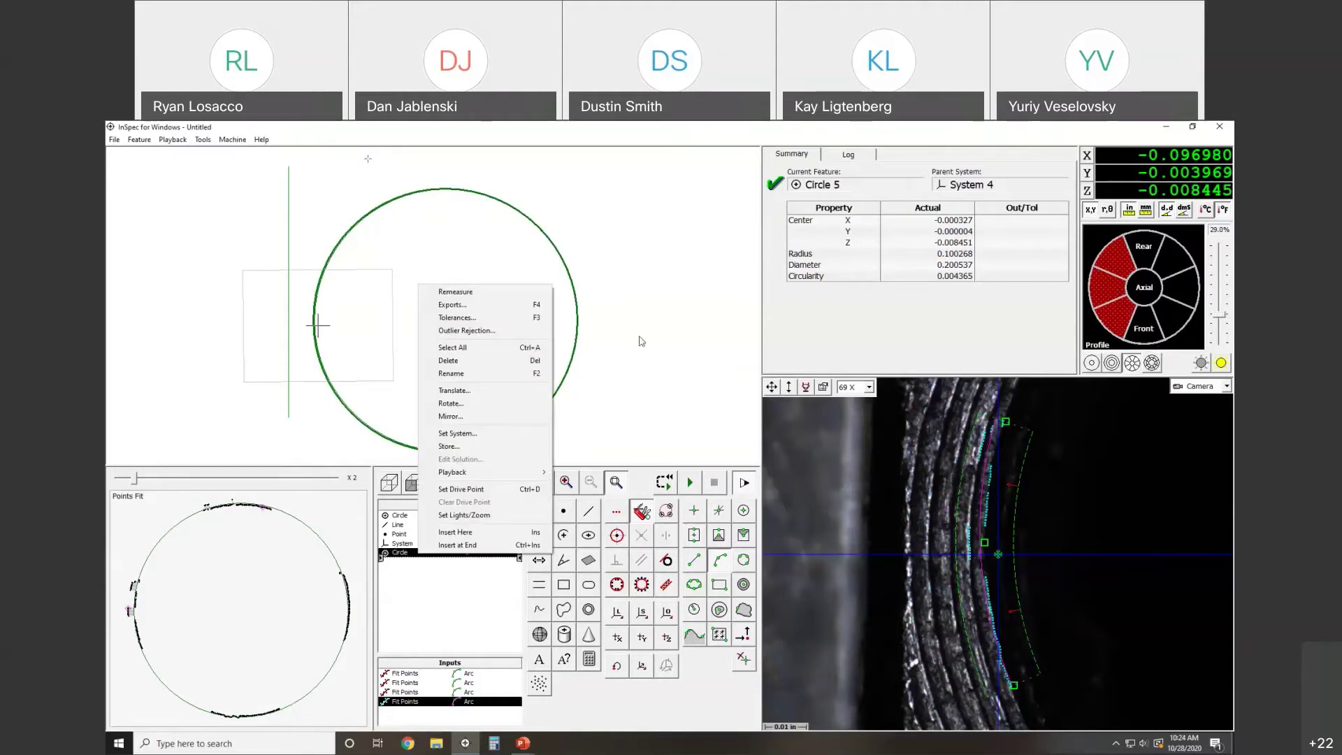
left_click(495, 294)
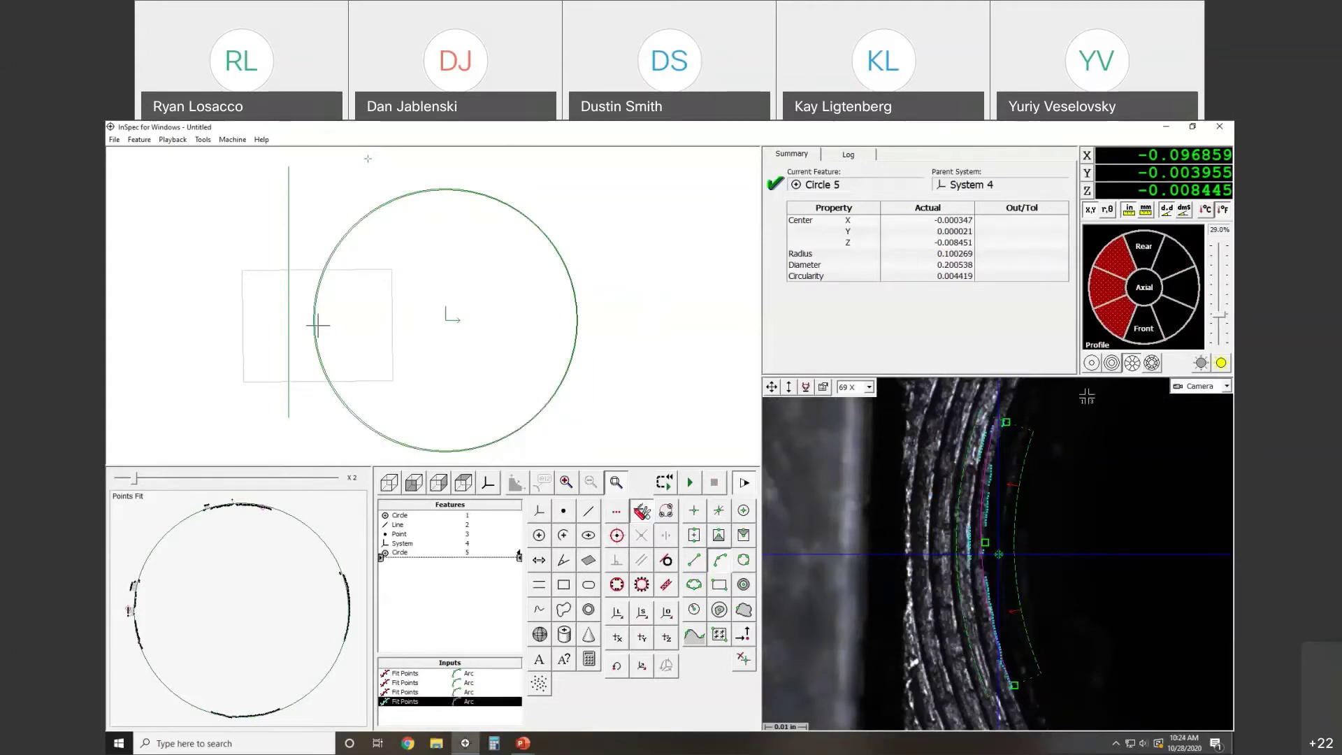
Step: Split the sectors into inner and outer rings, light only the left inner sector at 41.5%, and try to remeasure the left arc
left_click(1220, 363)
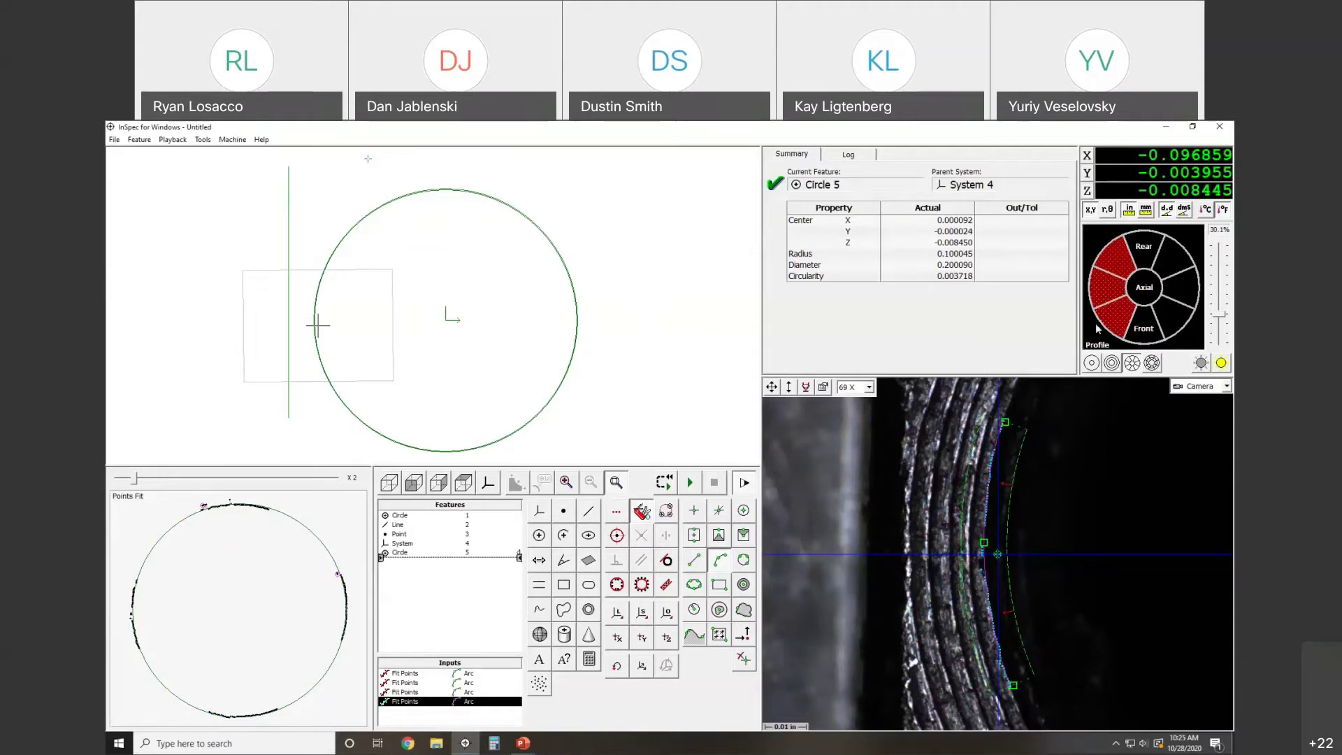
left_click(1152, 363)
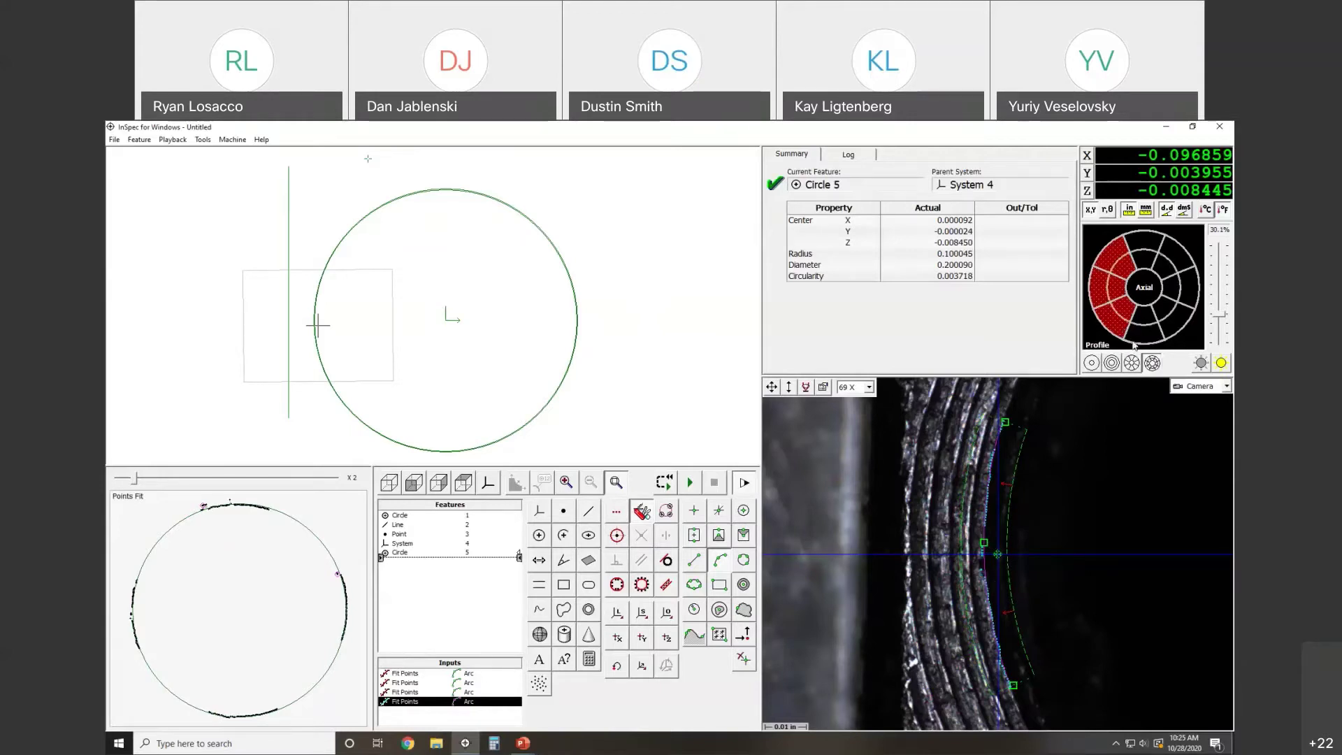
left_click(1221, 363)
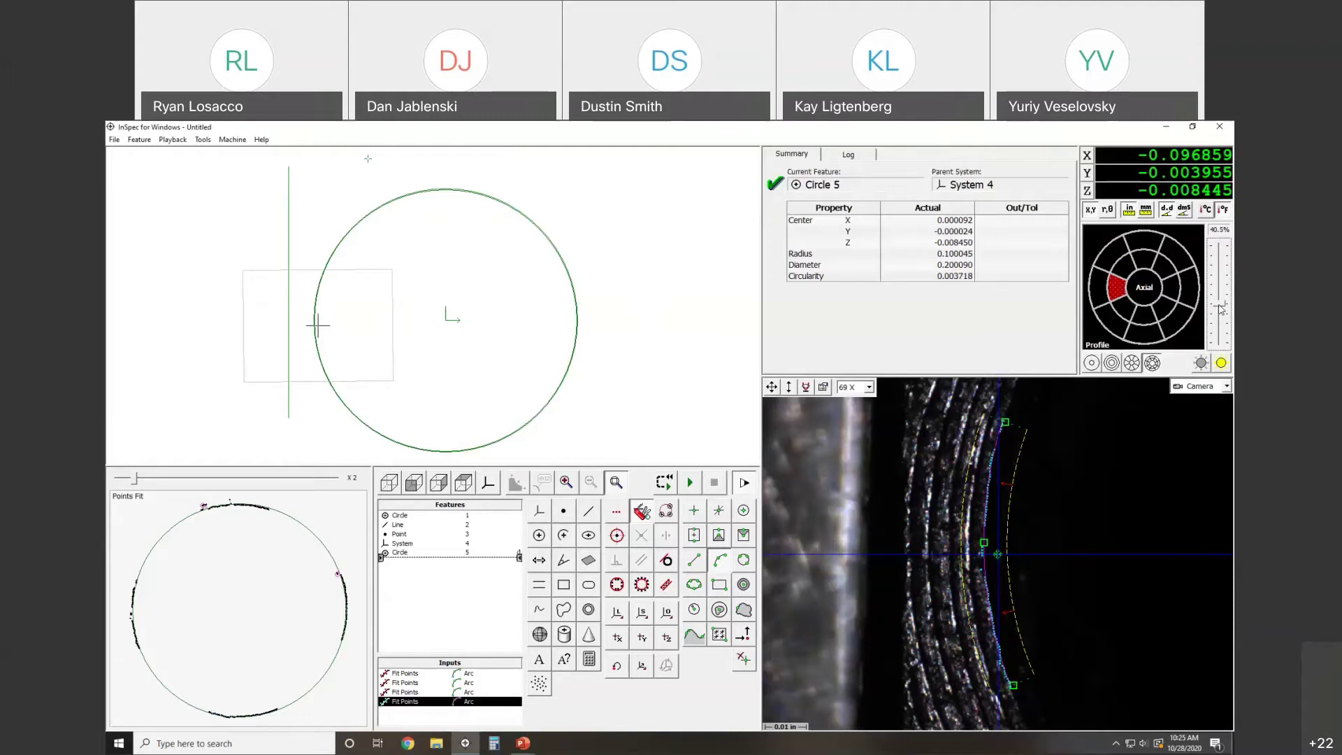
left_click_drag(1219, 307, 1219, 304)
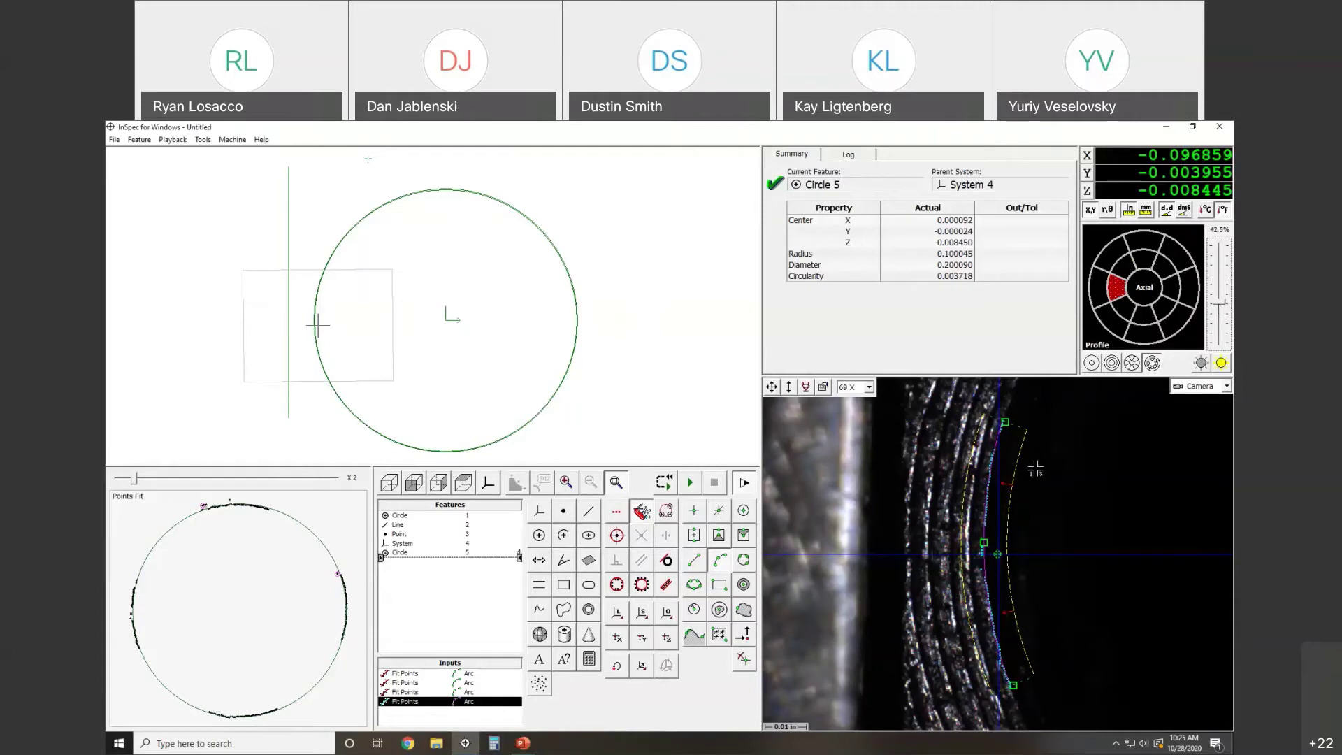
left_click(997, 555)
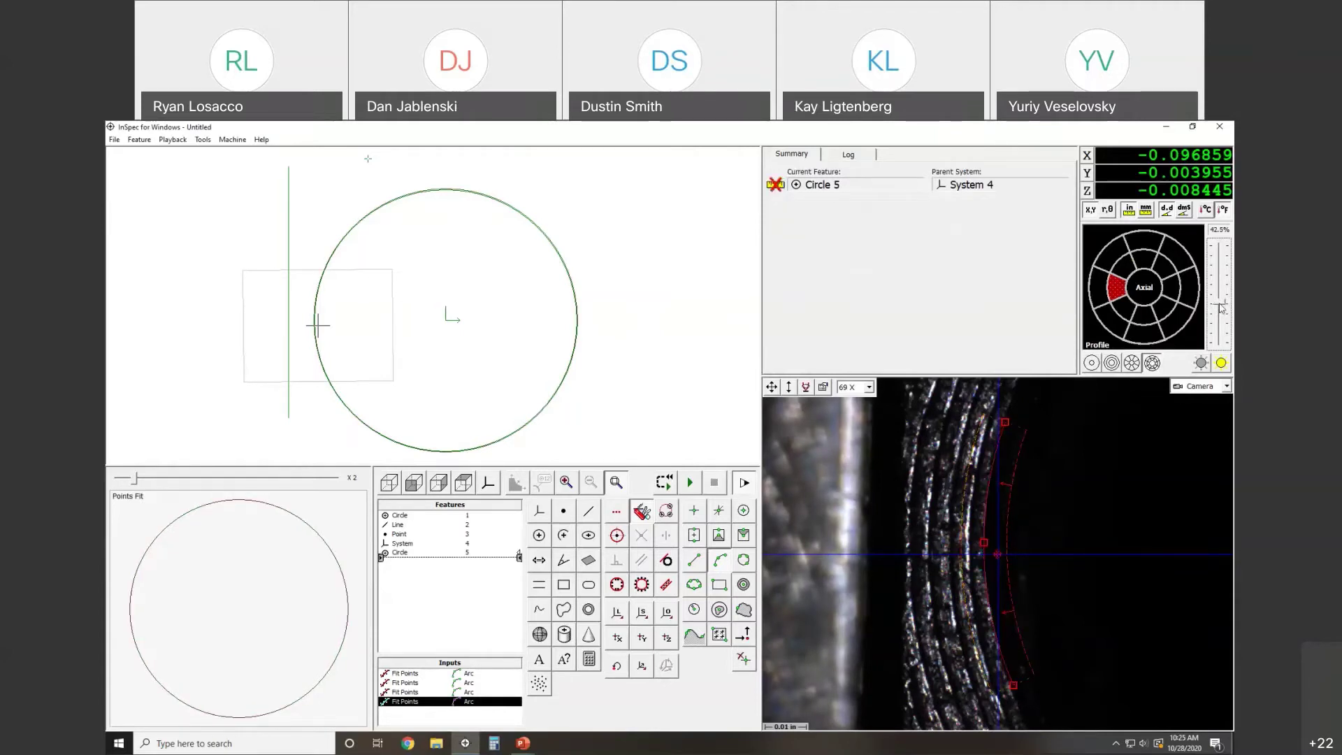
left_click_drag(1220, 305, 1220, 306)
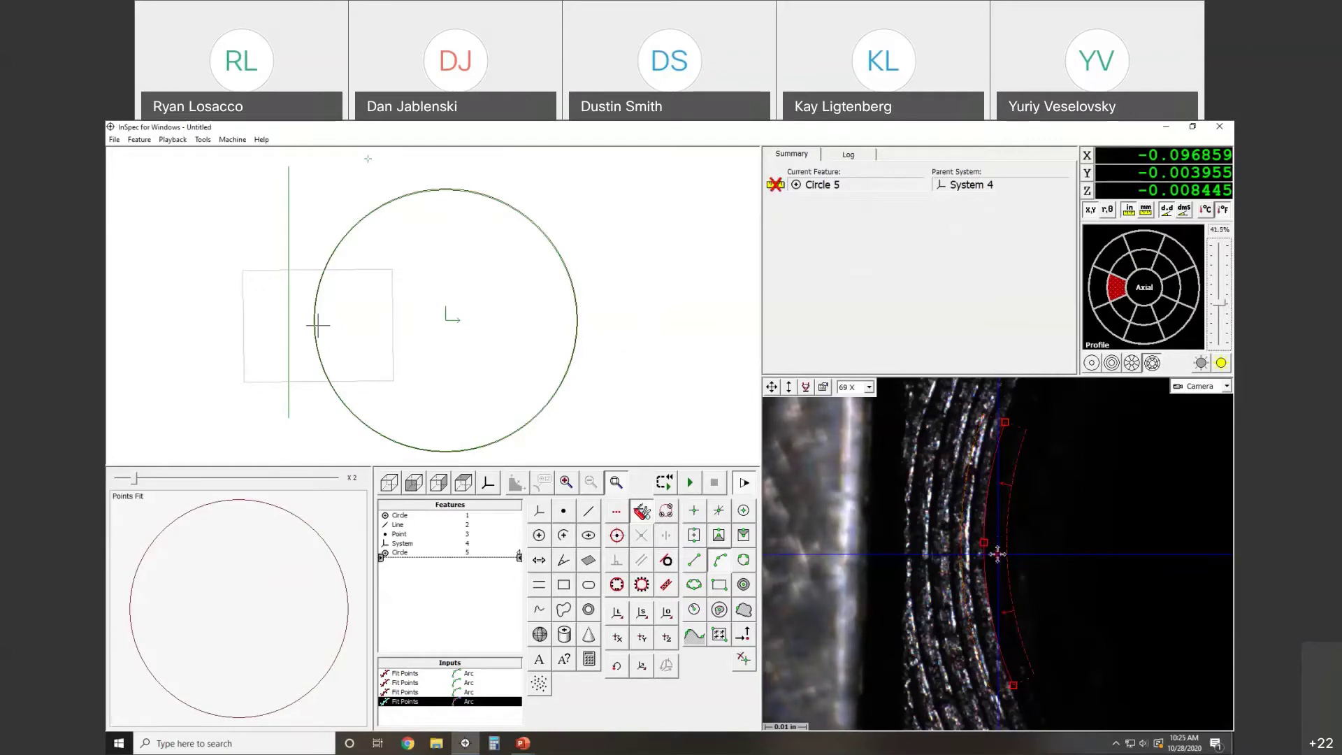
Step: Adjust the left arc target, add the left outer sector, raise the light to 49.0% and remeasure the arc
mouse_move(1005, 423)
left_mouse_down()
mouse_move(1001, 452)
mouse_move(1004, 416)
left_mouse_up()
left_click(1100, 291)
left_click(1221, 364)
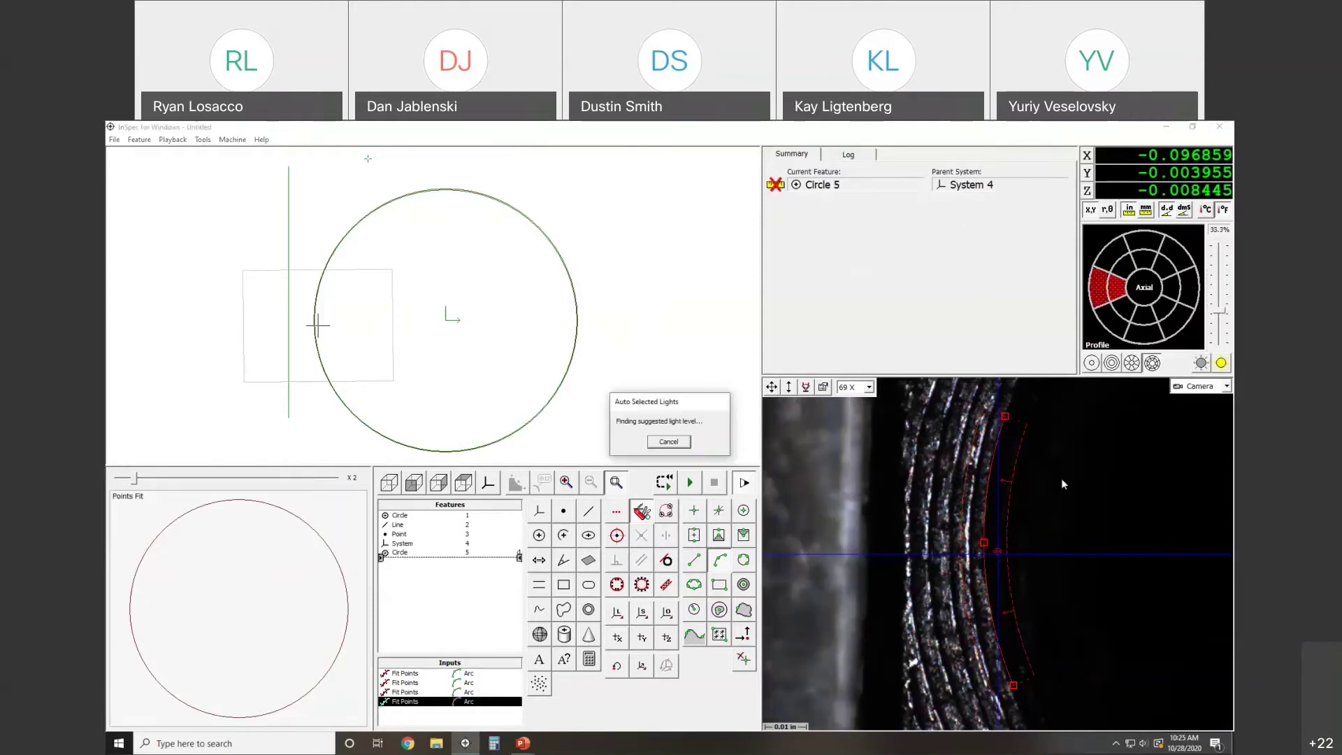
left_click_drag(997, 551, 997, 556)
left_click_drag(1222, 312, 1220, 297)
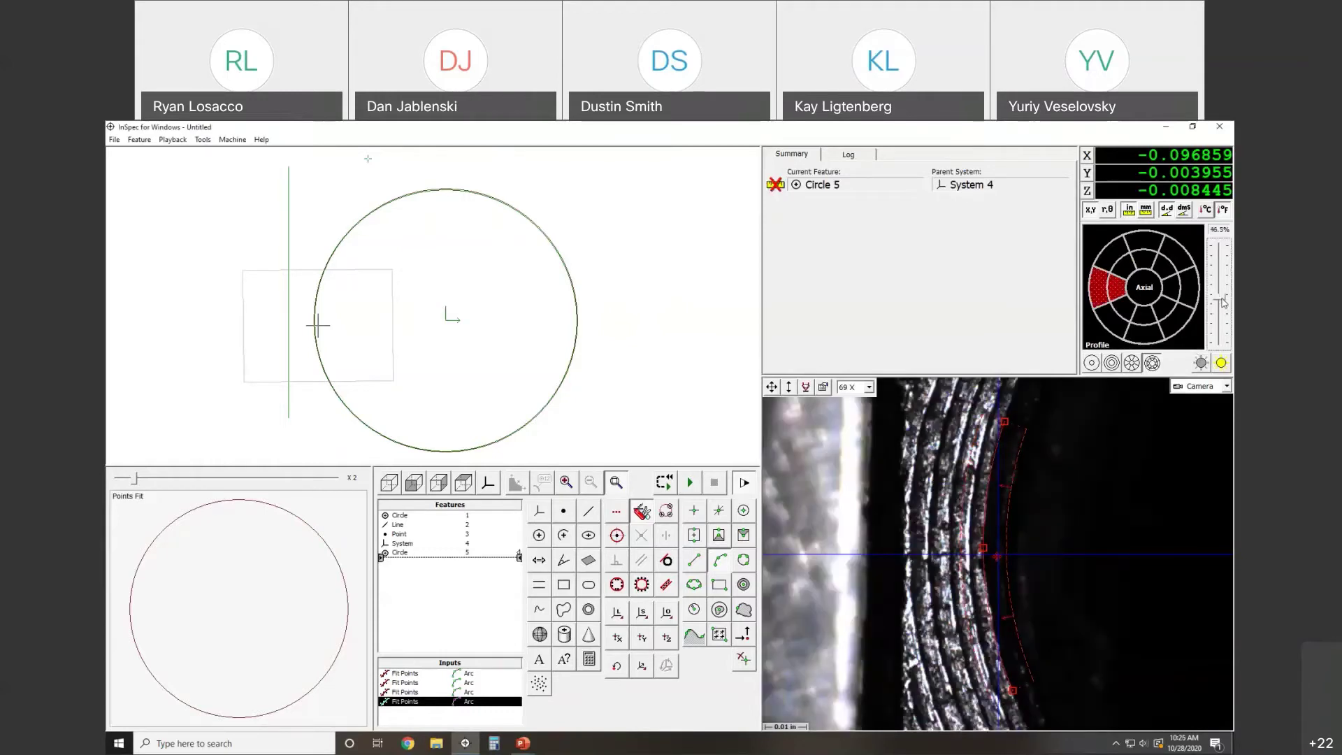
left_click(999, 558)
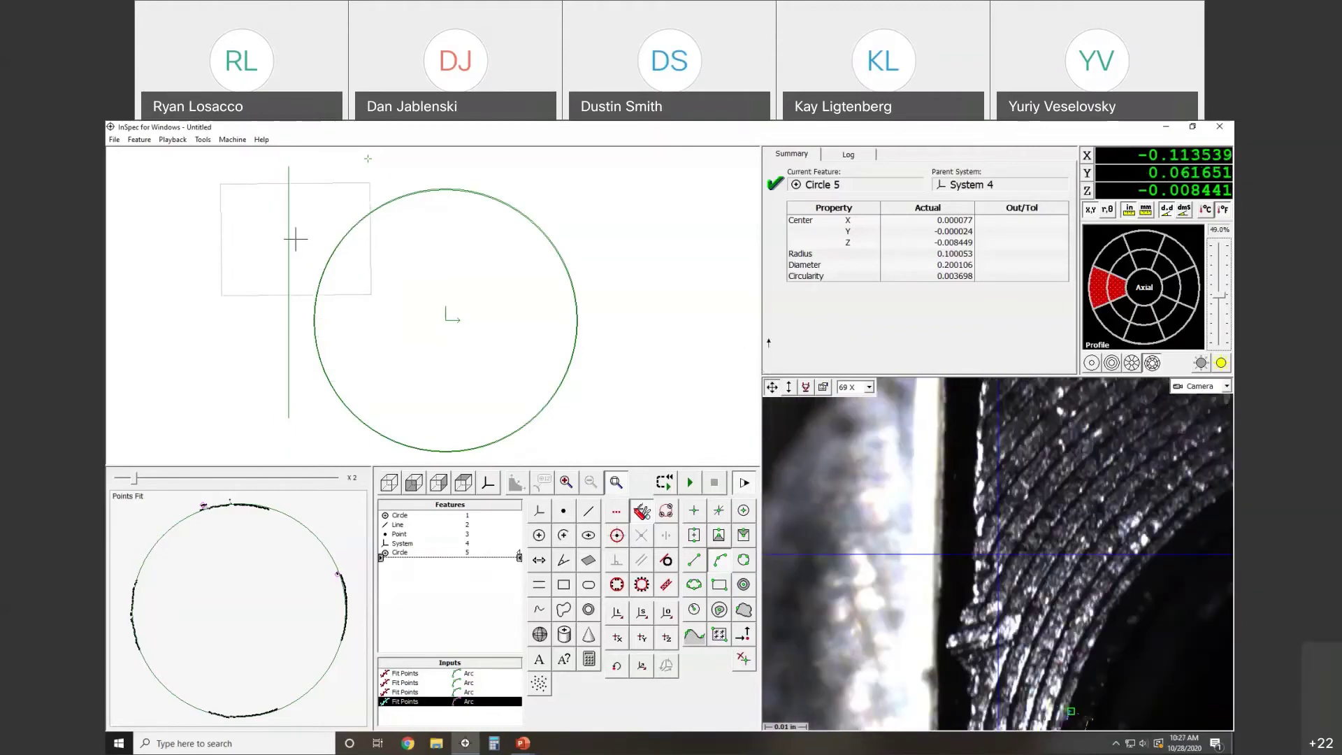
Step: Centre the slot's inner edge on the crosshair and light it from the right-hand sectors only at 34.5%
right_click(986, 517)
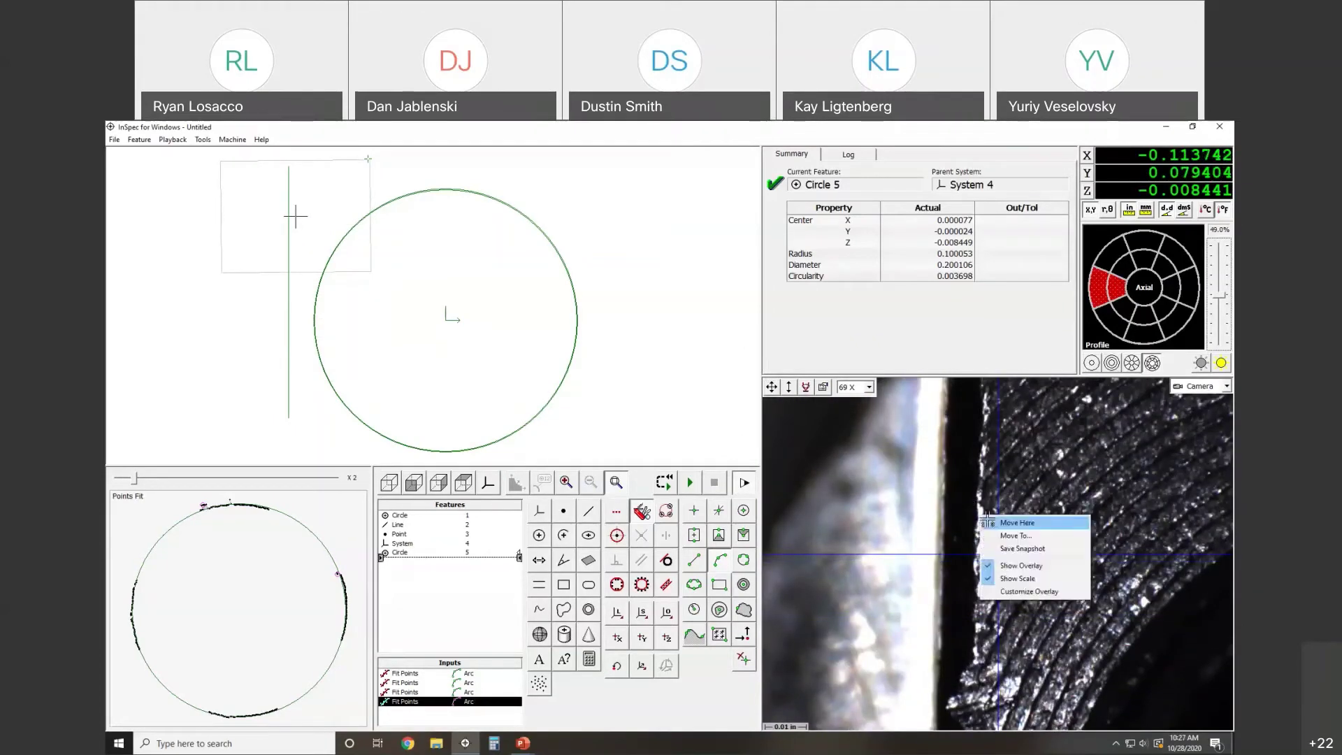
left_click(990, 523)
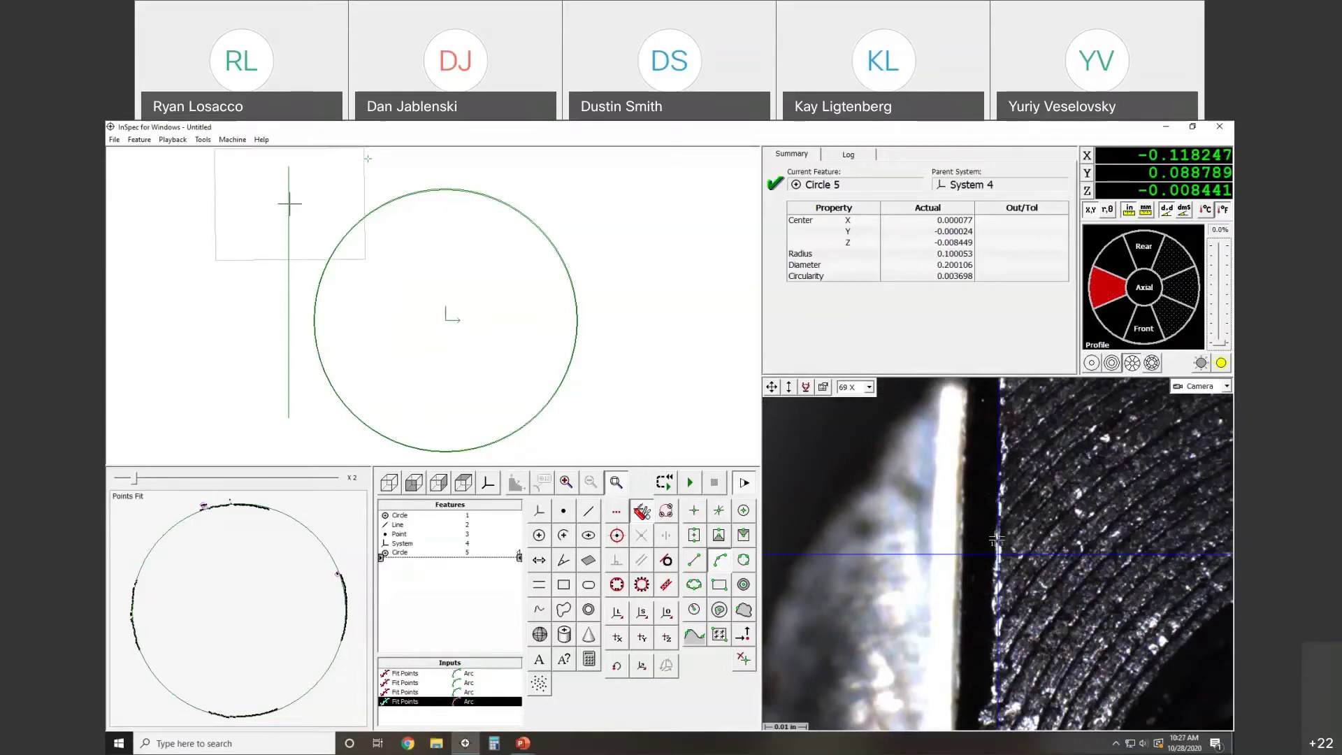
left_click(1221, 362)
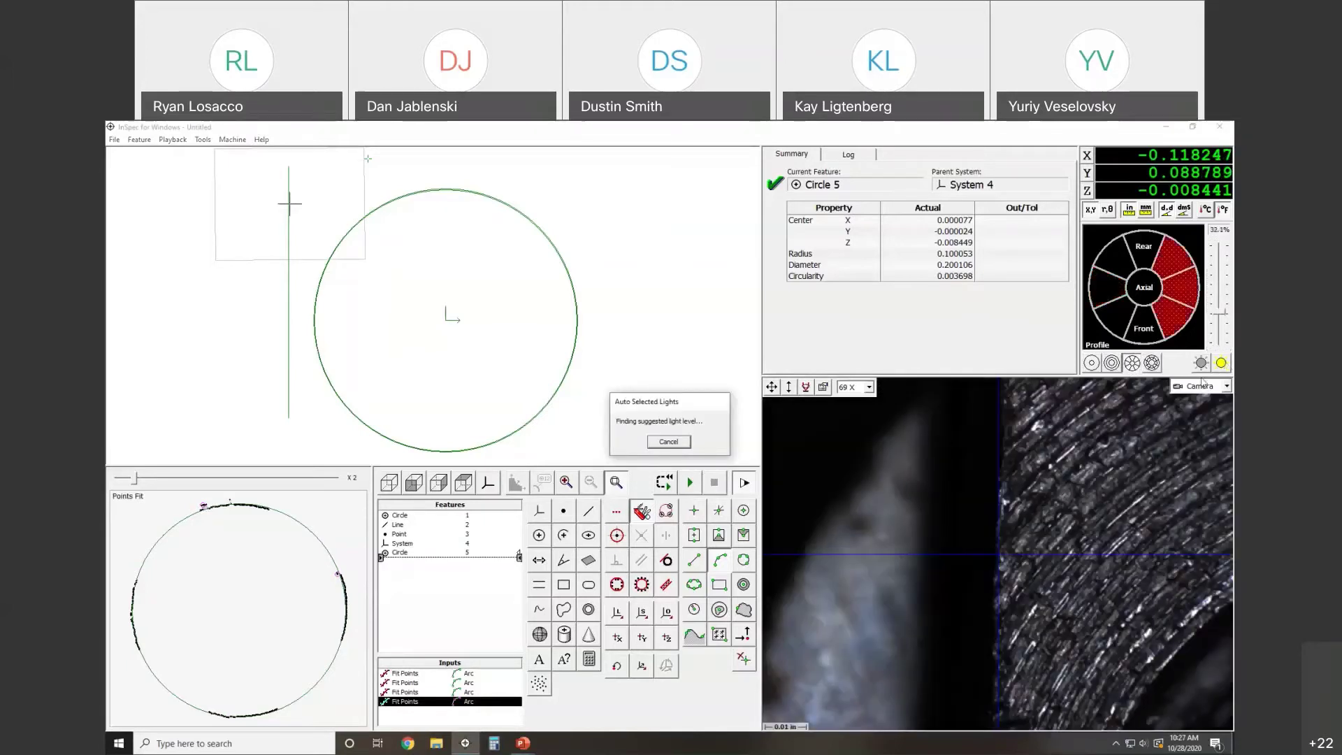
left_click_drag(1219, 318, 1220, 311)
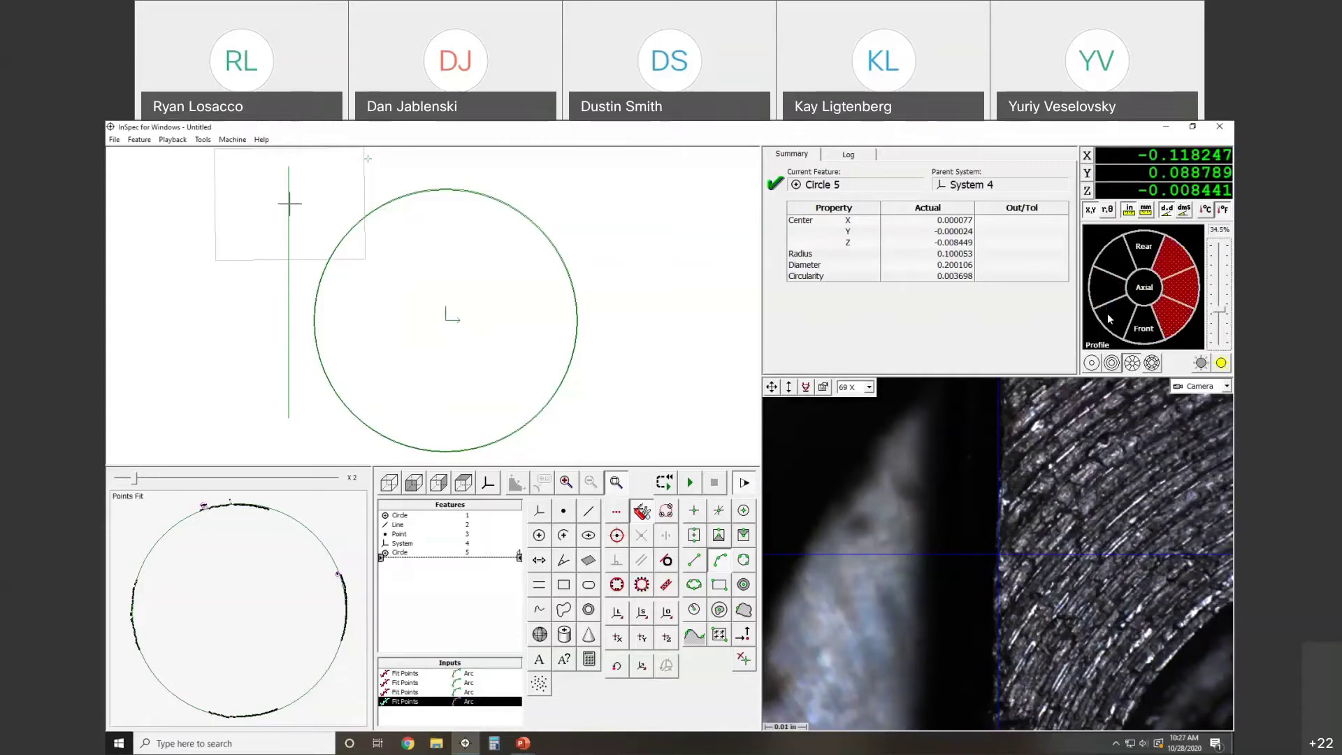
Step: Compare left-only with right-only sector lighting on the slot edge, and leave the left sectors lit at 36.5%
left_click(1220, 363)
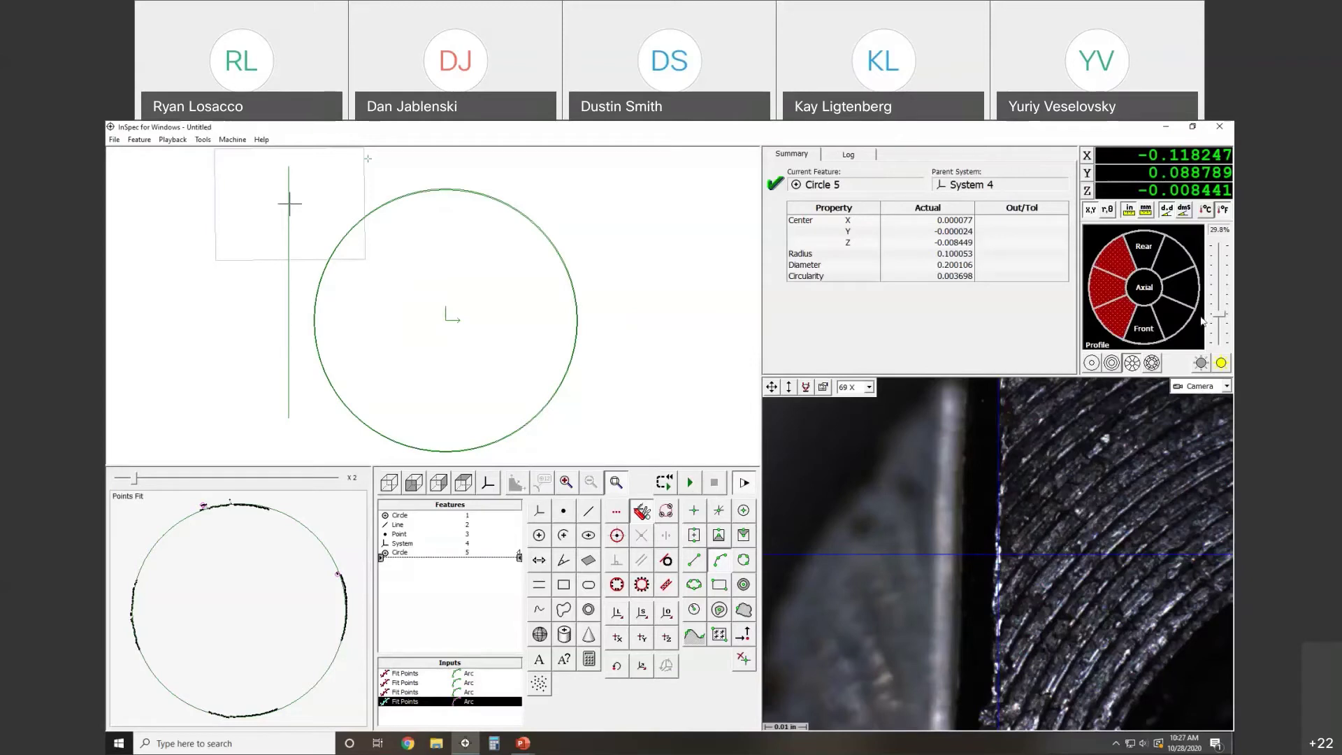
left_click_drag(1220, 317, 1220, 311)
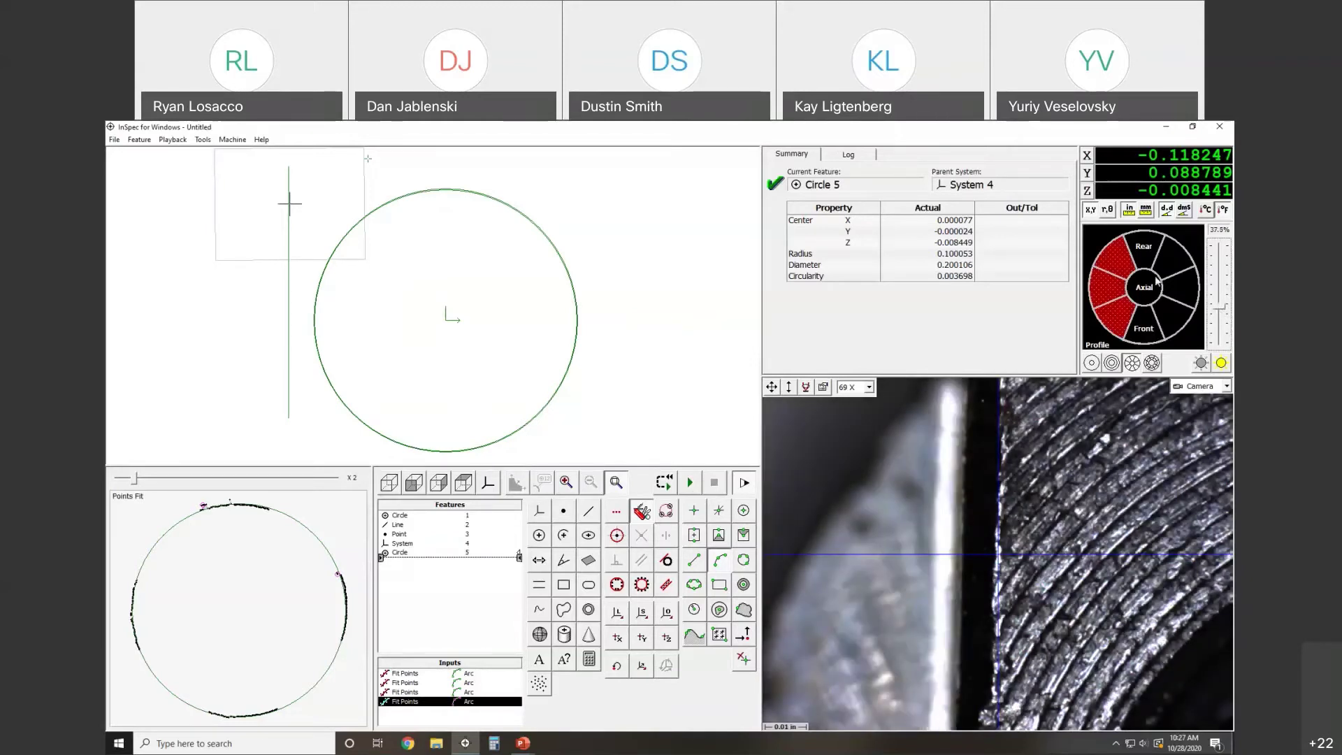
left_click(1175, 314)
left_click(1220, 362)
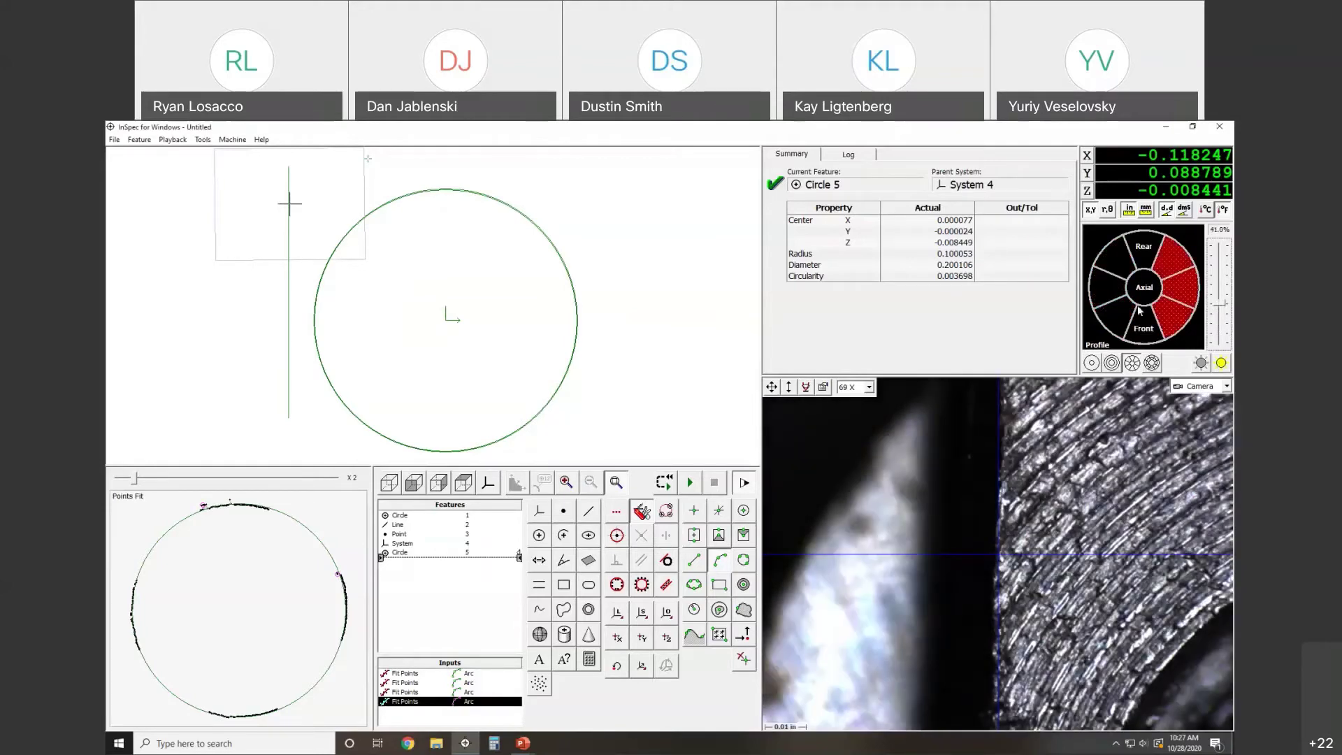
left_click(1220, 362)
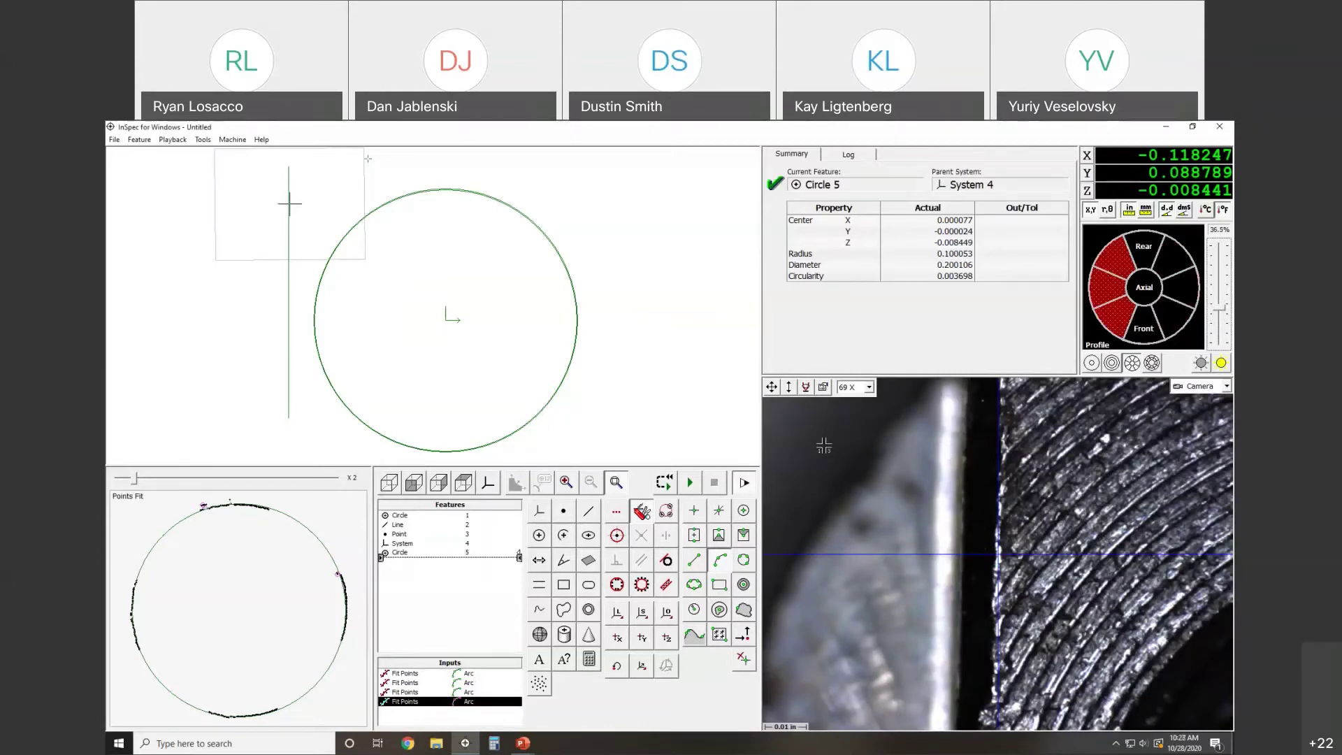
Step: Start a new line feature and fit points along the upper part of the slot's inner edge with a line target
left_click(589, 513)
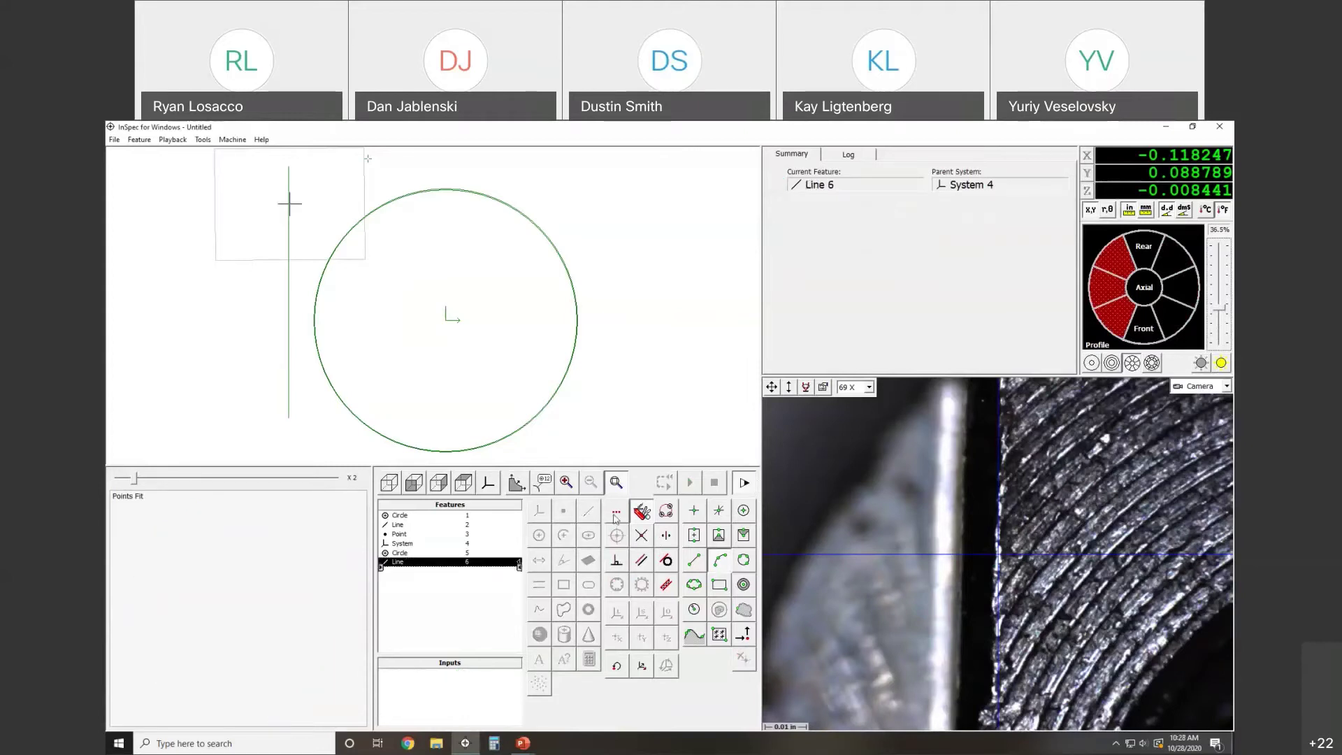
left_click(615, 516)
left_click(701, 564)
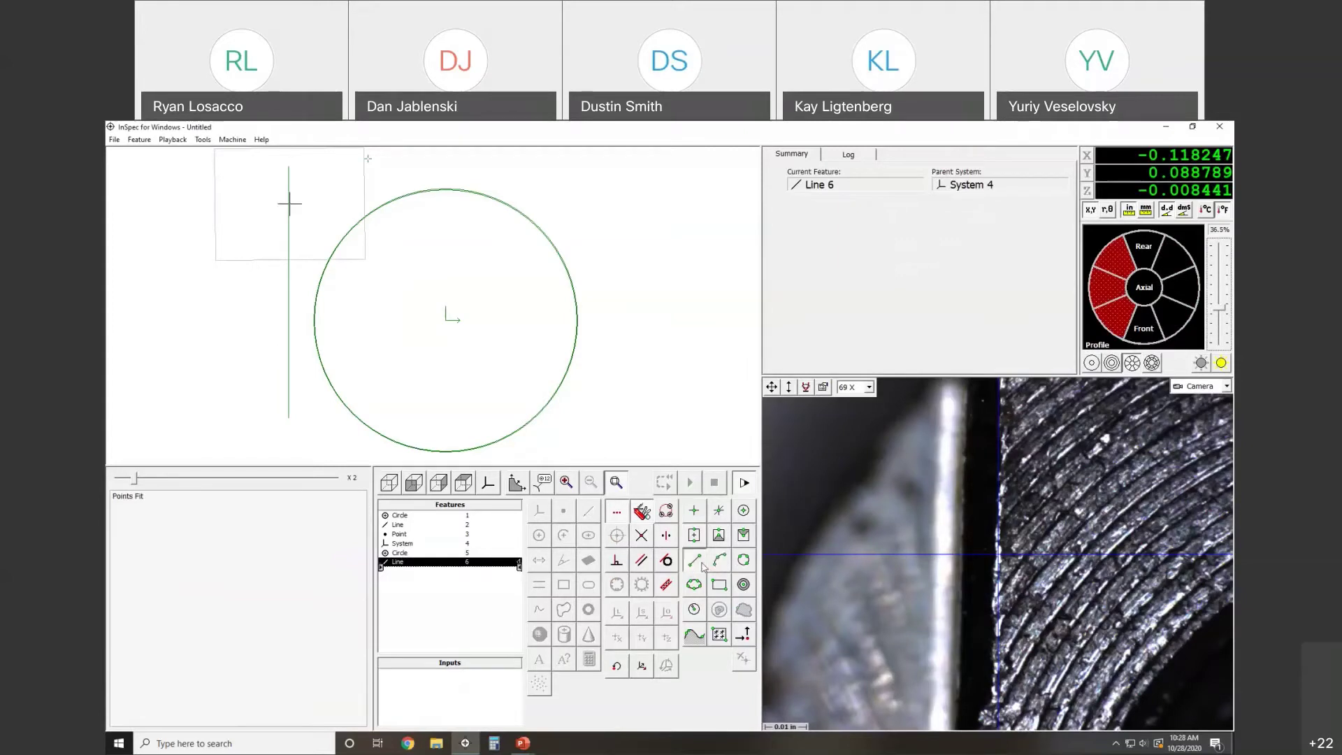
left_click_drag(1001, 400, 991, 689)
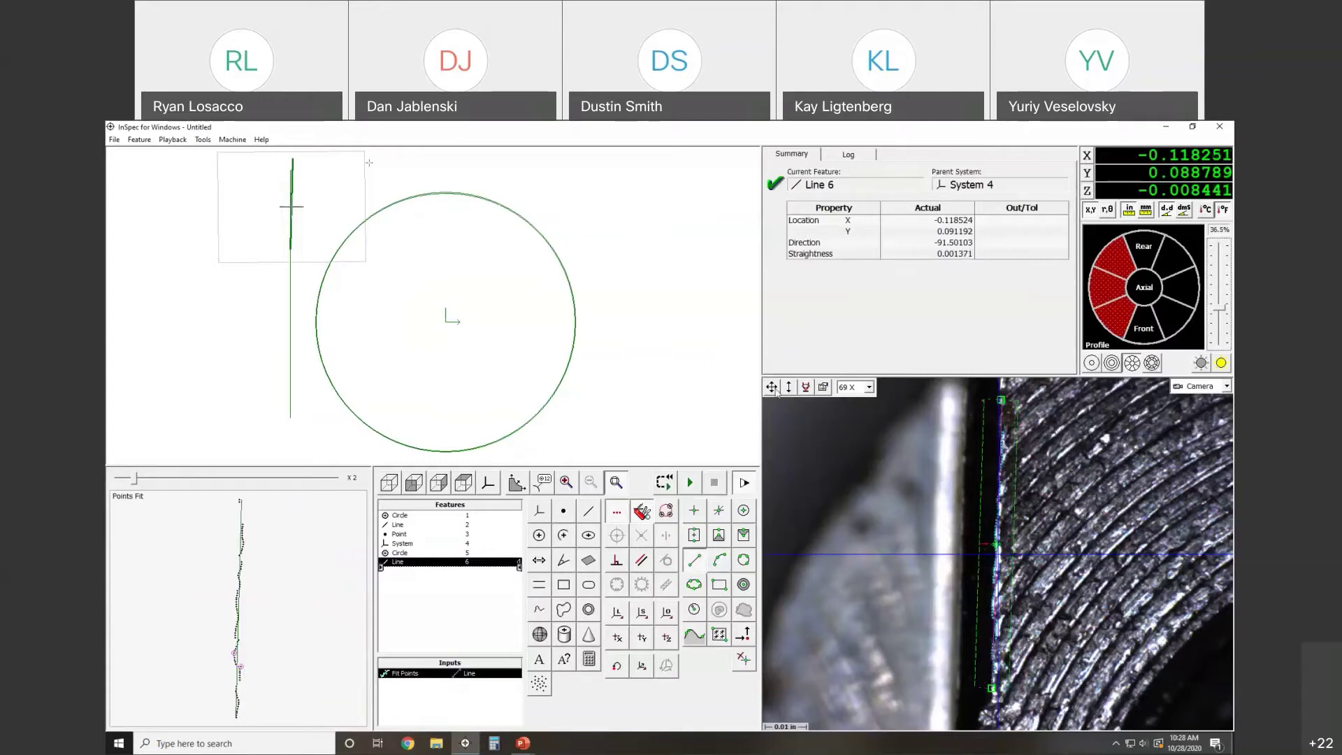
Step: Add a second line target lower on the slot edge, adjust its scan width, and magnify the points fit to x4
left_click_drag(773, 422, 774, 442)
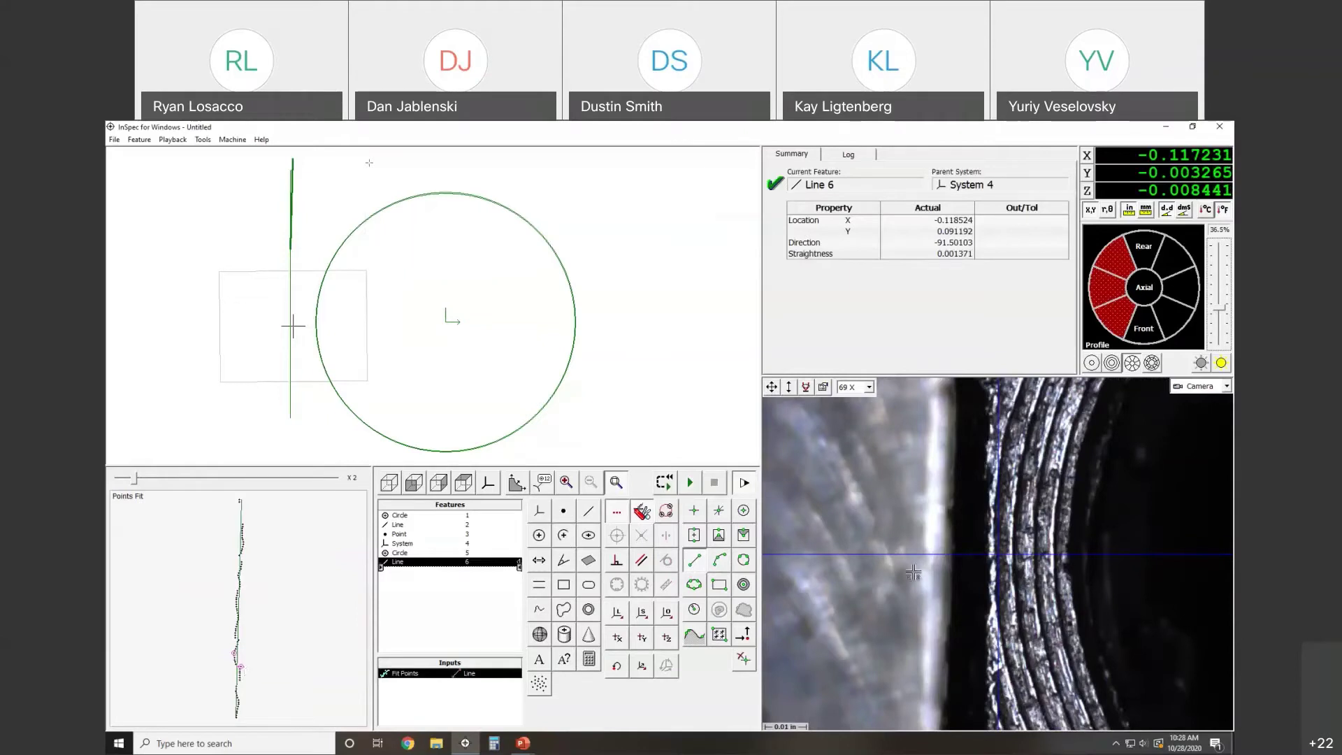
left_click_drag(988, 430, 991, 690)
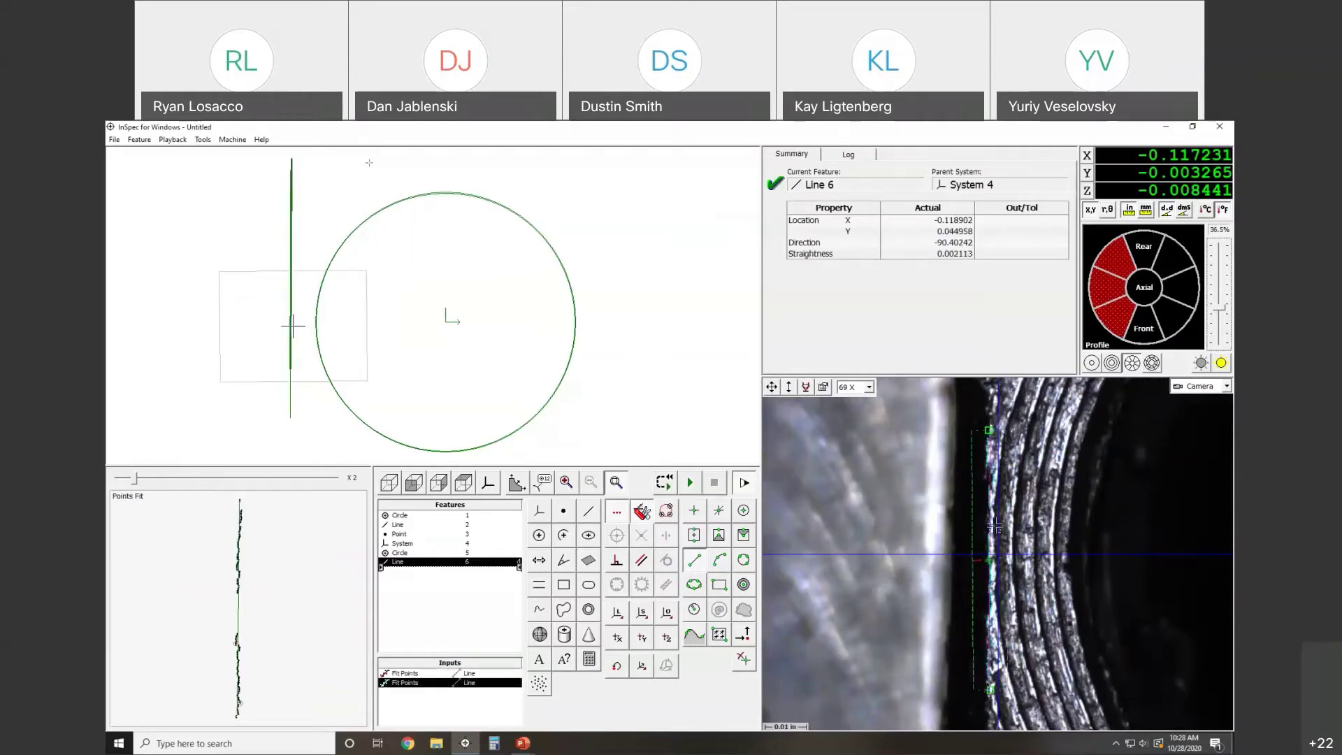
left_click_drag(973, 533, 969, 534)
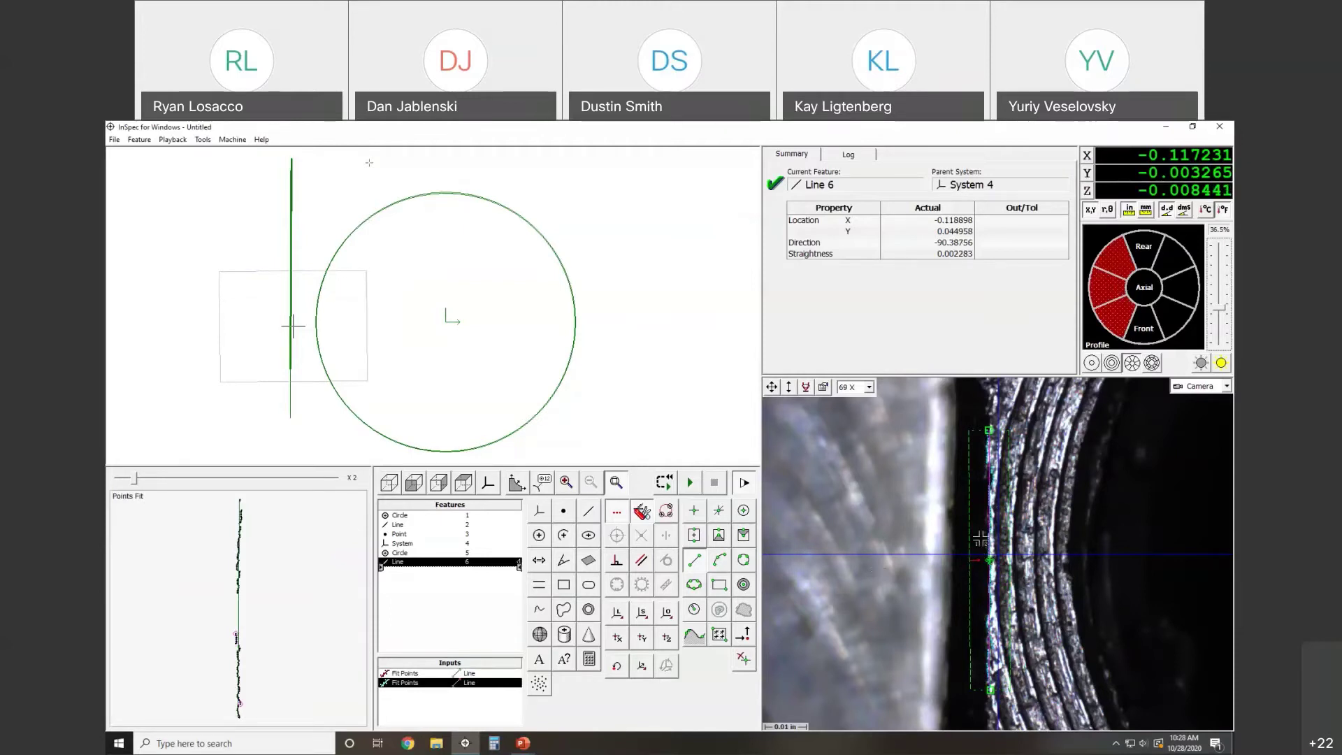
left_click_drag(970, 542, 1021, 544)
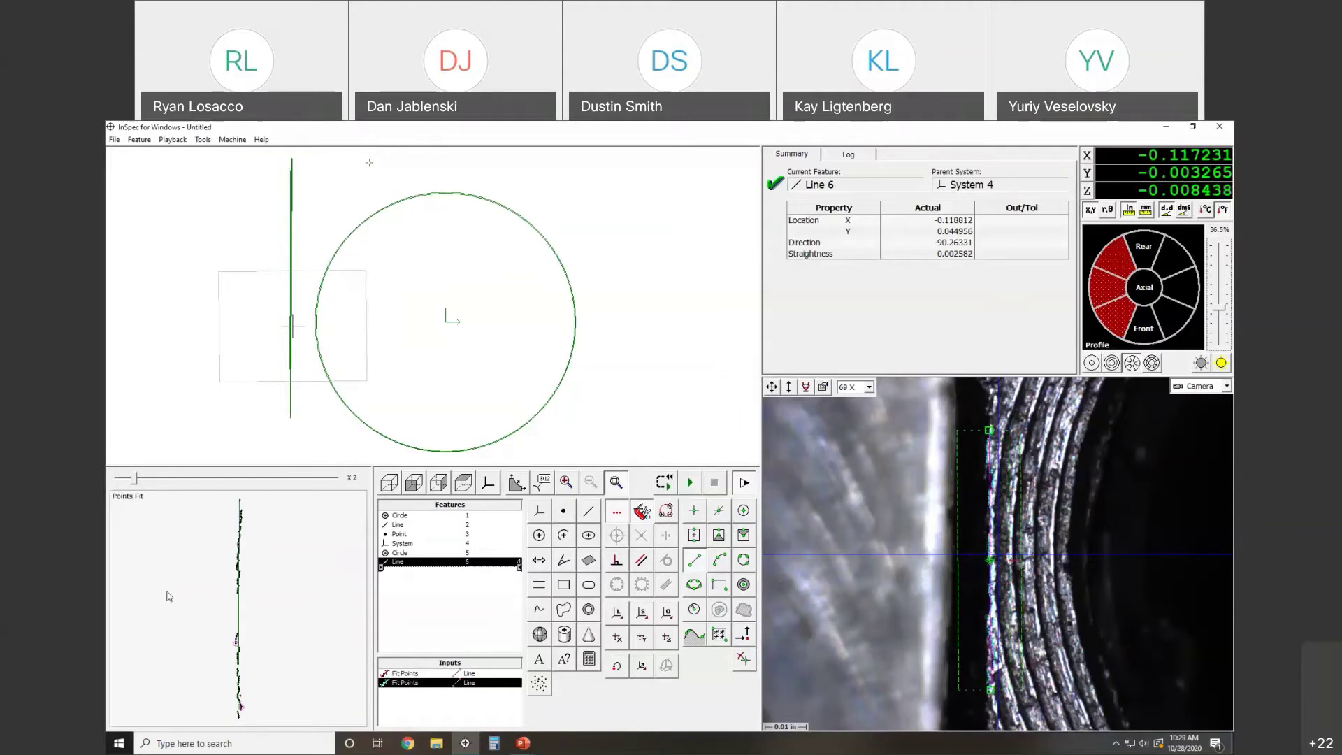
left_click_drag(136, 485, 167, 492)
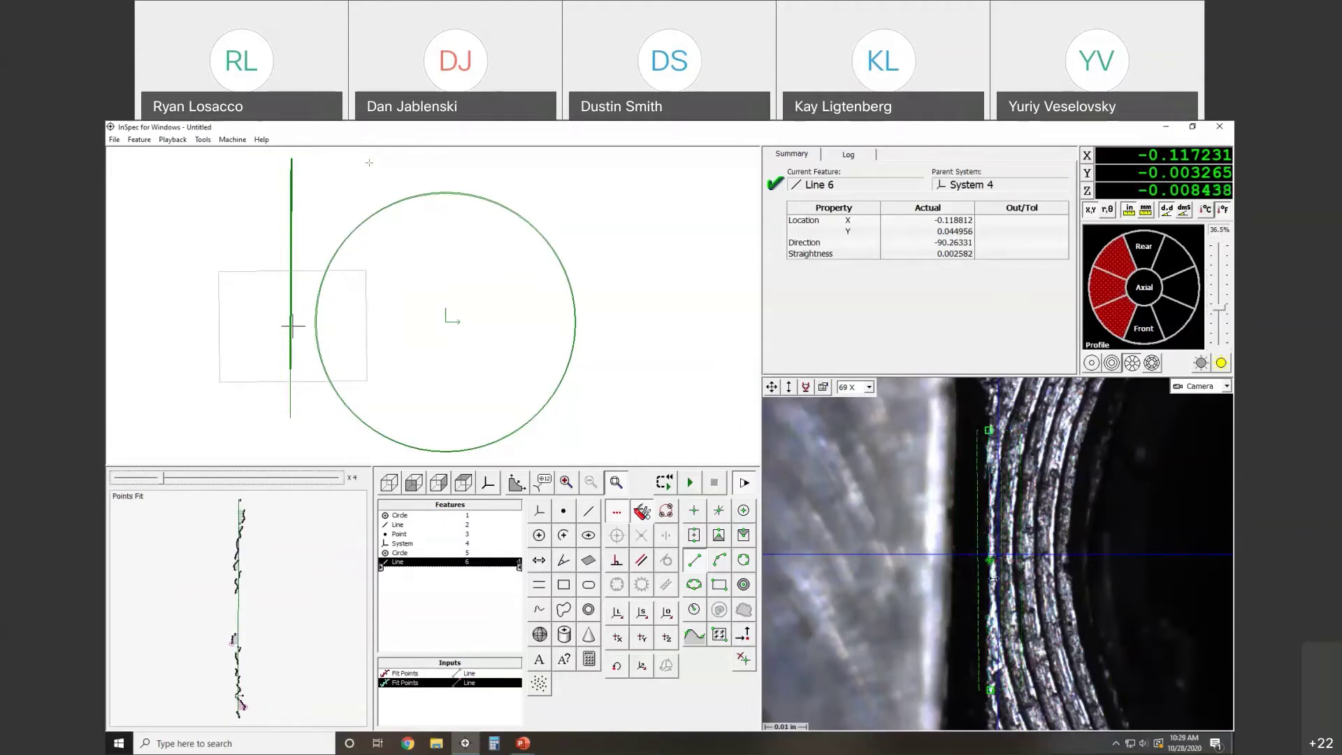
left_click_drag(957, 580, 986, 559)
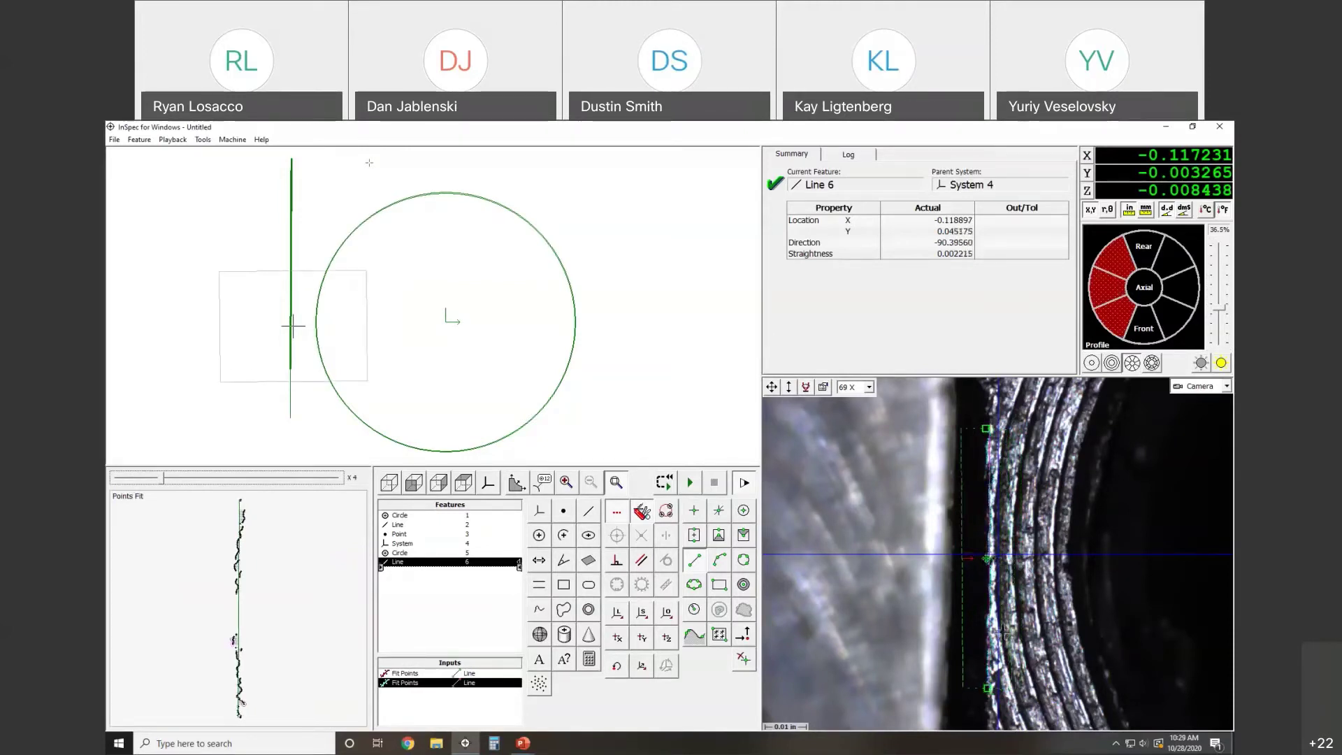
Step: Measure a focus point on the machined face above and left of the bore, at about X -0.080, Y 0.126
right_click(383, 183)
left_click(389, 188)
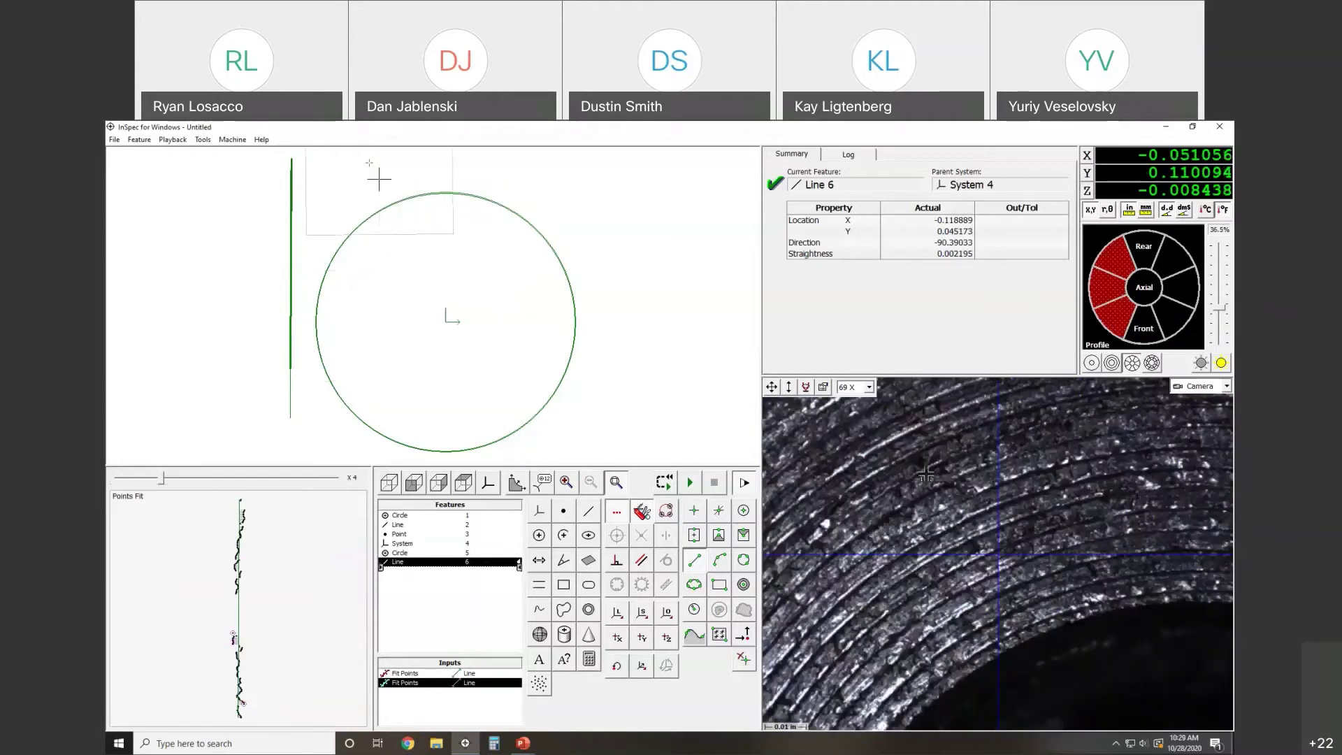
left_click(565, 512)
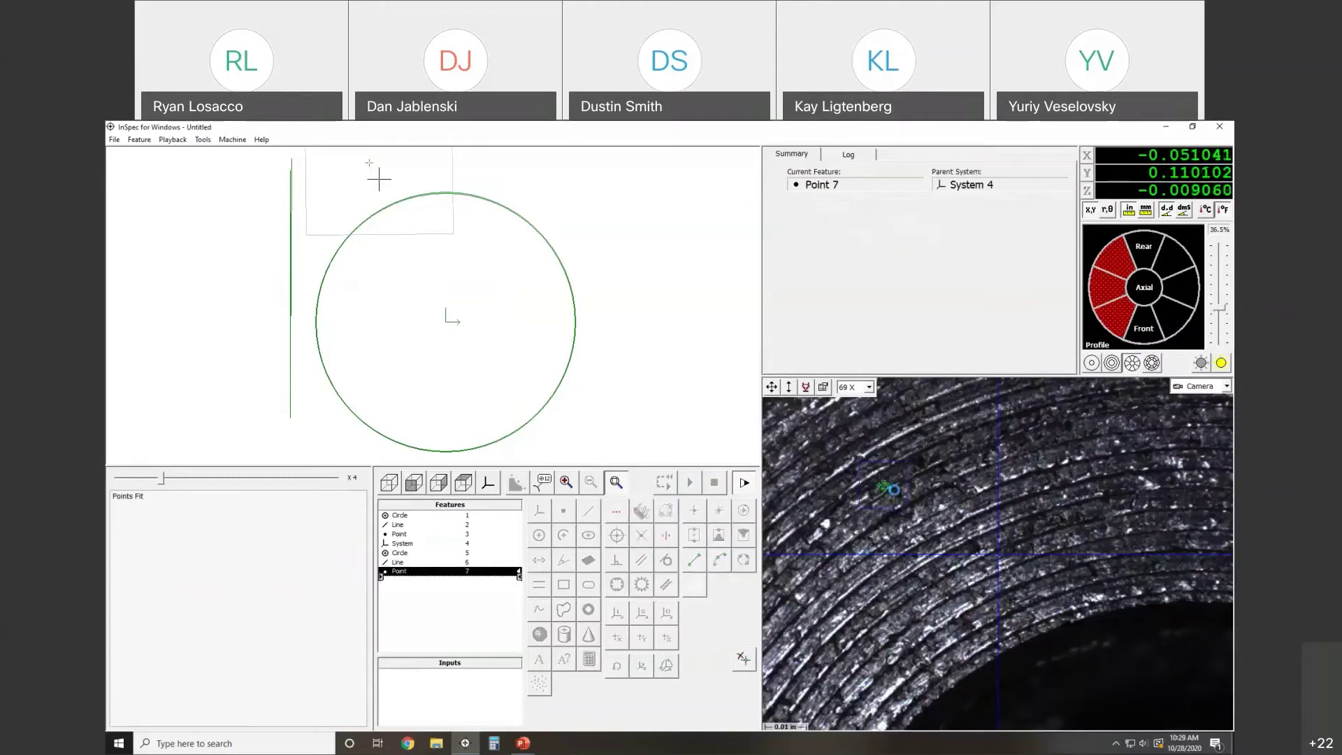
left_click_drag(379, 179, 343, 159)
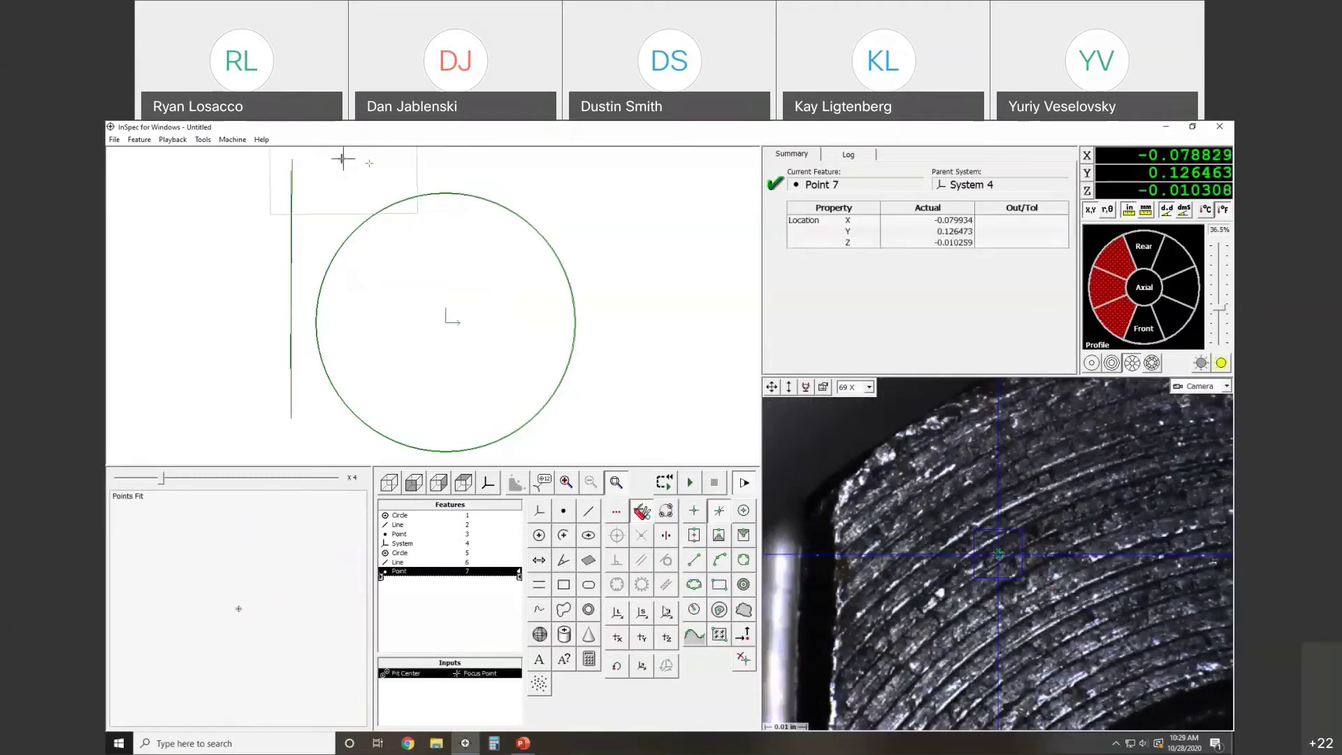
Step: Create a coordinate system with XY origin from Circle 5, Z origin from Point 7 and skew from Line 6, and align the model view
left_click(667, 613)
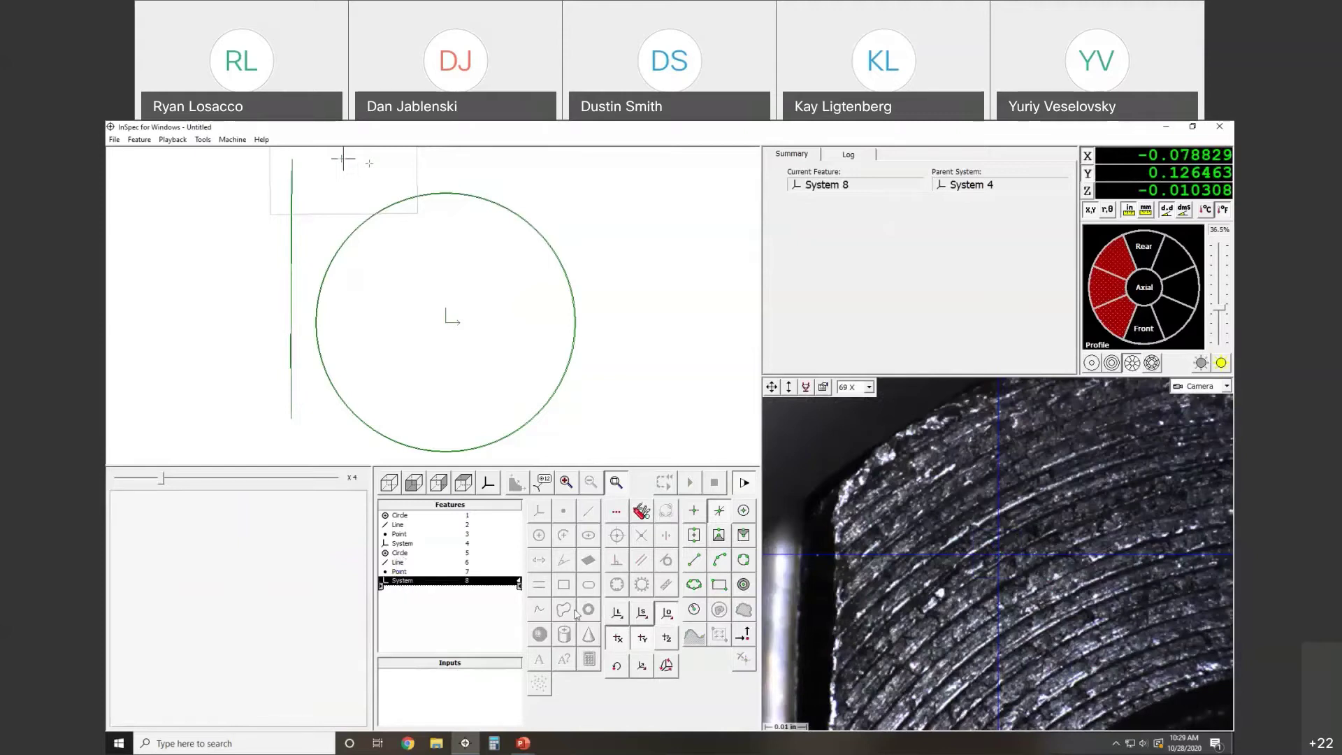
left_click(402, 554)
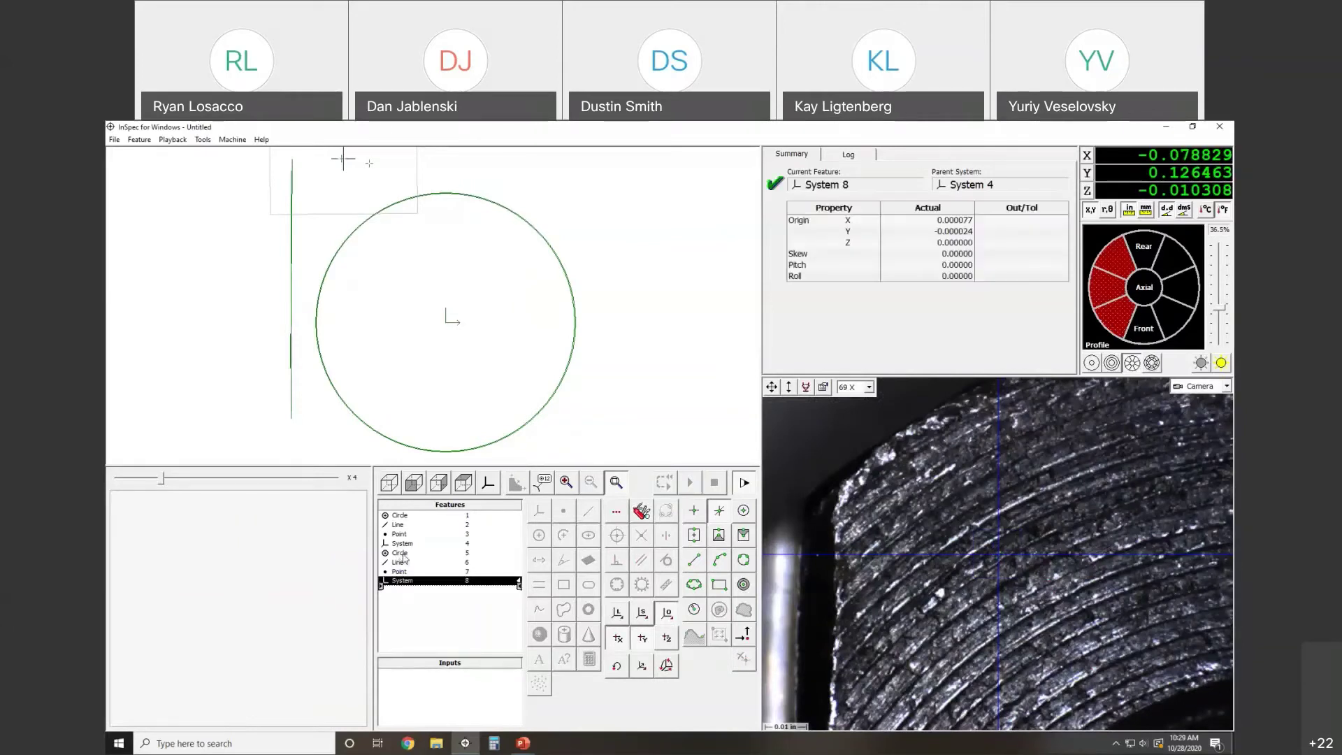
left_click(664, 615)
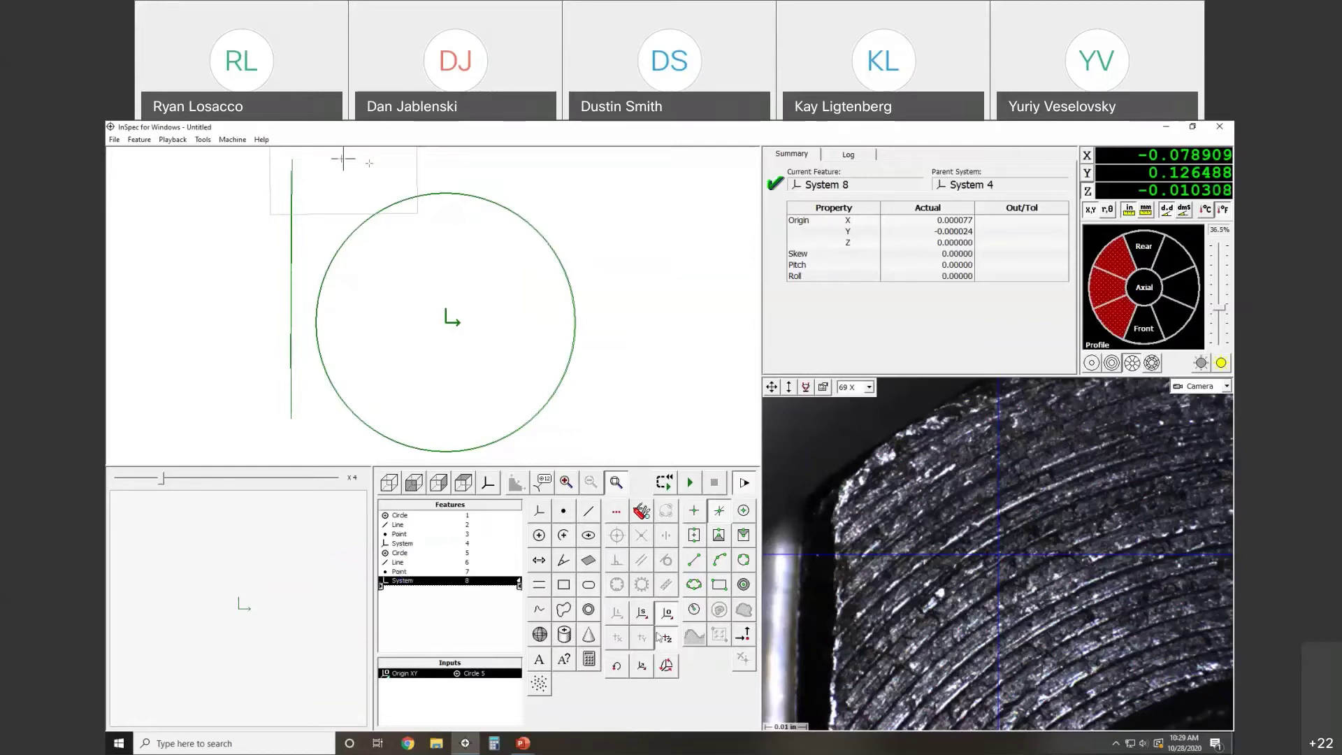
left_click(401, 572)
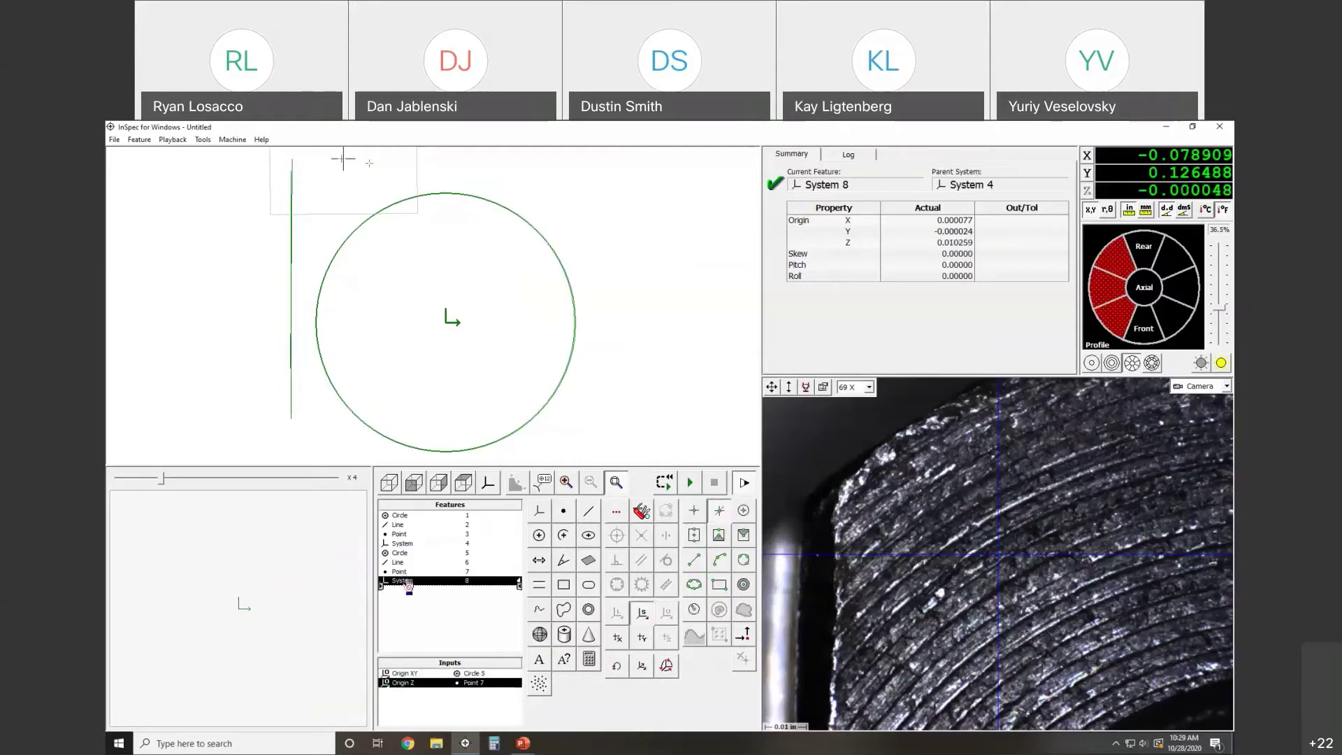
left_click(397, 563)
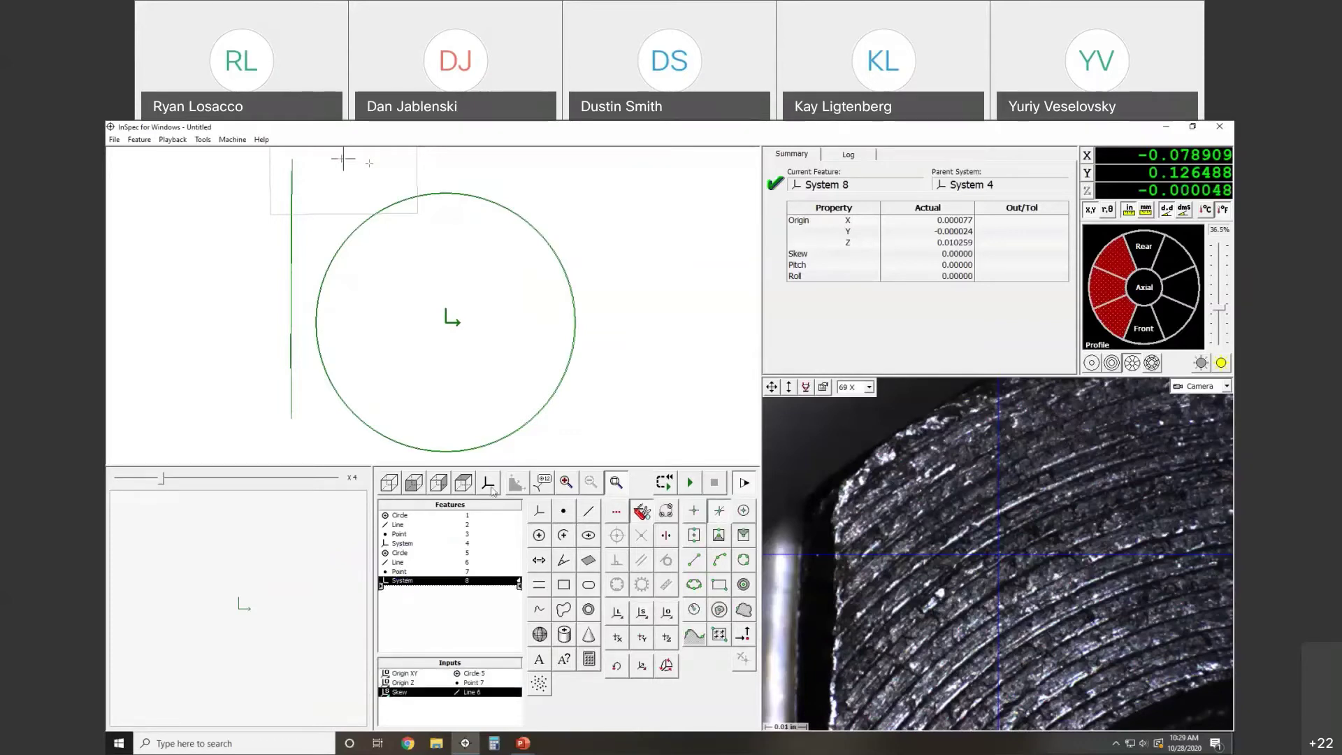
left_click(490, 486)
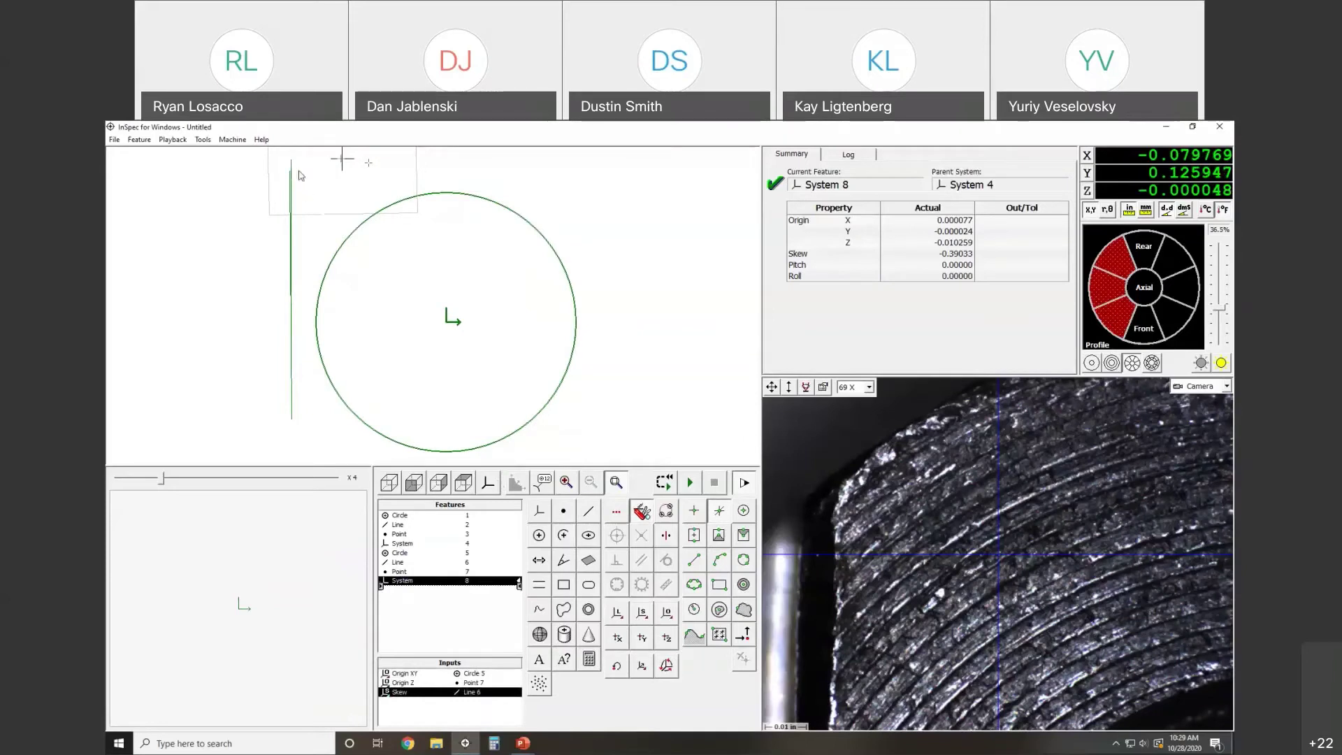
Step: Compare the upper ends of the two slot-edge lines up close in the model view
left_click(614, 481)
left_click_drag(312, 147, 270, 225)
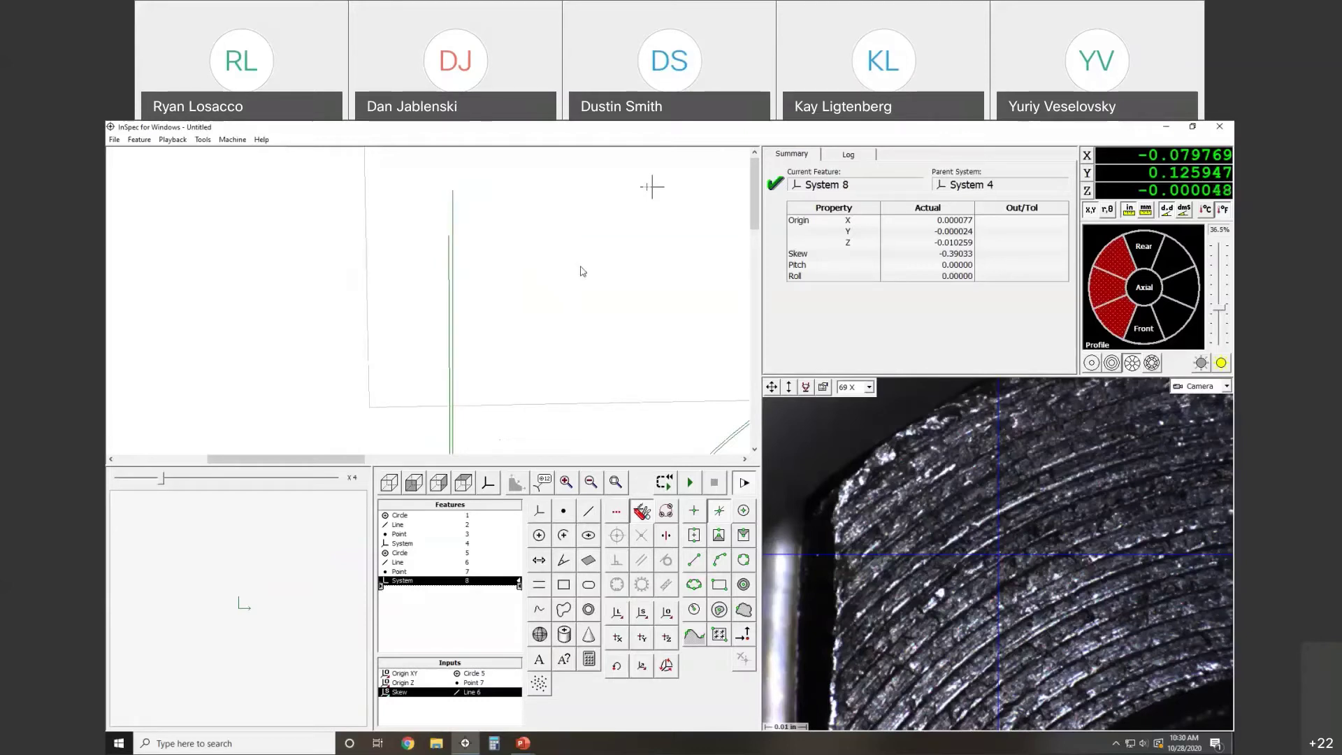
left_click(615, 482)
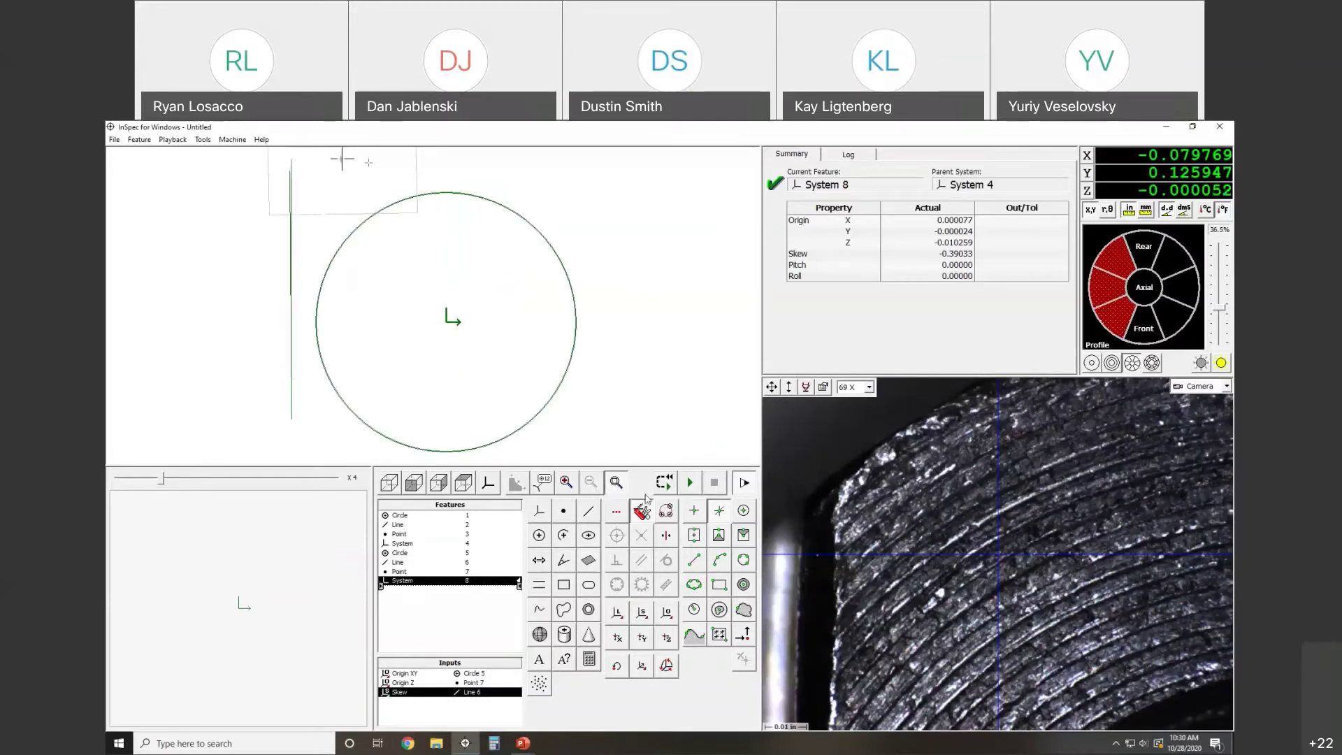
Step: At 18X magnification over the gear teeth, light the full ring at the automatically suggested level of 28.3%
left_click(869, 387)
left_click(849, 397)
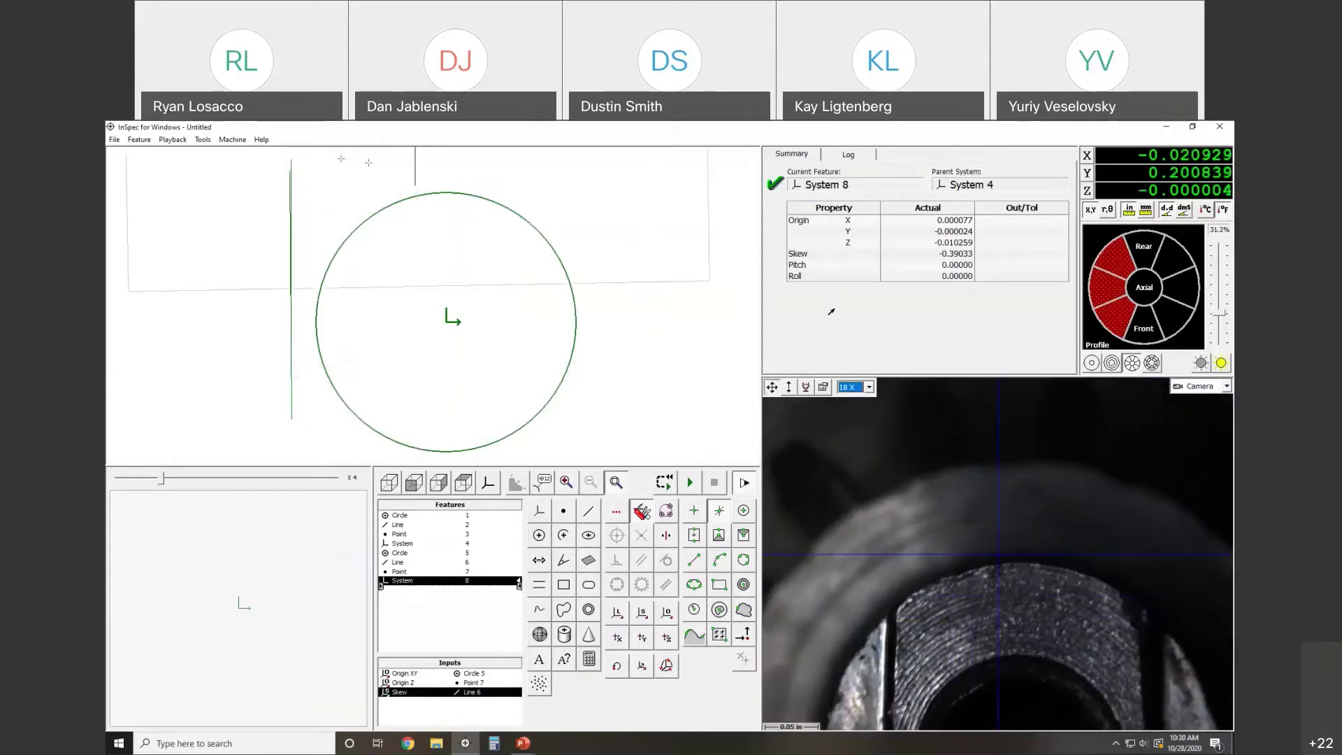
left_click(1092, 362)
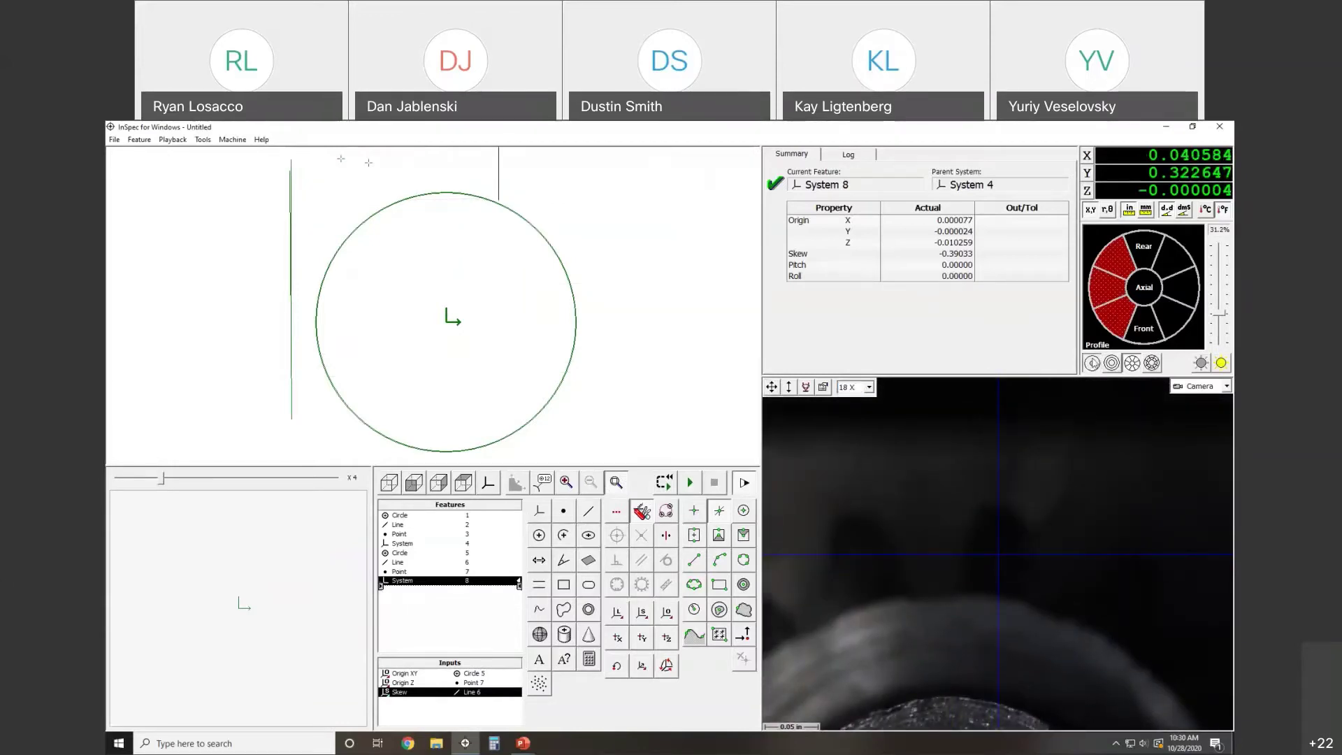
left_click(1201, 363)
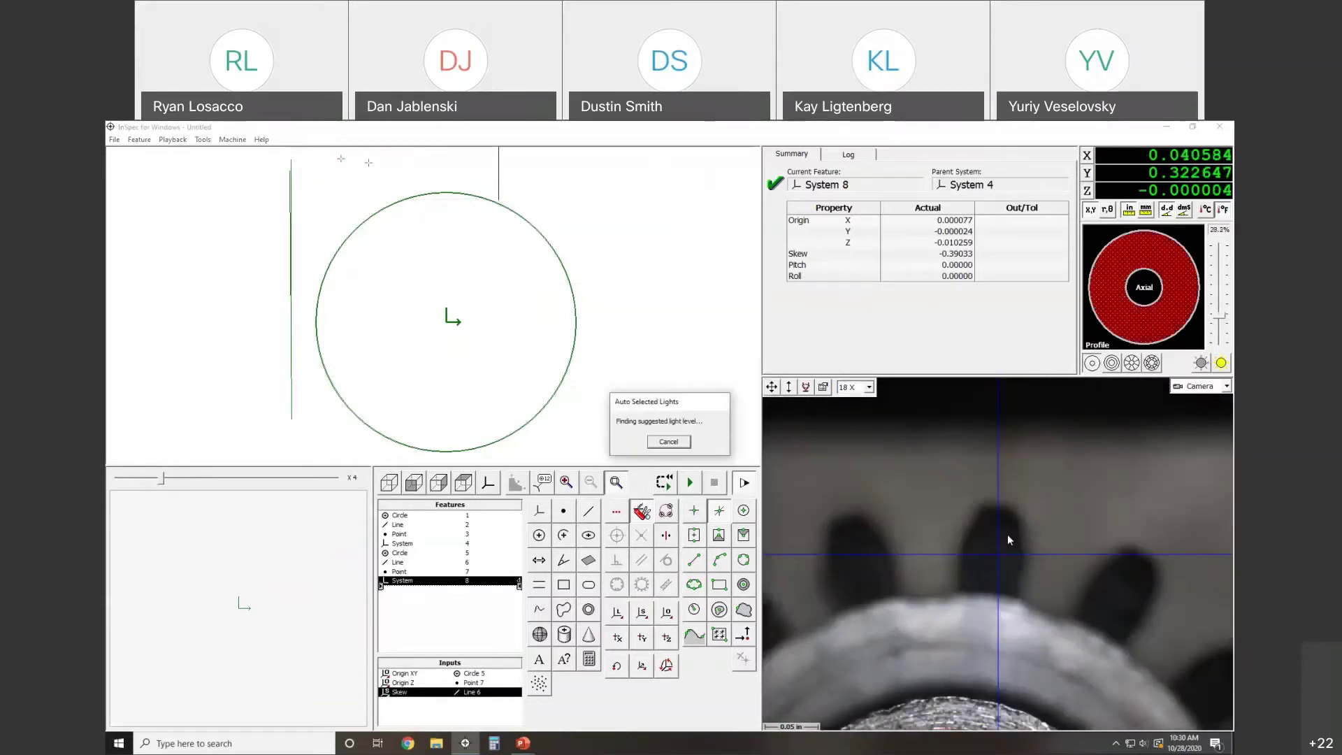
left_click(384, 743)
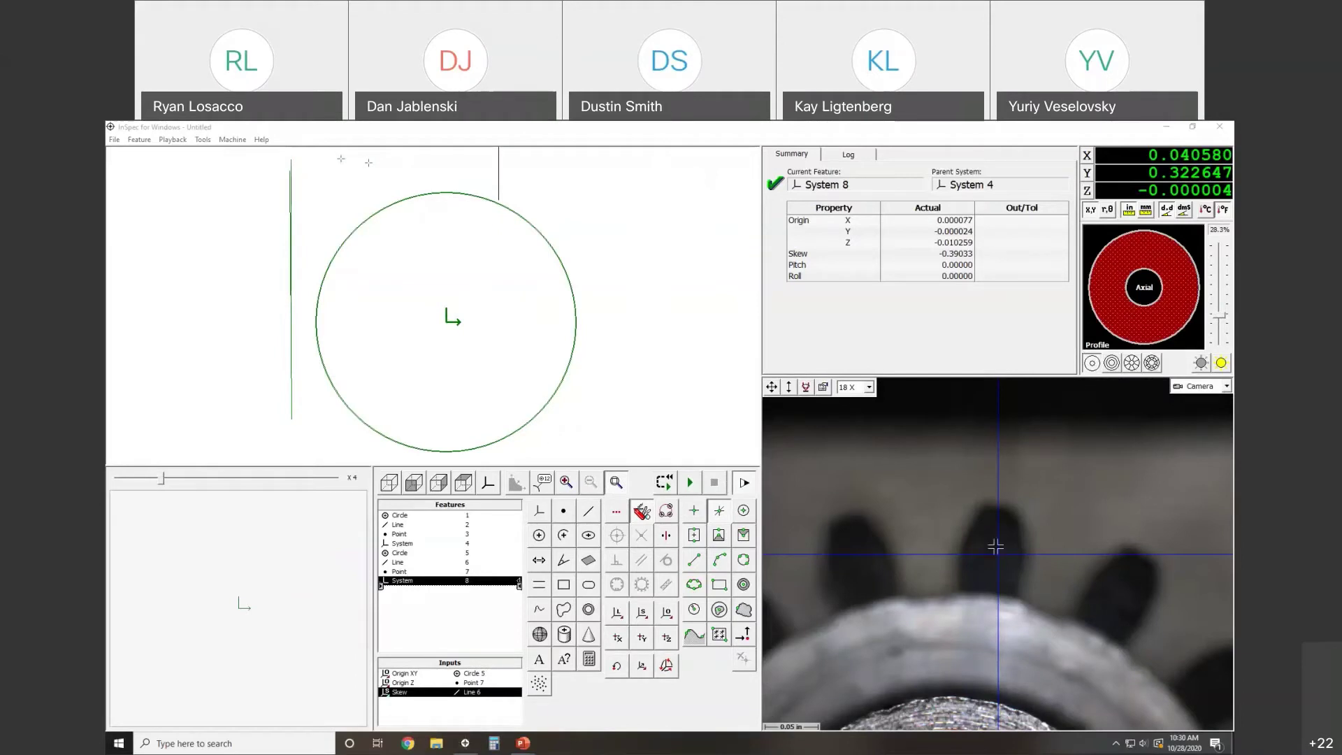
Step: Lower the focus to the gear teeth and centre the middle tooth's tip on the crosshair
left_click(790, 388)
left_click_drag(790, 414, 791, 415)
right_click(998, 507)
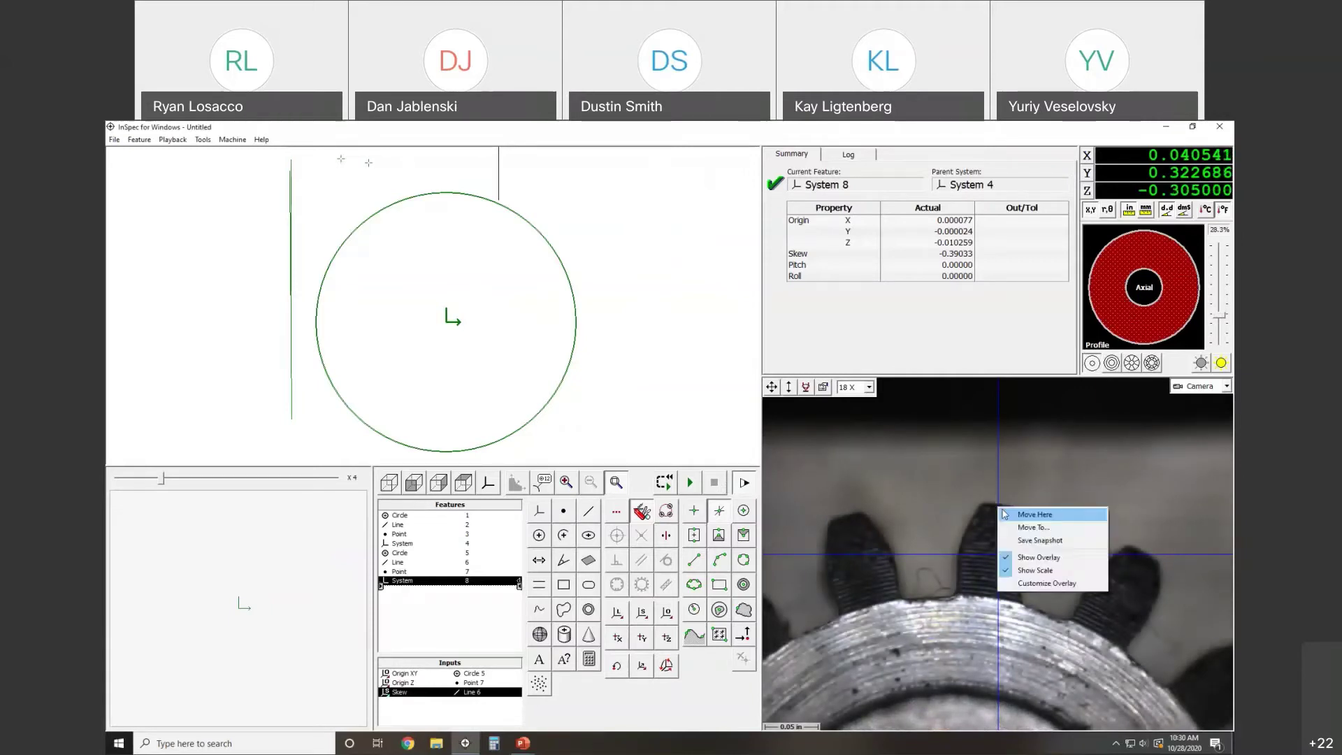
left_click(1020, 509)
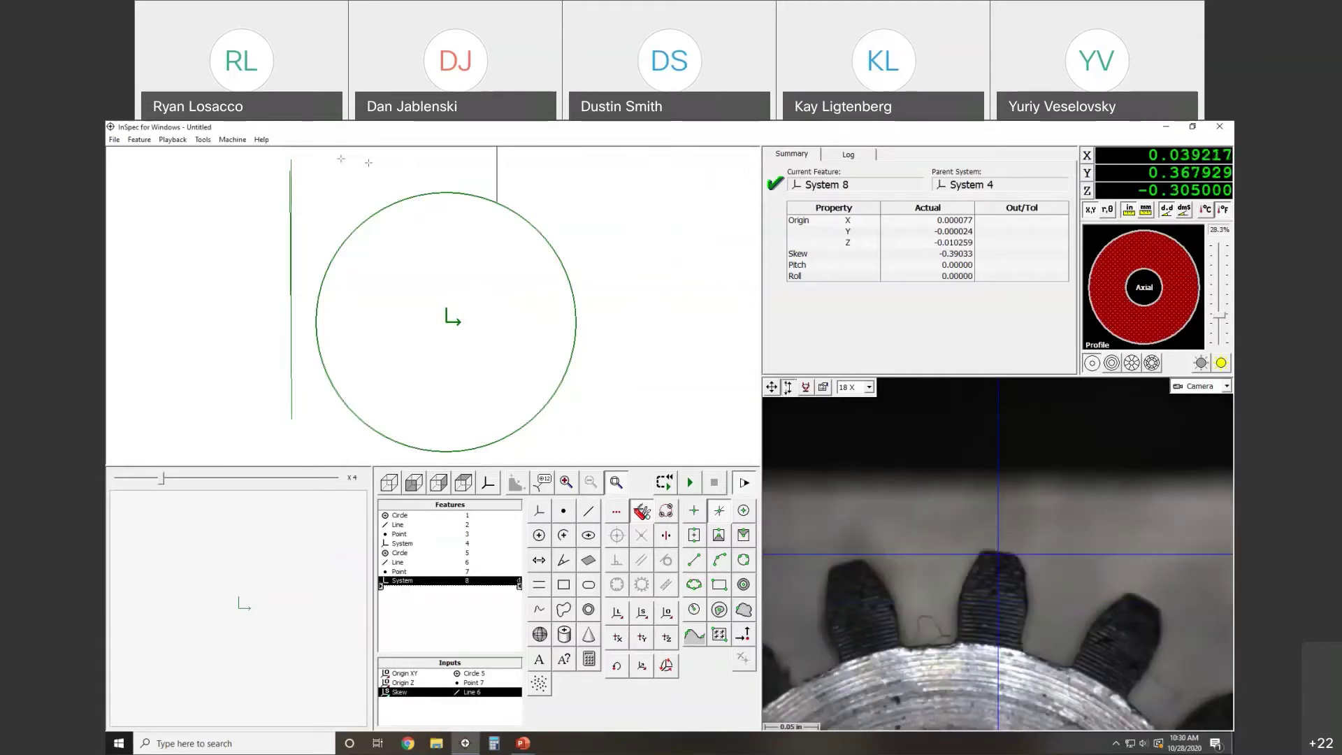
left_click_drag(789, 389, 790, 397)
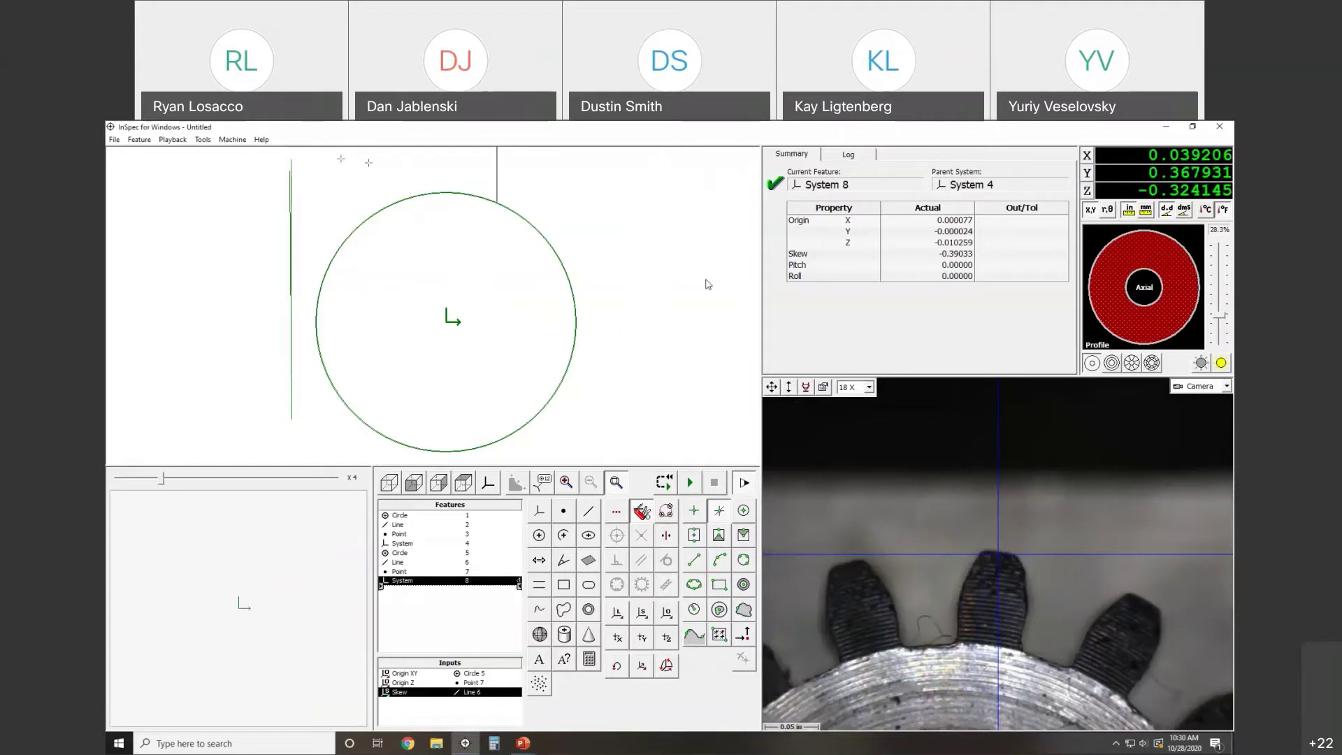
left_click(686, 210)
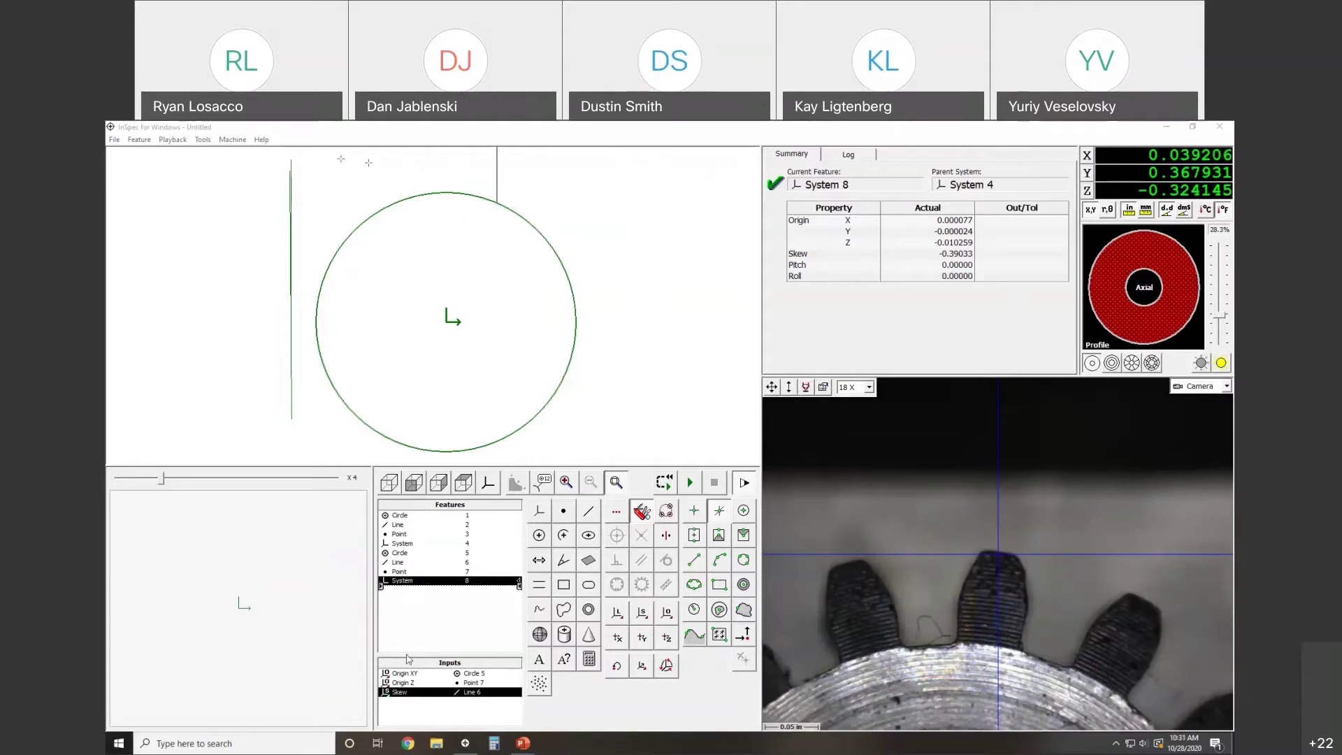
Step: Try 69X magnification on the tooth tip, refocus on it, and settle on 49X
left_click(847, 390)
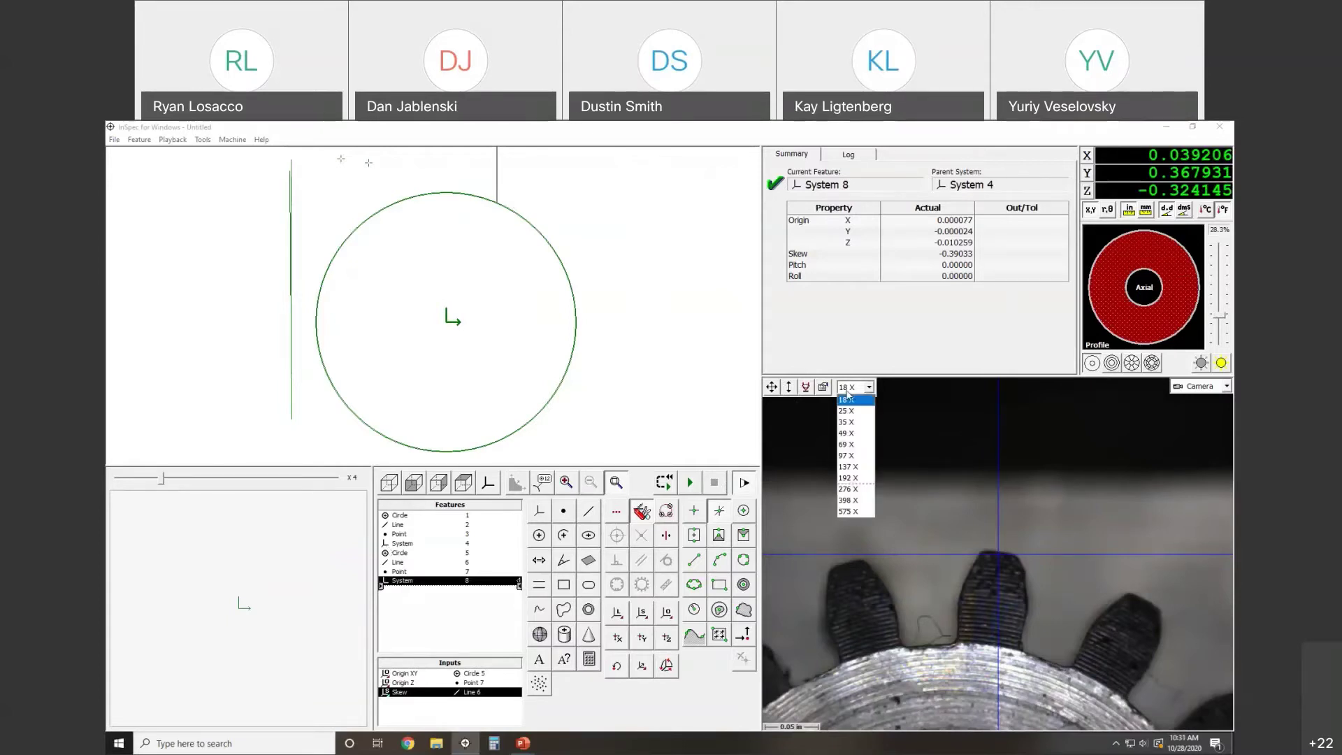
left_click(863, 445)
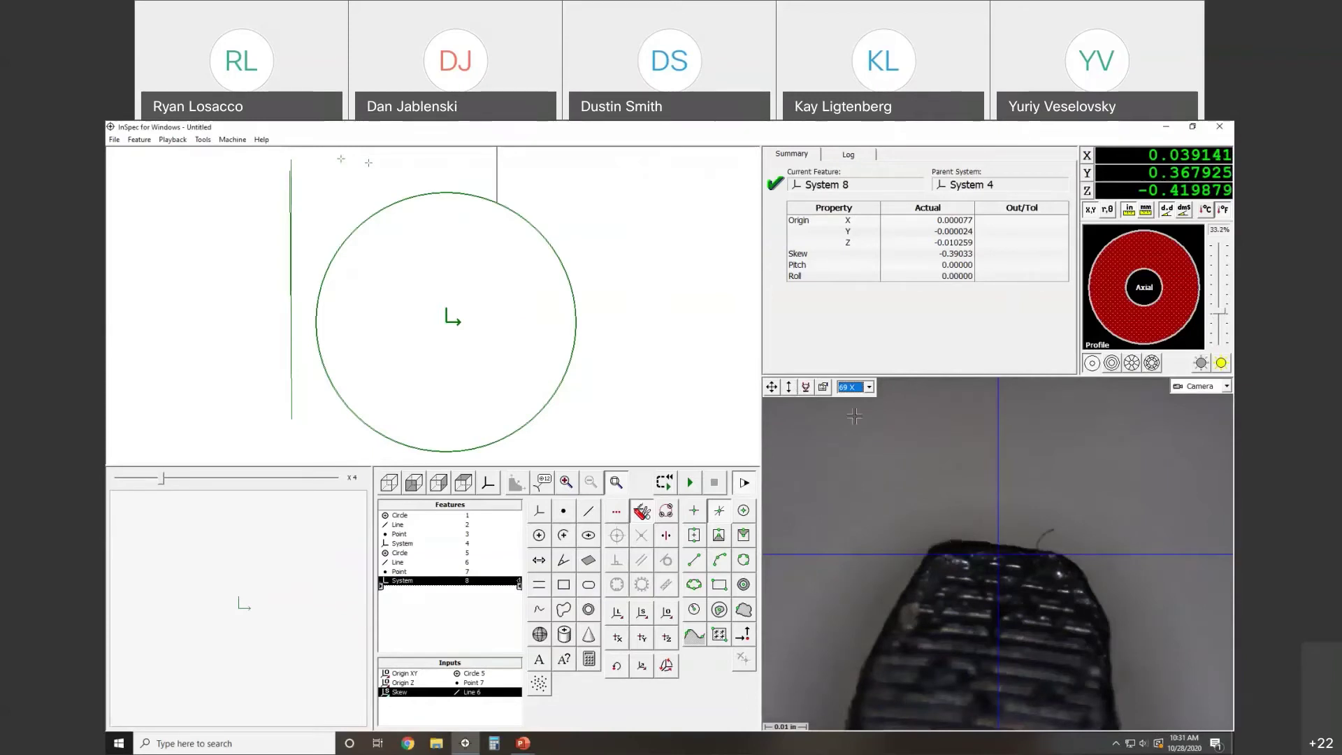
left_click(852, 391)
left_click(847, 432)
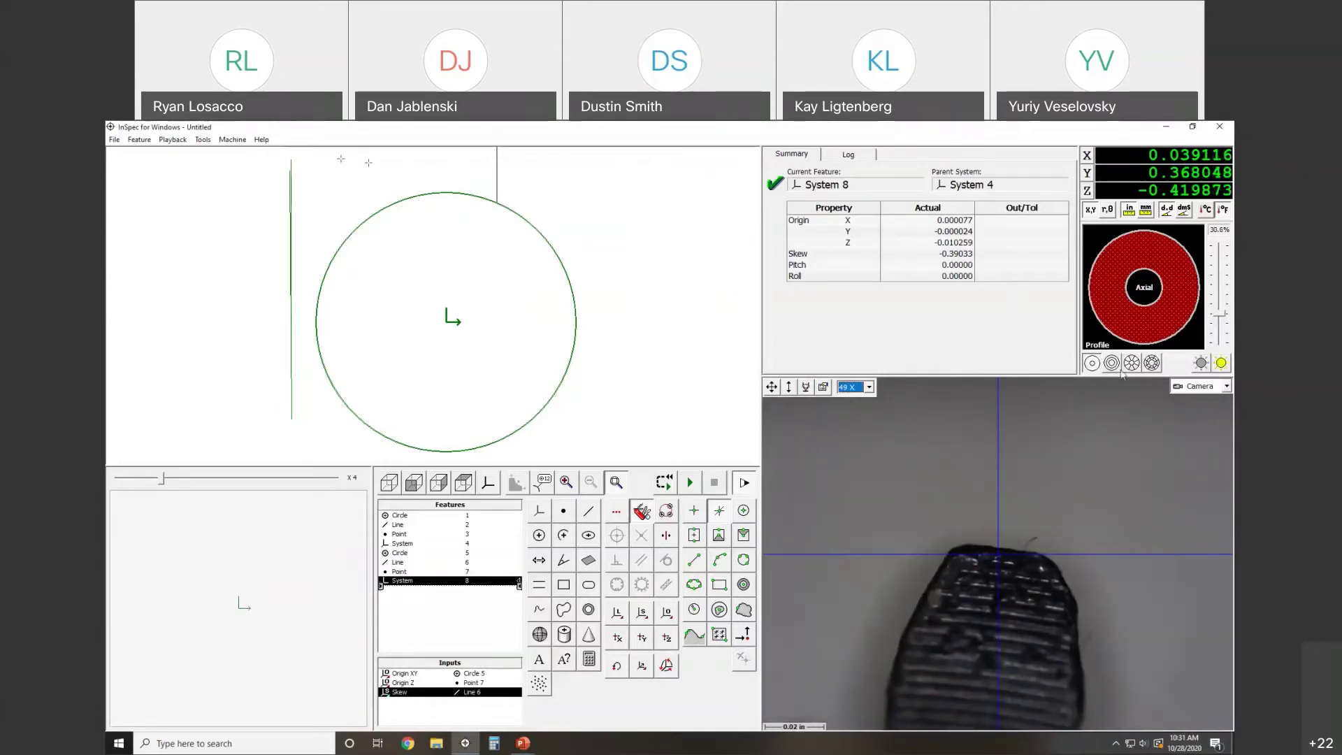
Step: Light the tooth with only the rear sectors at the suggested level, and switch to undivided inner and outer rings
left_click(1112, 368)
left_click(1131, 363)
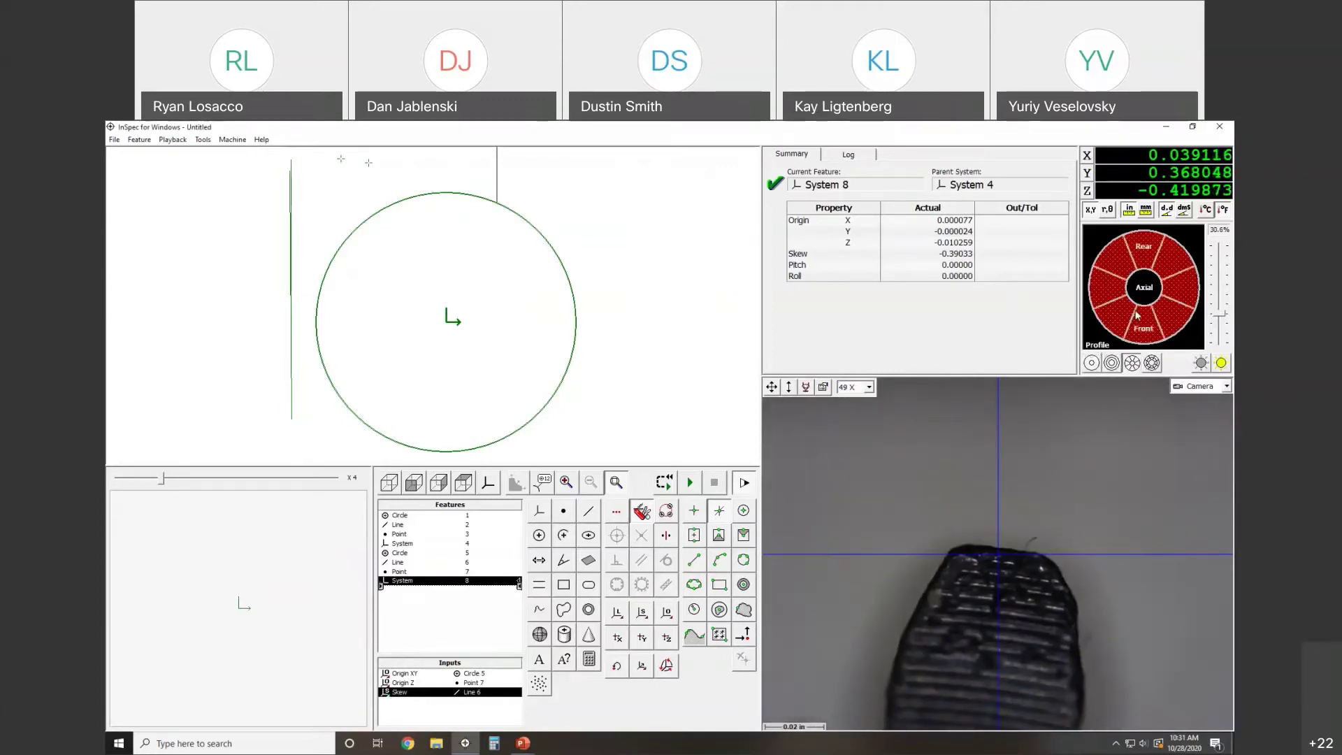
left_click(1221, 366)
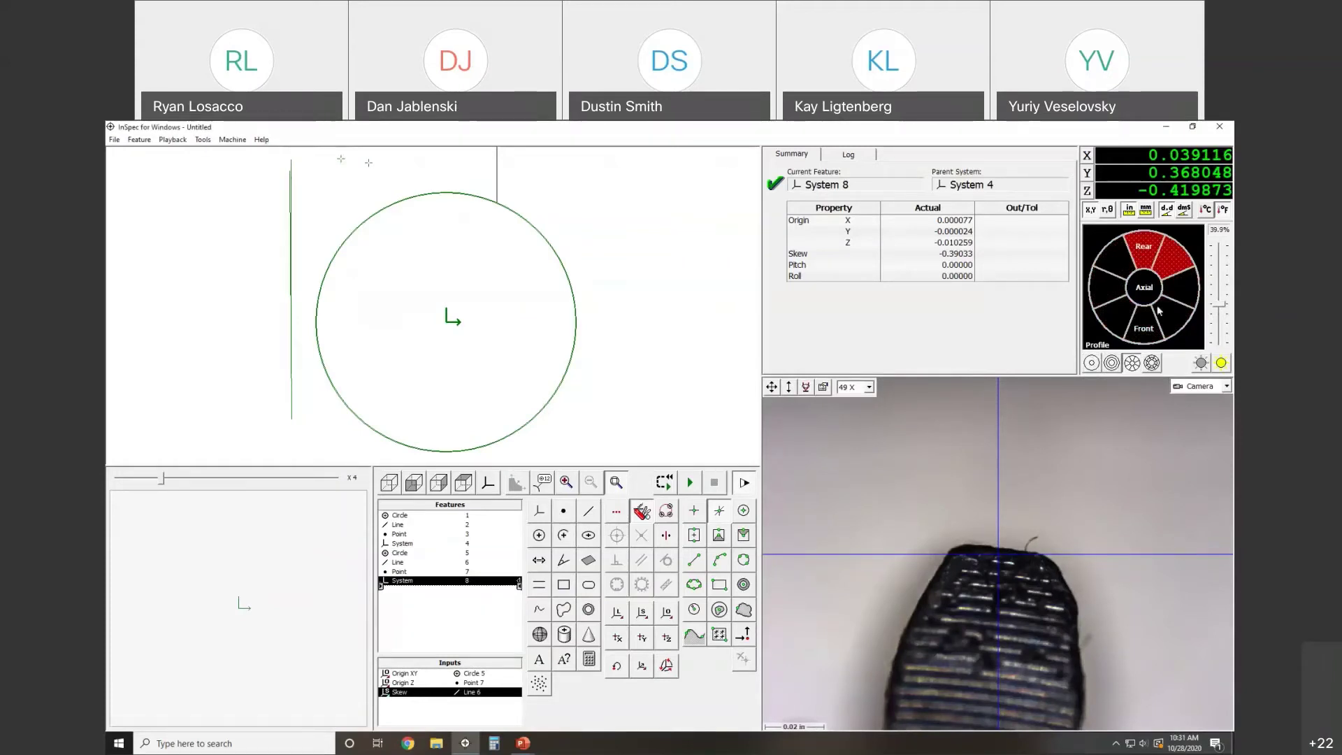
left_click(1221, 363)
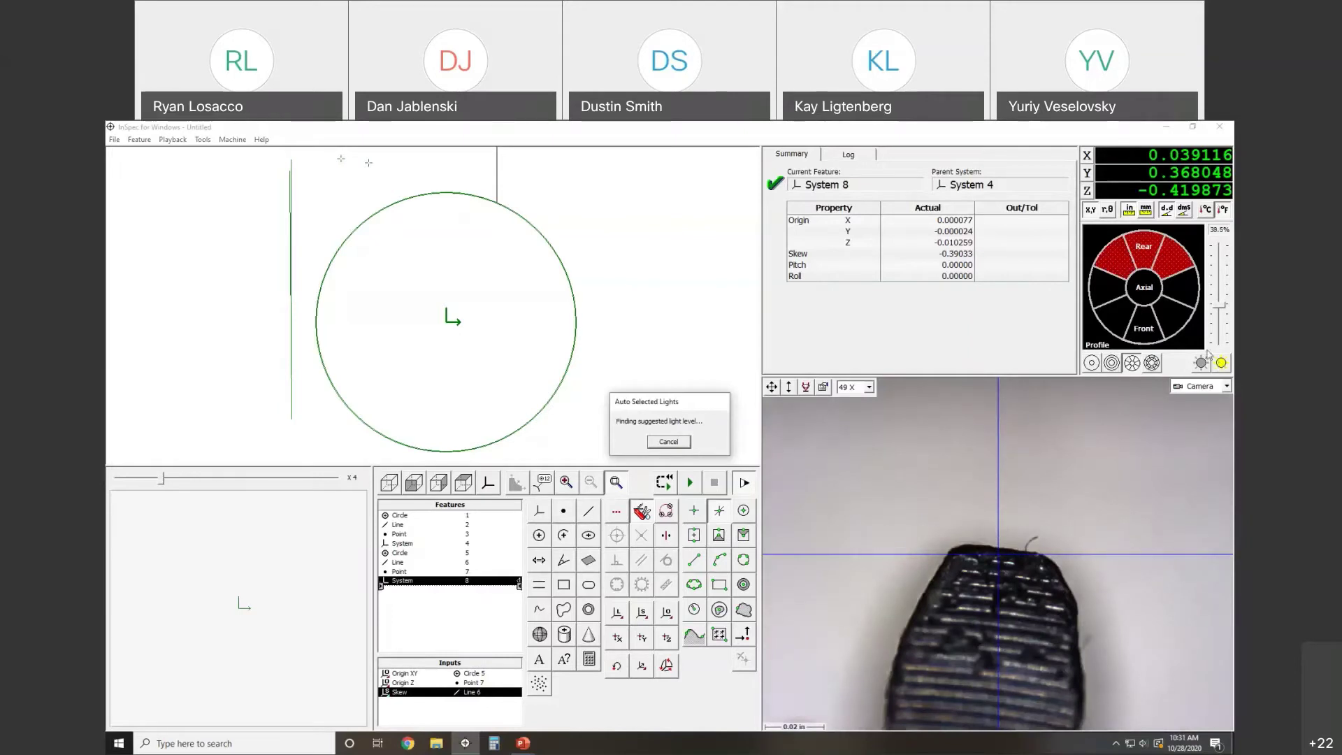
left_click(1112, 362)
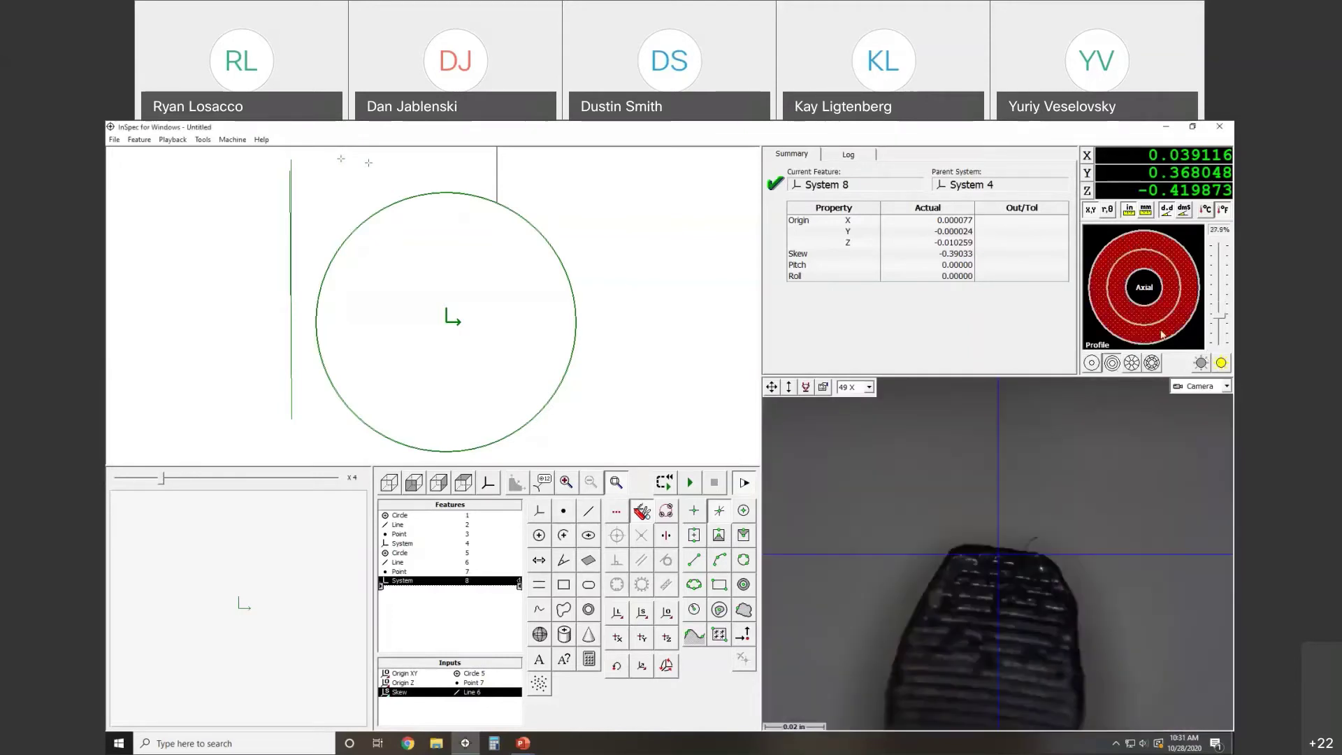
Step: Try lighting the tooth with the outer ring alone, followed by the inner ring alone, each at its automatically suggested level
left_click(1221, 363)
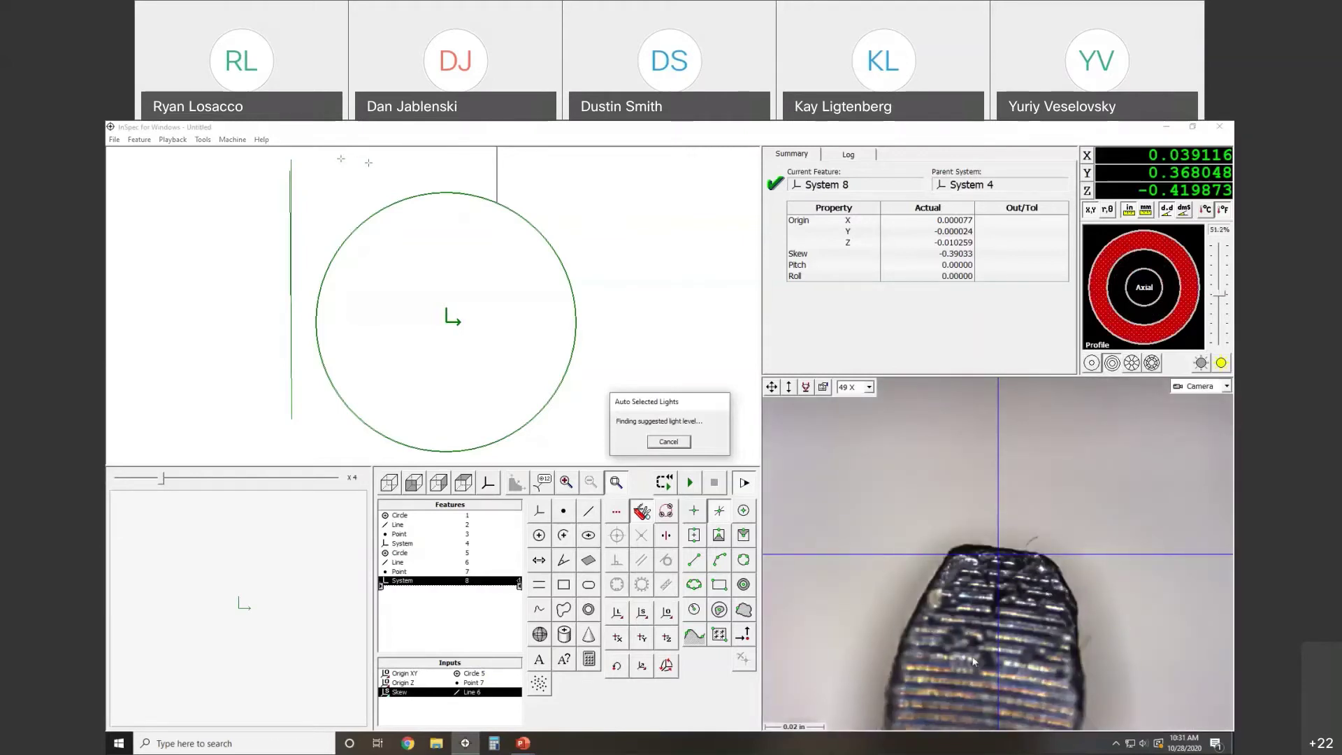
left_click(1145, 331)
left_click(1221, 364)
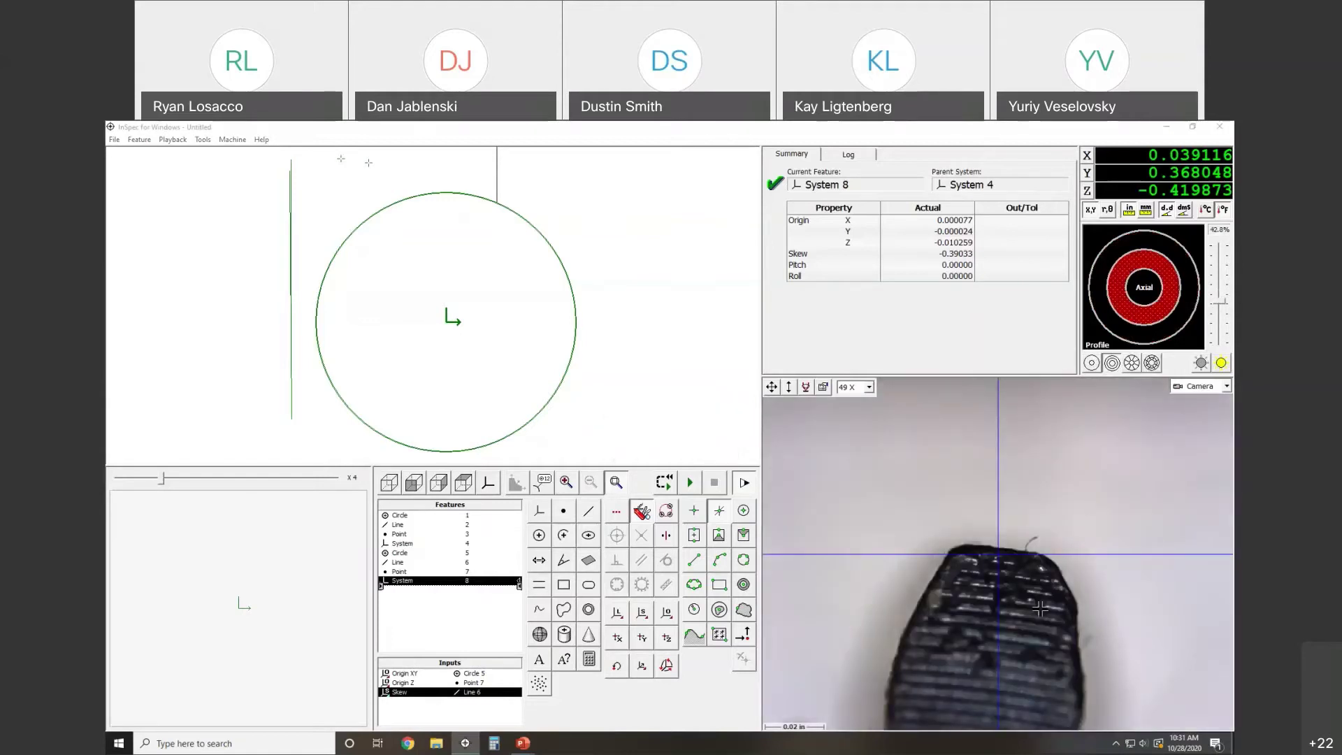
Step: Divide the ring light into eight sectors and compare the front pair with the rear pair, each at its suggested level
left_click(1132, 363)
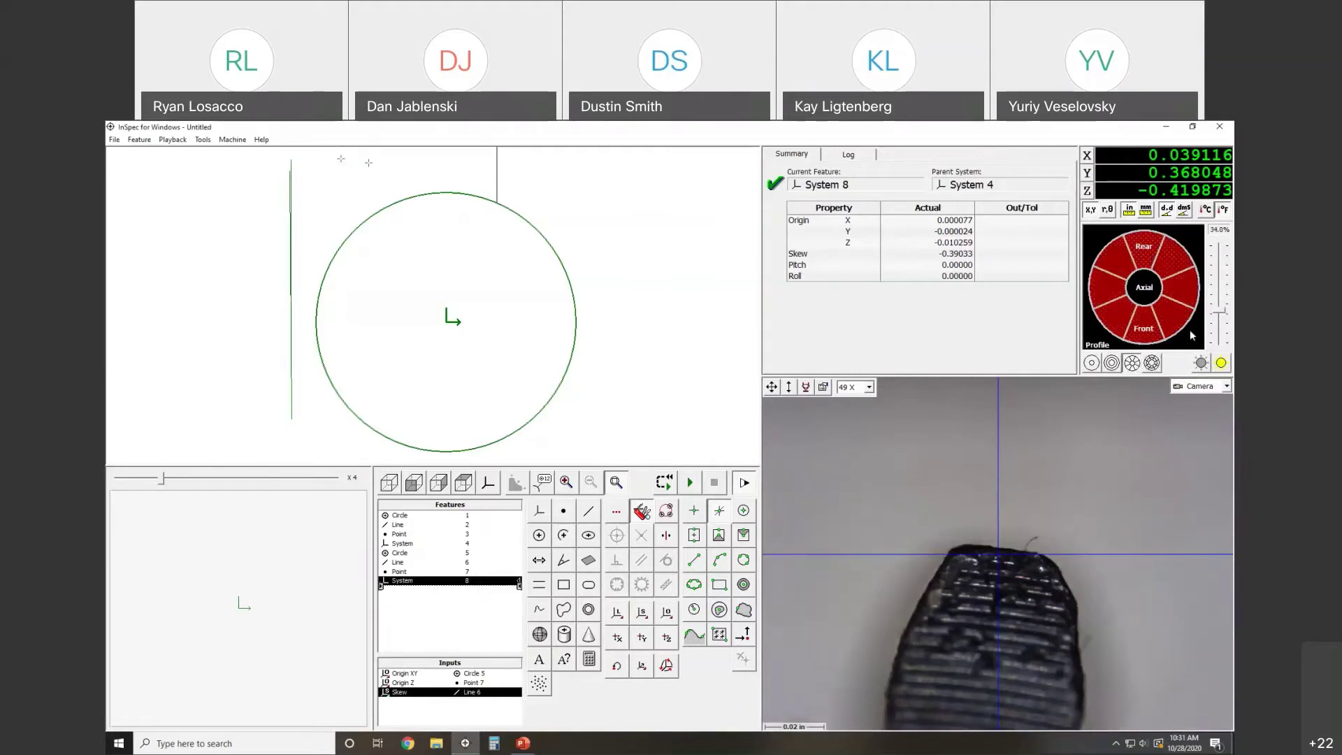
left_click(1221, 363)
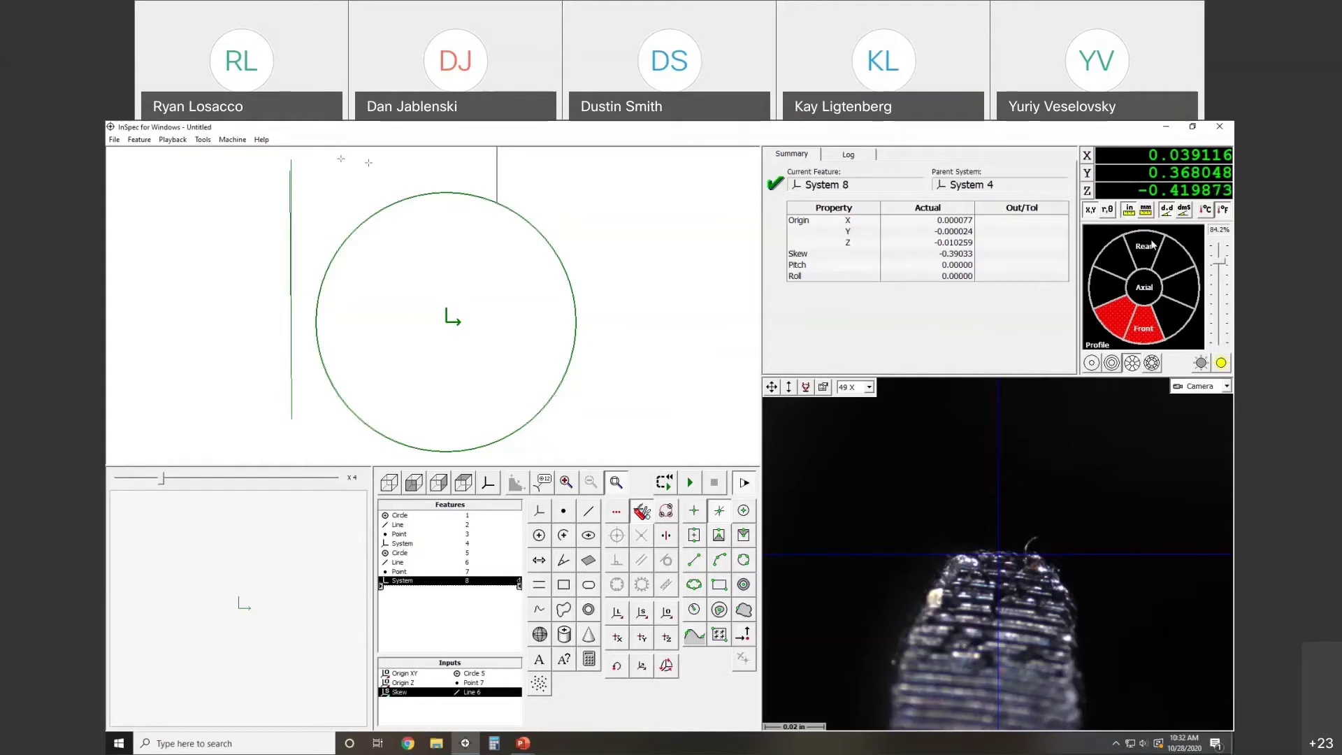
left_click_drag(1148, 250, 1177, 258)
left_click(1221, 362)
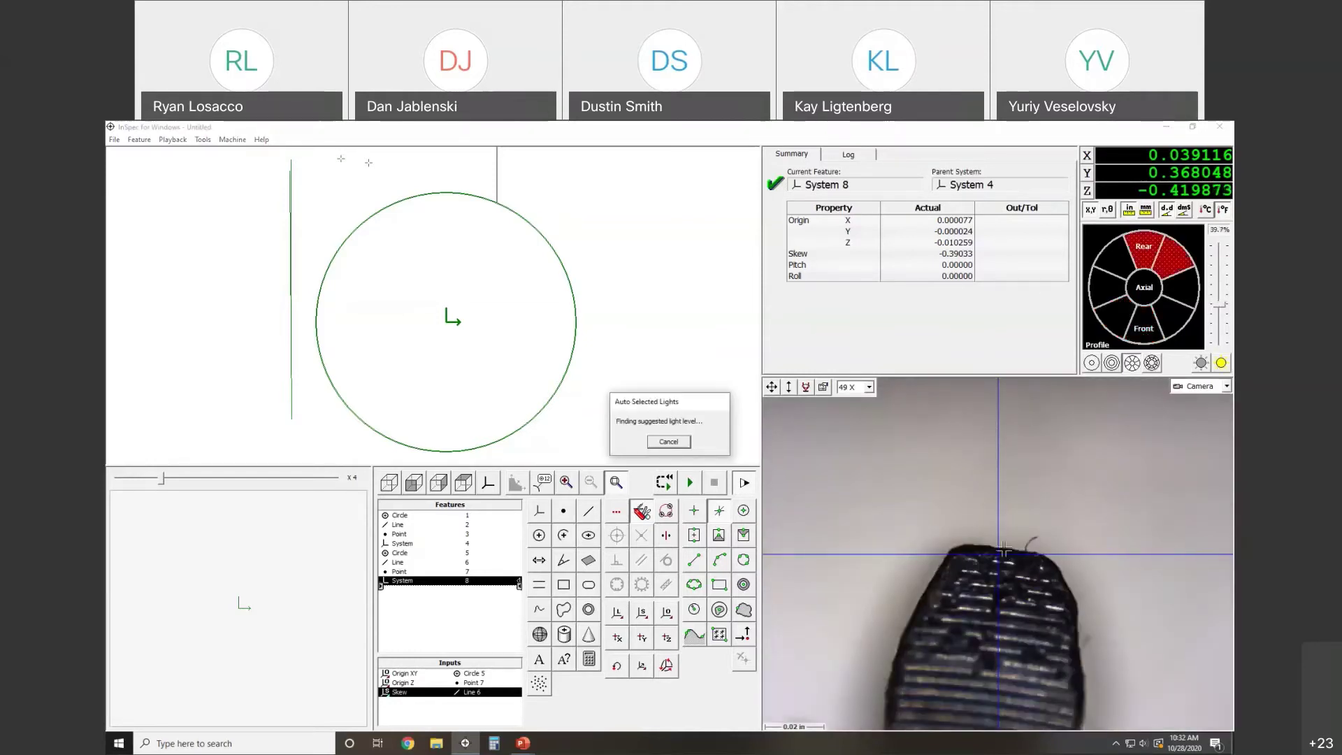
Step: Relight the tooth with only the front pair of sectors, and return to the rear pair at 39.7%
left_click_drag(1108, 323, 1145, 325)
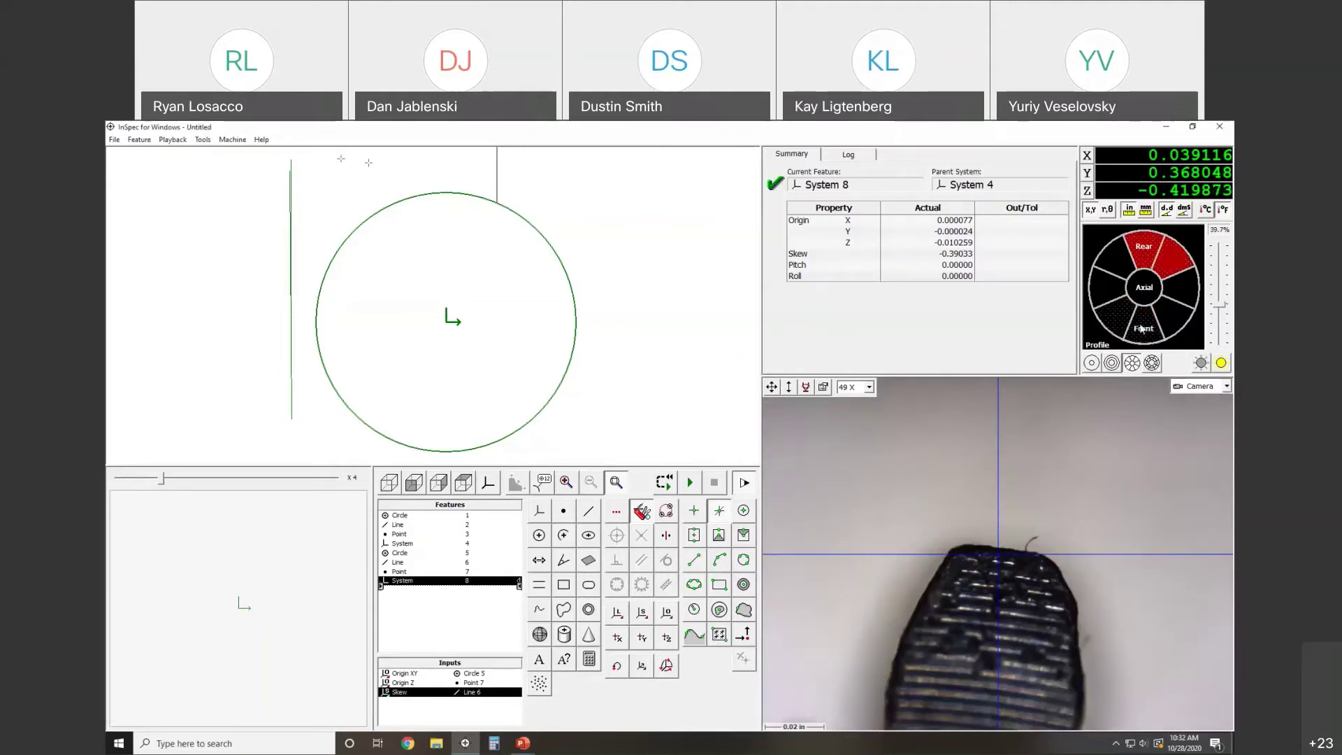
left_click(1218, 361)
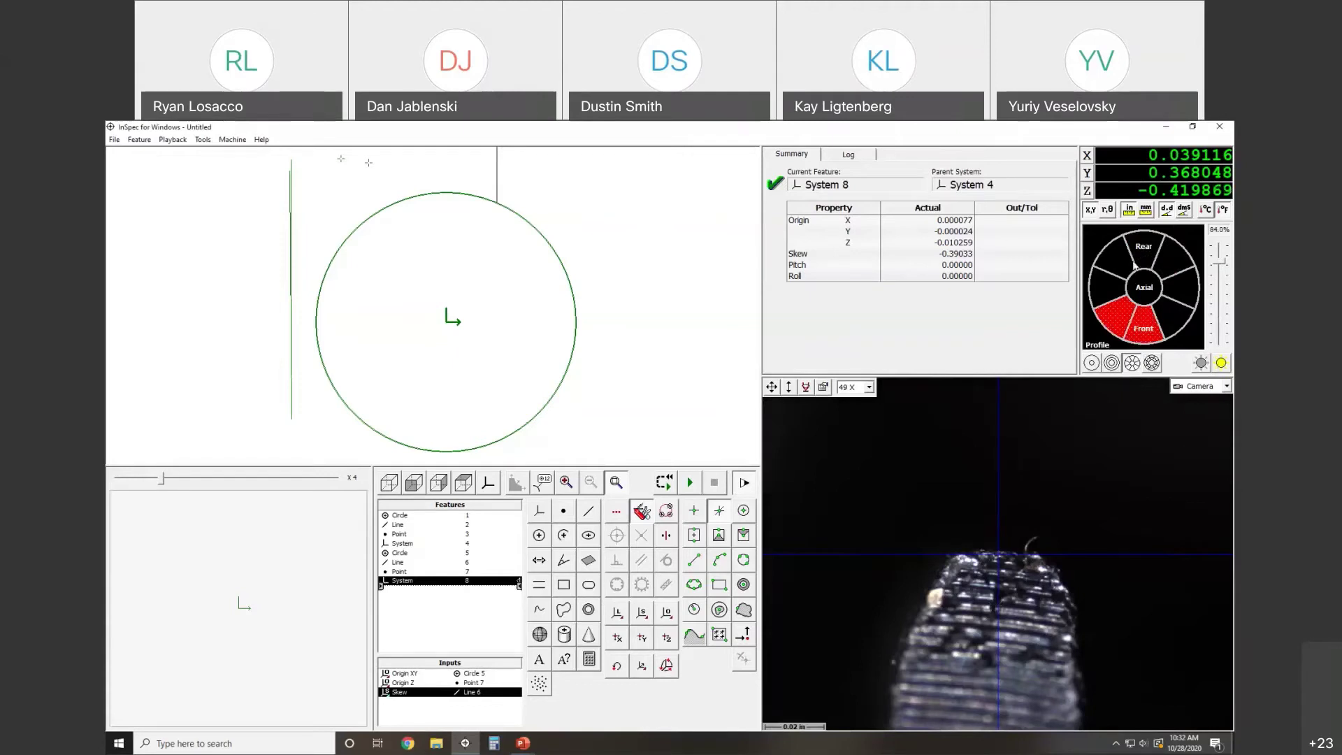
left_click(1169, 256)
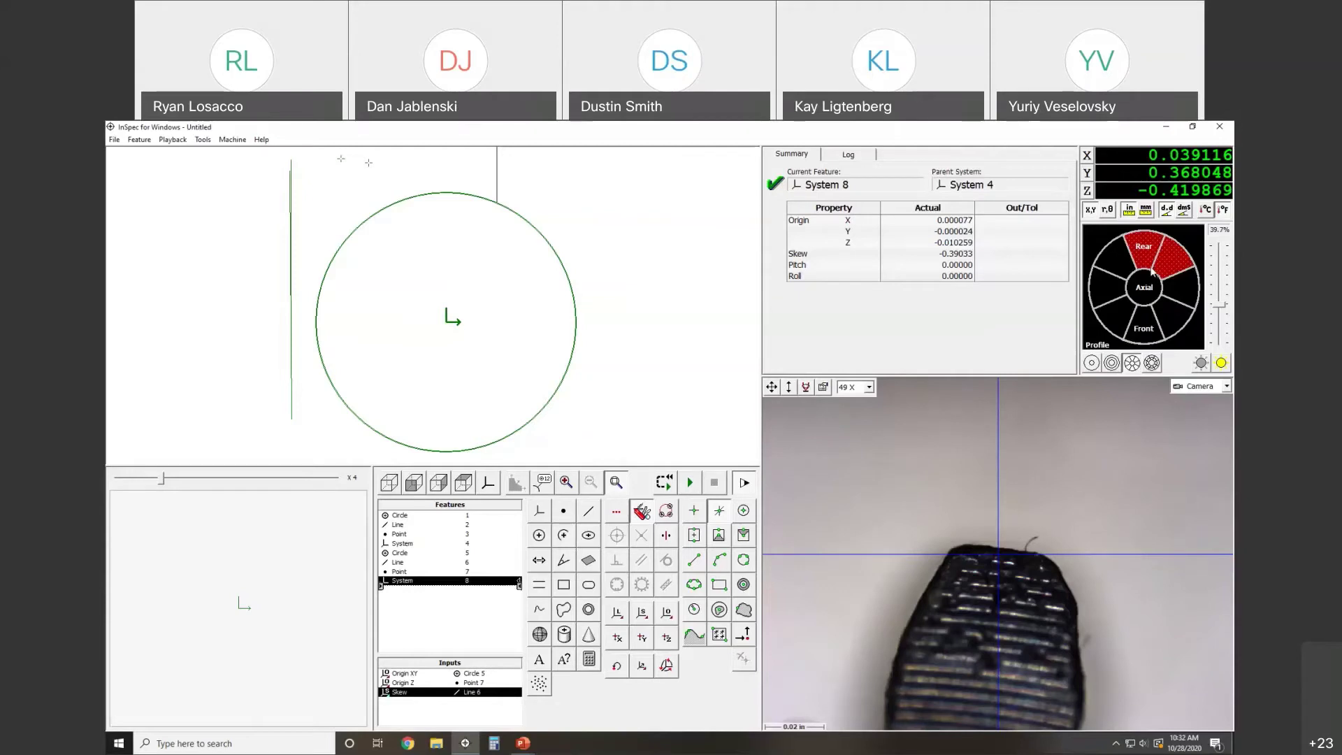
Step: Start a circle feature and place a Closest Edge tool across the tip of the middle tooth
left_click(416, 555)
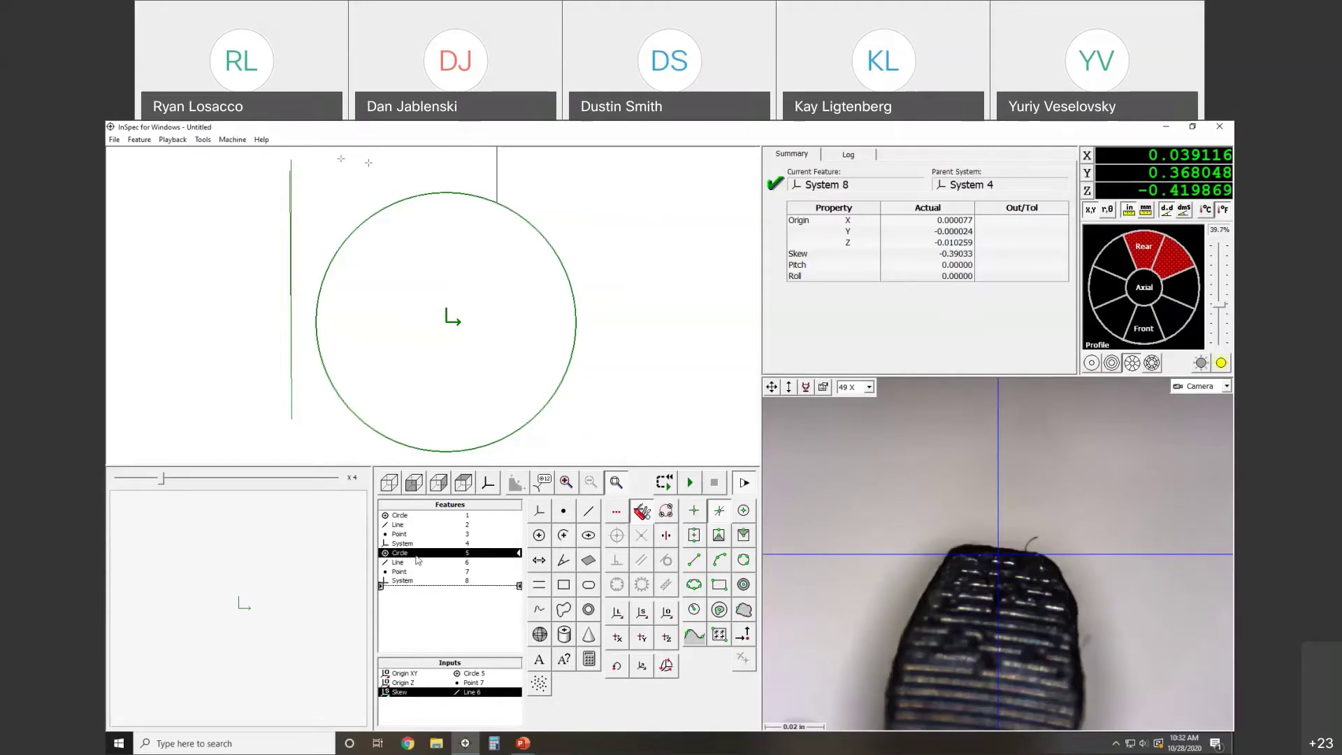
left_click(538, 536)
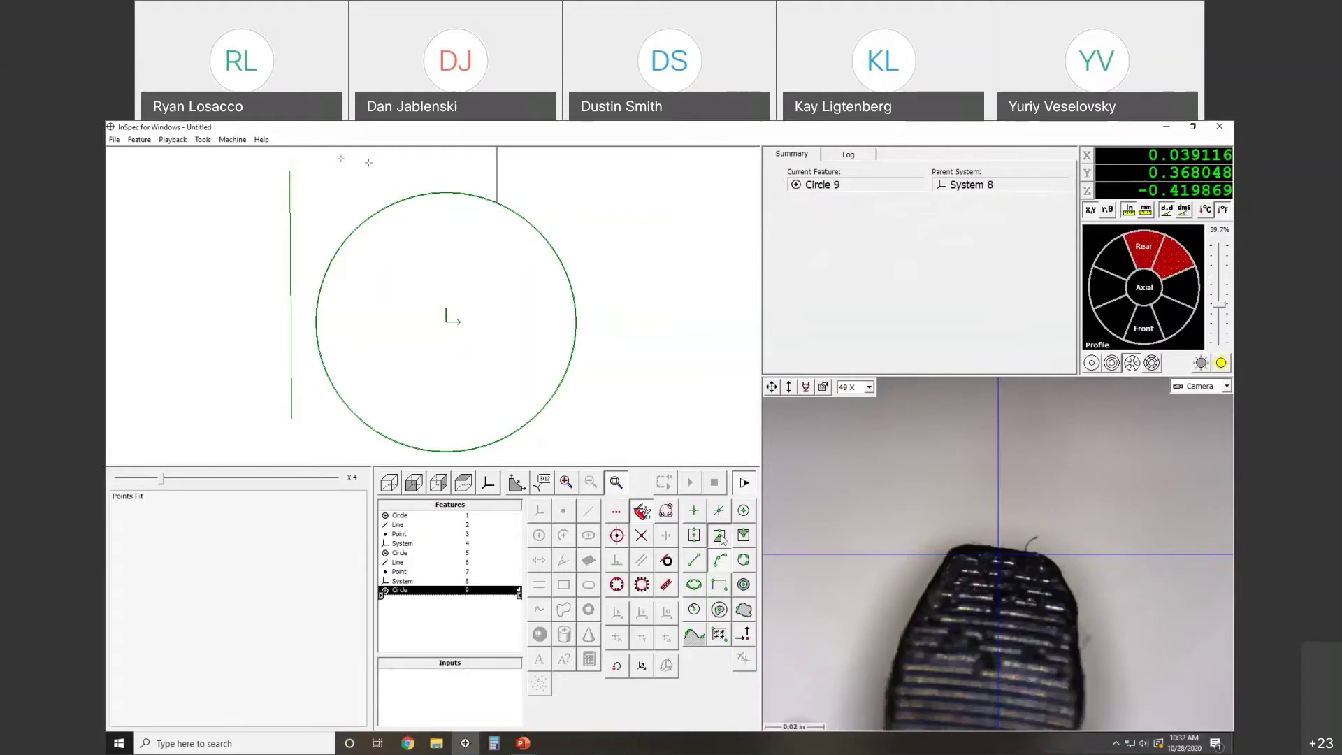
left_click(719, 535)
left_click(1000, 551)
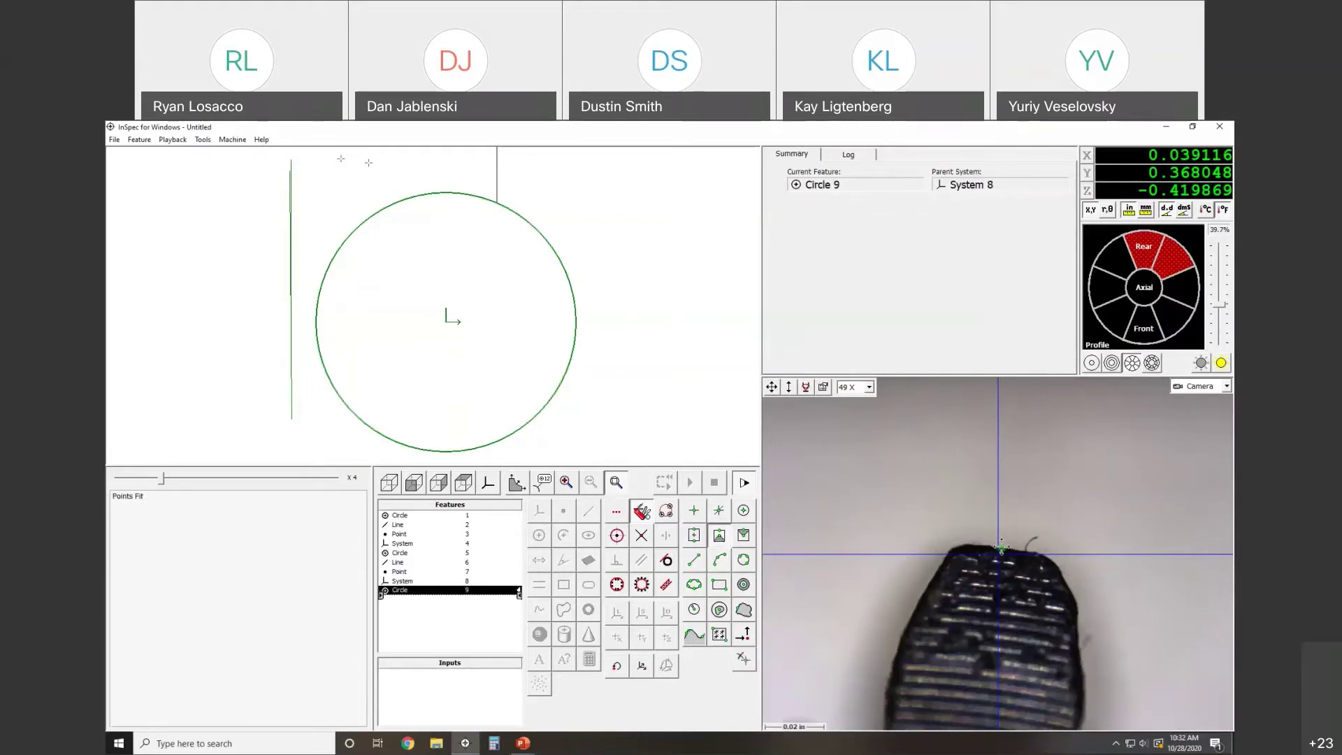
left_click(1009, 435)
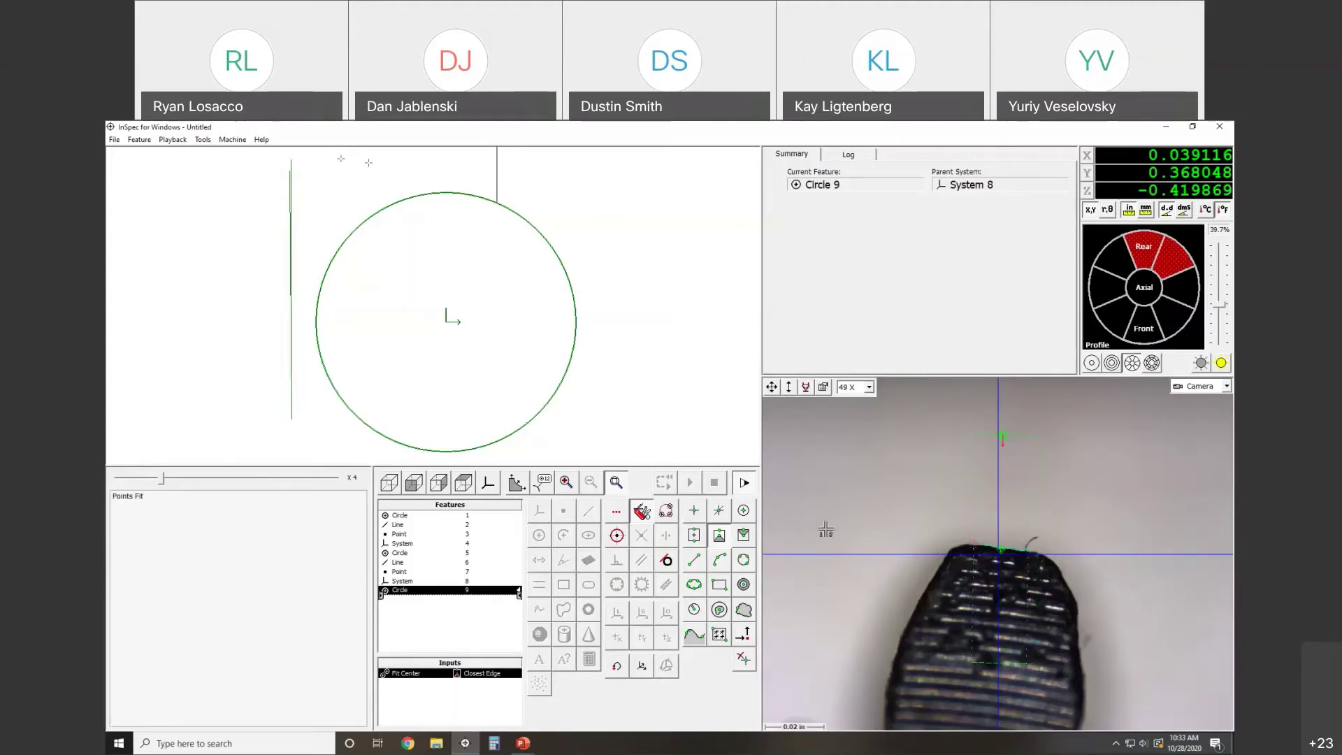
Step: Create rotated copies of the Closest Edge input at 22.5° about System 8
right_click(462, 677)
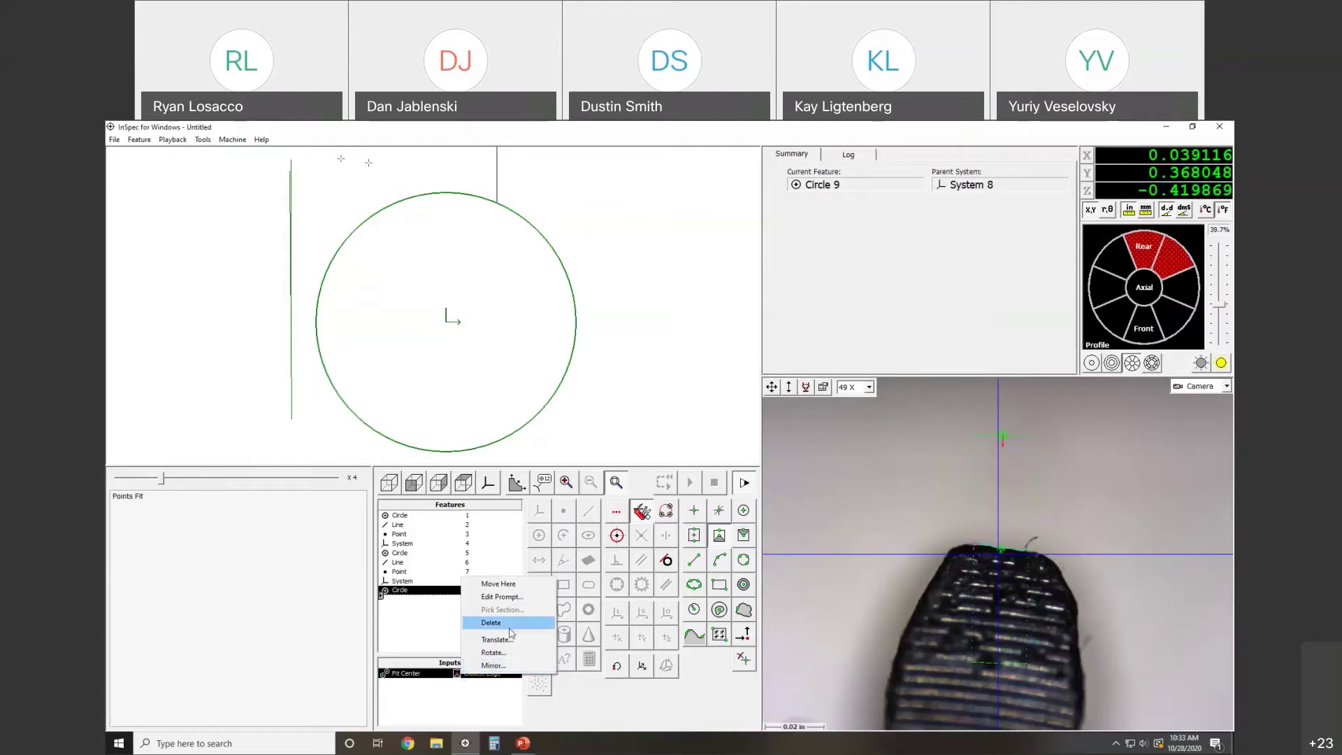
left_click(497, 652)
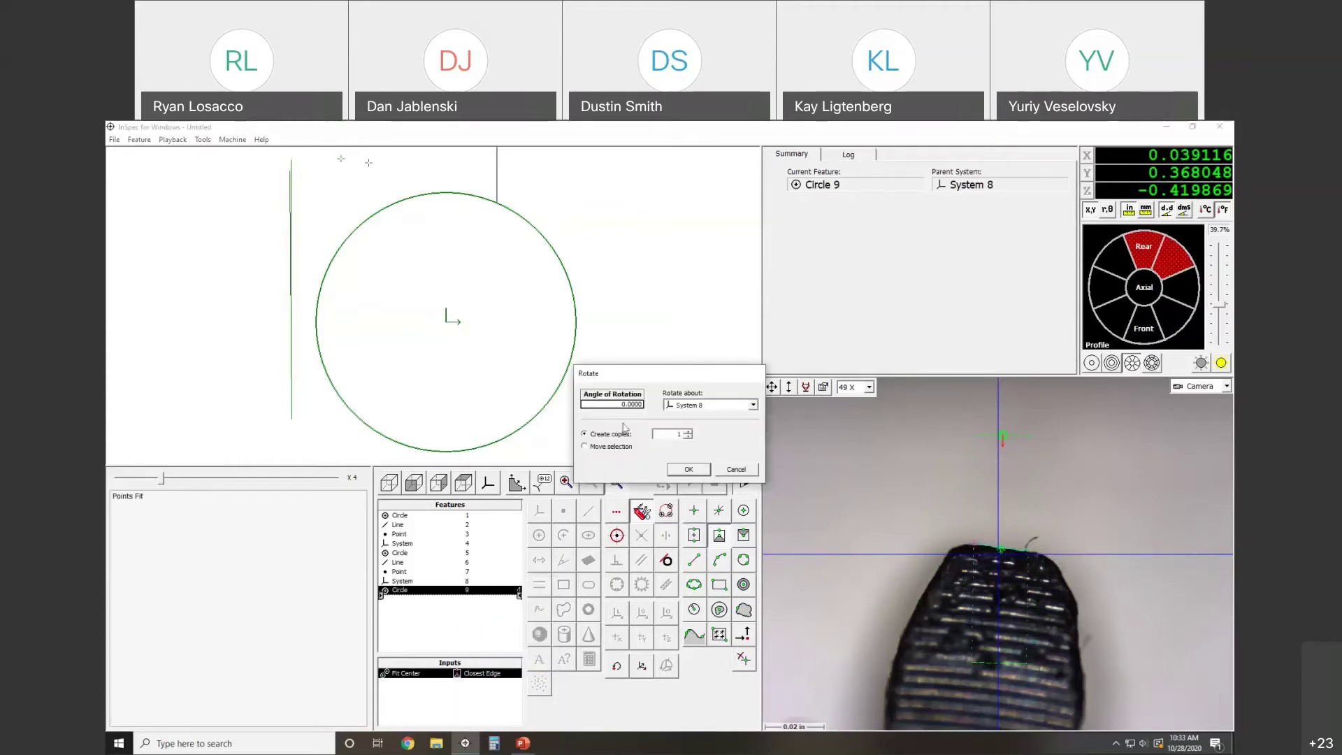
type("22.")
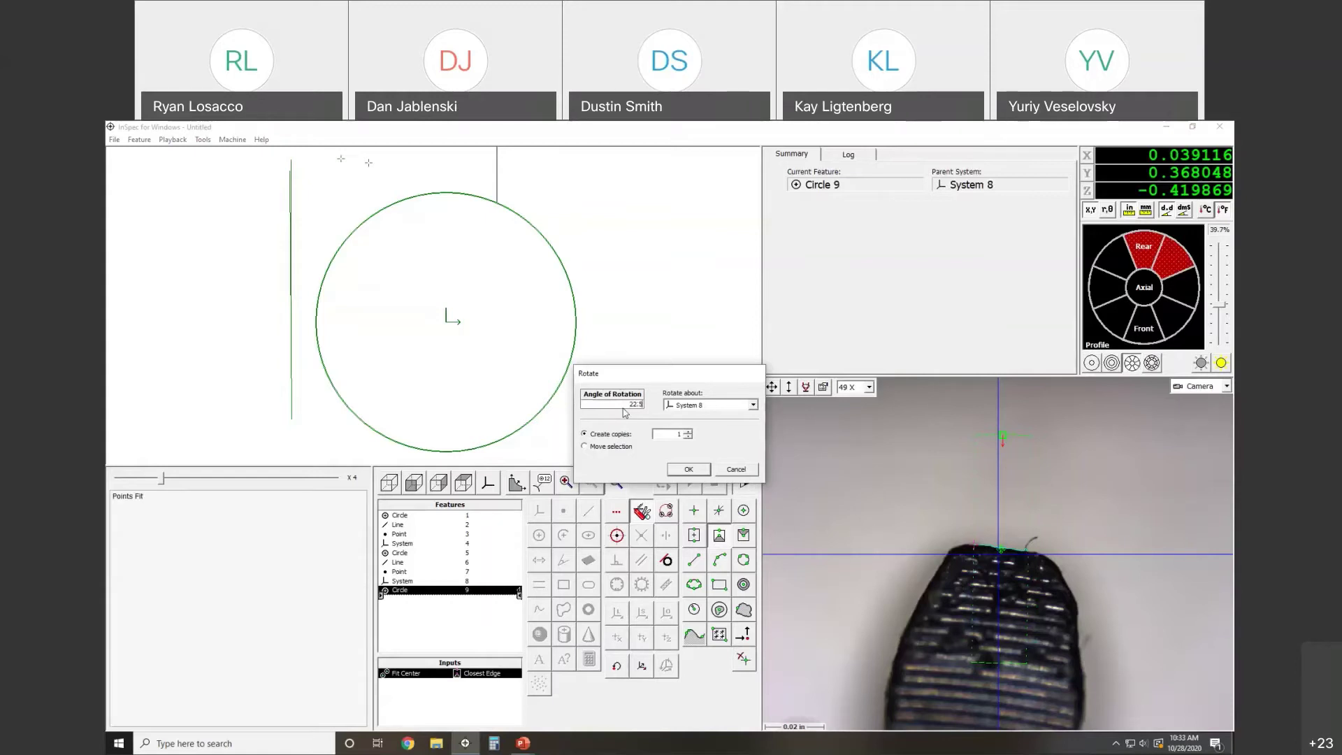
type("5")
left_click(668, 436)
type("5")
left_click(689, 470)
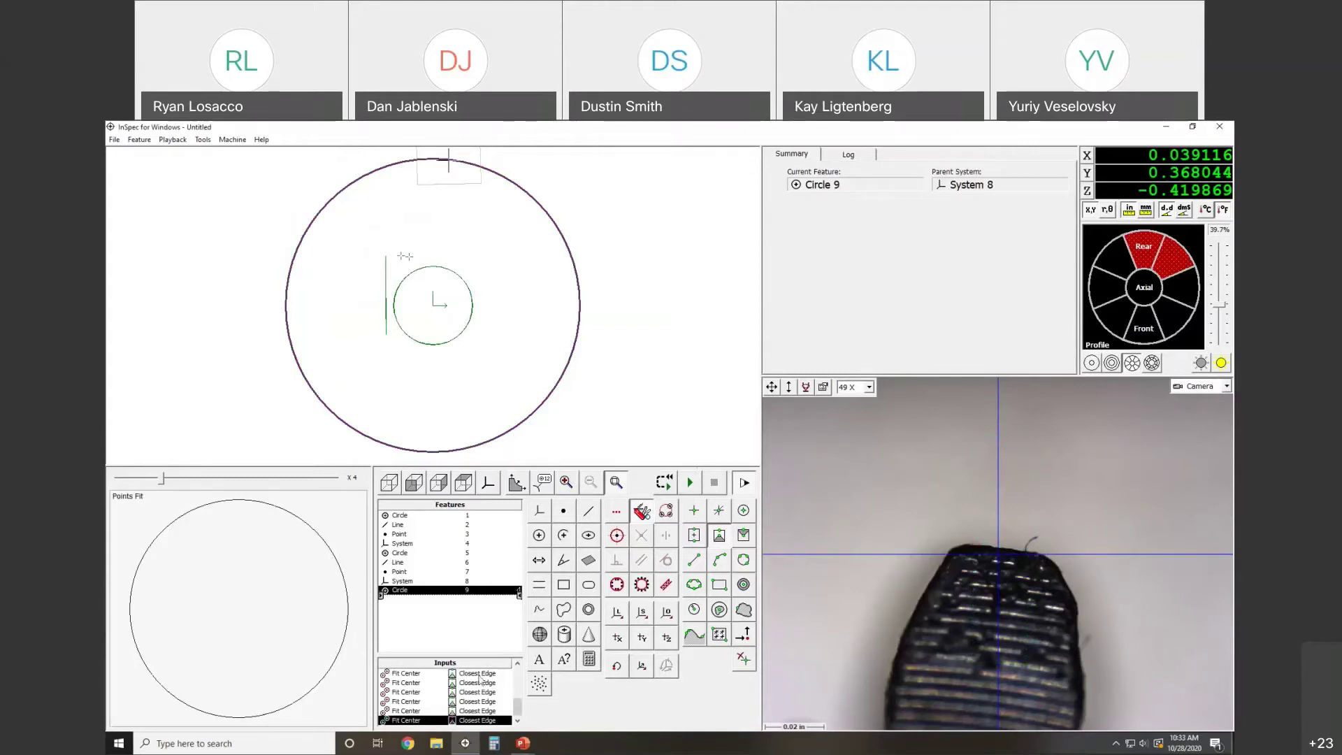
Step: Delete all rotated copies of the Closest Edge input, keeping only the original
left_click(492, 725)
left_click(491, 720)
left_click(491, 721)
left_click(492, 721)
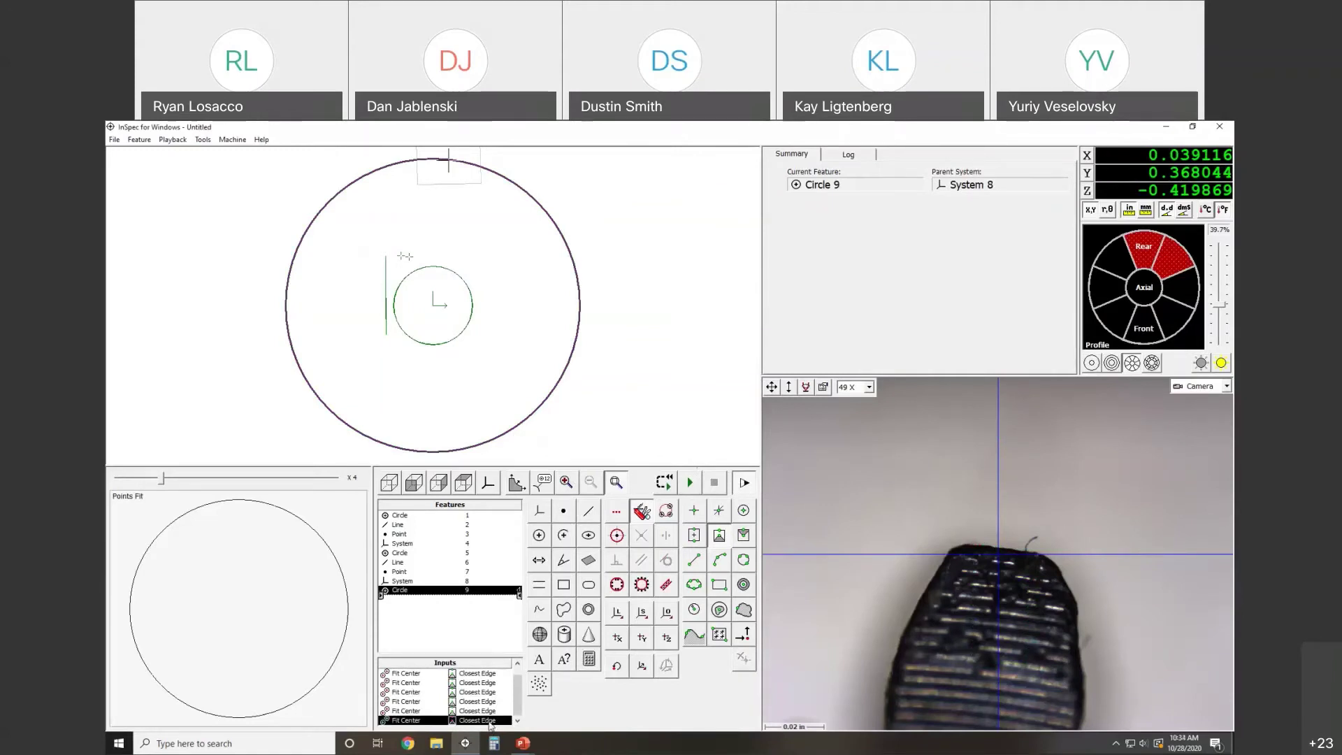
key("Delete")
left_click(489, 722)
key("Delete")
left_click(489, 711)
key("Delete")
left_click(489, 700)
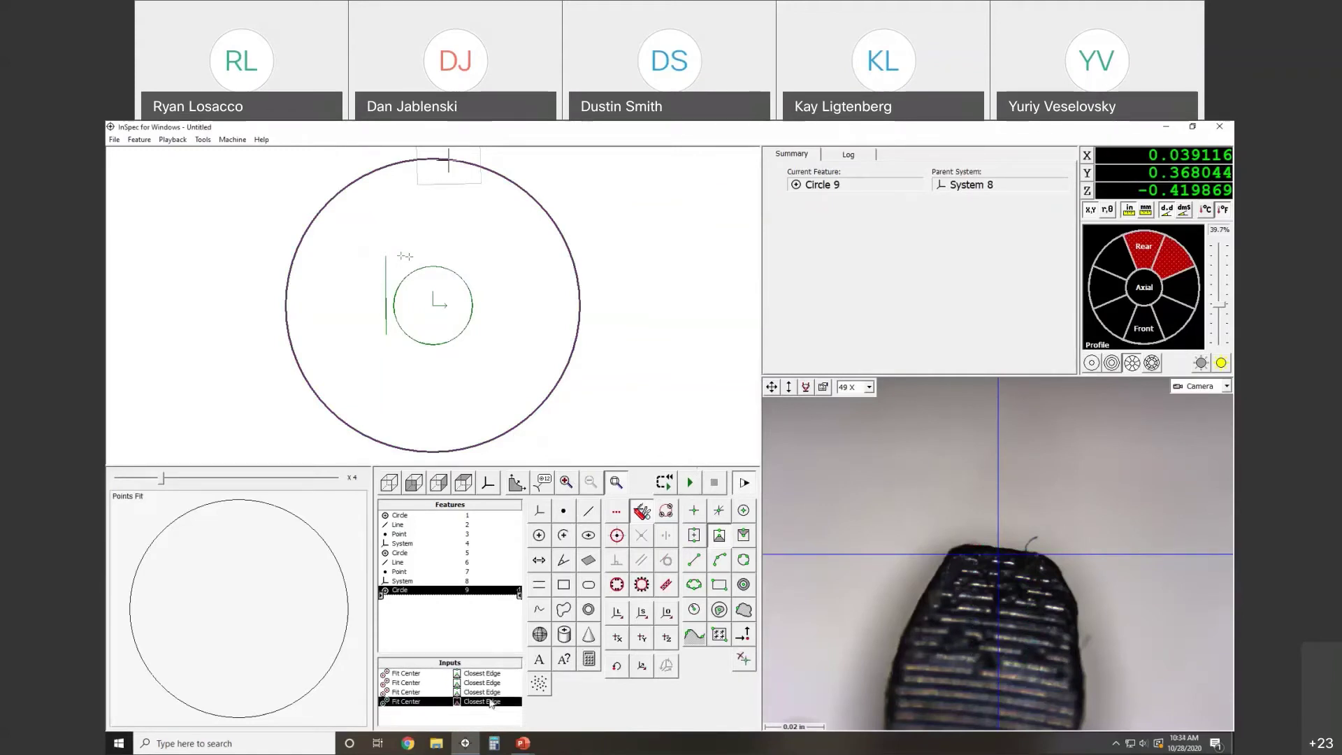
key("Delete")
left_click(489, 692)
key("Delete")
left_click(489, 682)
key("Delete")
Step: Rotate the remaining Closest Edge input about System 8 by 22.5°, creating 15 copies
left_click(489, 674)
right_click(490, 675)
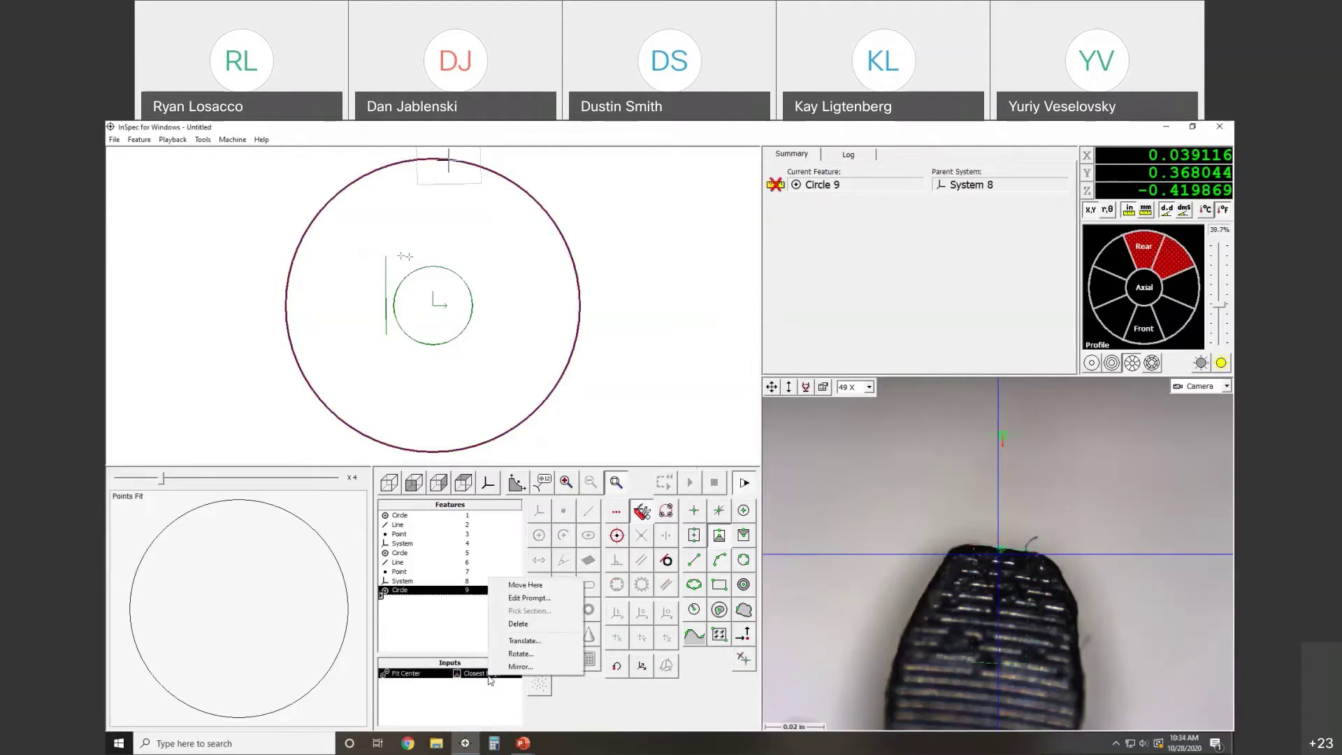
left_click(518, 654)
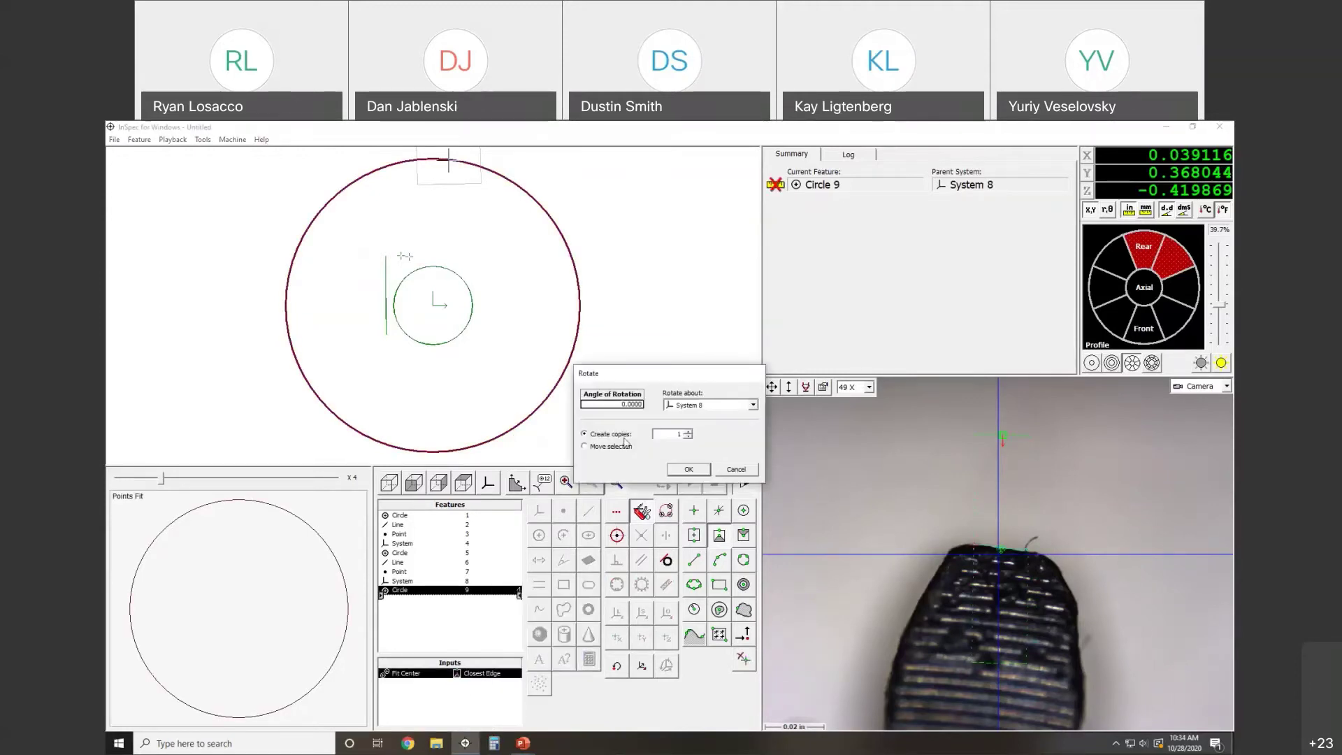
type("22.5")
left_click_drag(673, 435, 696, 438)
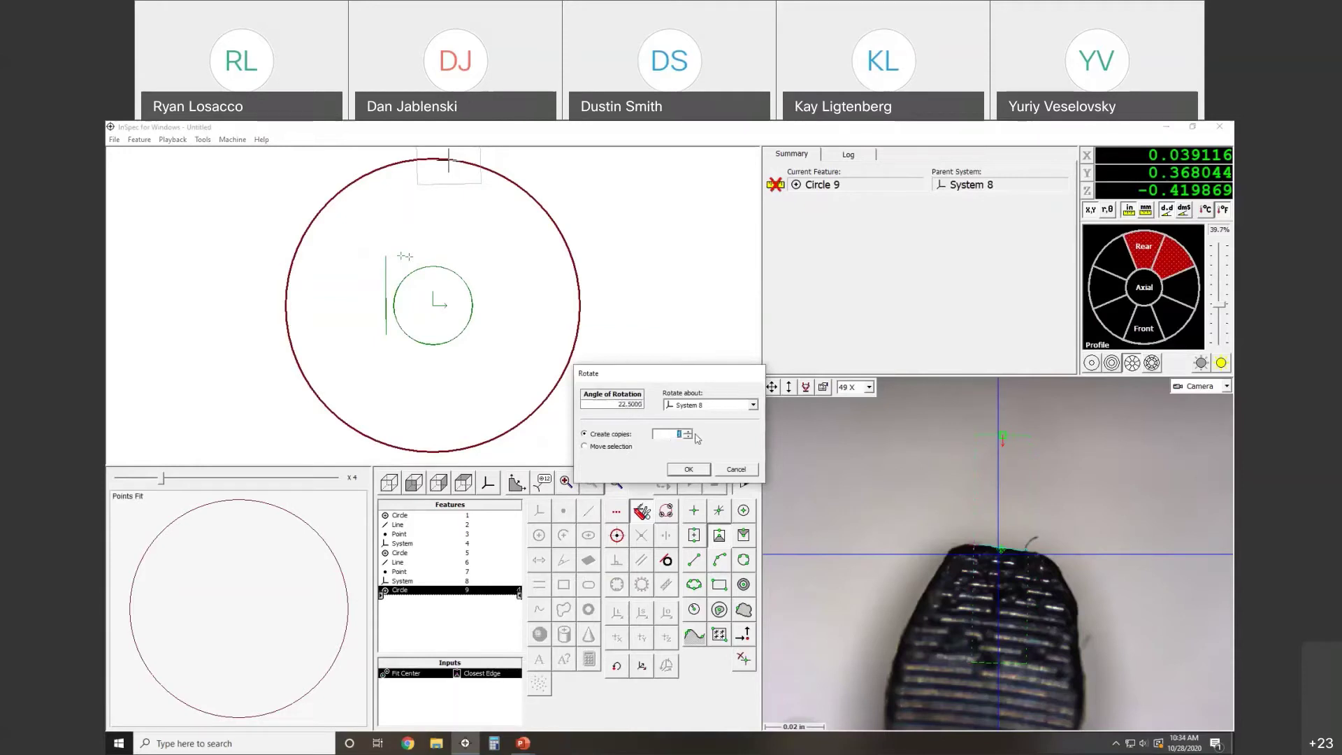
type("15")
left_click(753, 405)
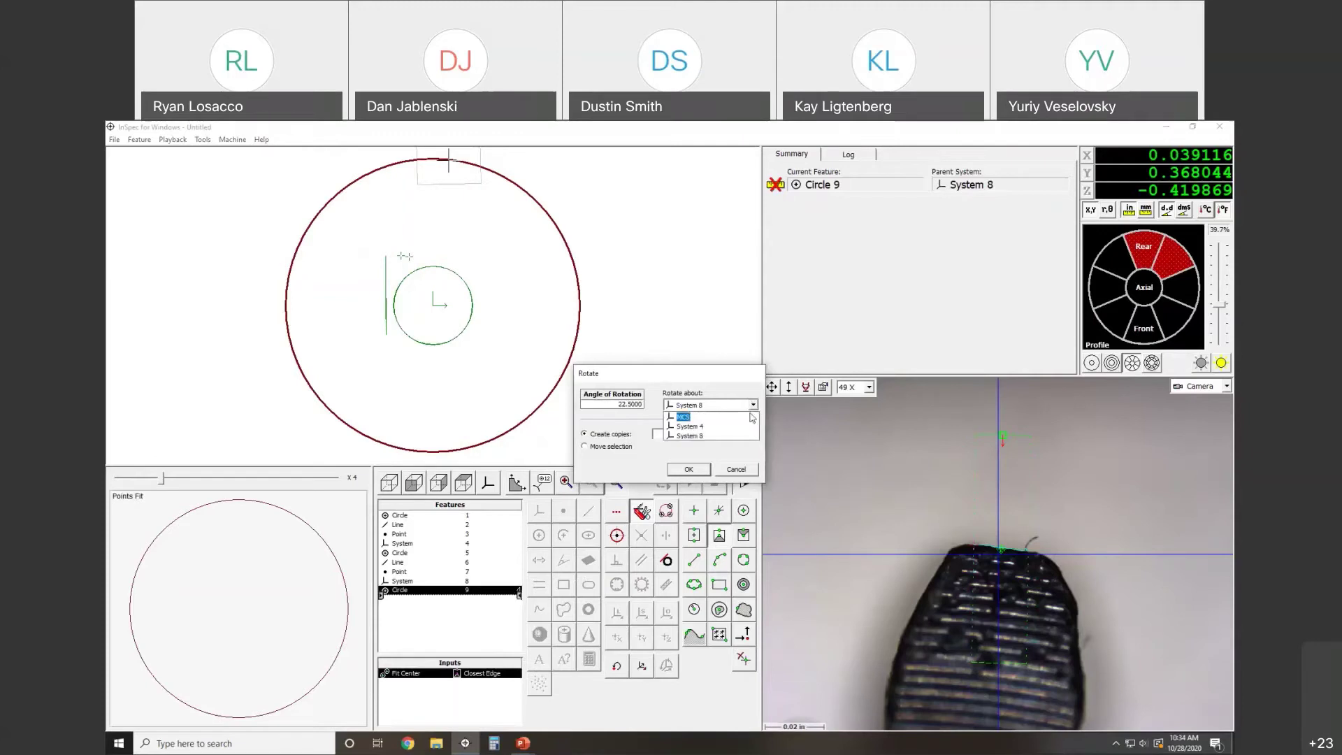
left_click(714, 436)
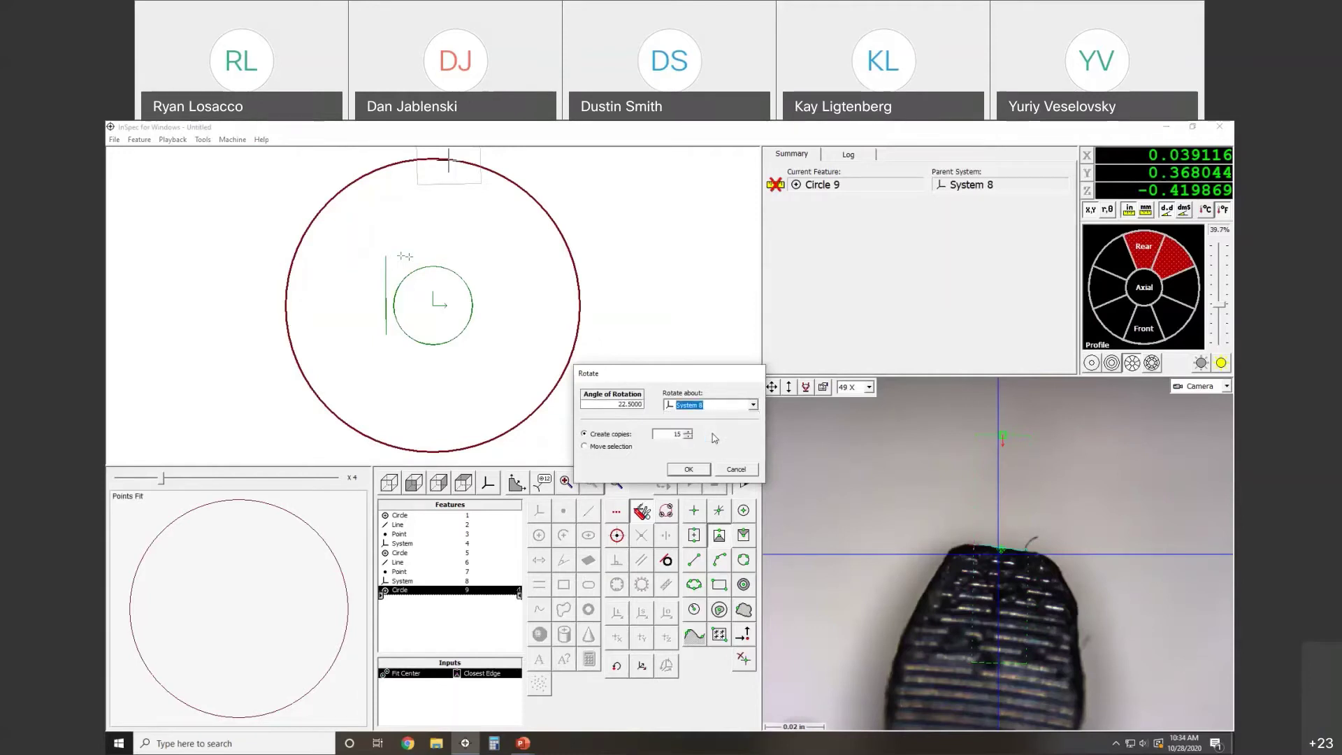
left_click(690, 471)
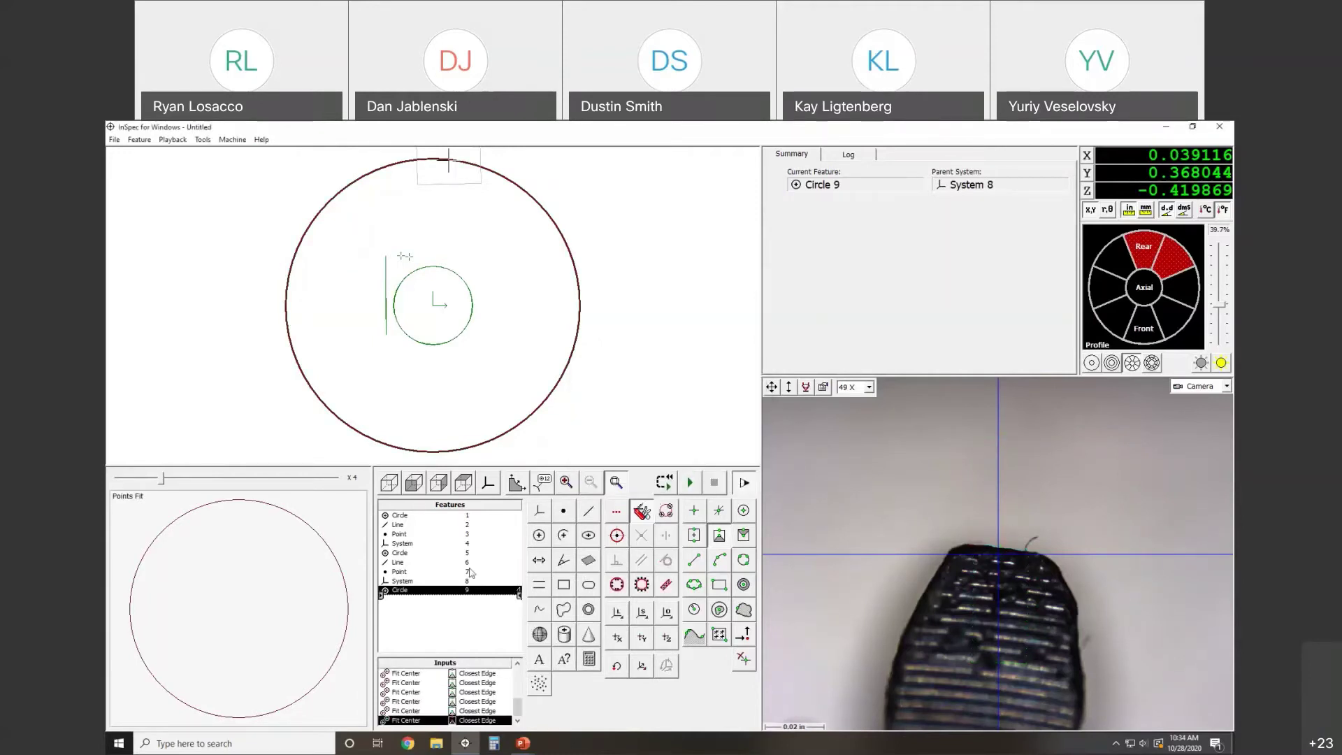
Step: Remeasure the tooth-tip circle with all its edge inputs, and repeat the remeasurement
right_click(467, 592)
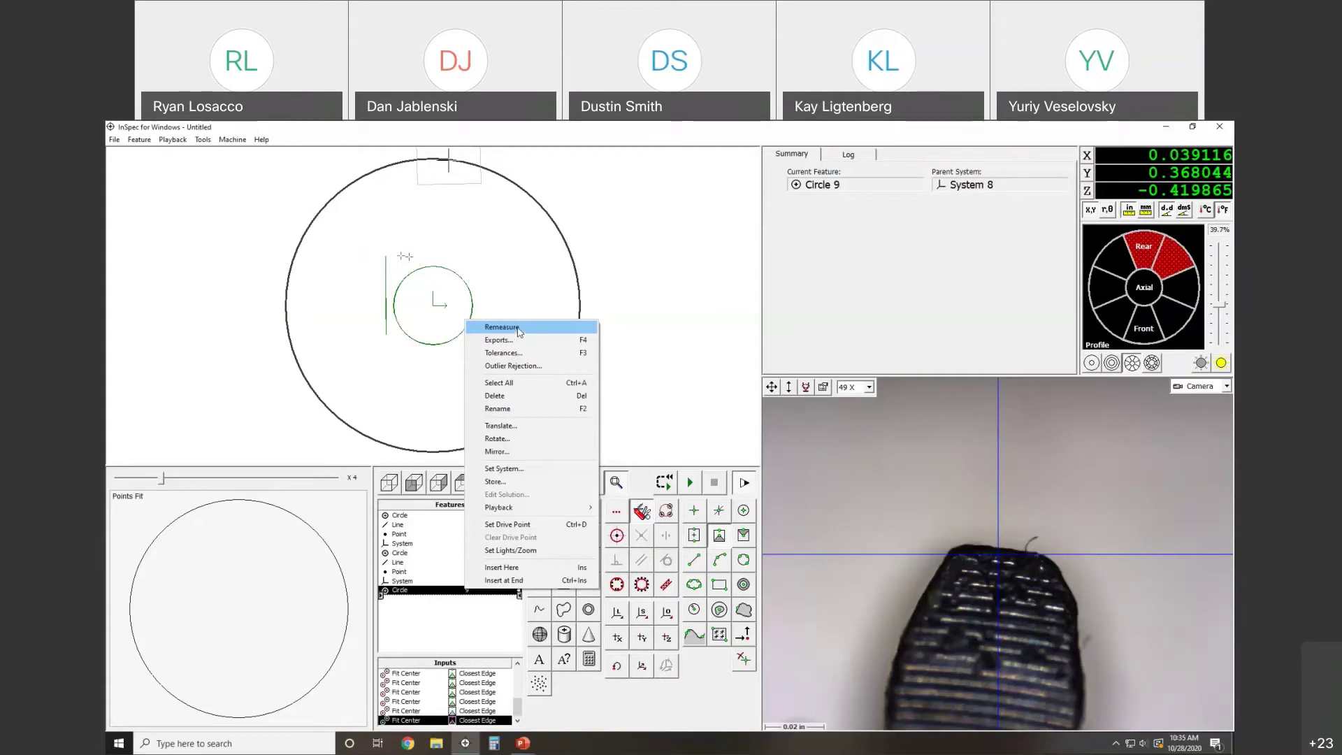
left_click(519, 332)
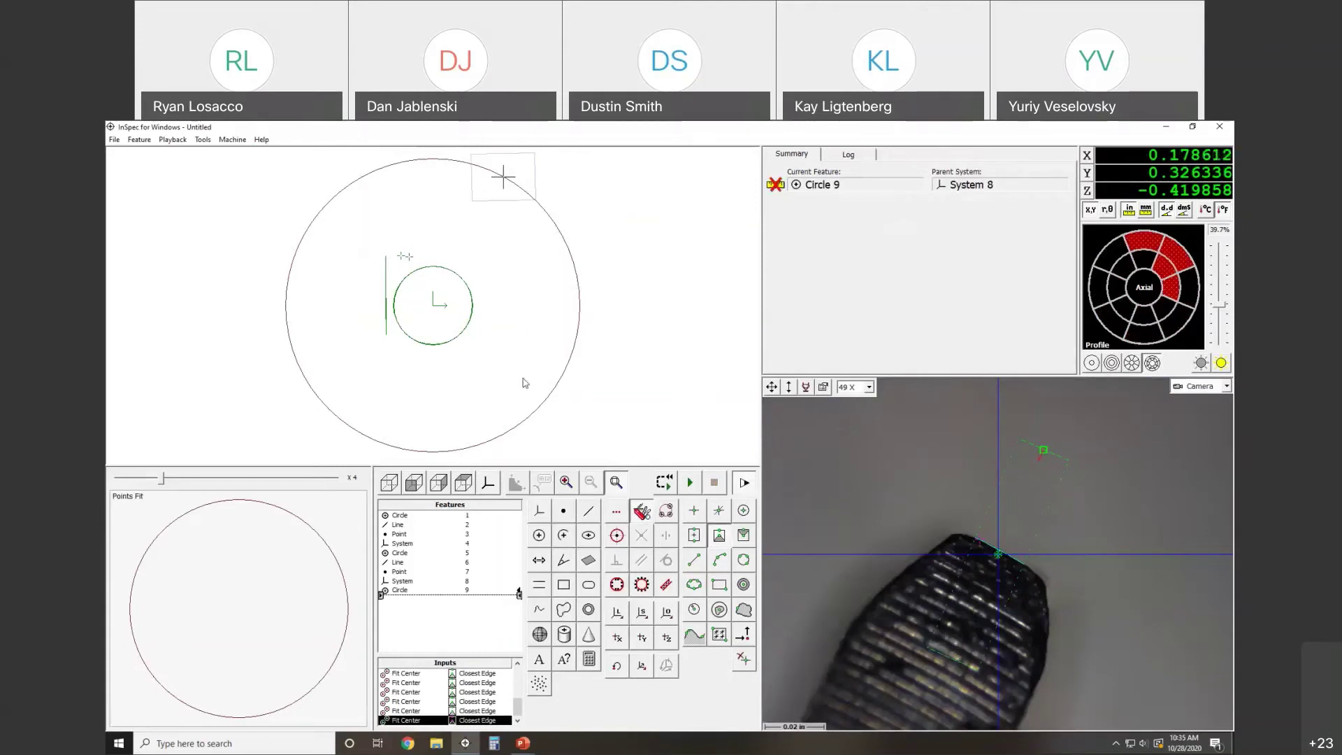
right_click(463, 591)
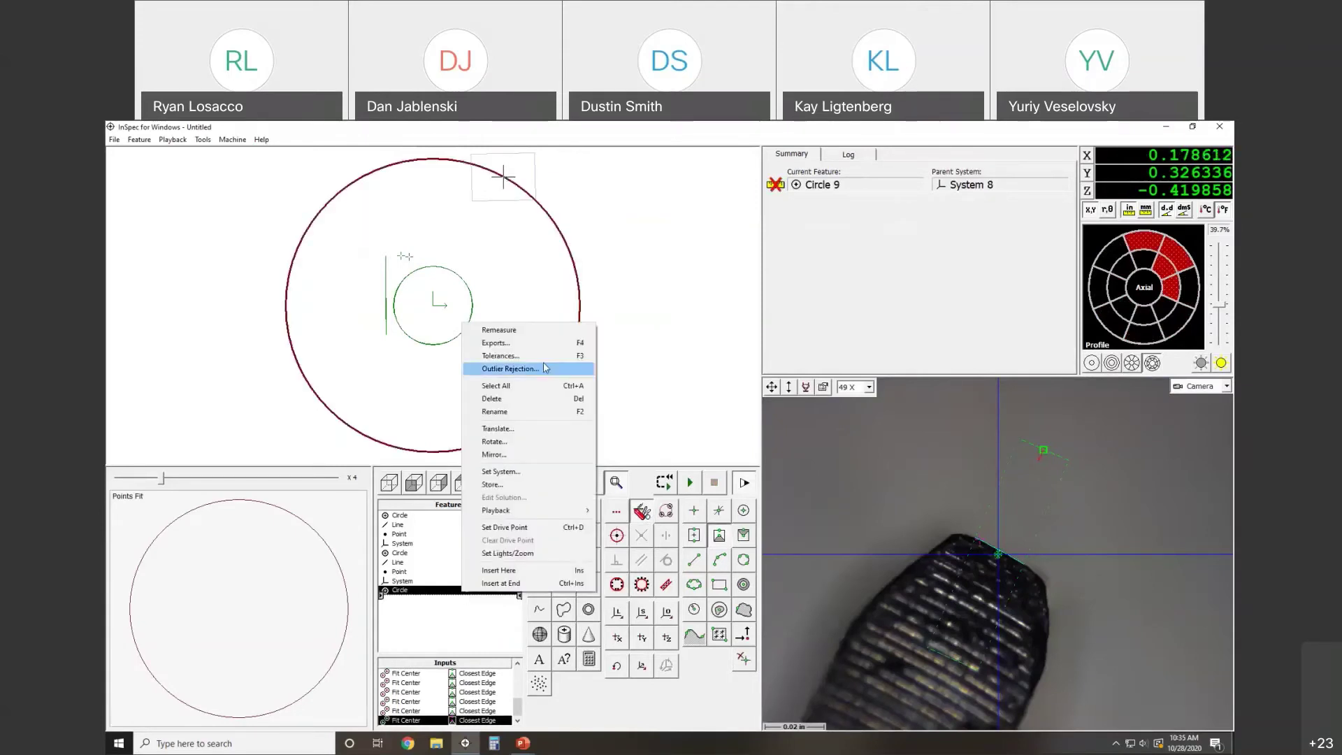
left_click(548, 333)
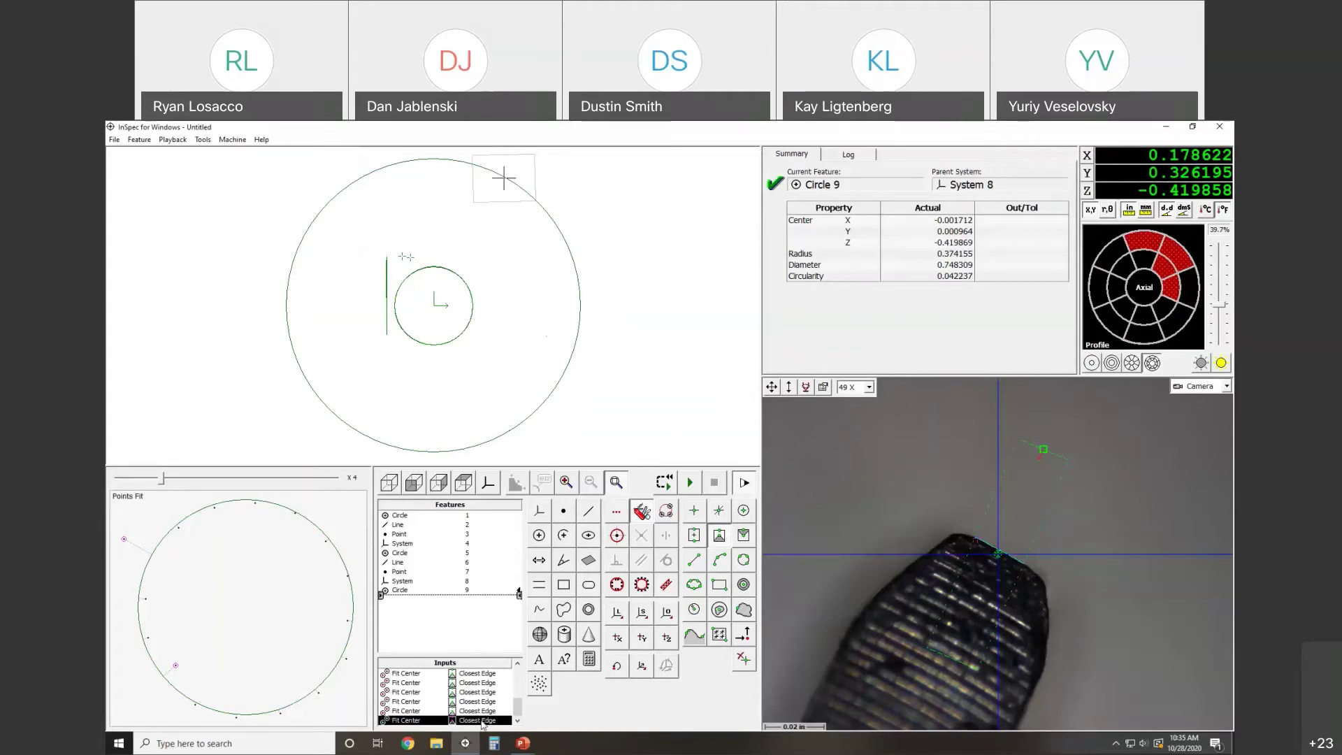
Step: Step back through the circle's edge inputs to examine the lighting and edge found on each tooth tip
key("Up")
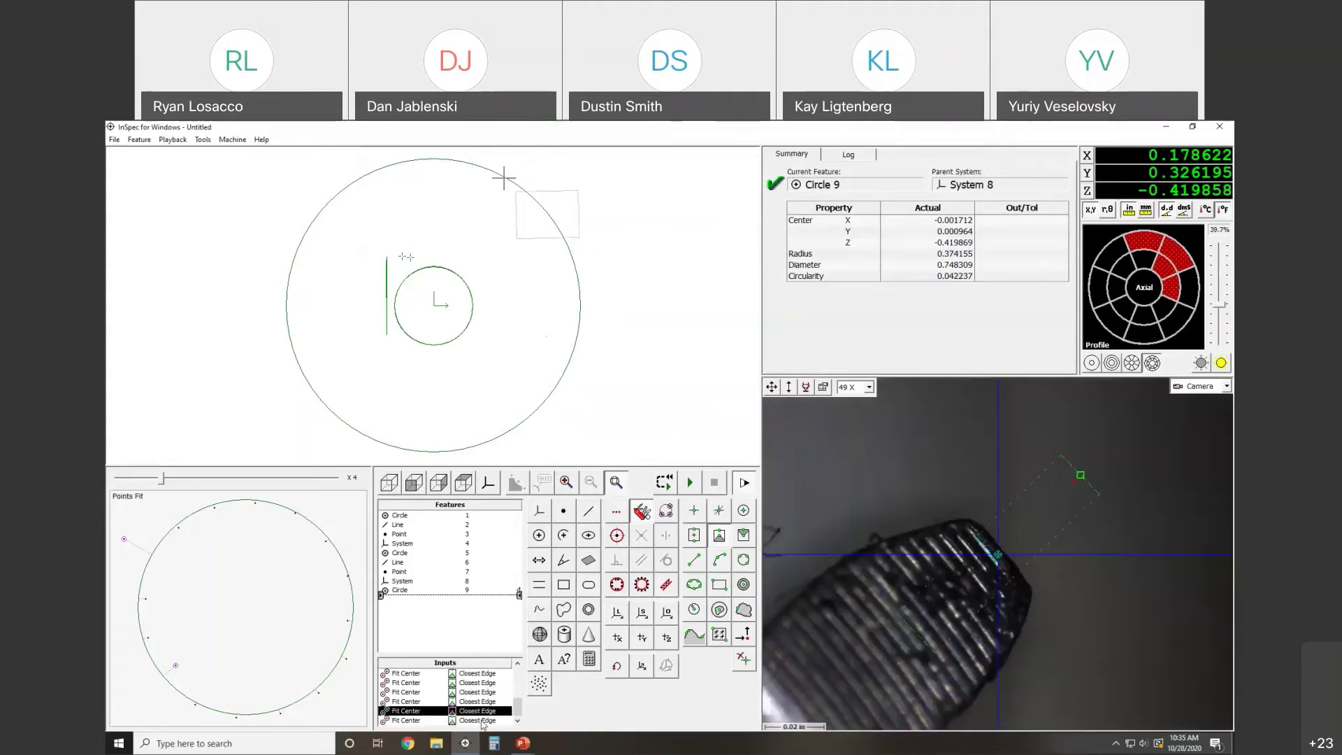
key("Up")
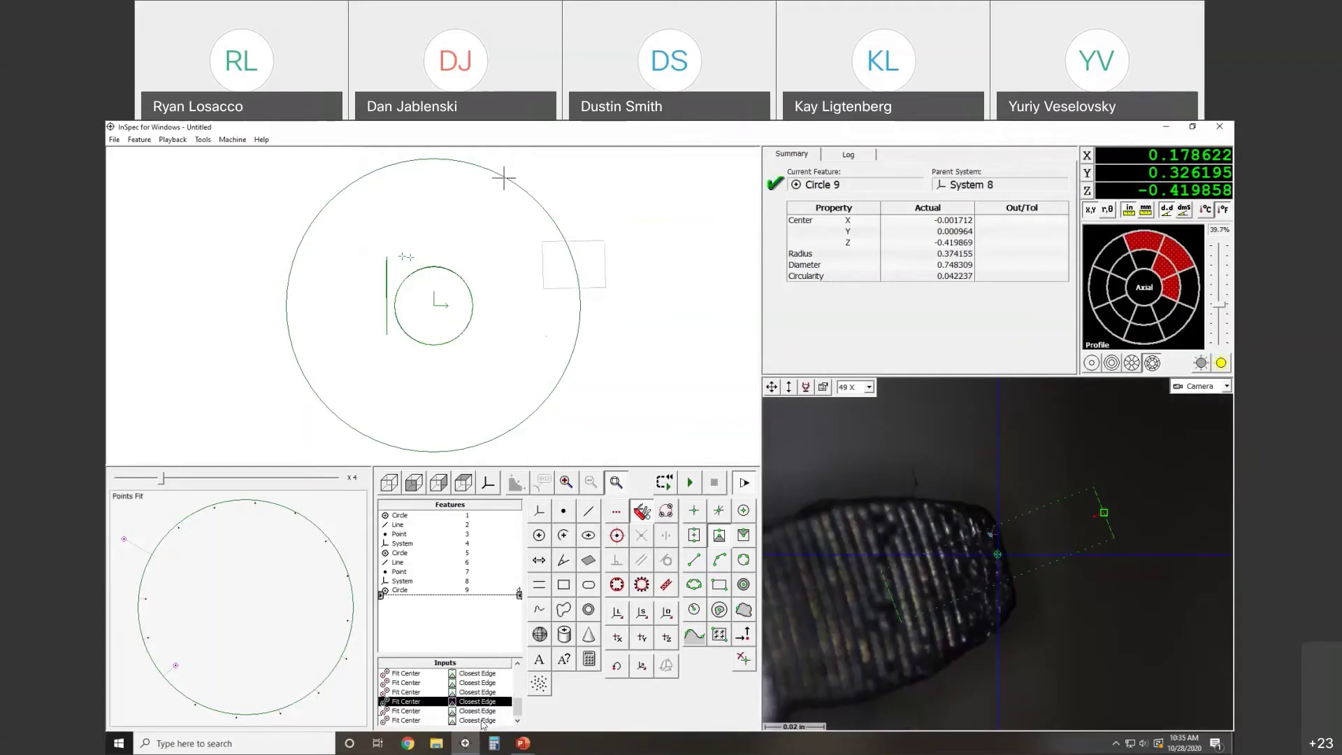
key("Up")
key("Up")
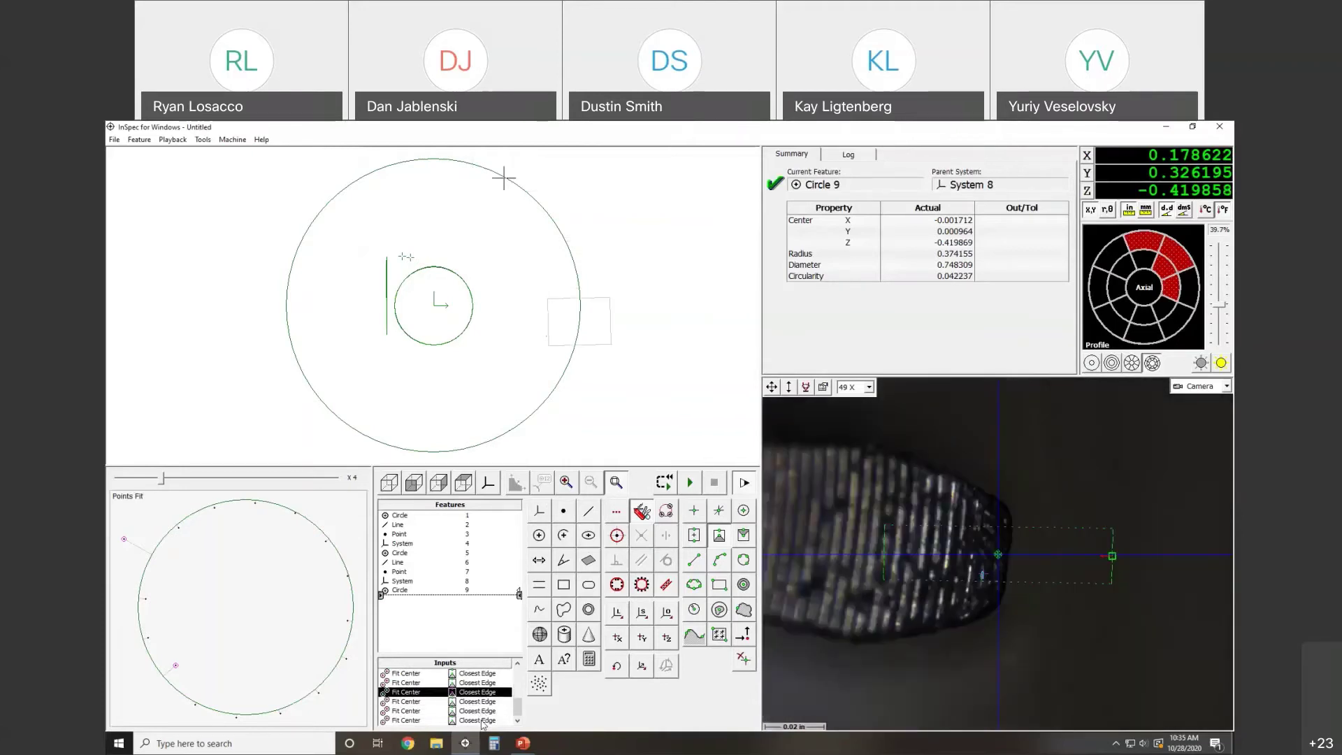
key("Up")
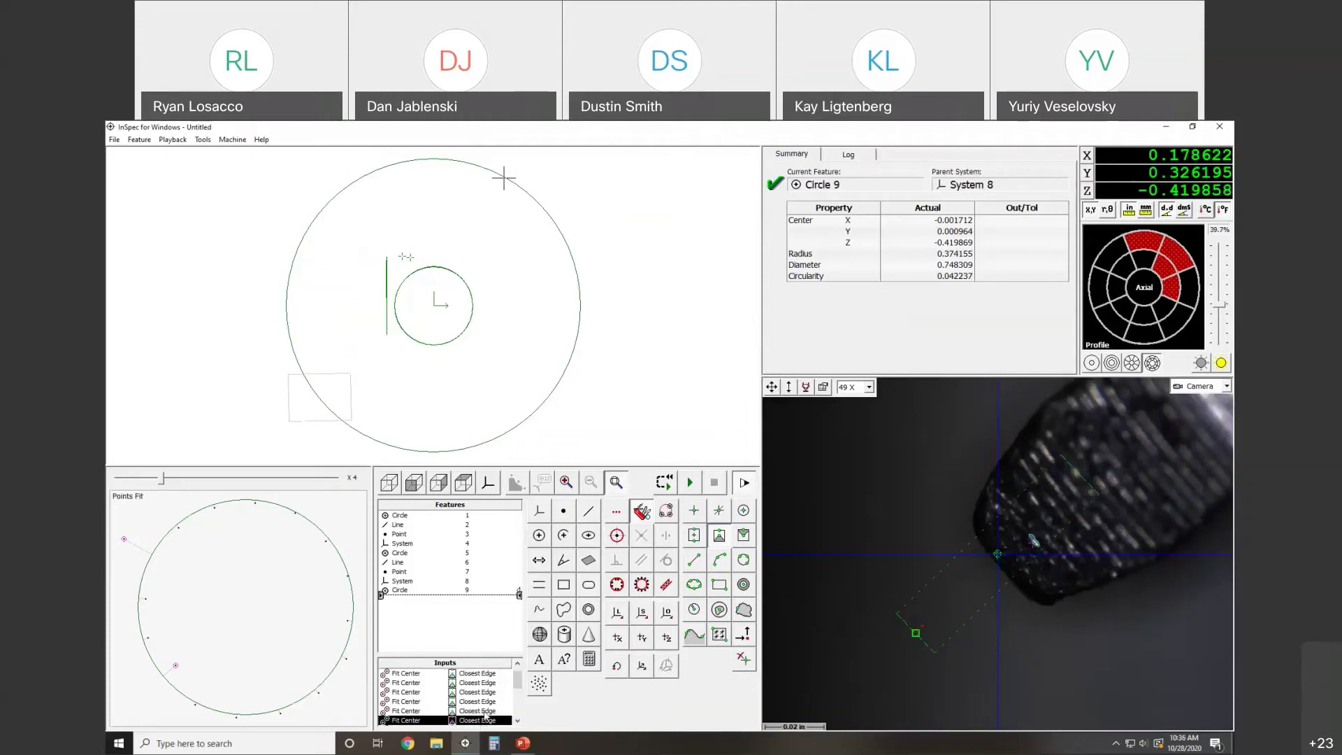
Step: At the front-left tooth, nudge the selected edge tool on the tip and add the Front sector to its lighting at 42.0%
right_click(487, 720)
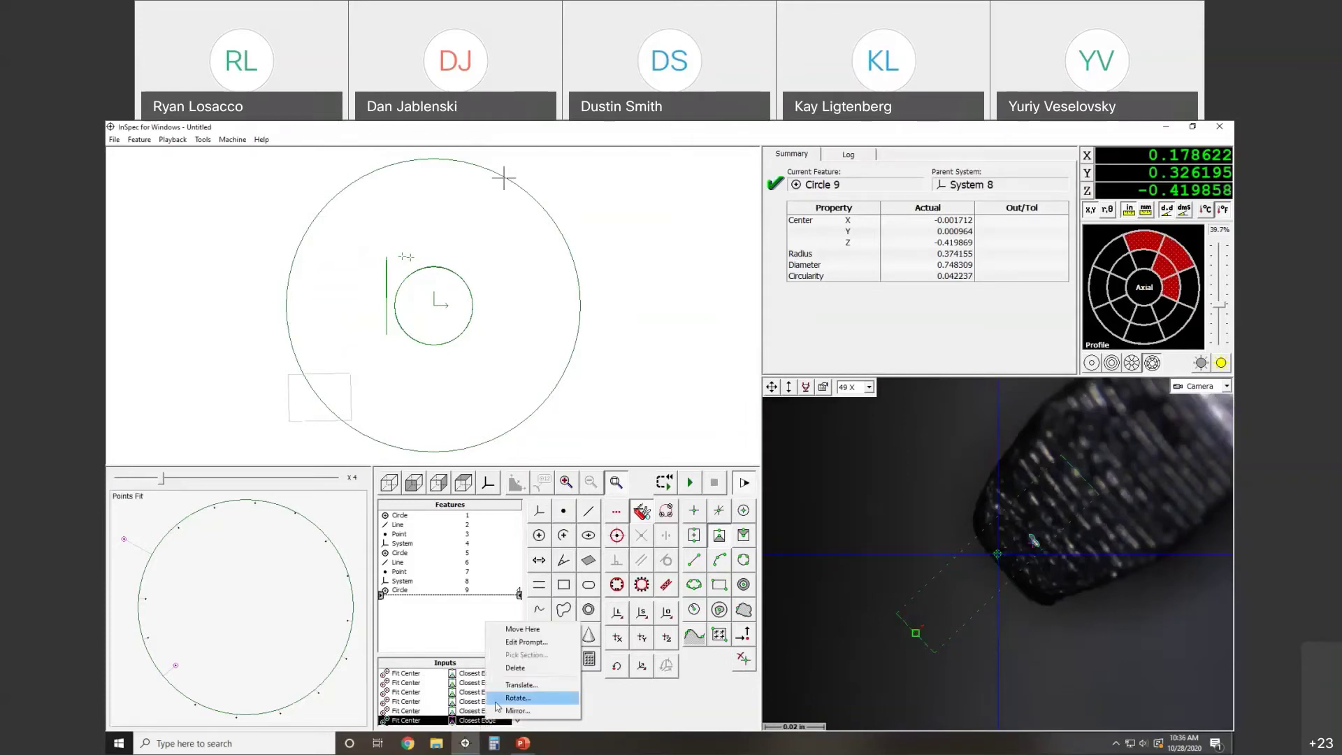
left_click(529, 631)
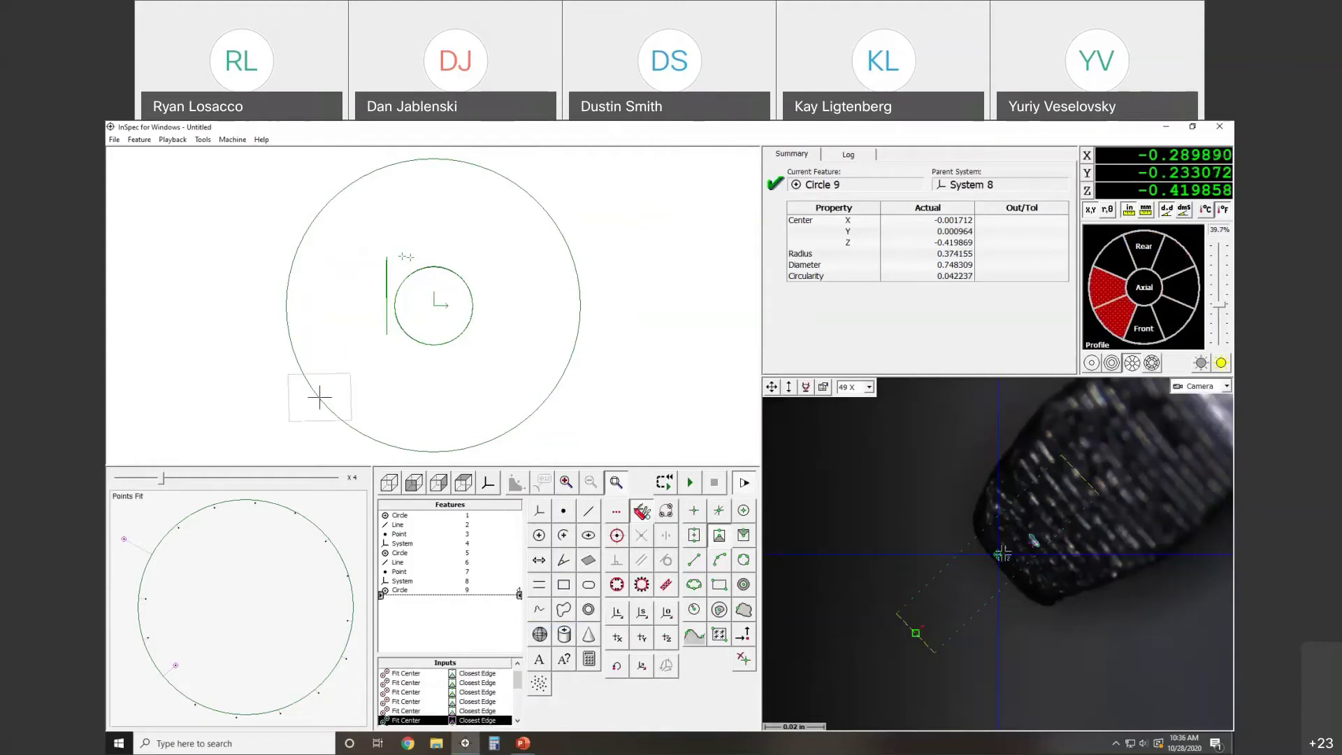
left_click_drag(998, 555, 996, 561)
left_click(1129, 320)
left_click(1201, 362)
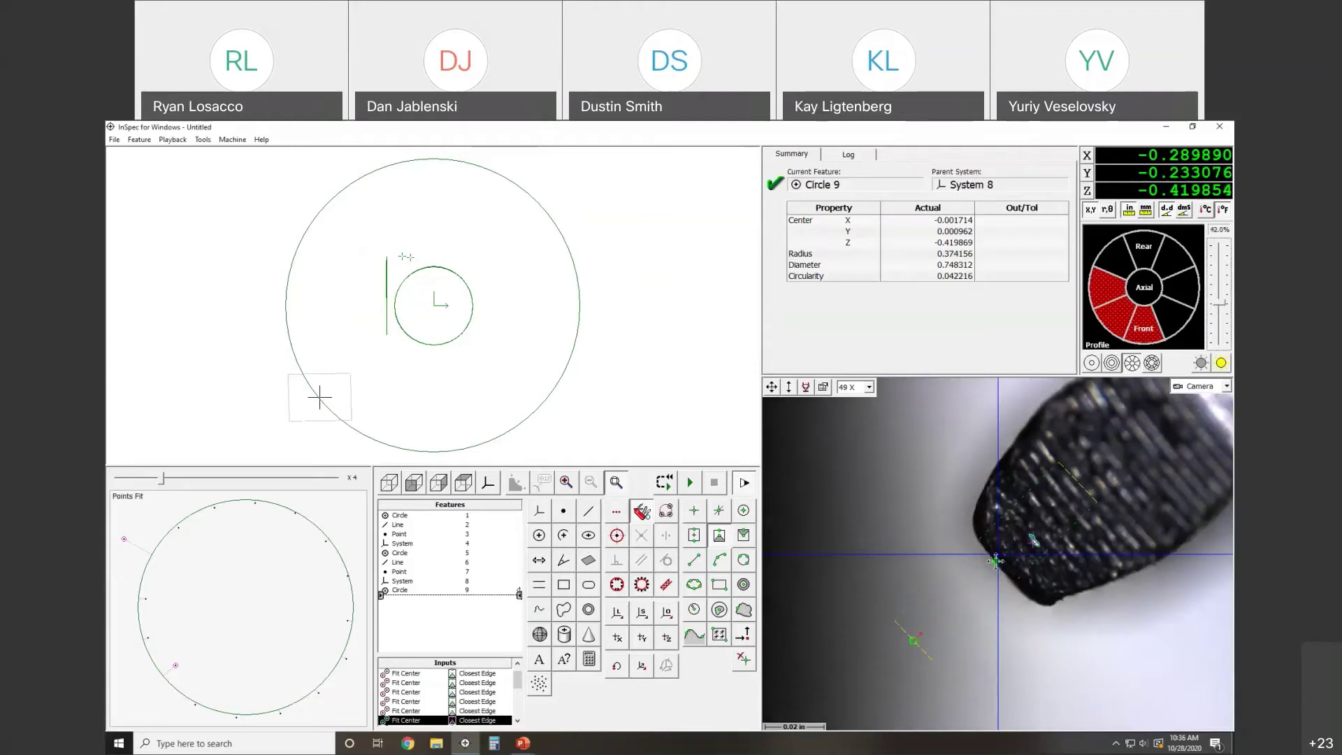
Step: Move to the tooth of the preceding Closest Edge input and relight it with the three left ring-light sectors at 67.5%
left_click(977, 543)
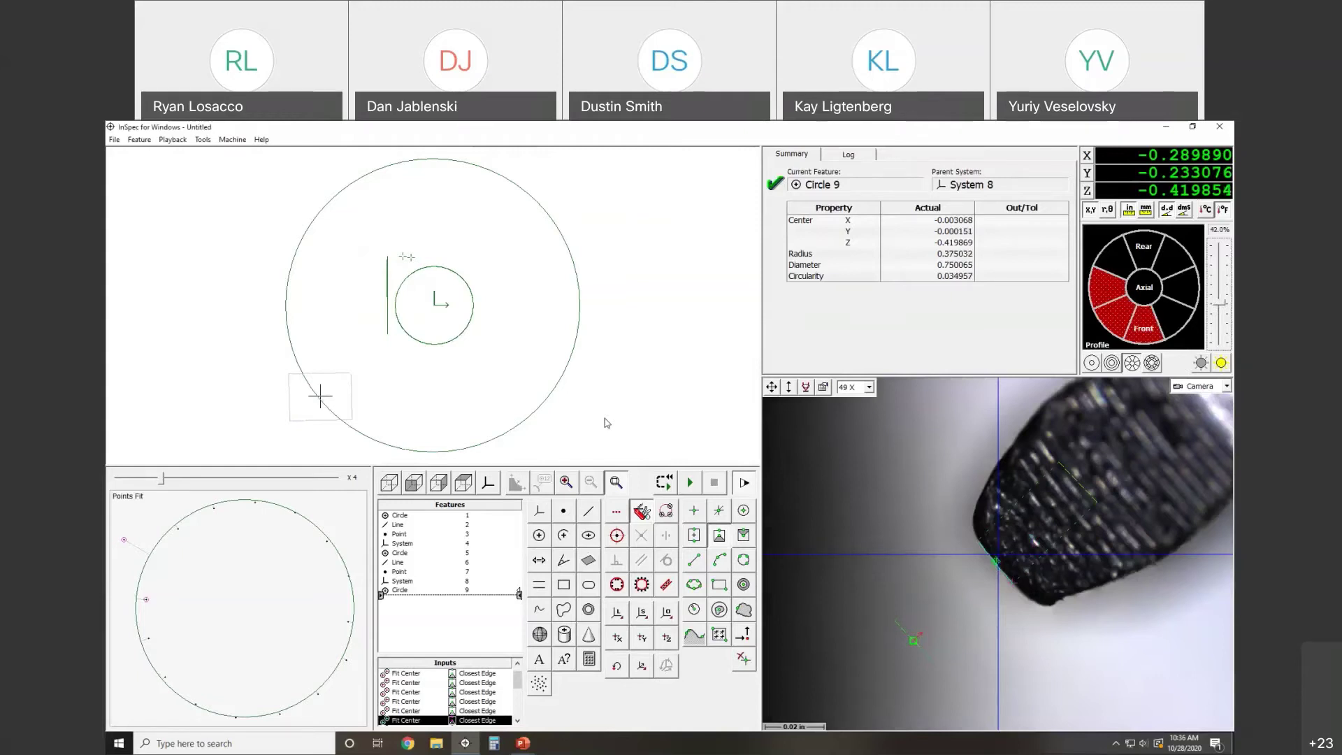
left_click(484, 711)
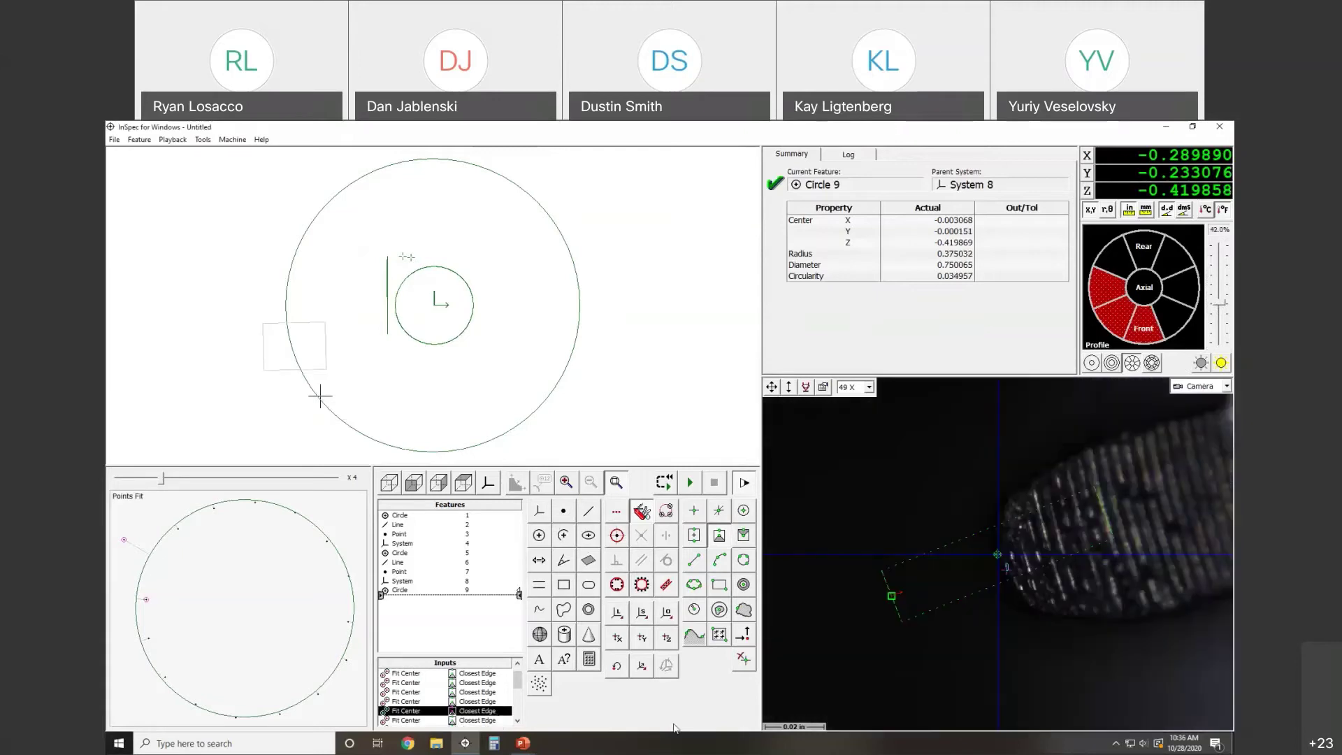
right_click(484, 711)
left_click(520, 614)
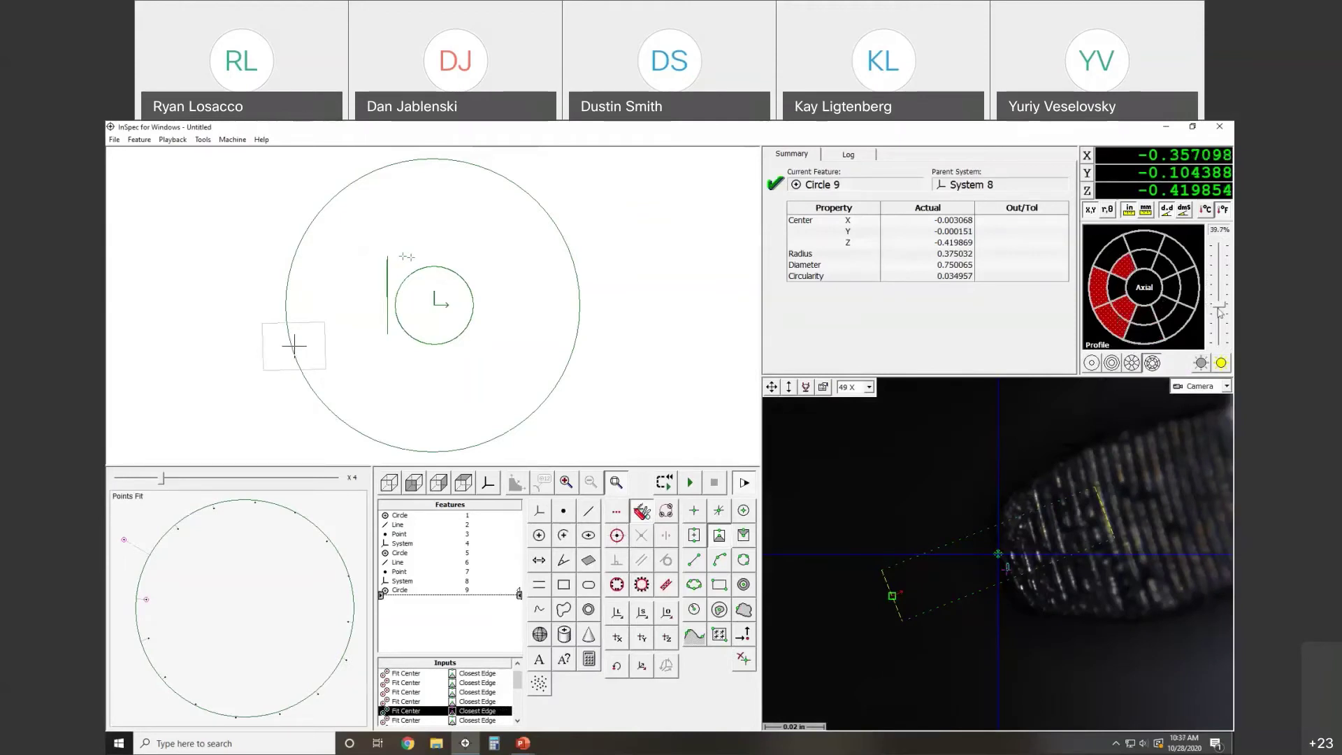
left_click_drag(1219, 305, 1214, 284)
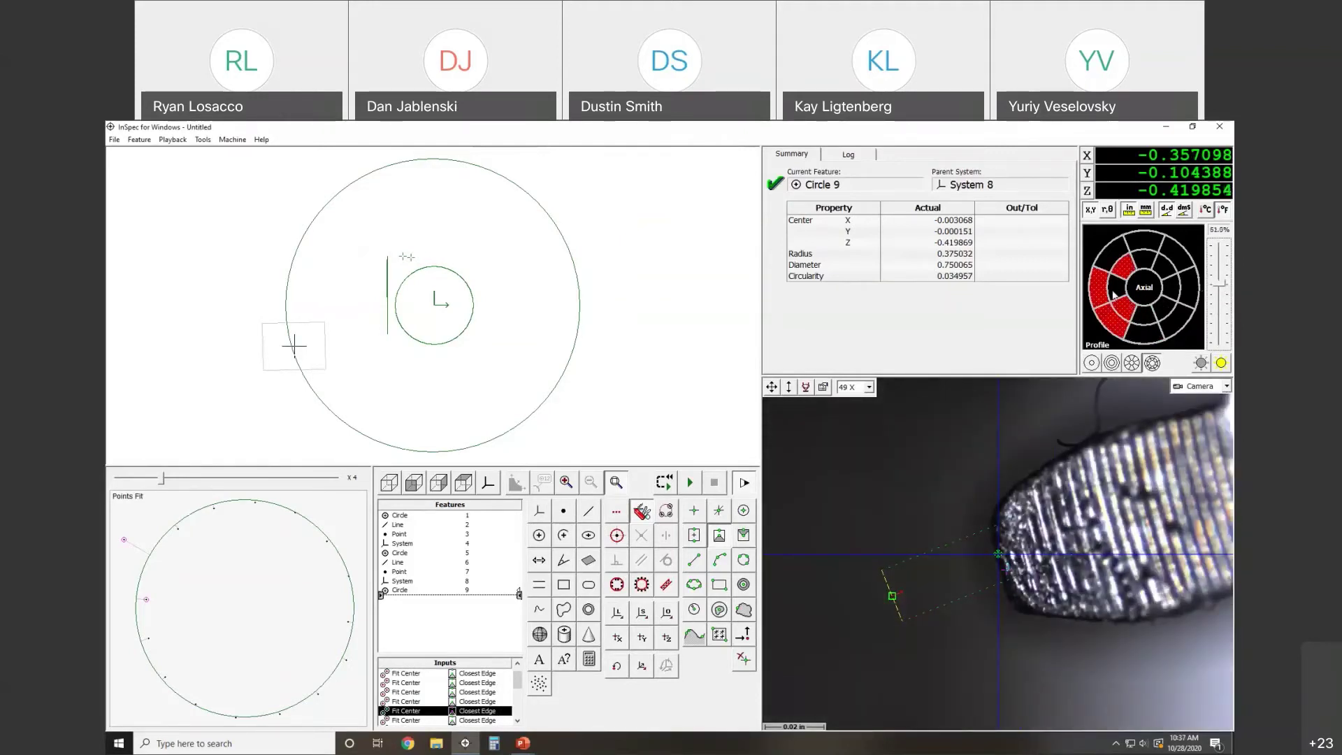
left_click(1116, 365)
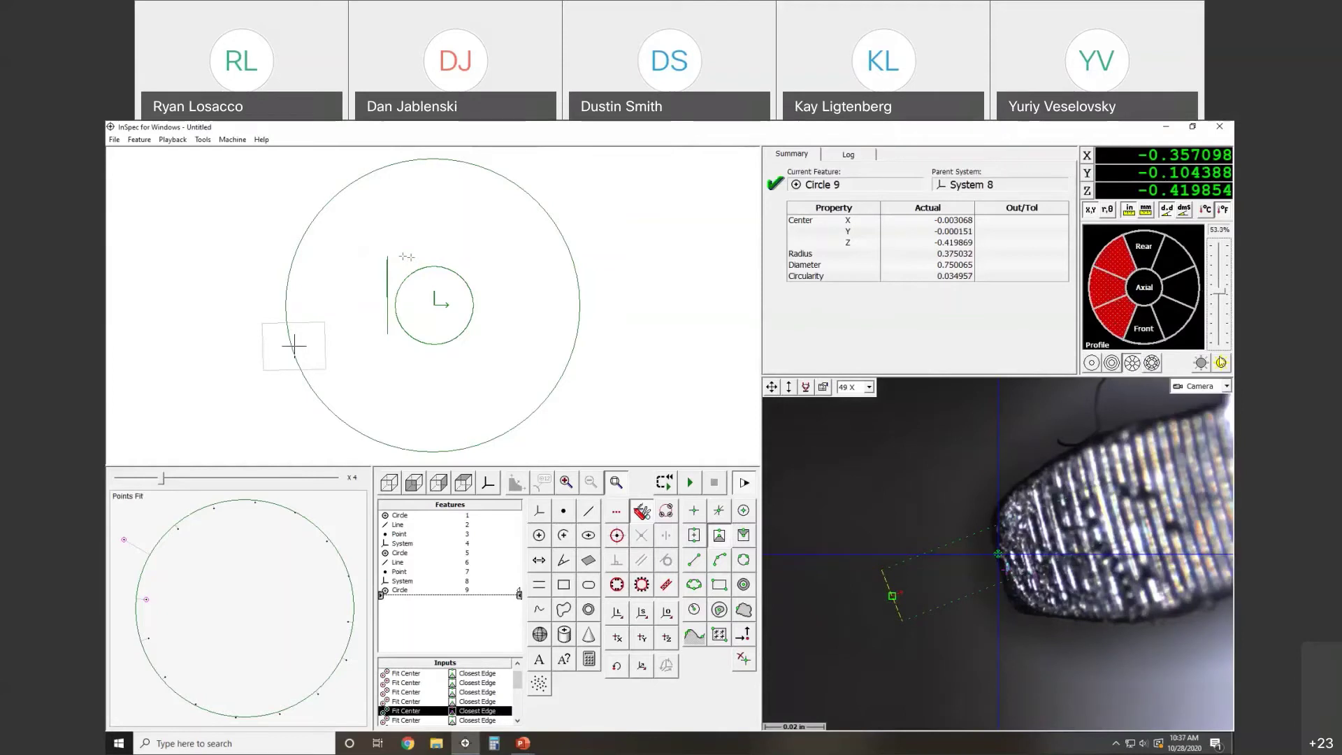
left_click_drag(1219, 292, 1219, 278)
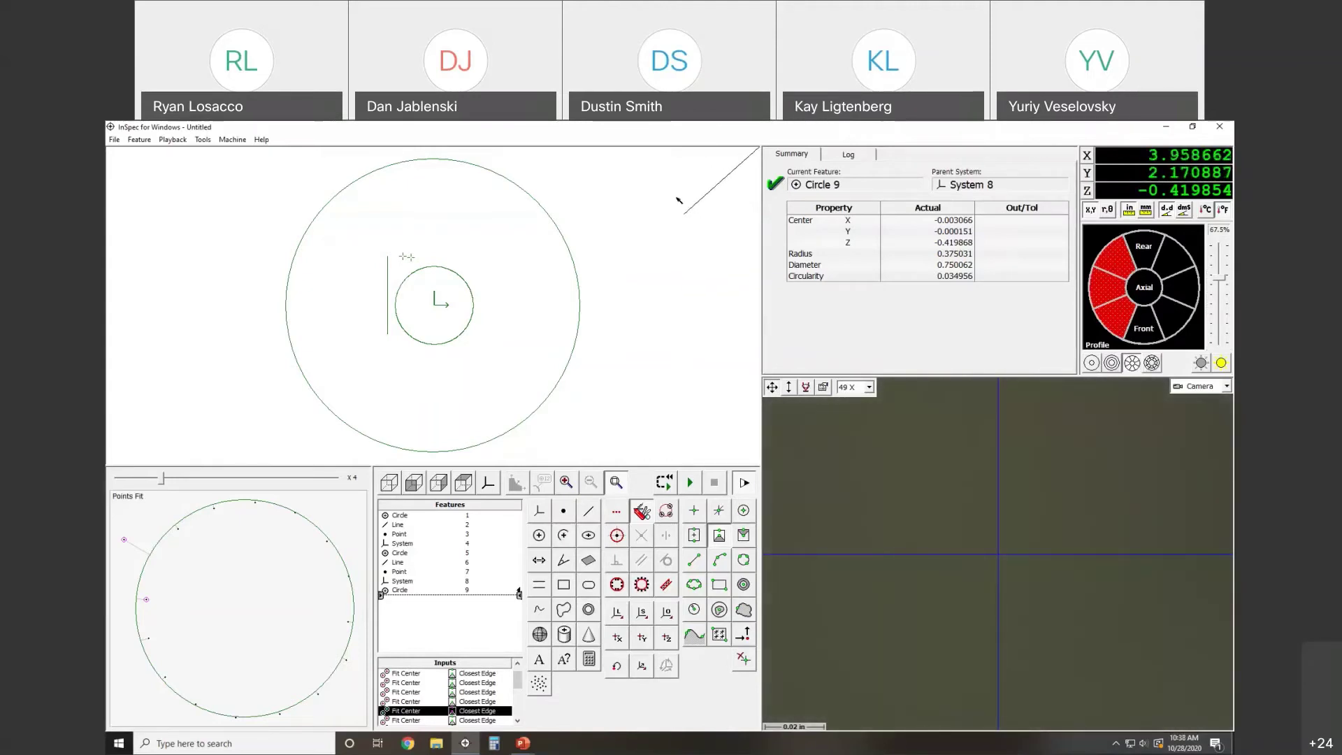
Step: Reduce the magnification to 18X, focus on the white ribbed part and centre its middle rib in the camera view
left_click(868, 388)
left_click(854, 401)
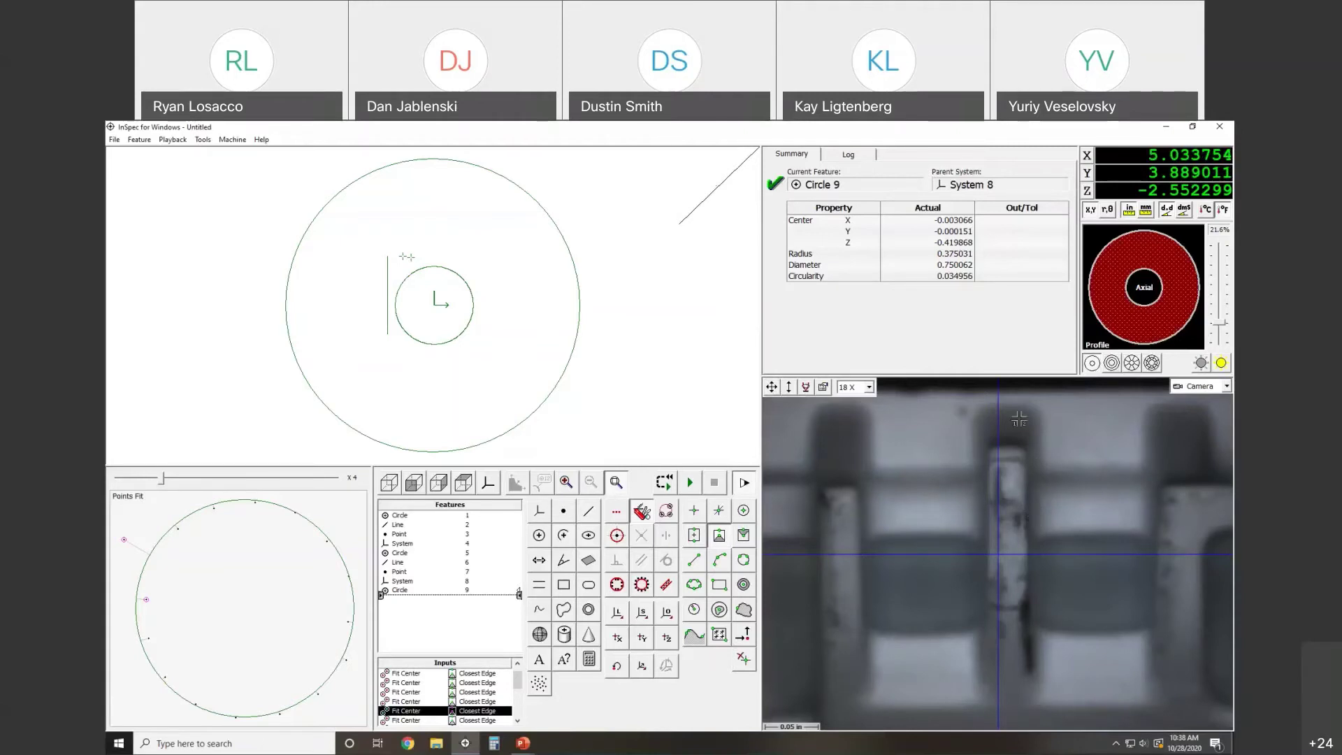
left_click(790, 389)
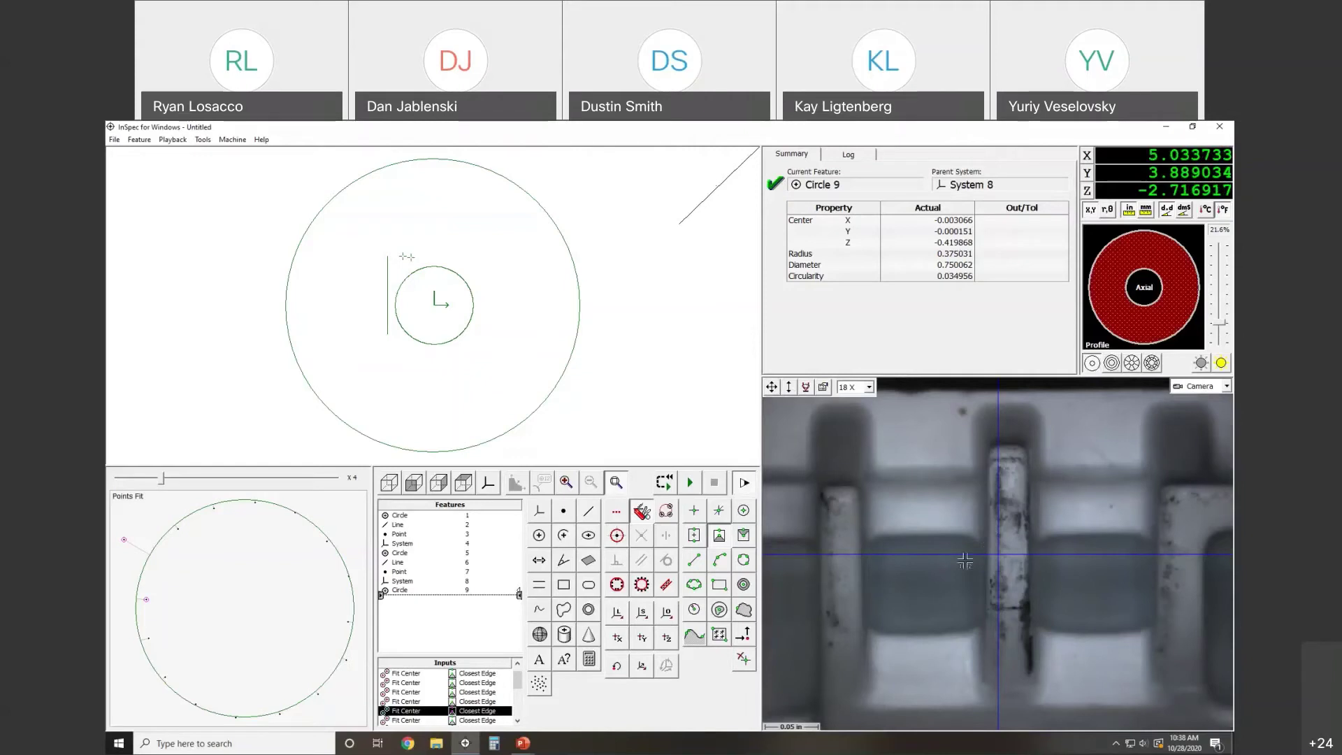
right_click(989, 512)
left_click(1017, 516)
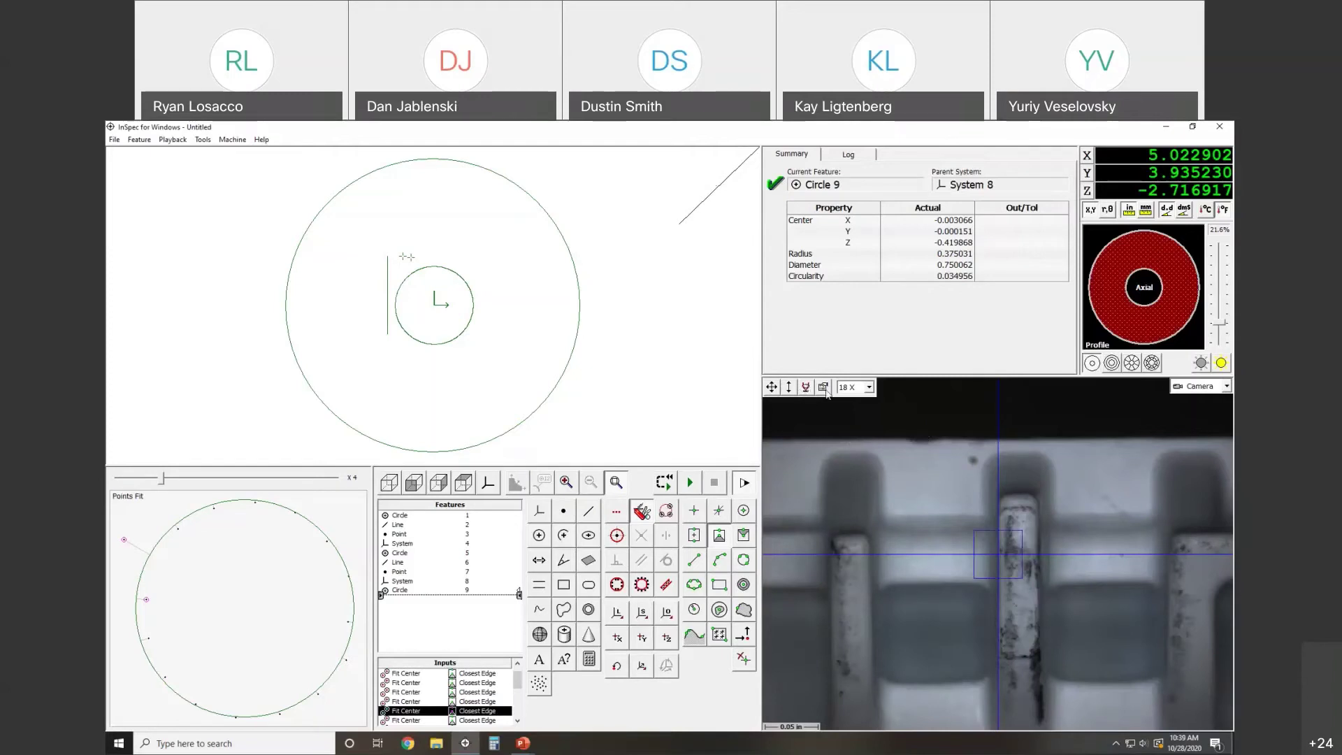
Step: Magnify the middle rib to 69X and hide the camera overlay
left_click(868, 388)
left_click(860, 445)
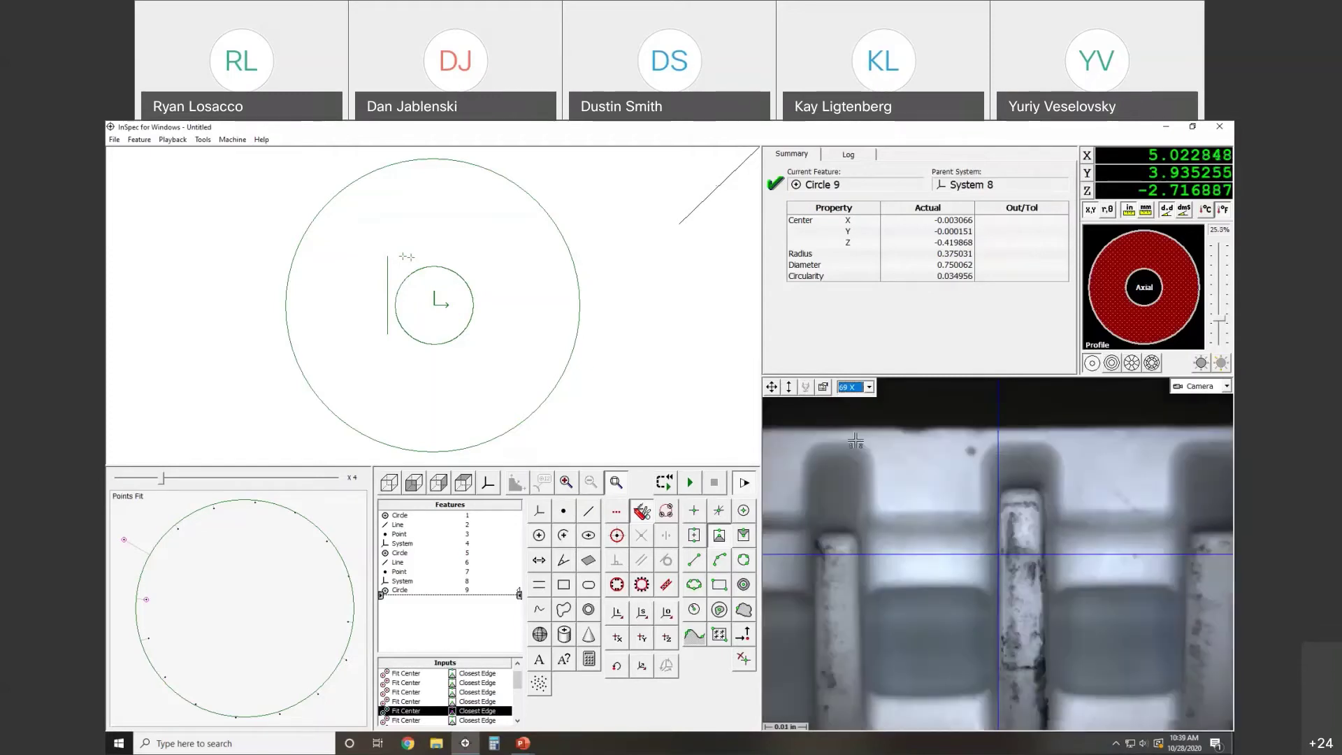
right_click(940, 524)
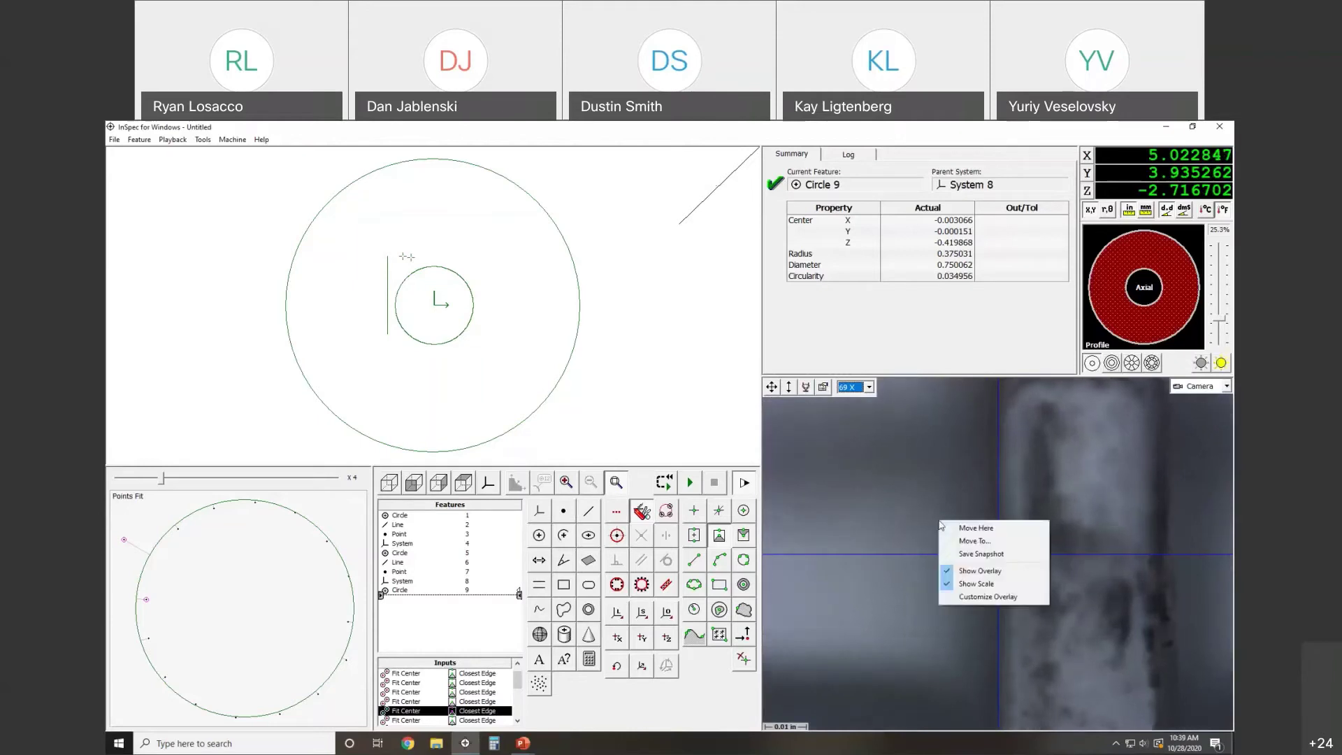
left_click(968, 571)
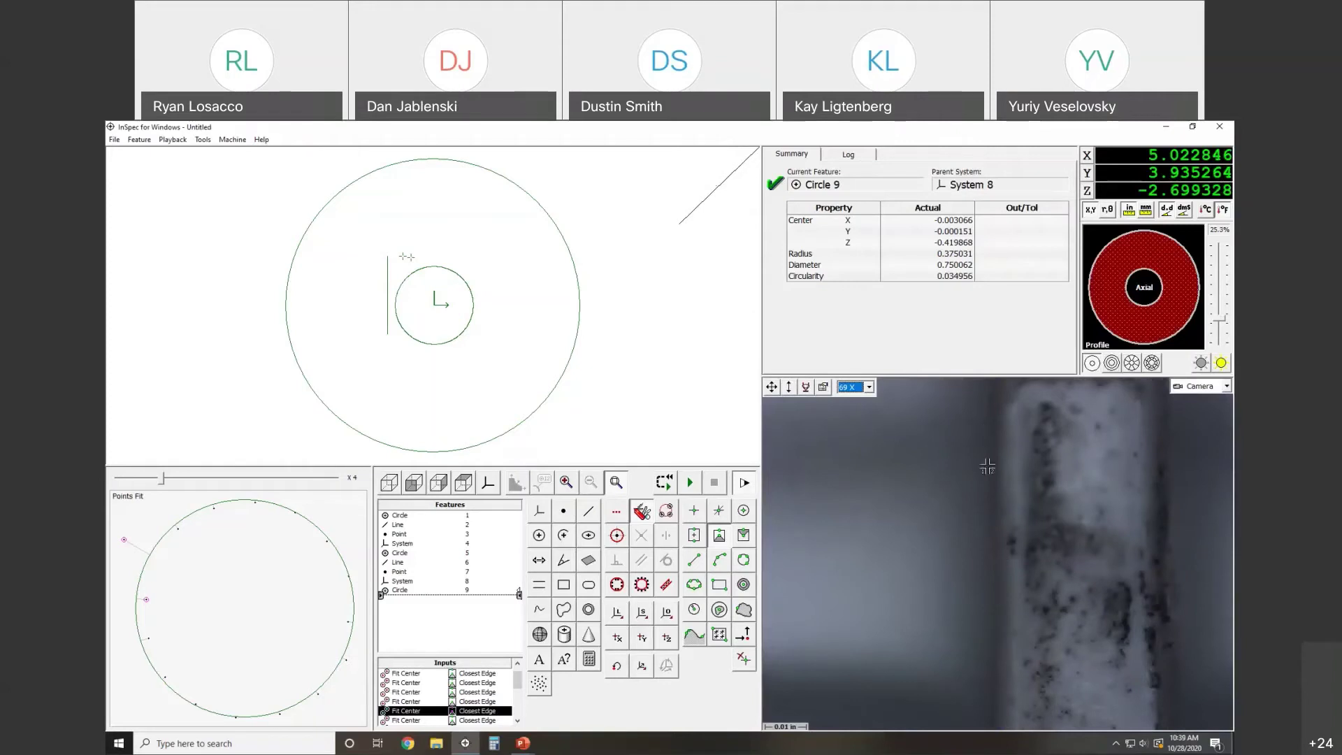
Step: Start a new program without saving the changes to the current one
left_click(115, 140)
left_click(120, 154)
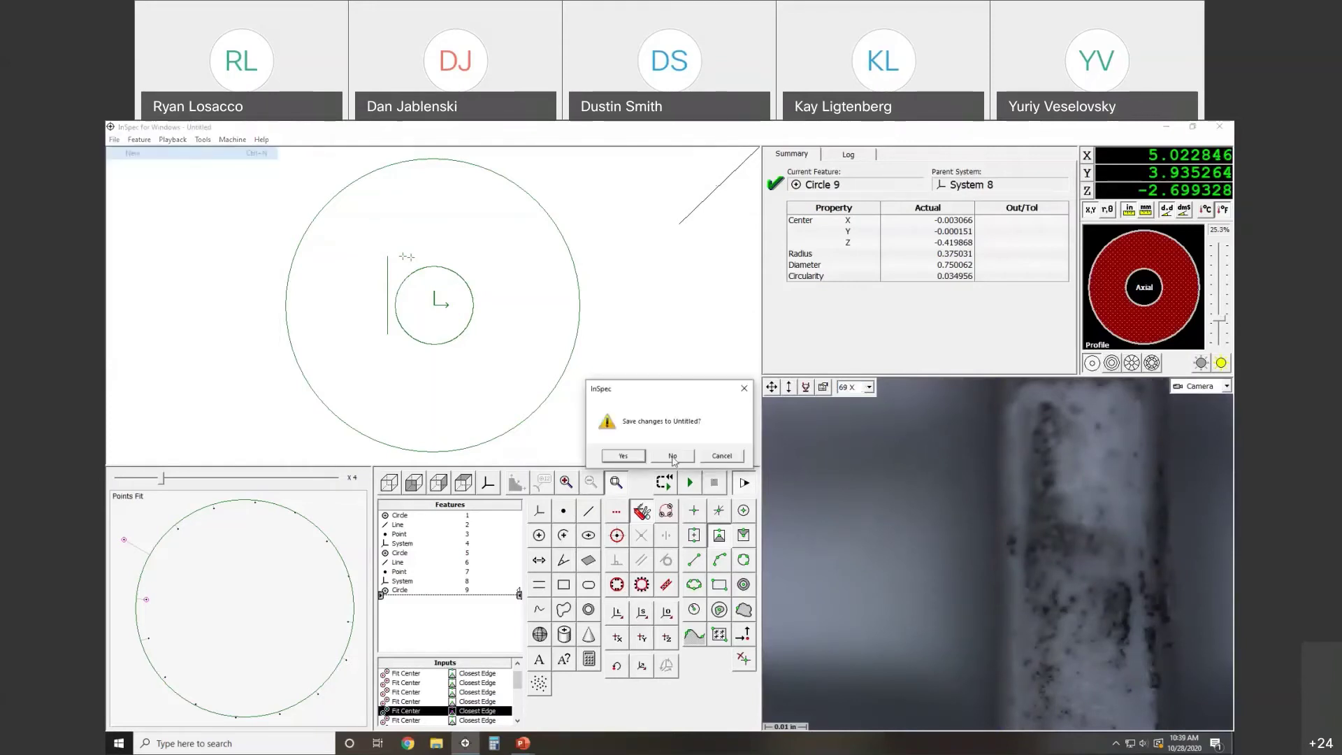
left_click(673, 457)
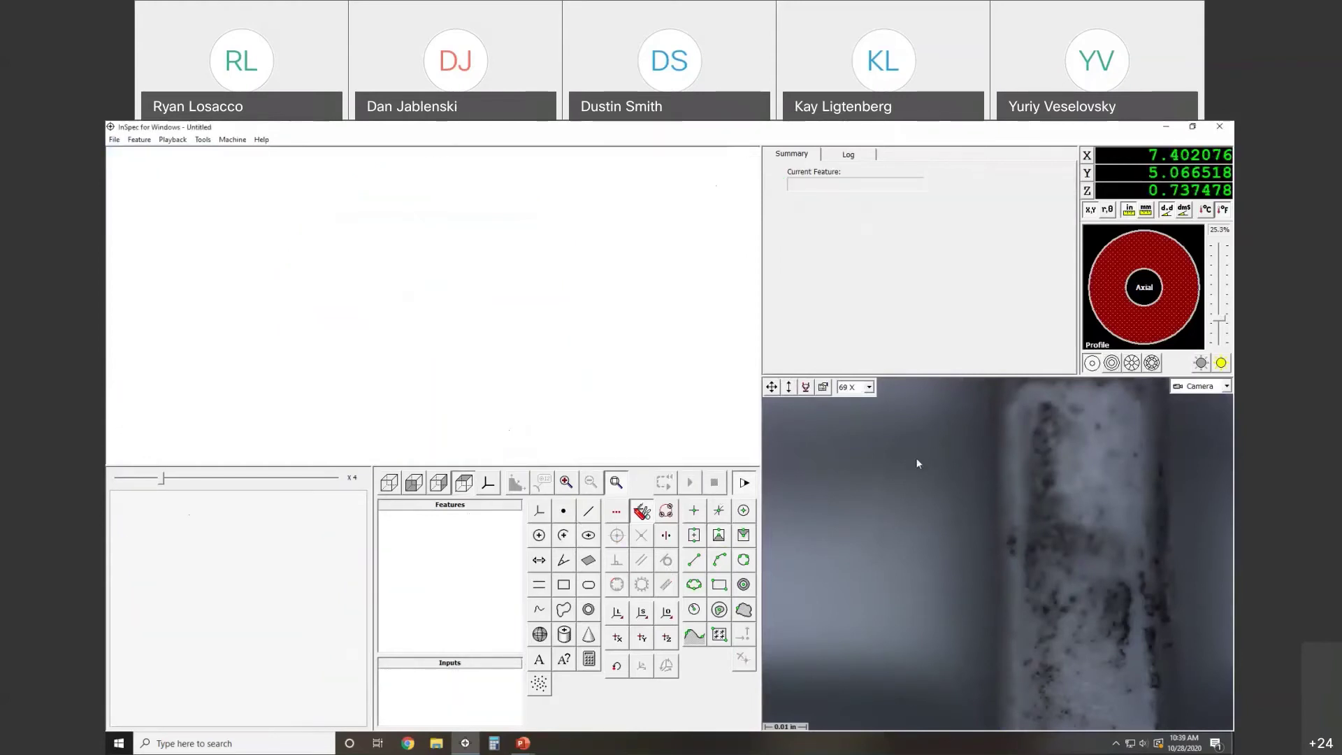
Step: Measure a line feature along the rib's left edge with the line edge tool, and leave its input deselected
left_click(590, 511)
left_click(694, 559)
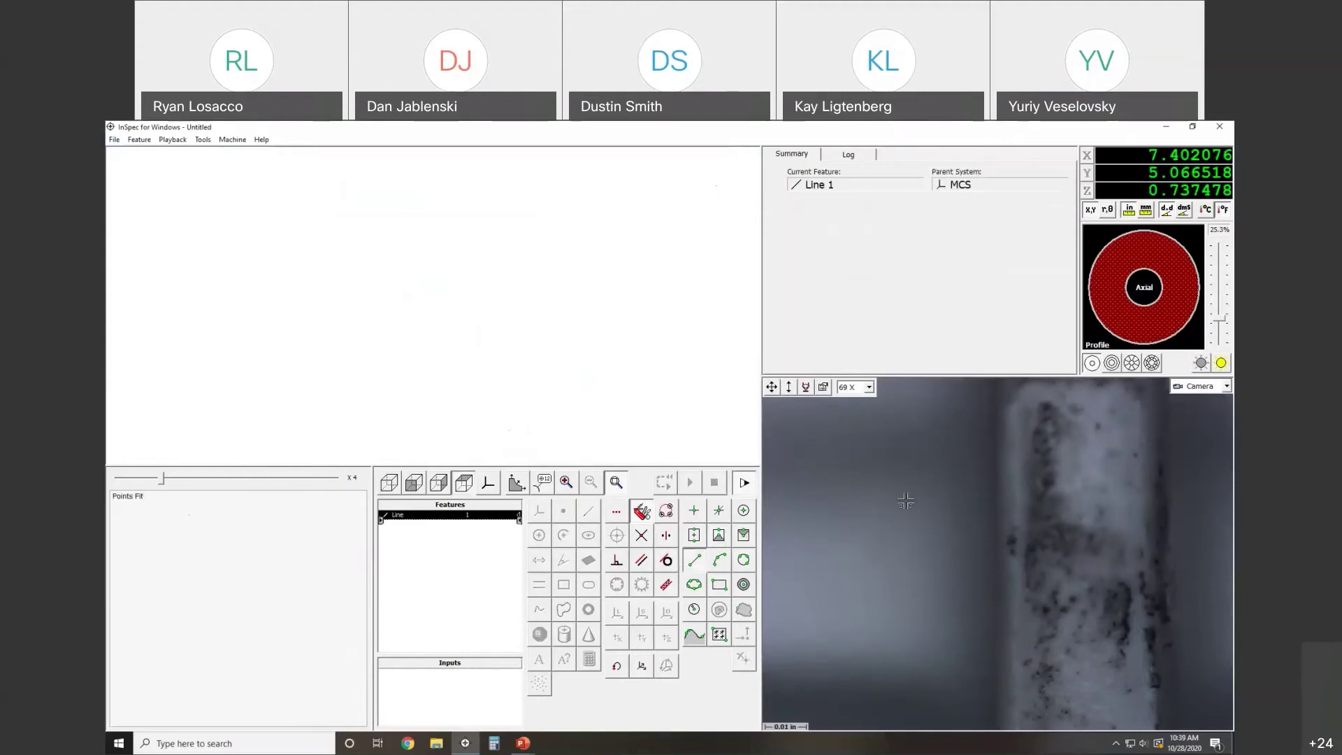
left_click(987, 431)
left_click(999, 690)
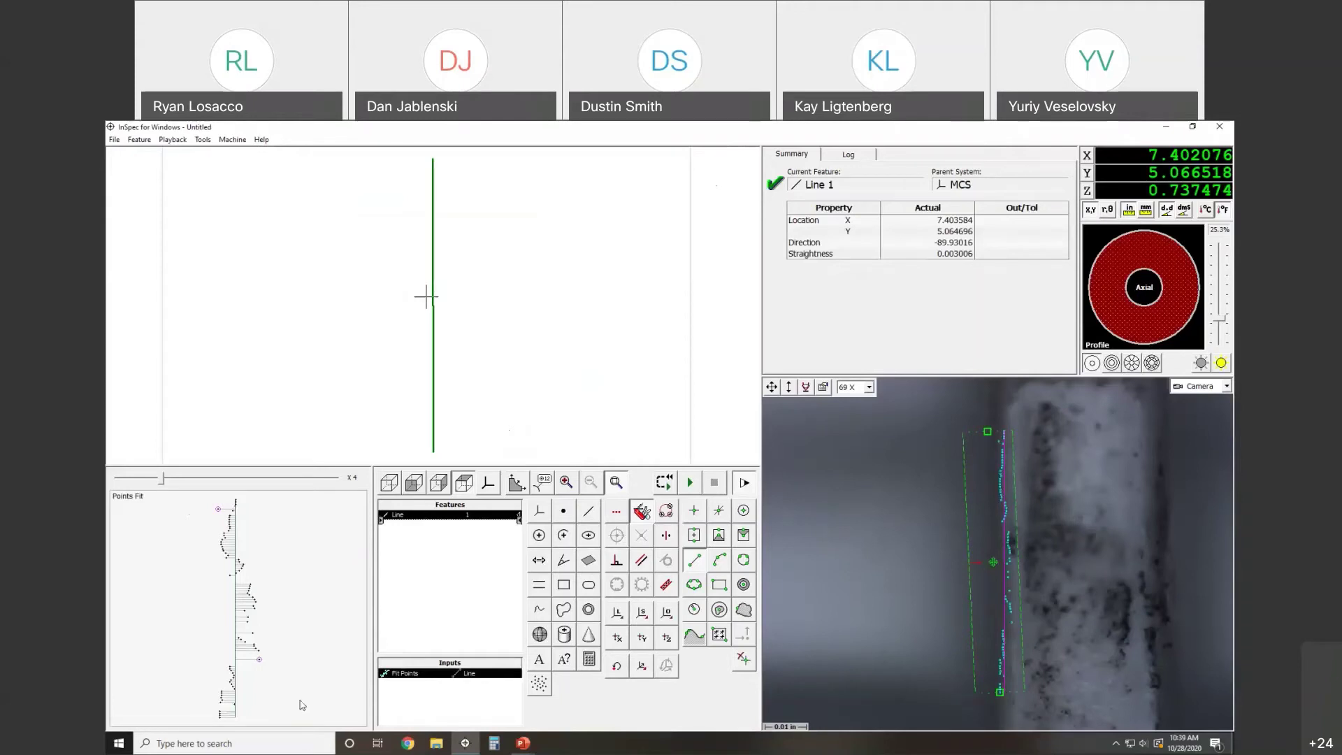
left_click(964, 746)
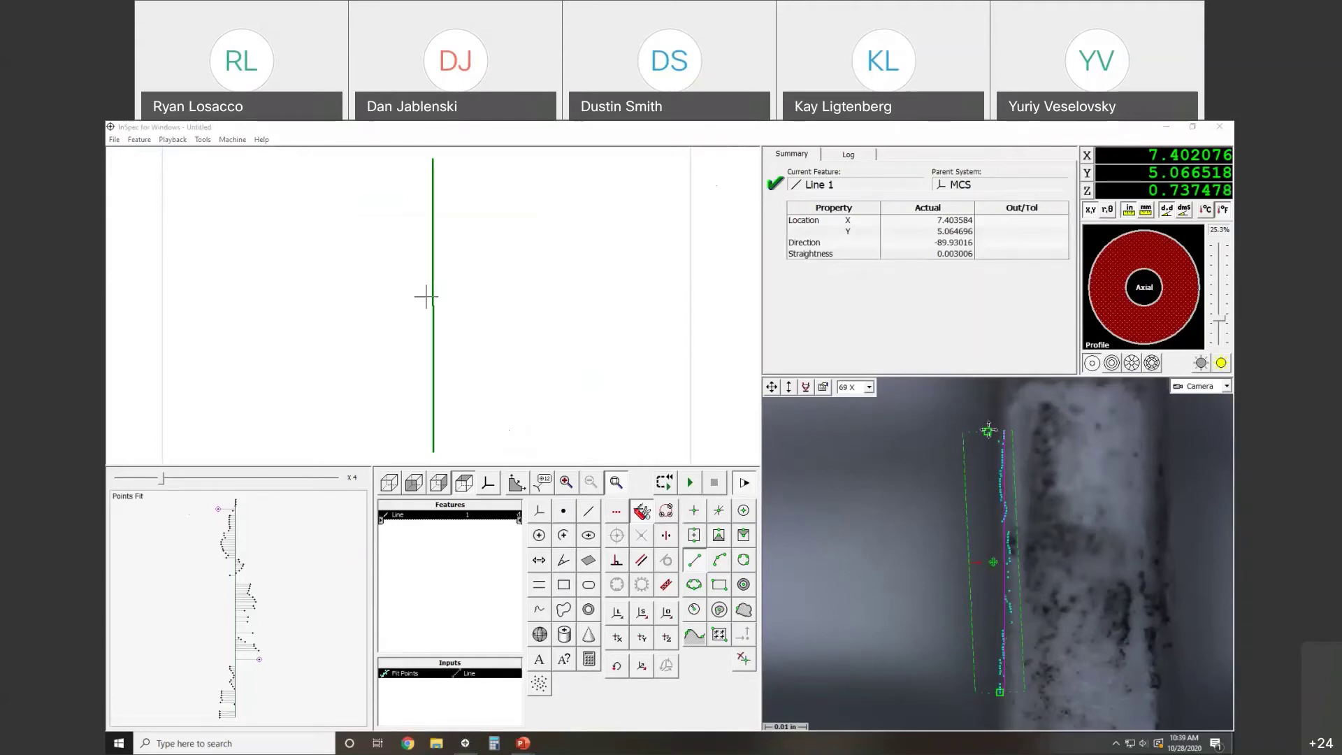
left_click(745, 660)
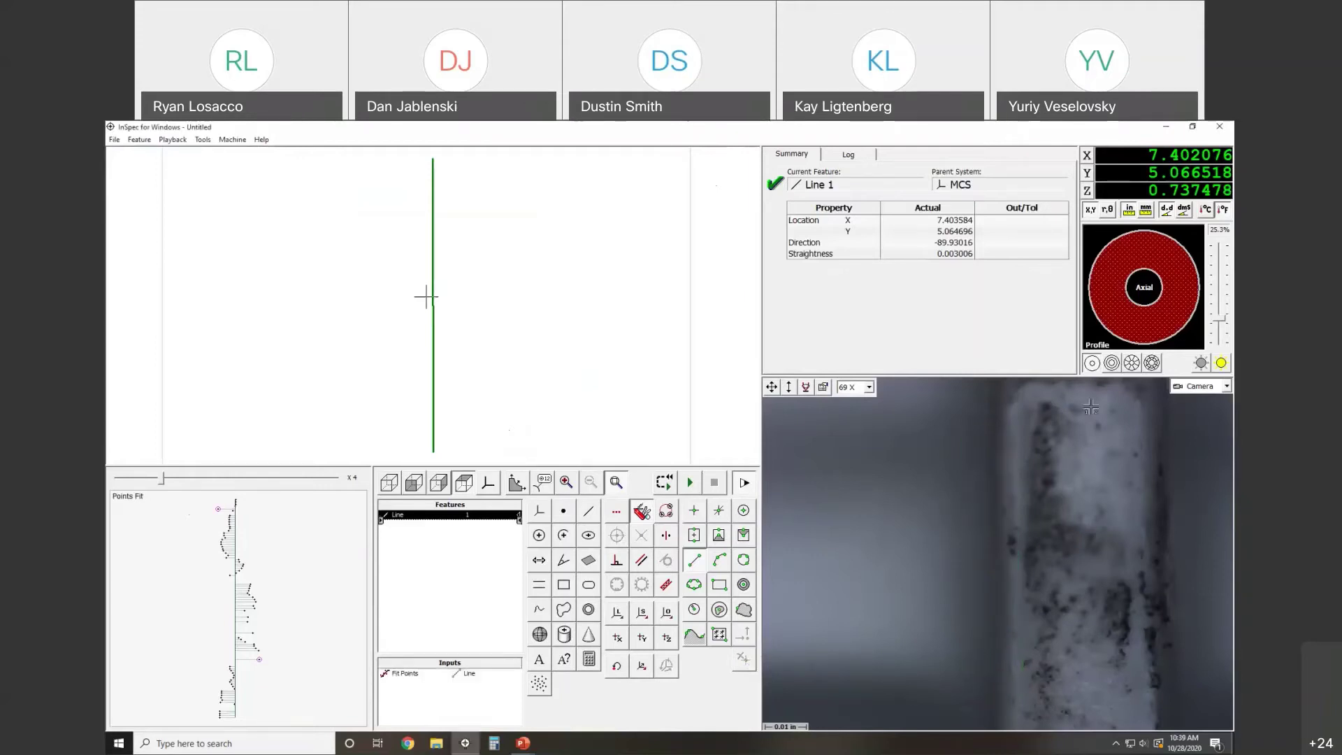
Step: Raise the full ring light on the rib to 35.0%
left_click(1217, 319)
left_click_drag(1218, 319, 1217, 311)
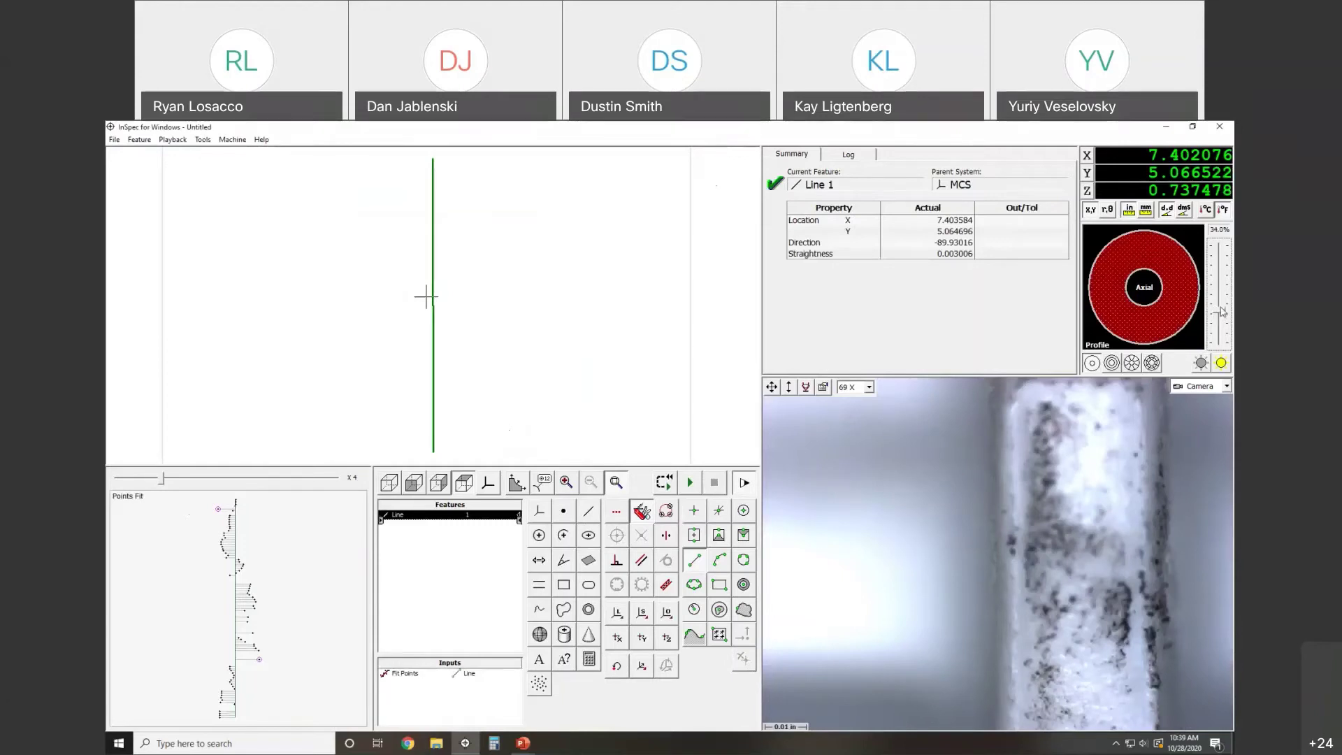
left_click_drag(1222, 312, 1219, 311)
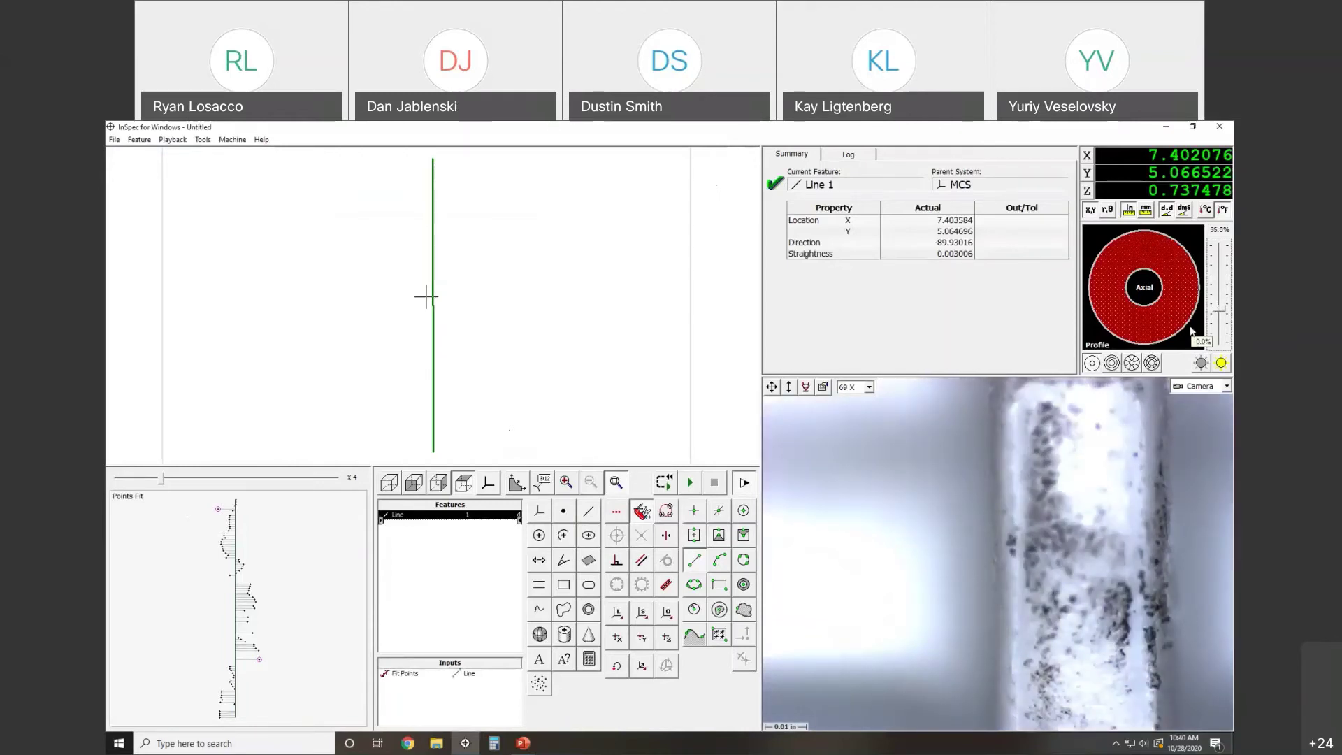
Step: Split the ring light into eight sectors and auto-level the three left sectors, followed by the three right sectors alone
left_click(1131, 363)
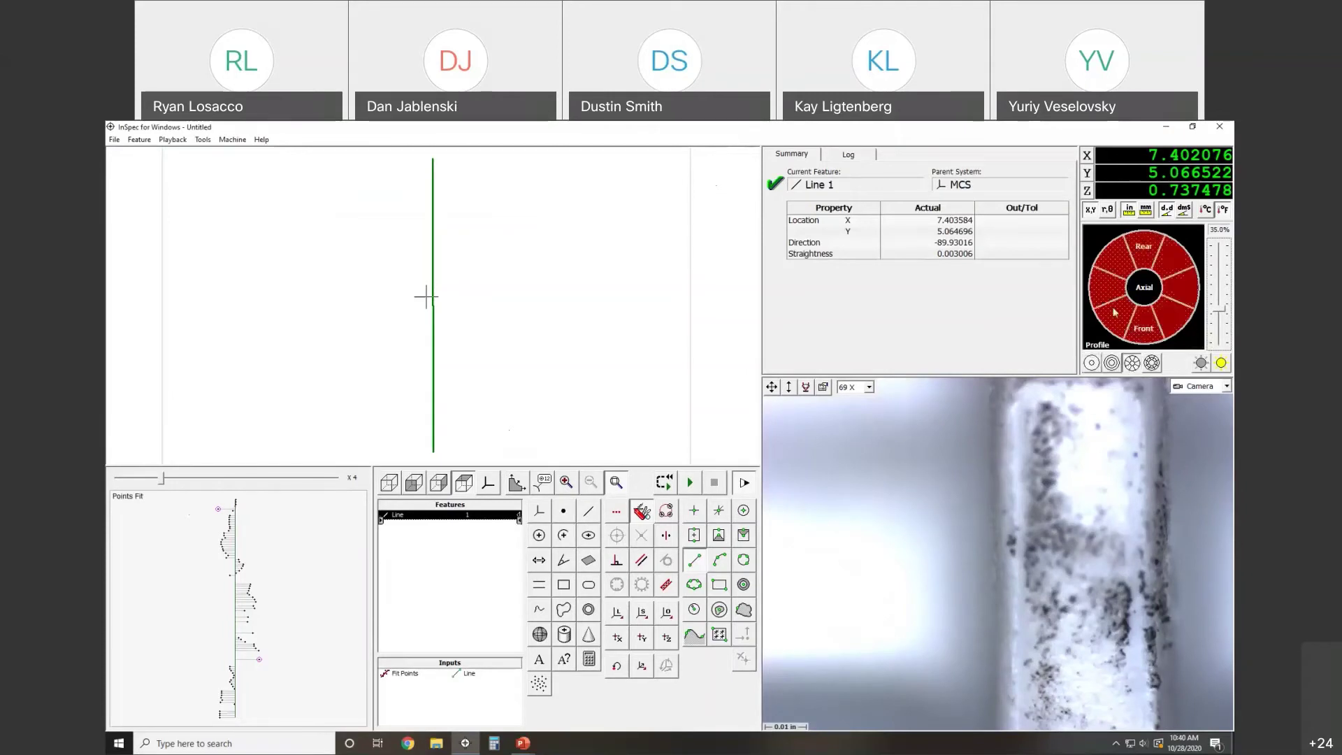
left_click(1221, 363)
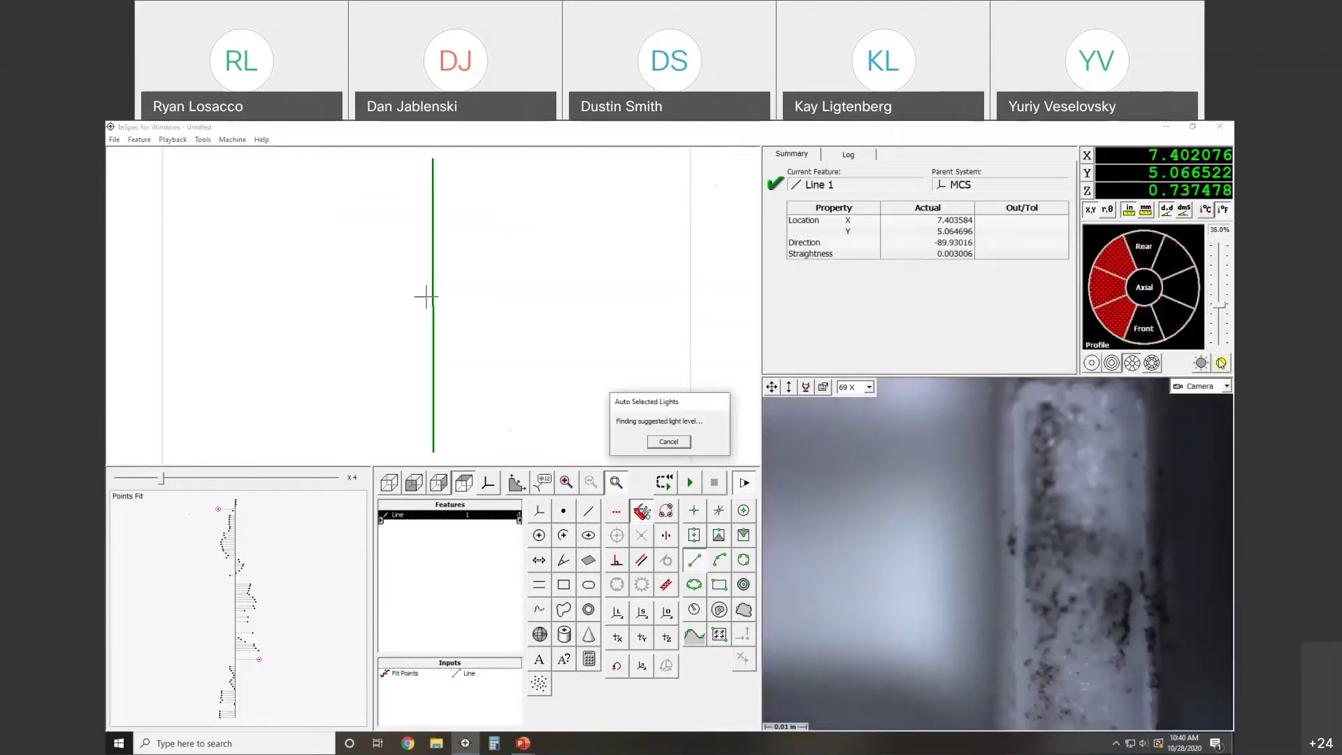
left_click(1181, 267)
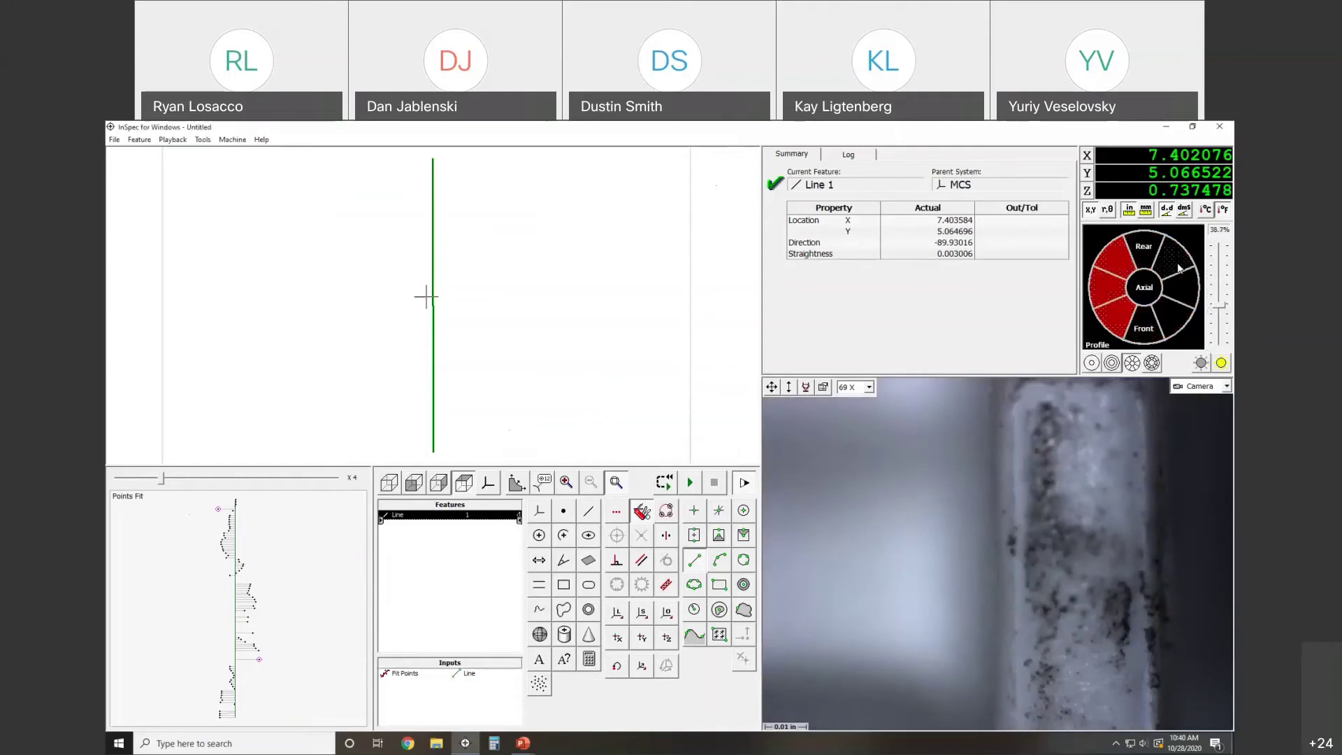
left_click(1180, 311)
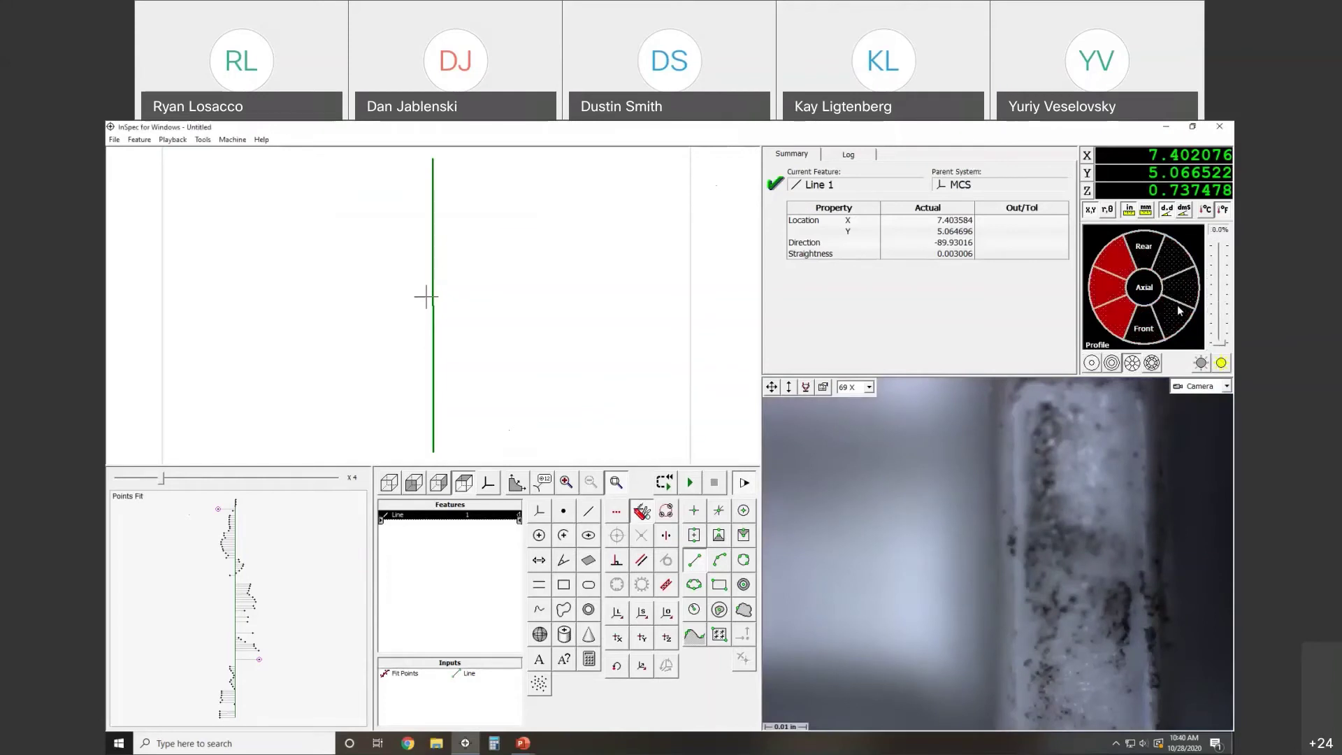
left_click(1221, 363)
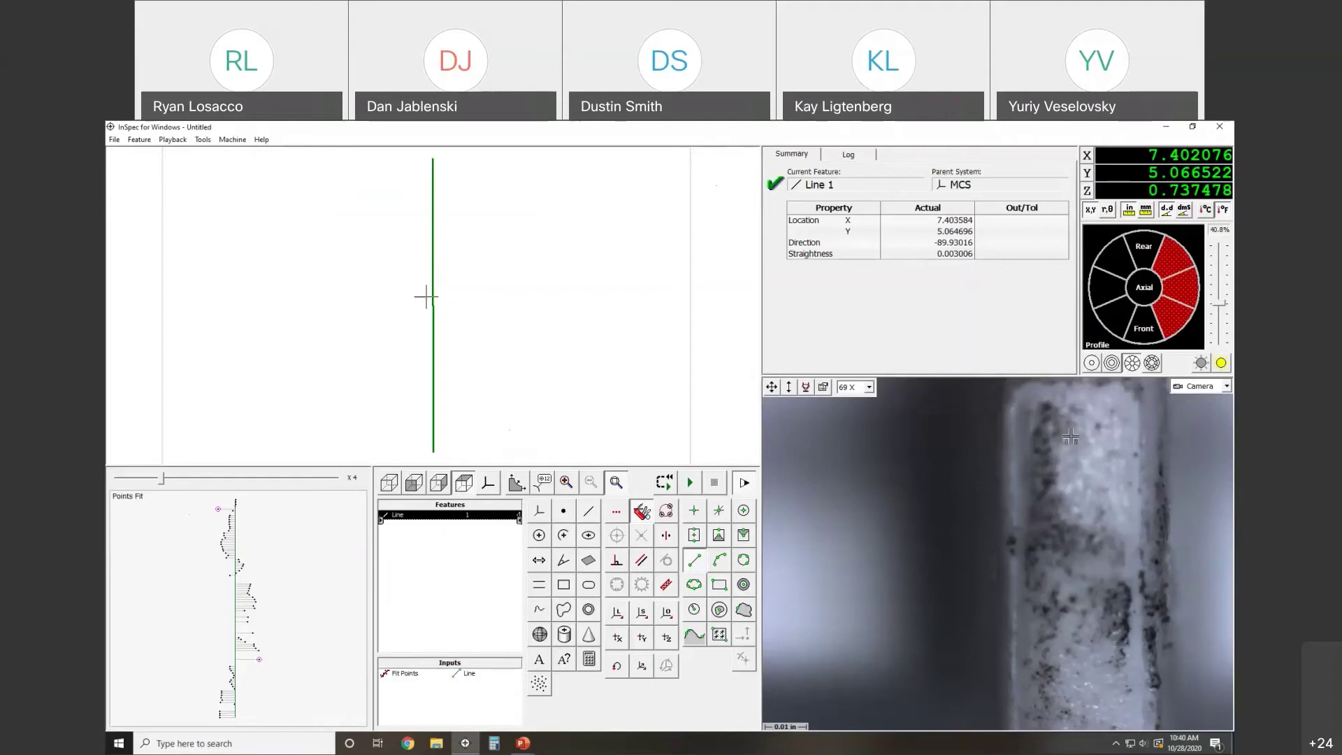
Step: Light the rib with only the Rear and Front sectors, auto-level them and raise their intensity to 52.0%
left_click(1151, 248)
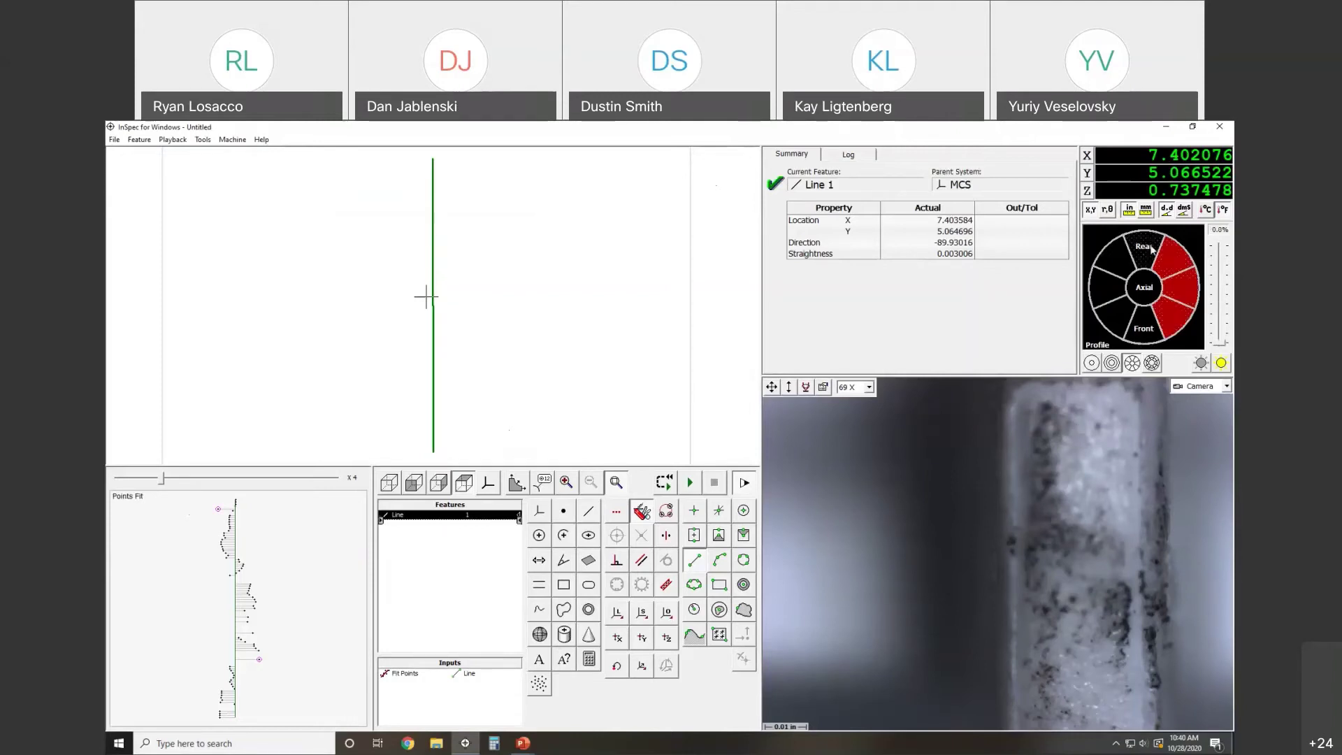
left_click(1145, 321)
left_click(1221, 363)
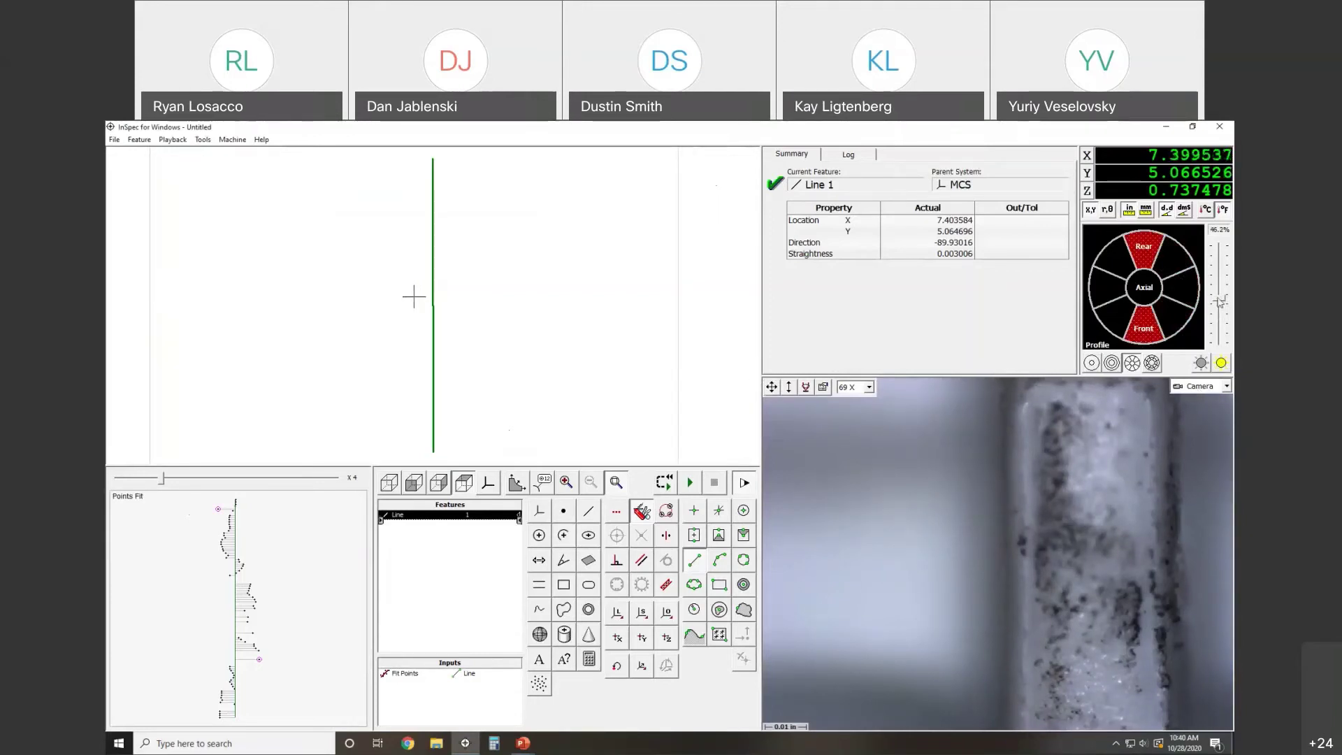
left_click_drag(1219, 302, 1220, 293)
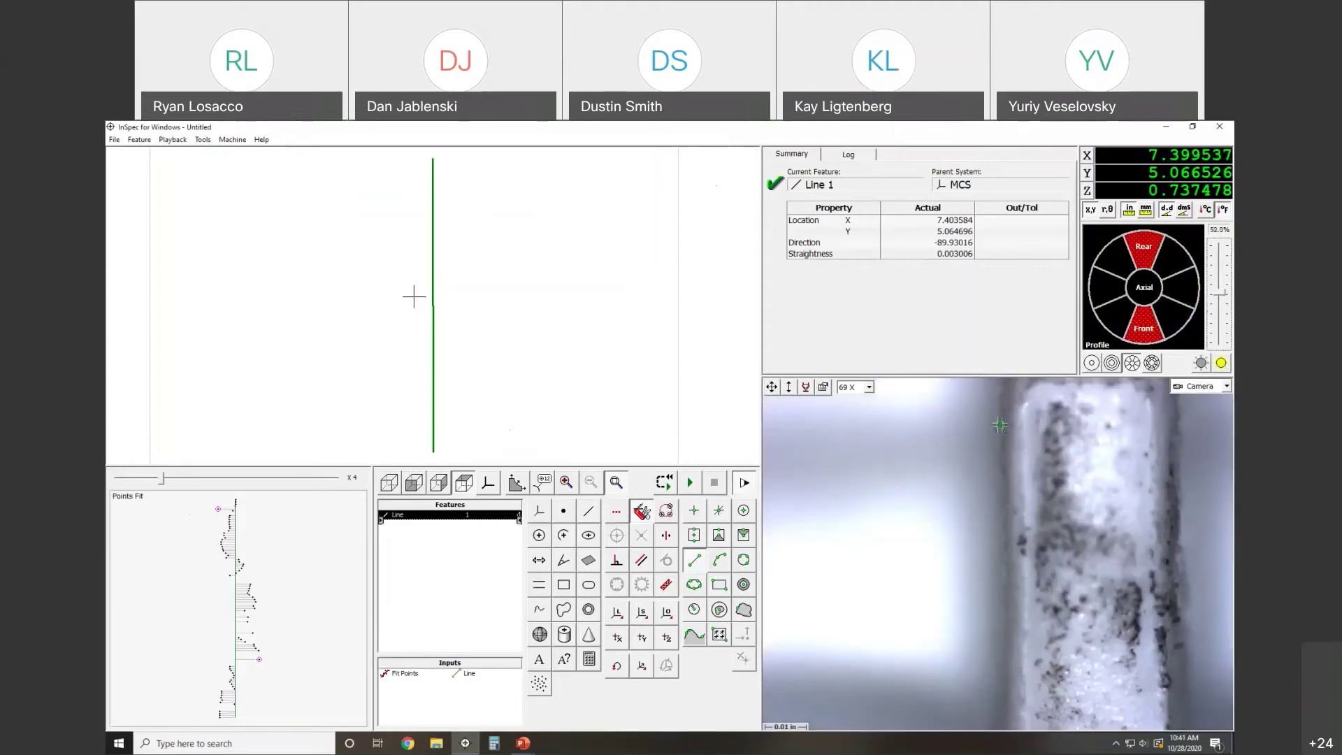
Step: Fit a second line along the rib's left edge and widen its search band away from the rib
left_click_drag(1000, 425, 1003, 692)
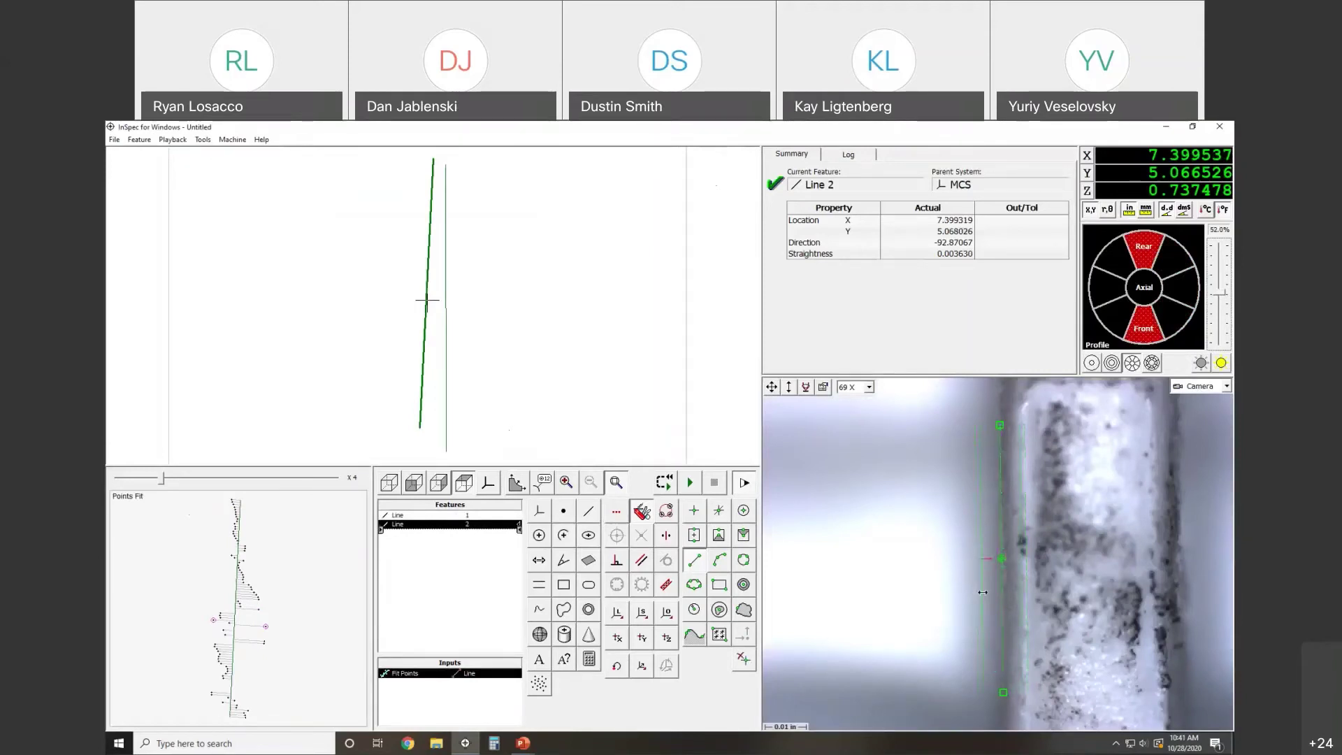
left_click_drag(993, 596, 984, 596)
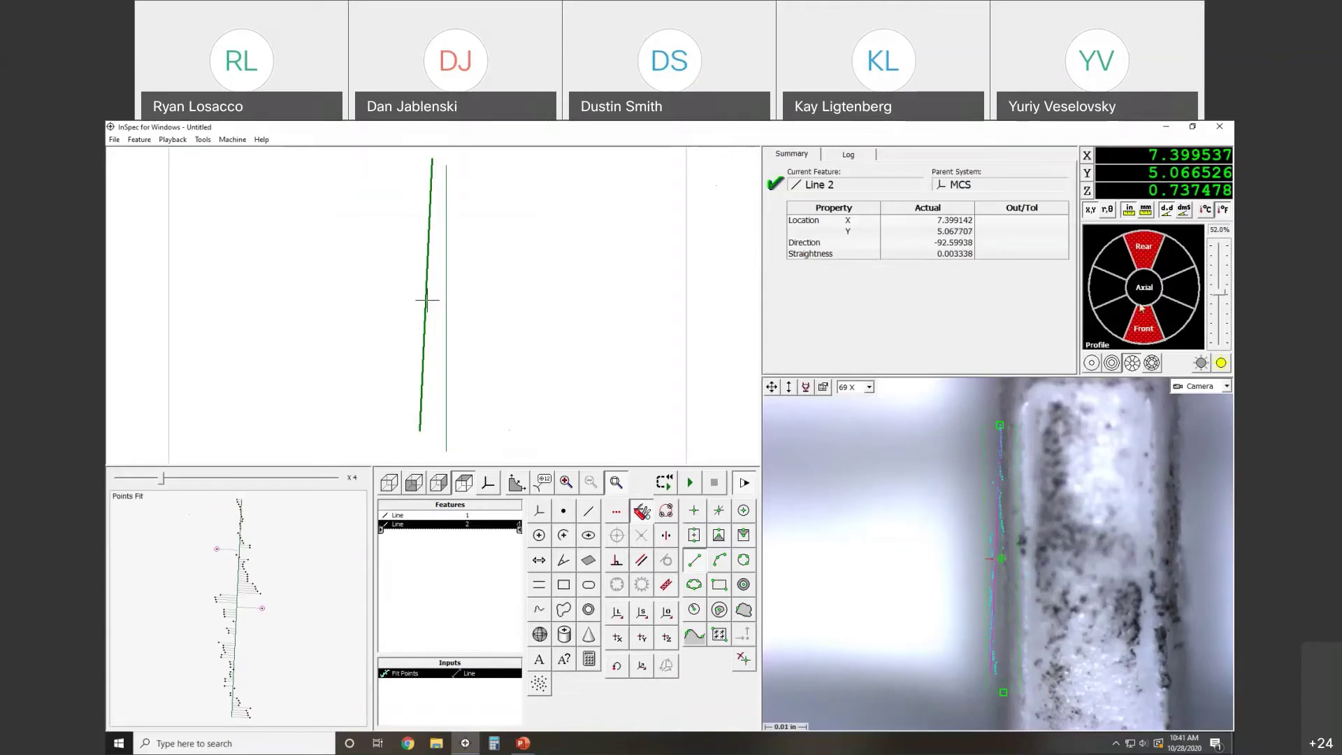
Step: Relight the second line with only the outer Rear and Front segments, auto-leveled, and remeasure it with a narrower search band
left_click(1112, 362)
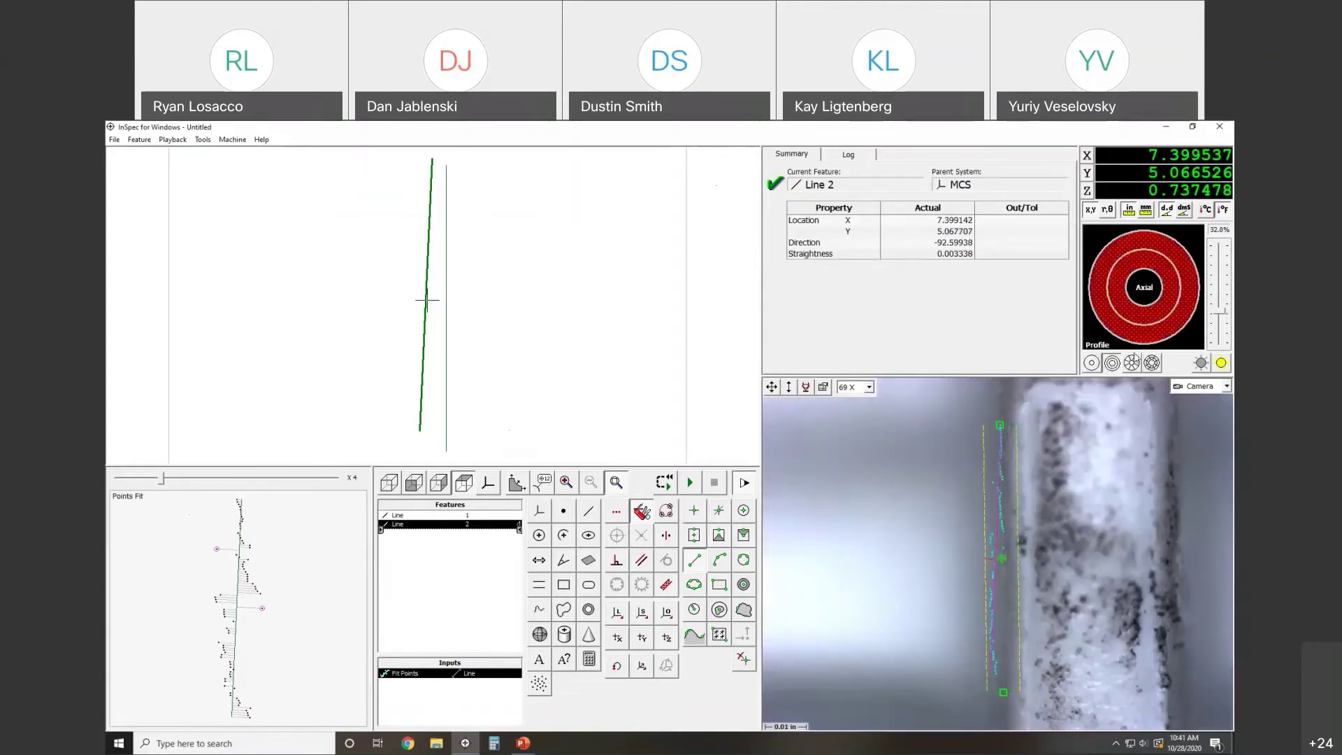
left_click(1152, 363)
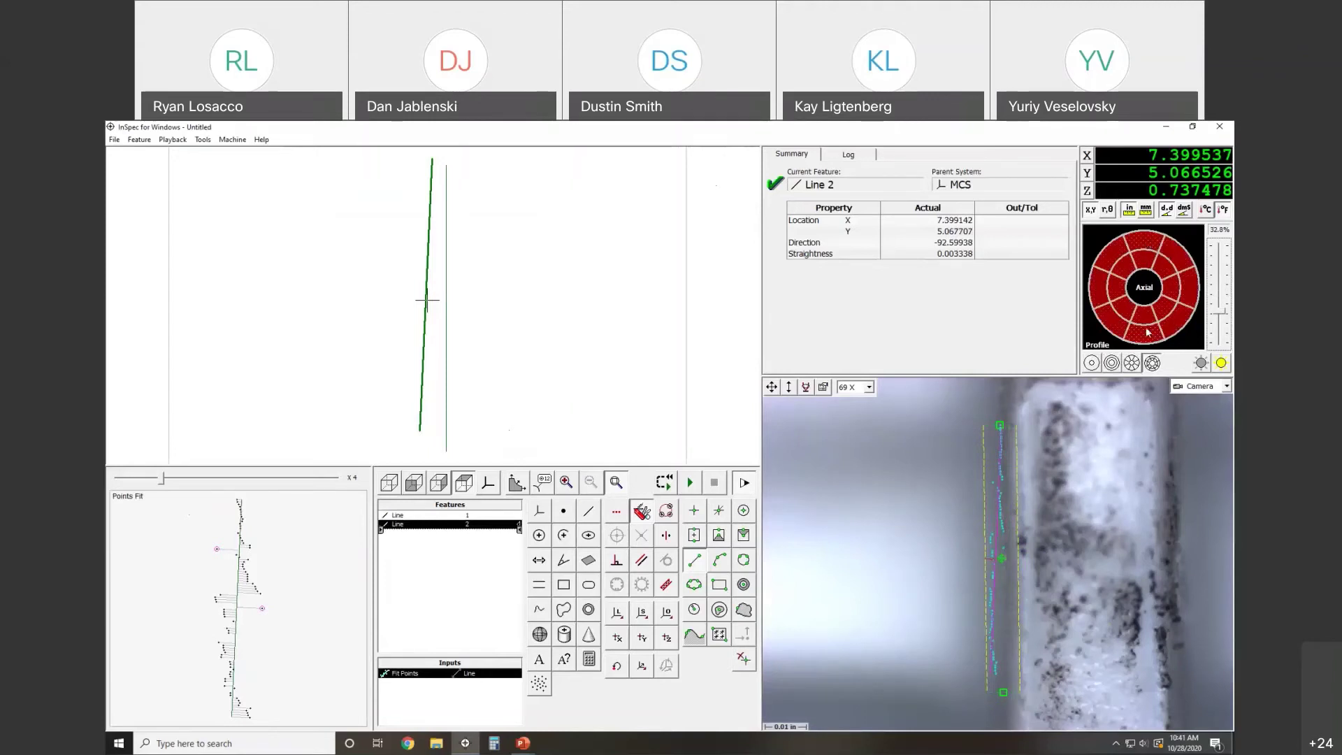
left_click(1221, 363)
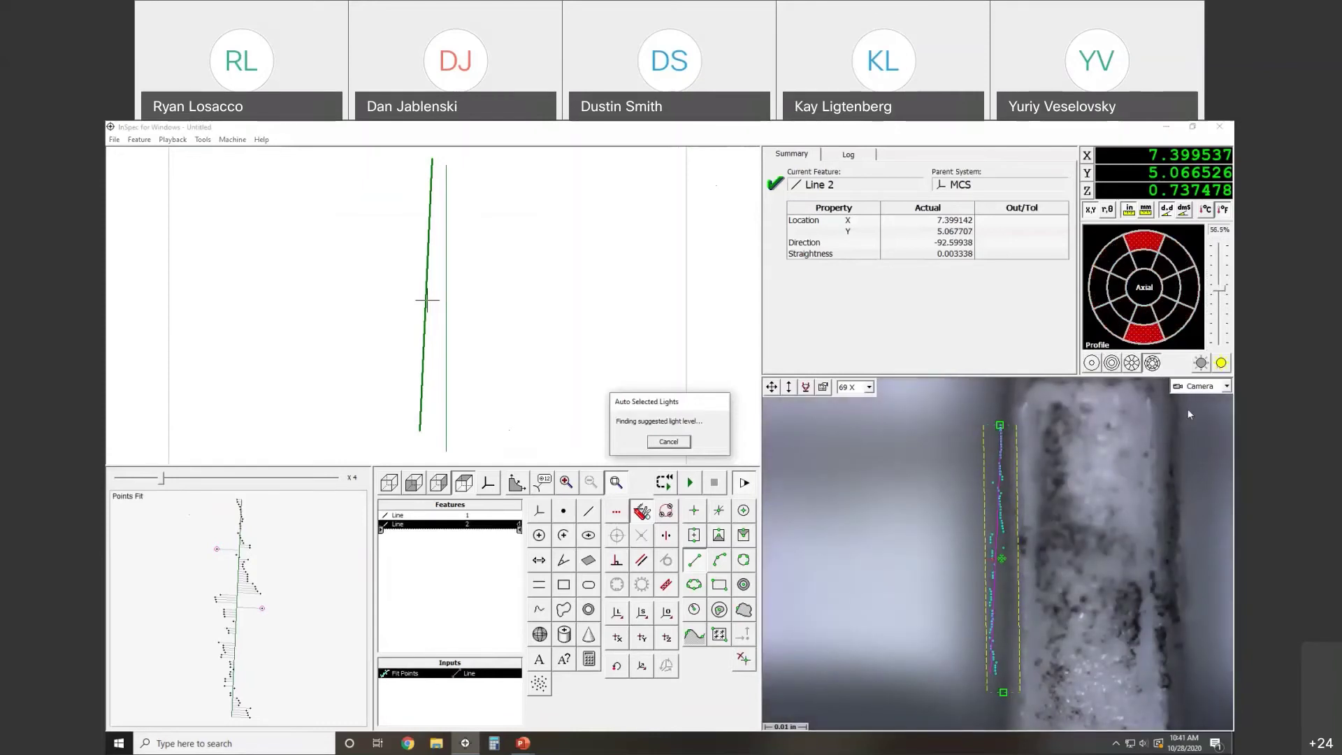
double_click(1001, 558)
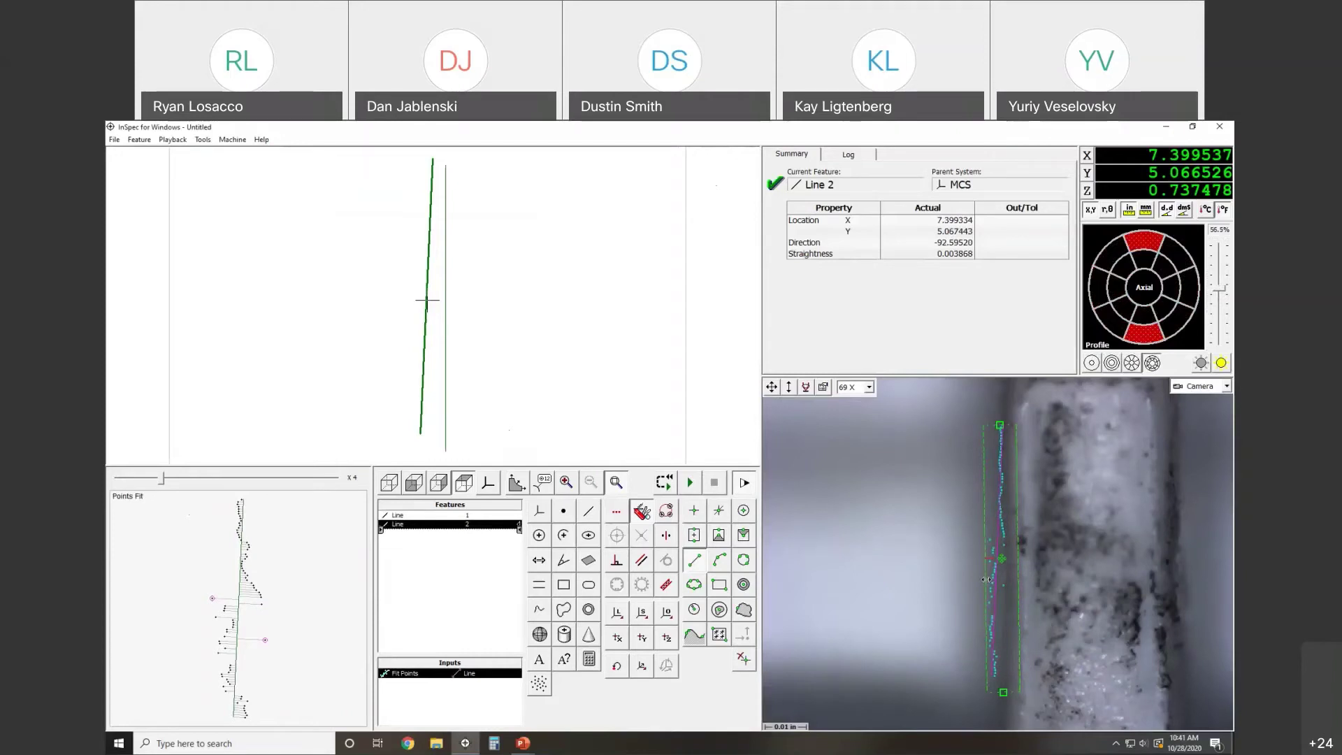
left_click_drag(986, 581, 990, 581)
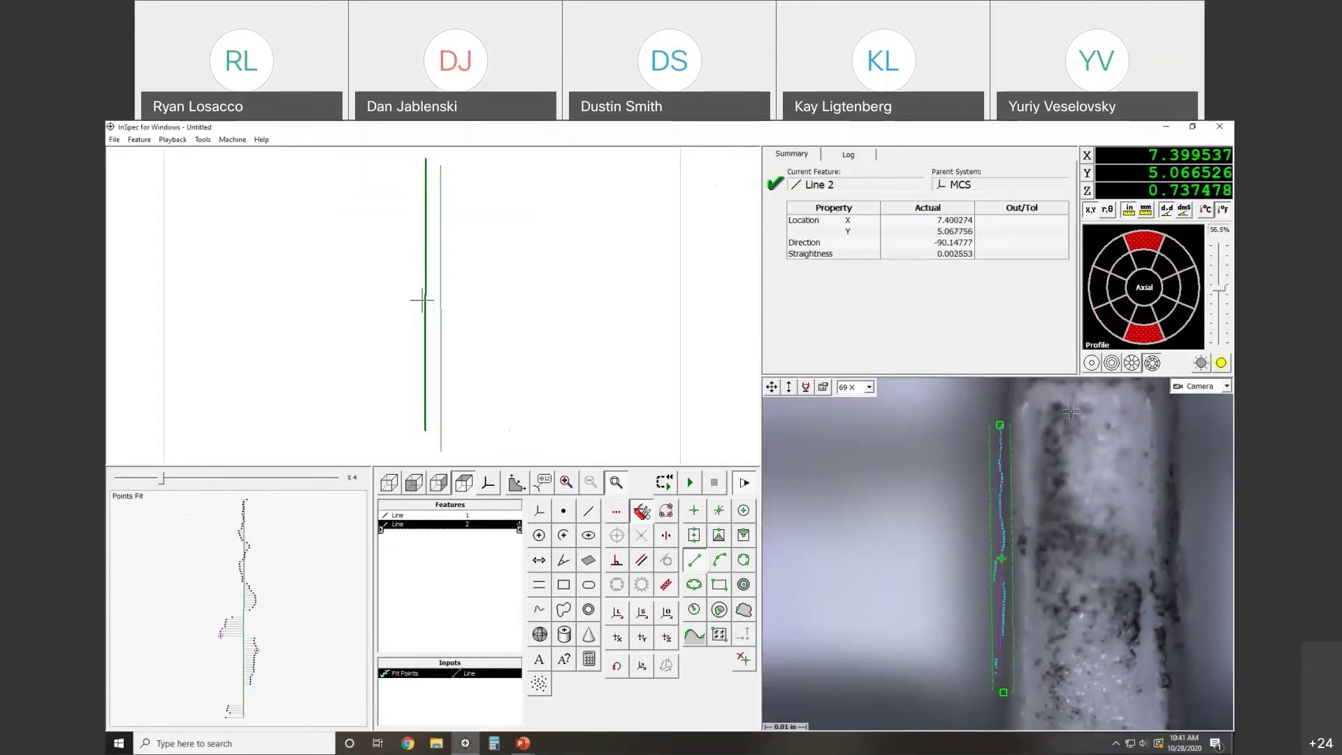
Step: Relight the second line with only the inner Rear and Front segments, auto-leveled, and remeasure it with a narrower, slightly longer search band
left_click(1144, 261)
left_click(1220, 364)
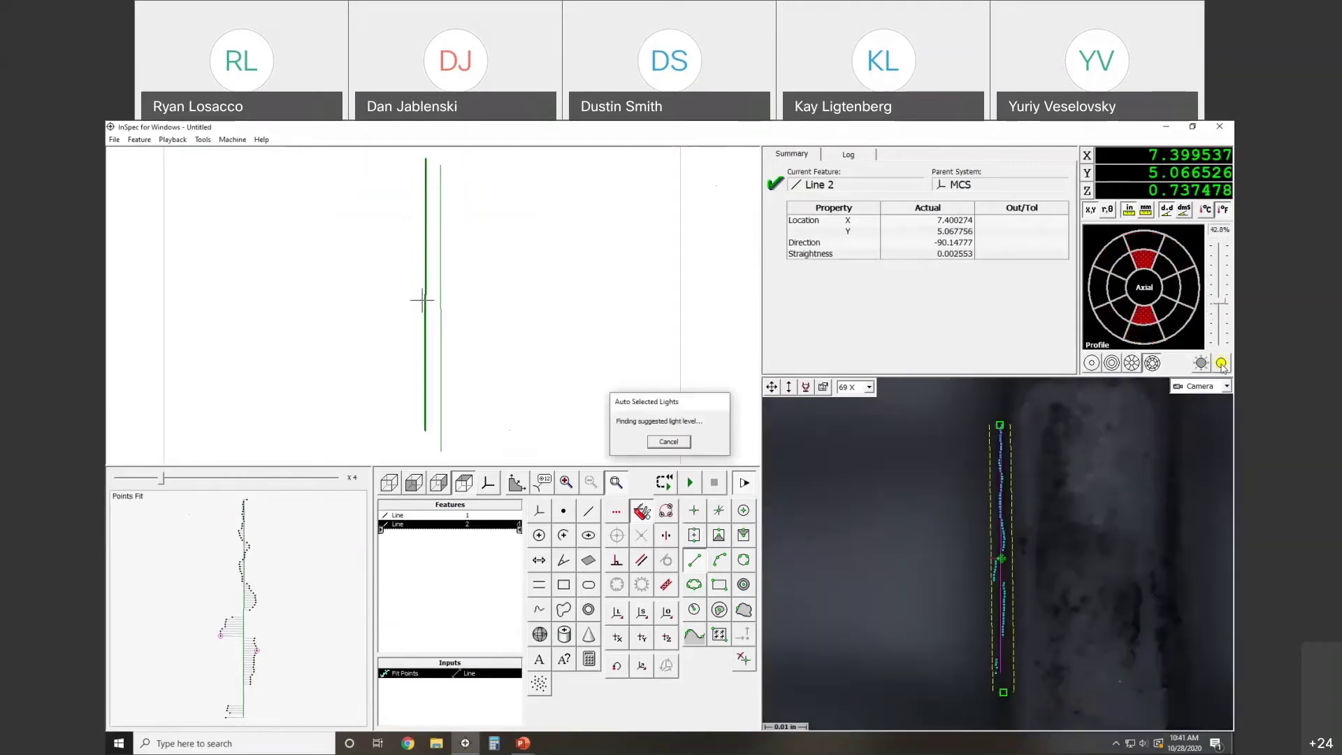
left_click(1001, 557)
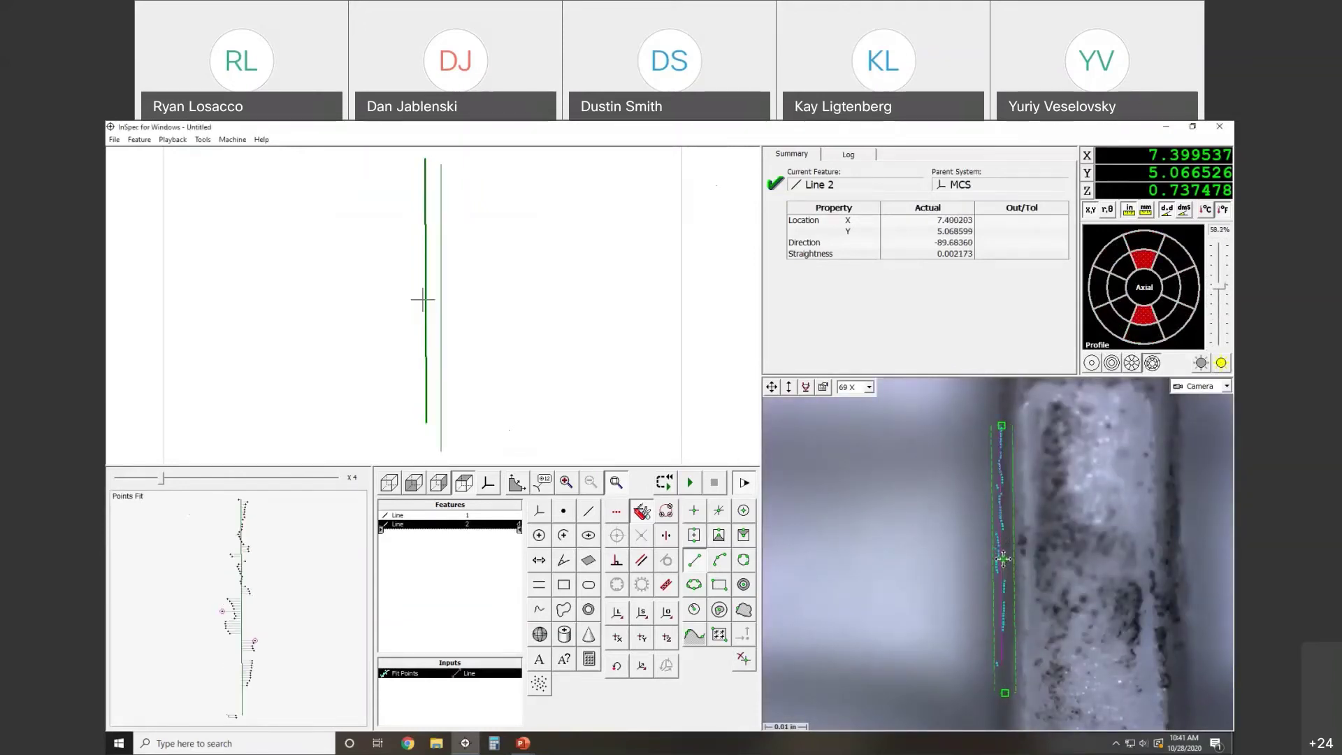
left_click_drag(992, 559, 1004, 559)
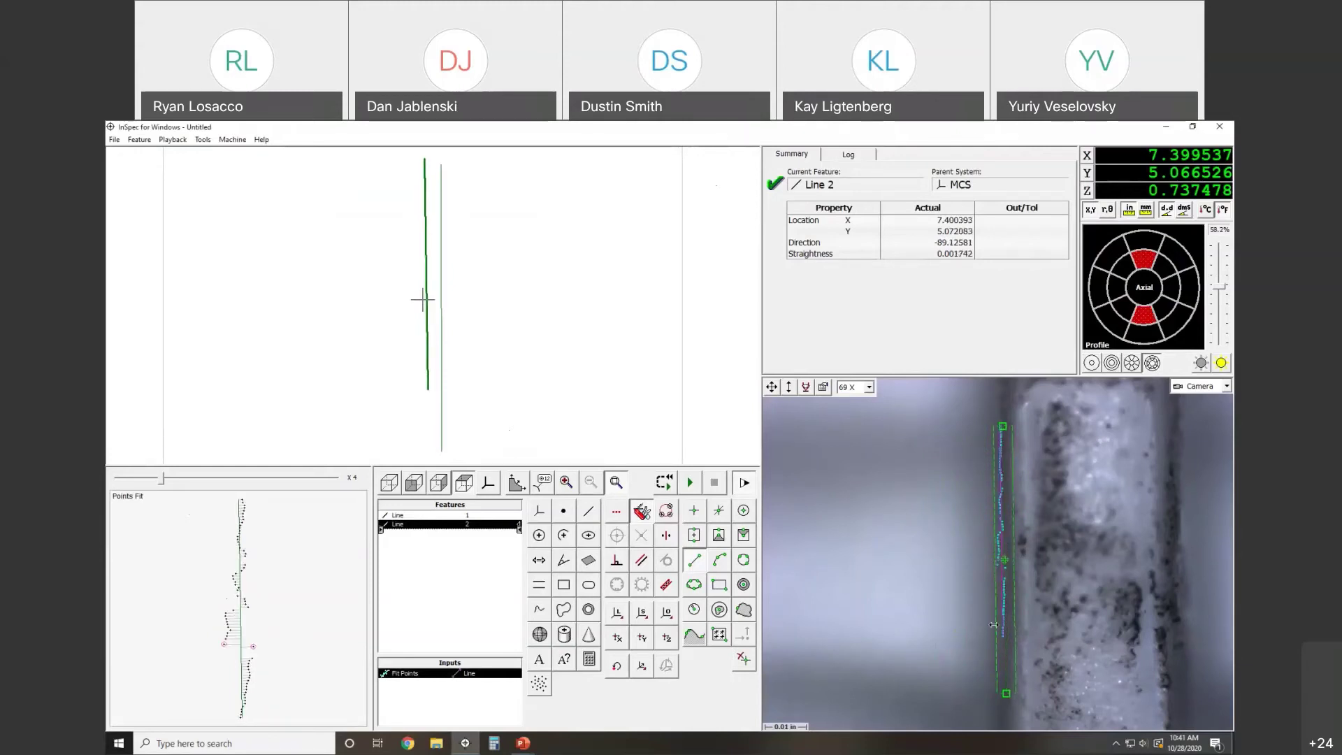
left_click_drag(1007, 693, 1007, 699)
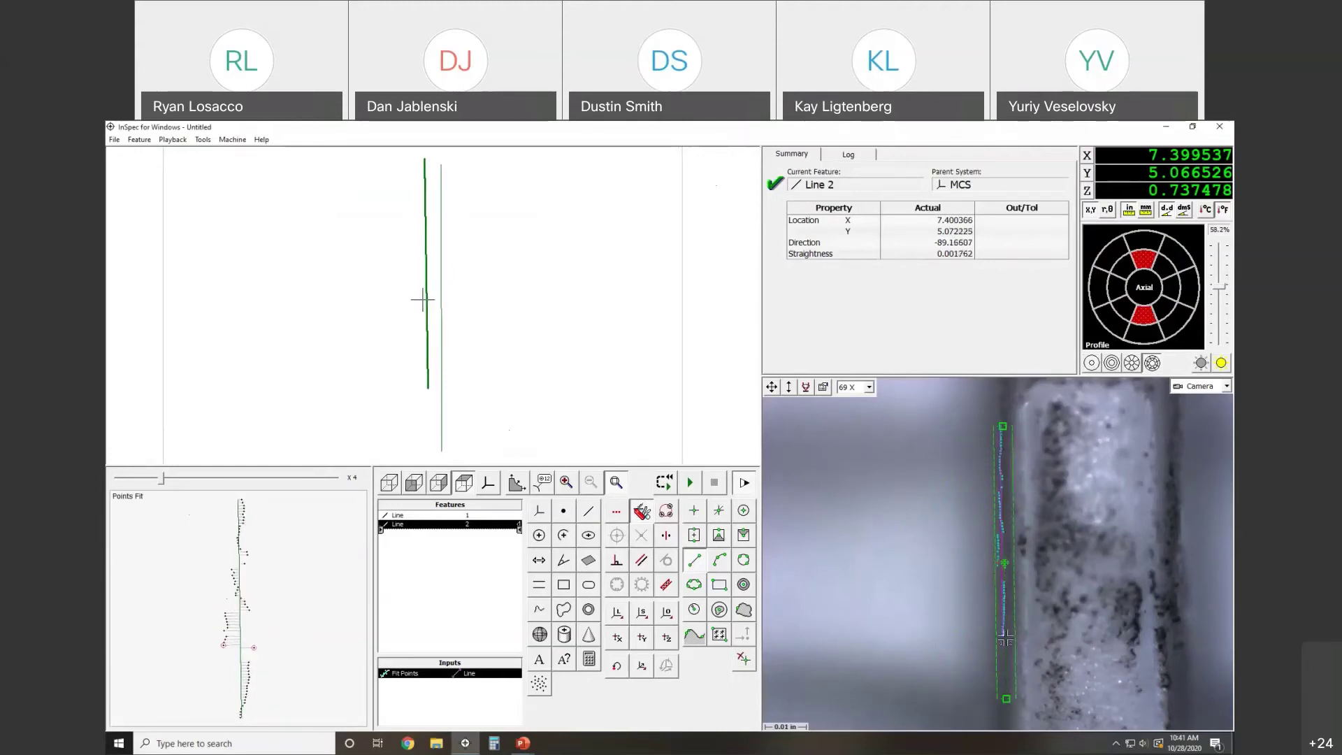
Step: Remeasure the second line with the four cardinal inner segments lit at 45.0% intensity, and auto-level the four diagonal inner segments alone
left_click(1117, 292)
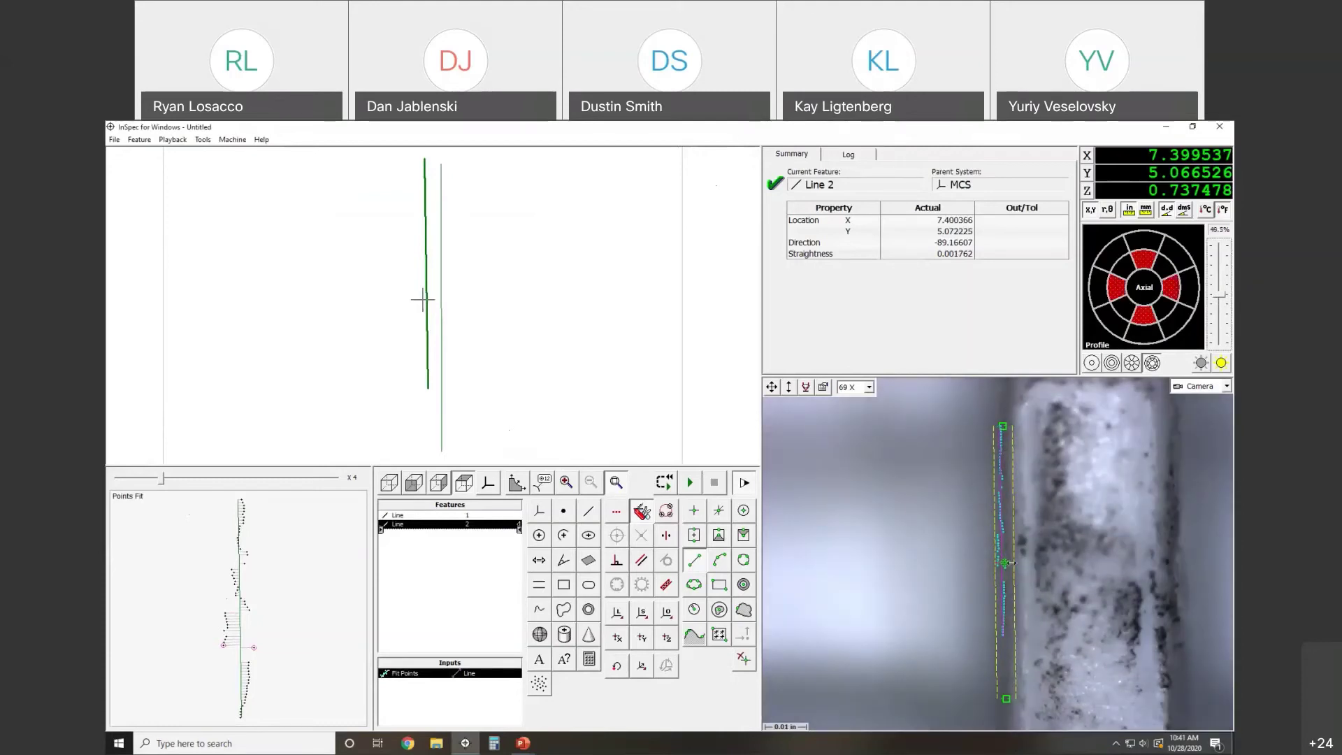
left_click(1218, 310)
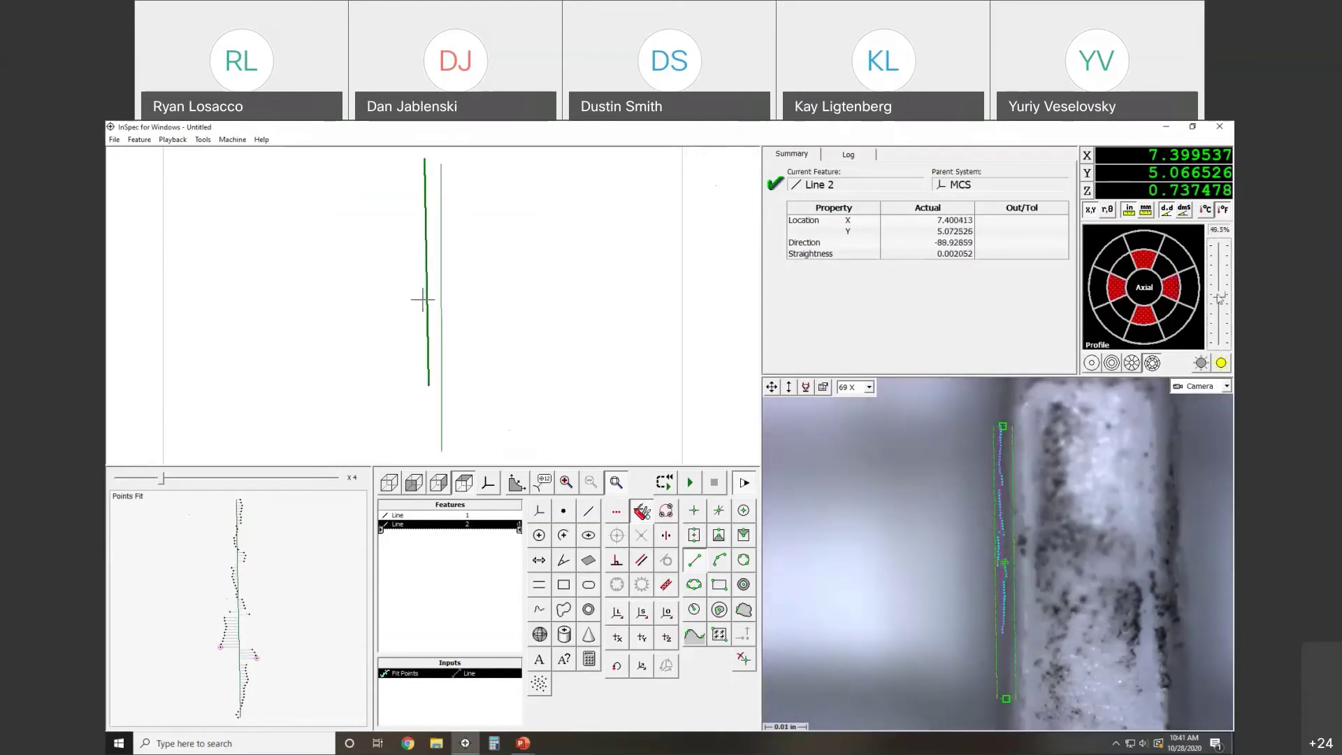
left_click_drag(1220, 308, 1219, 302)
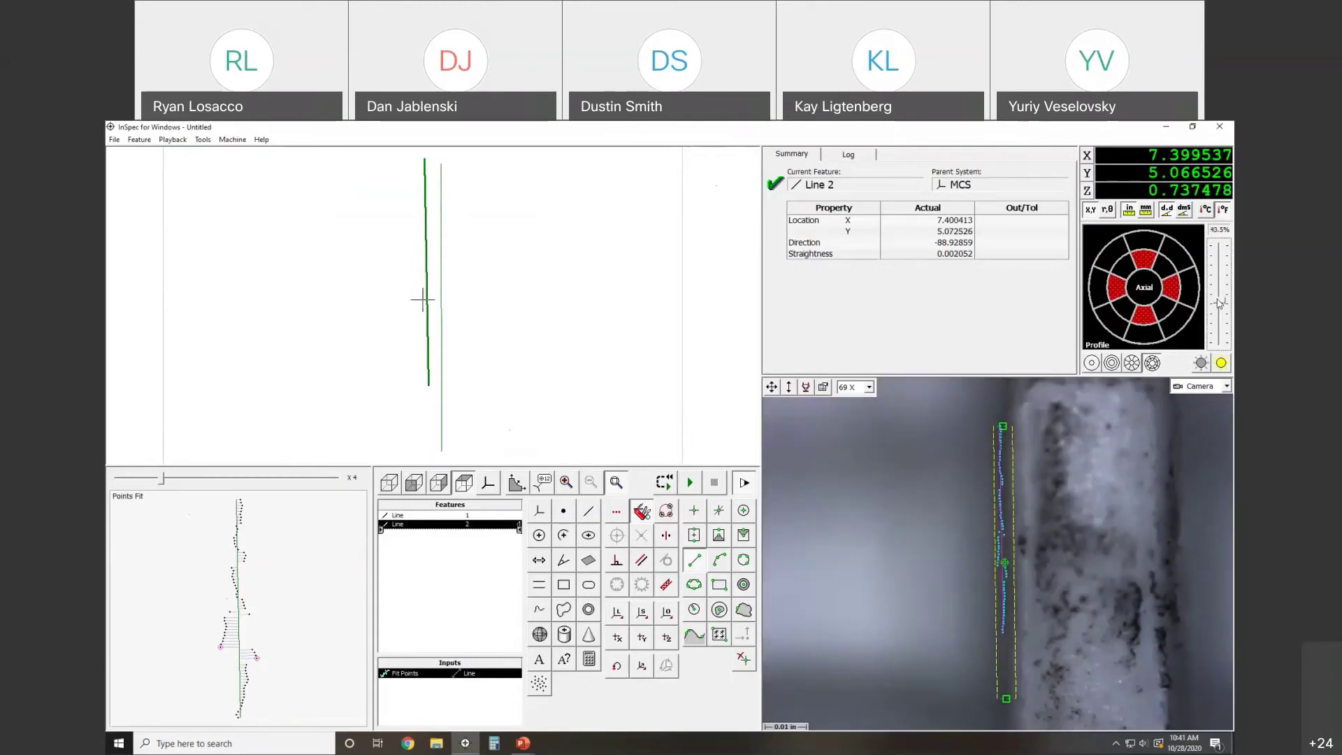
mouse_move(1000, 566)
left_mouse_down()
mouse_move(940, 580)
mouse_move(1004, 564)
left_mouse_up()
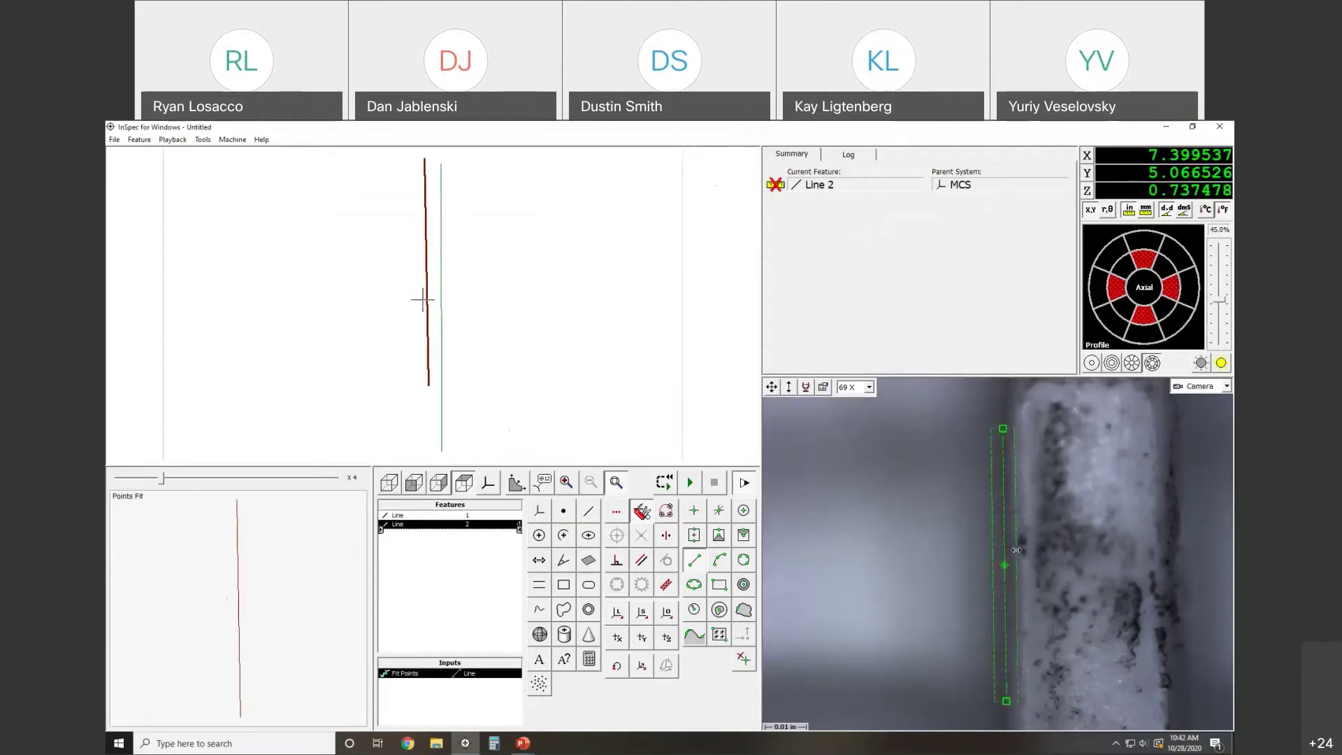
left_click(1221, 362)
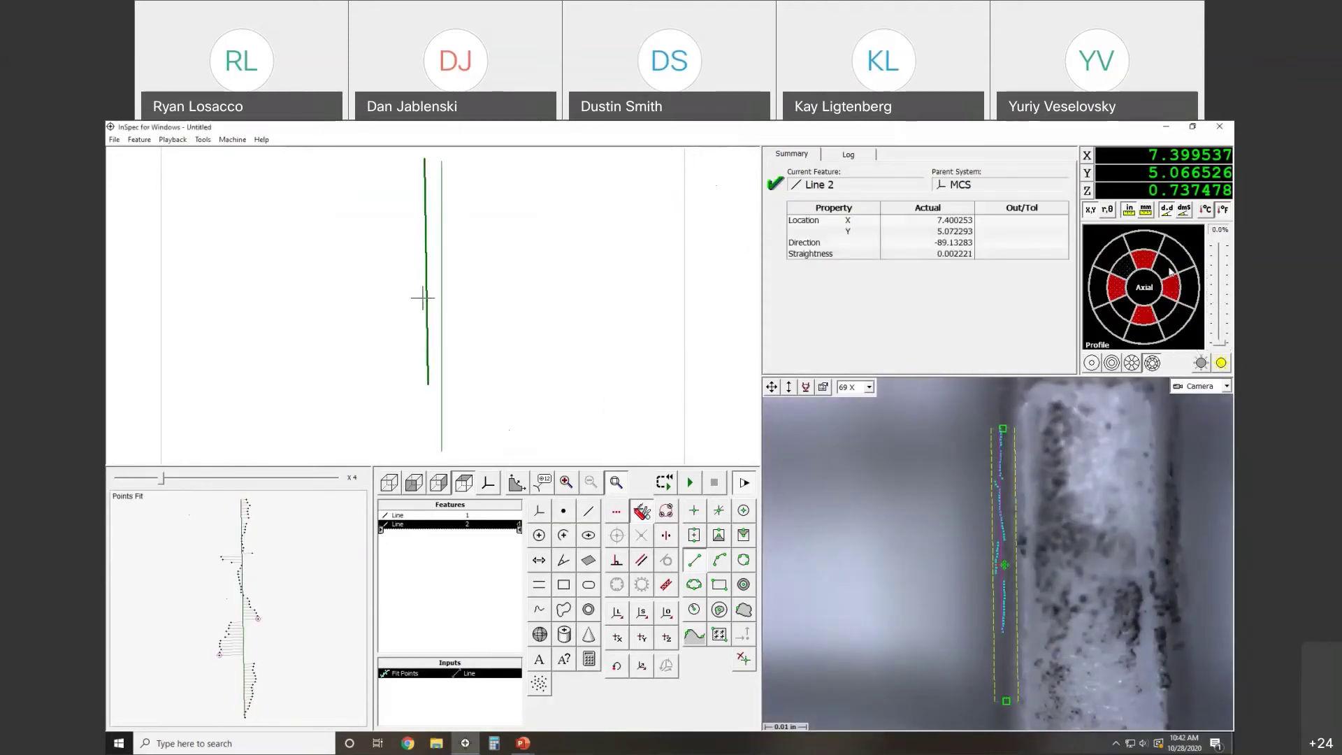
left_click(1221, 363)
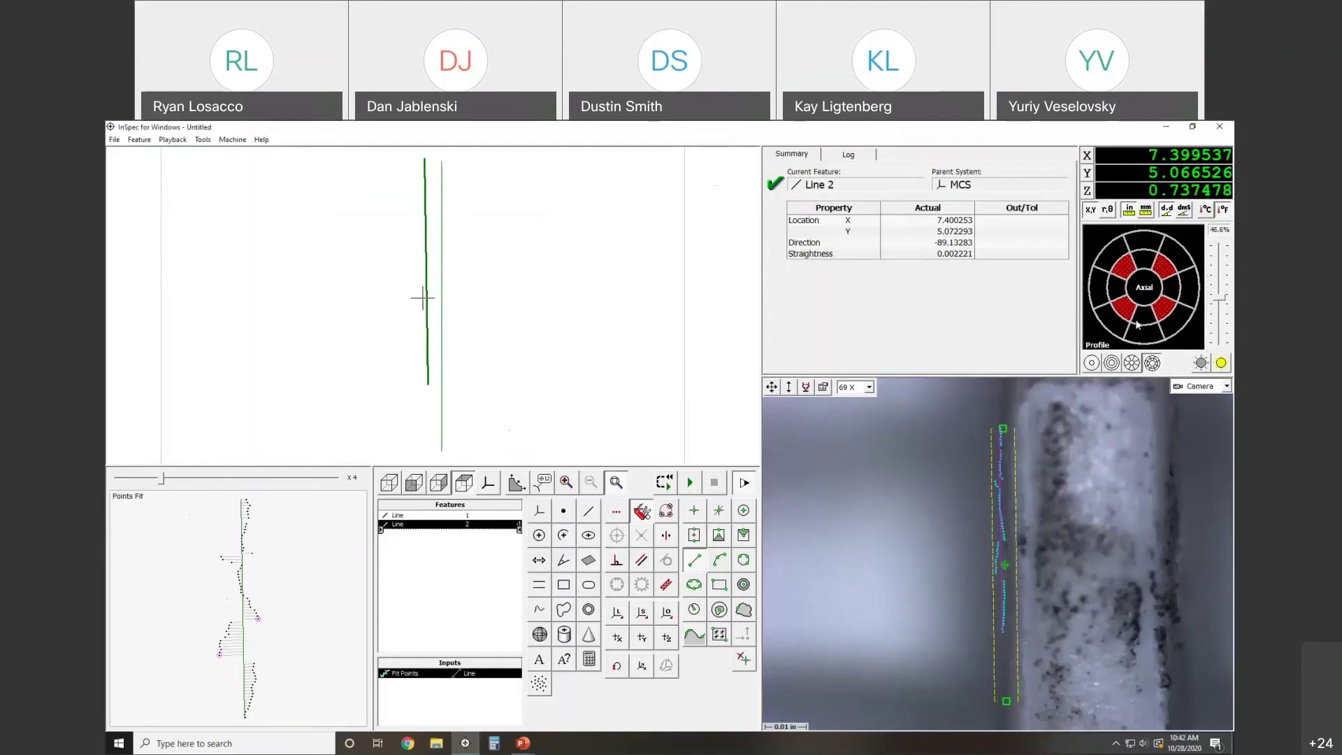
Step: Switch to the Lighting Tips And Tricks presentation in PowerPoint and show slide 7, Lighting Control Window
key("alt+Tab")
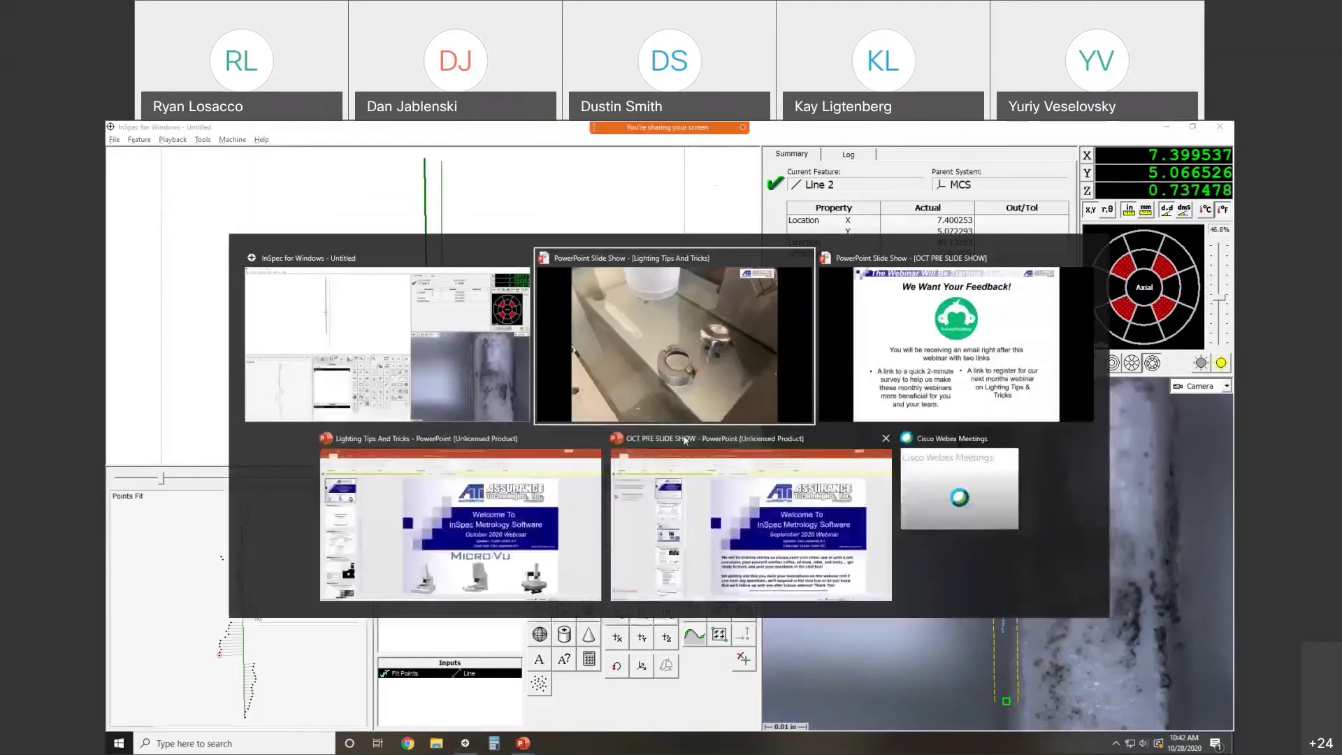
key("alt+Tab")
key("alt+Tab")
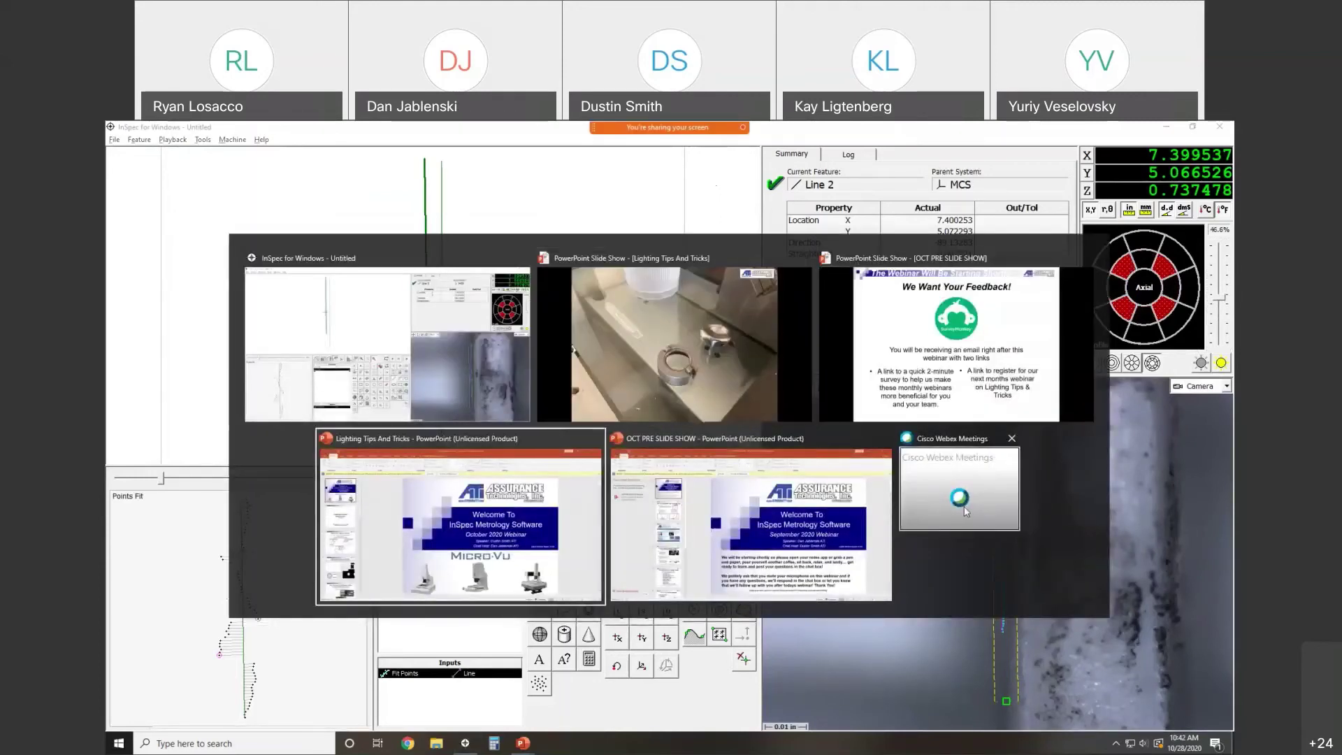
scroll(204, 547, "down", 5)
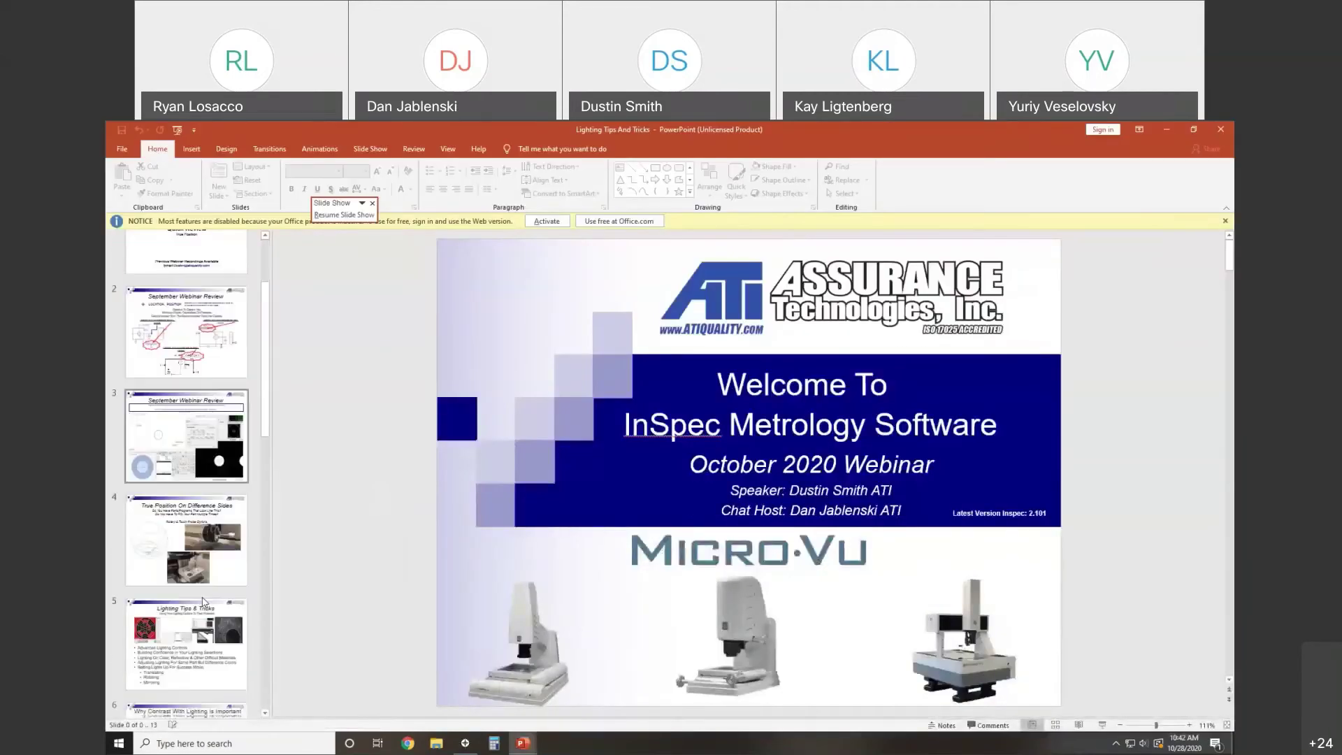
scroll(203, 547, "down", 2)
left_click(205, 574)
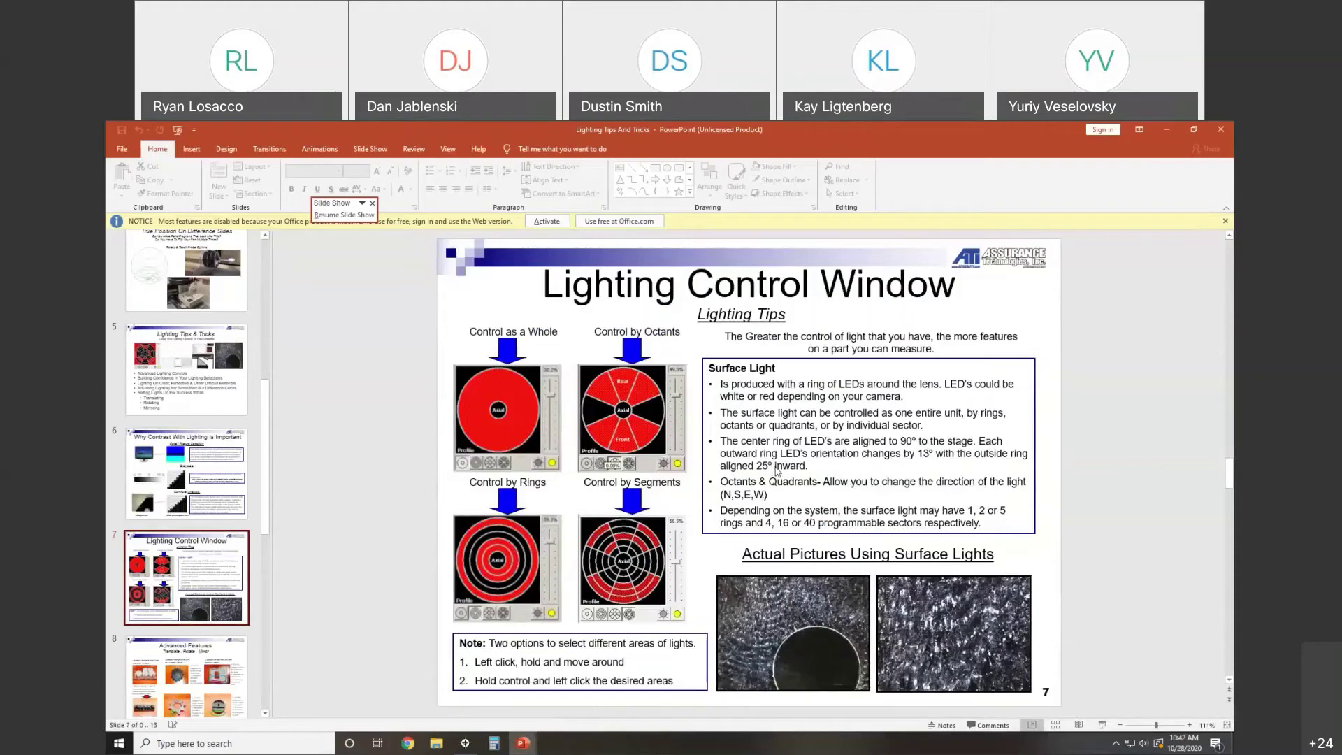
Step: Switch back to InSpec, set the camera magnification to 18 X and bring the toothed metal ring into view
key("alt+Tab")
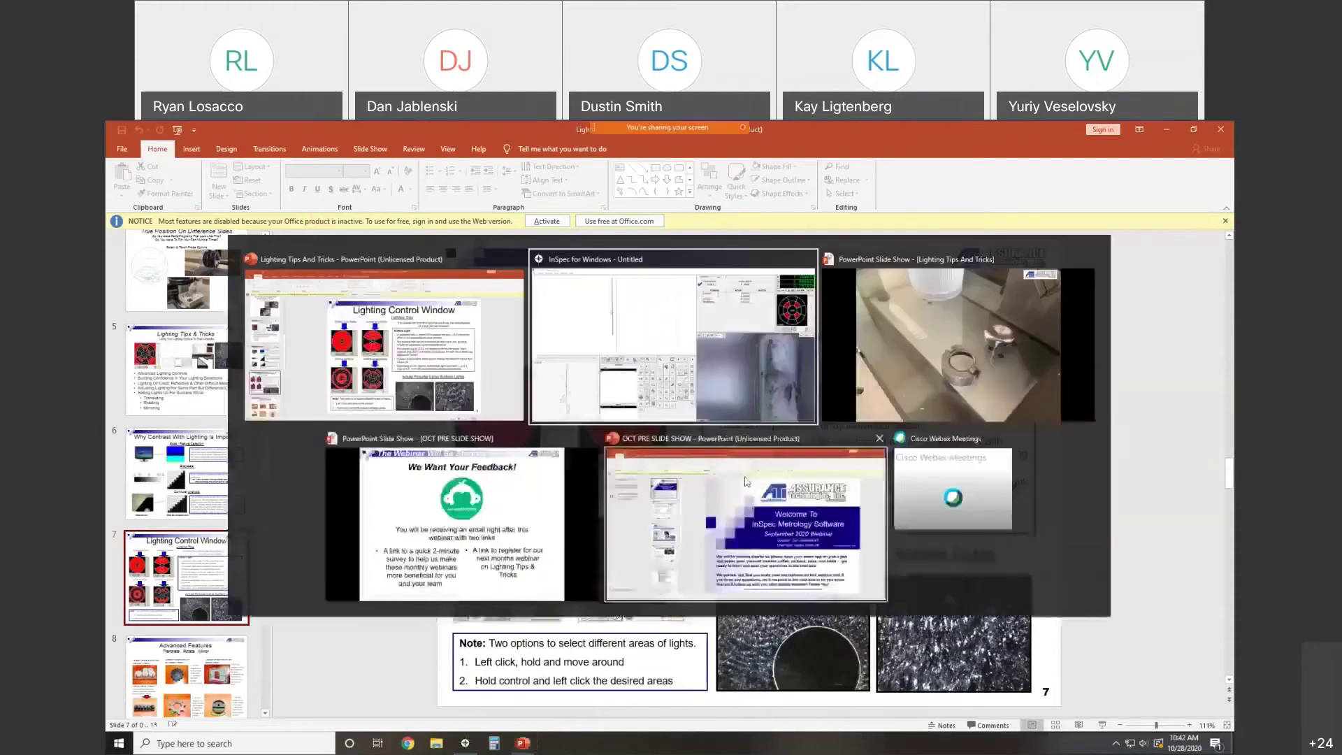
left_click(741, 399)
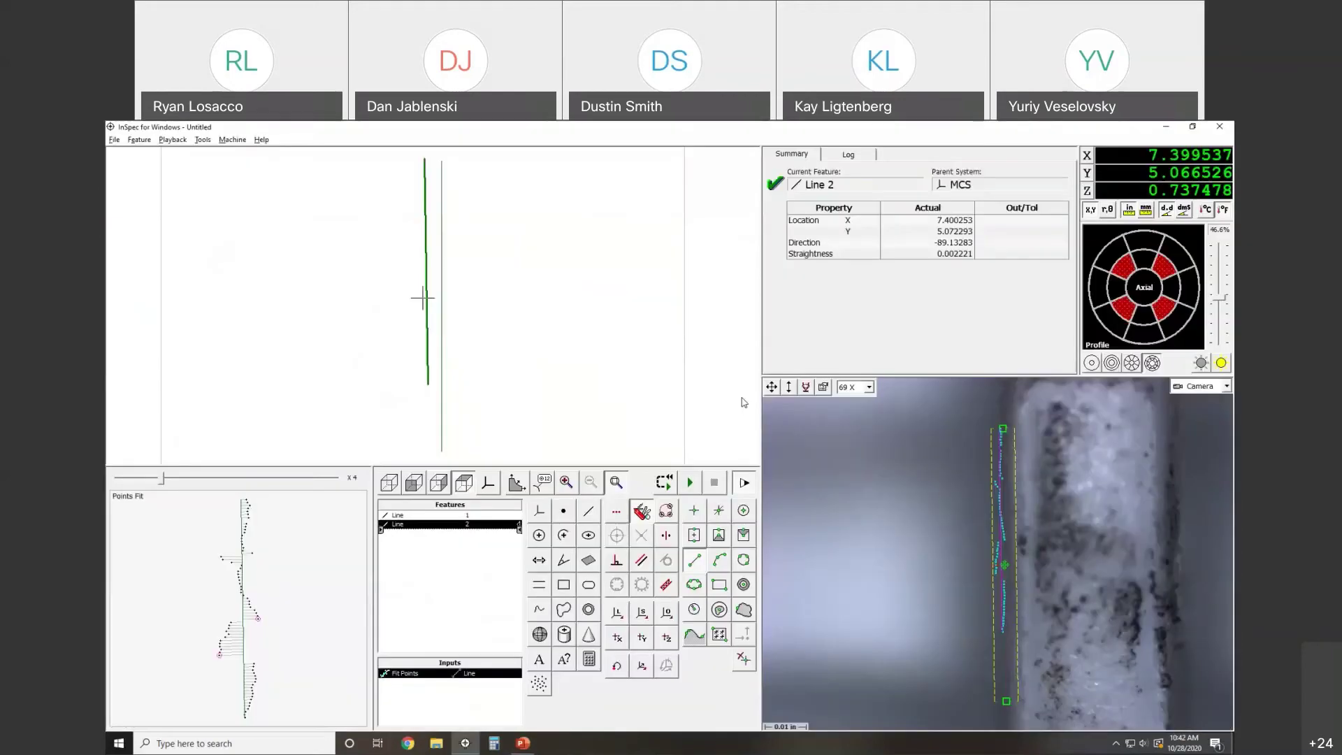
key("alt")
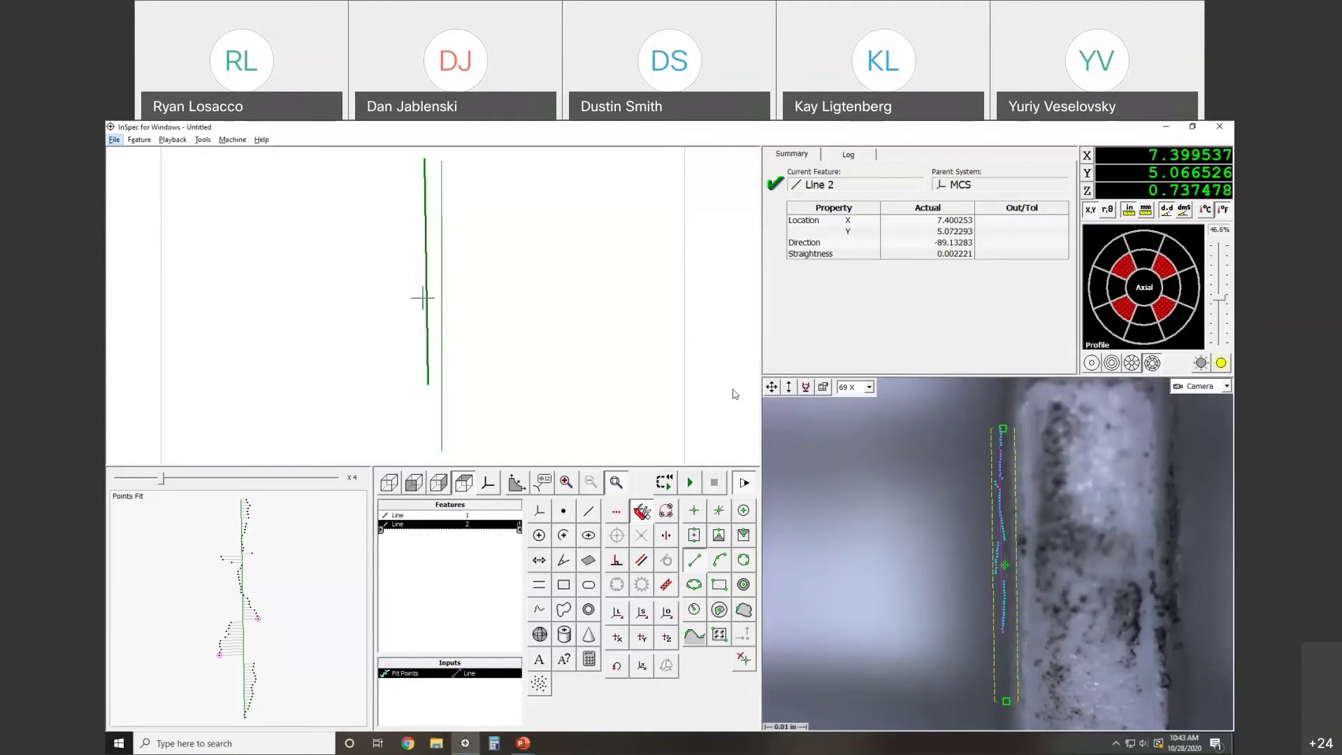
left_click(733, 394)
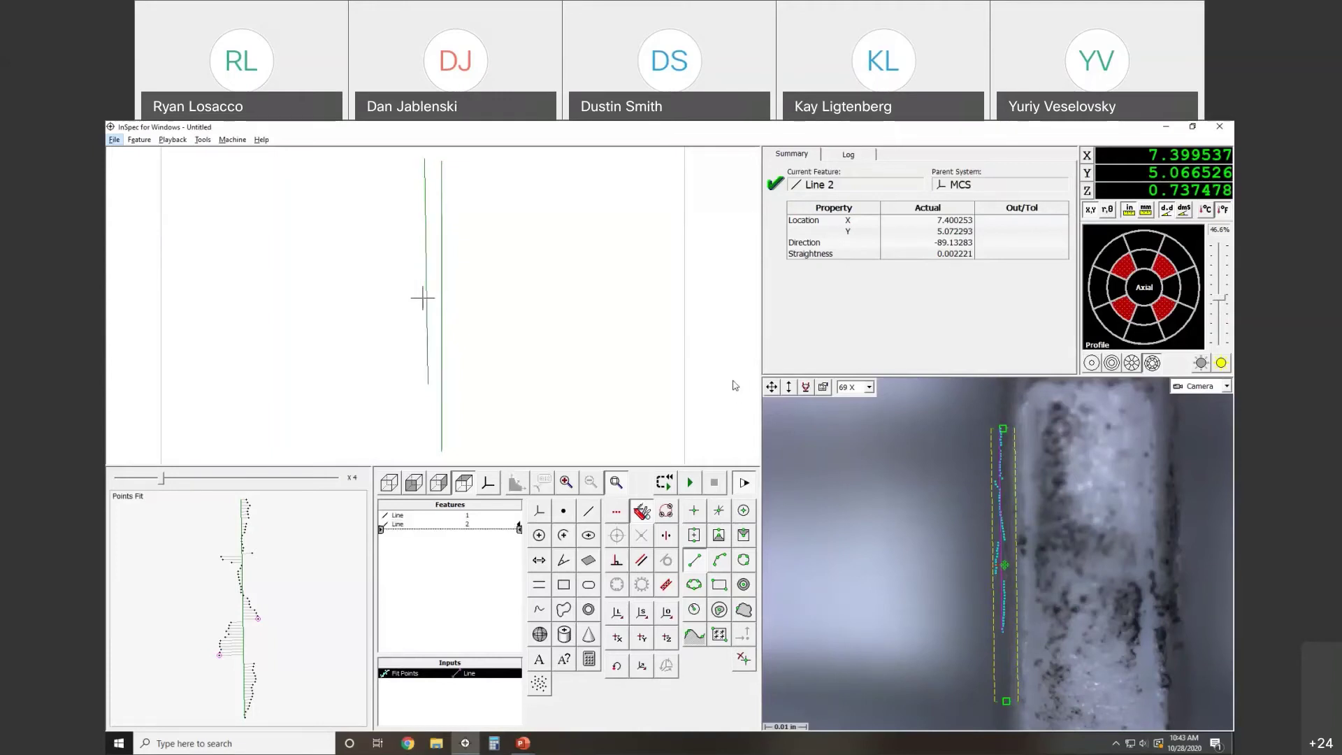
left_click(771, 393)
left_click(869, 387)
left_click(849, 401)
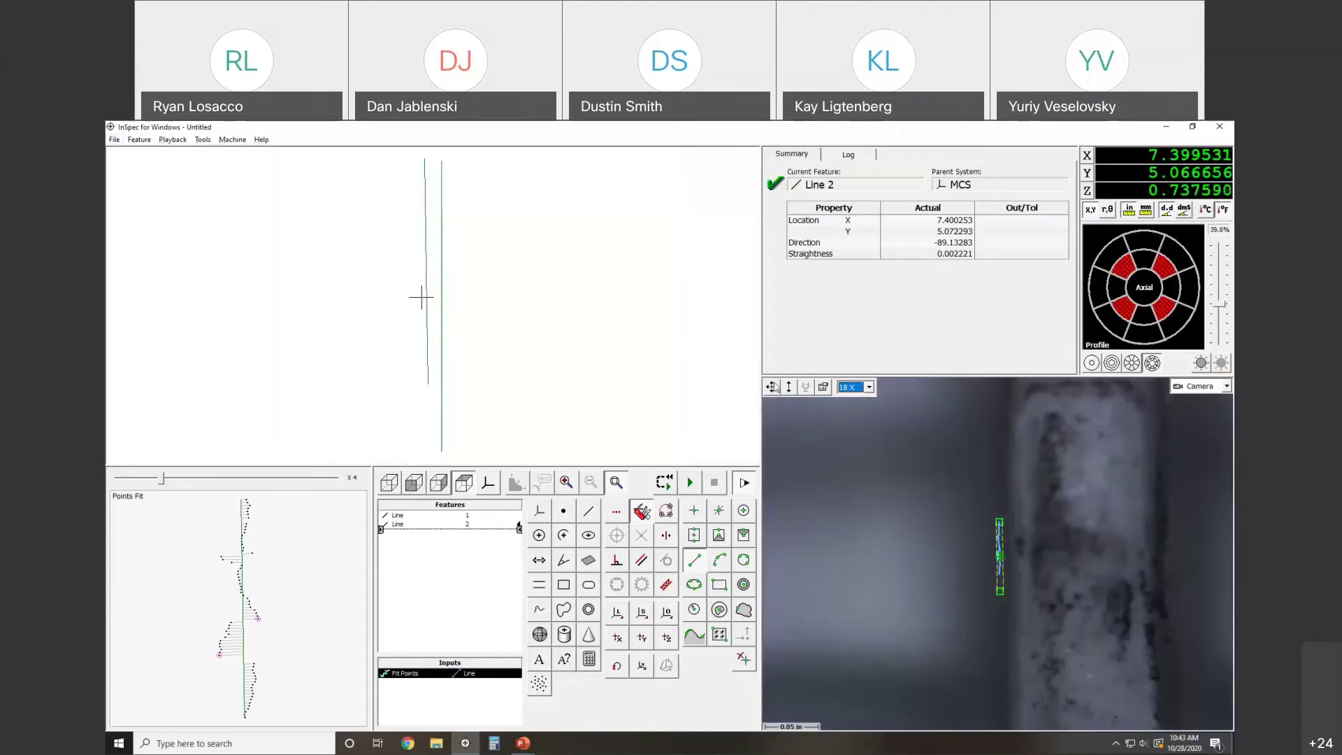
left_click_drag(771, 386, 518, 397)
left_click_drag(772, 387, 775, 327)
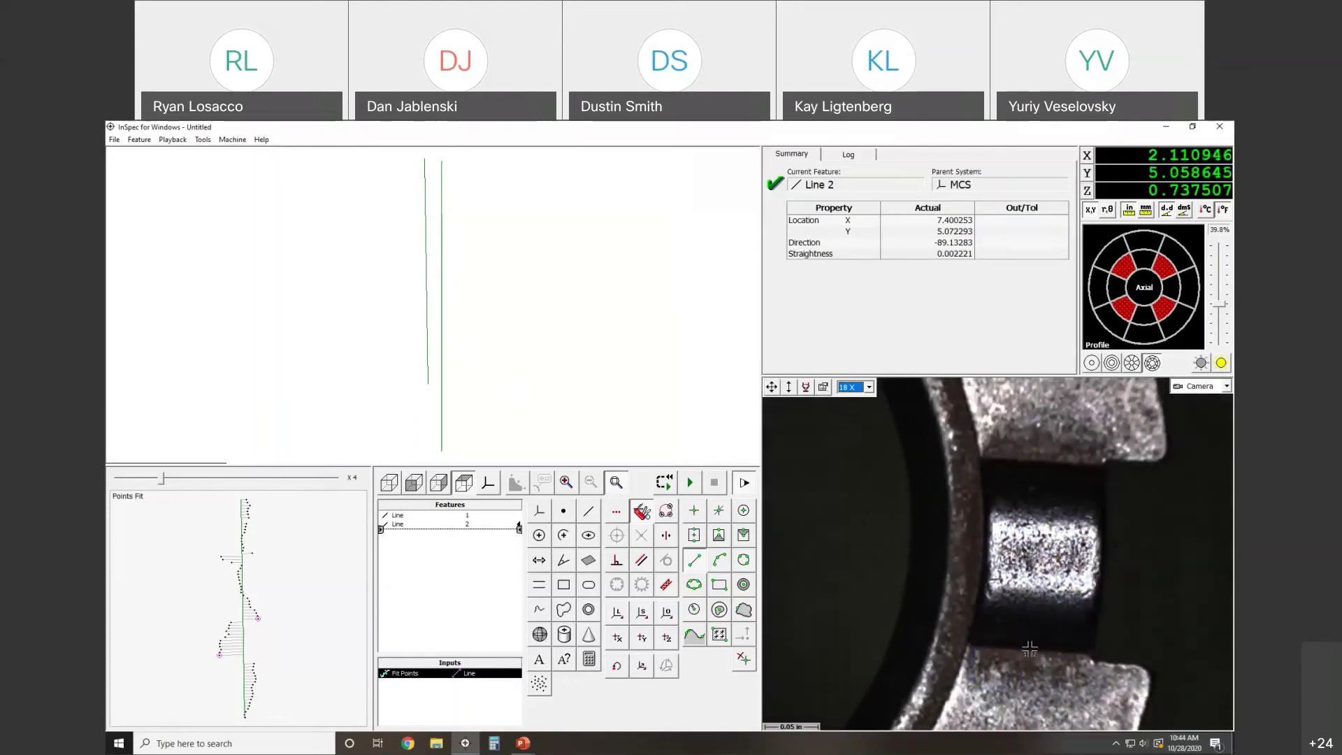
Step: Position the camera near the notch between two teeth and show the crosshair overlay
right_click(1031, 565)
left_click(1057, 574)
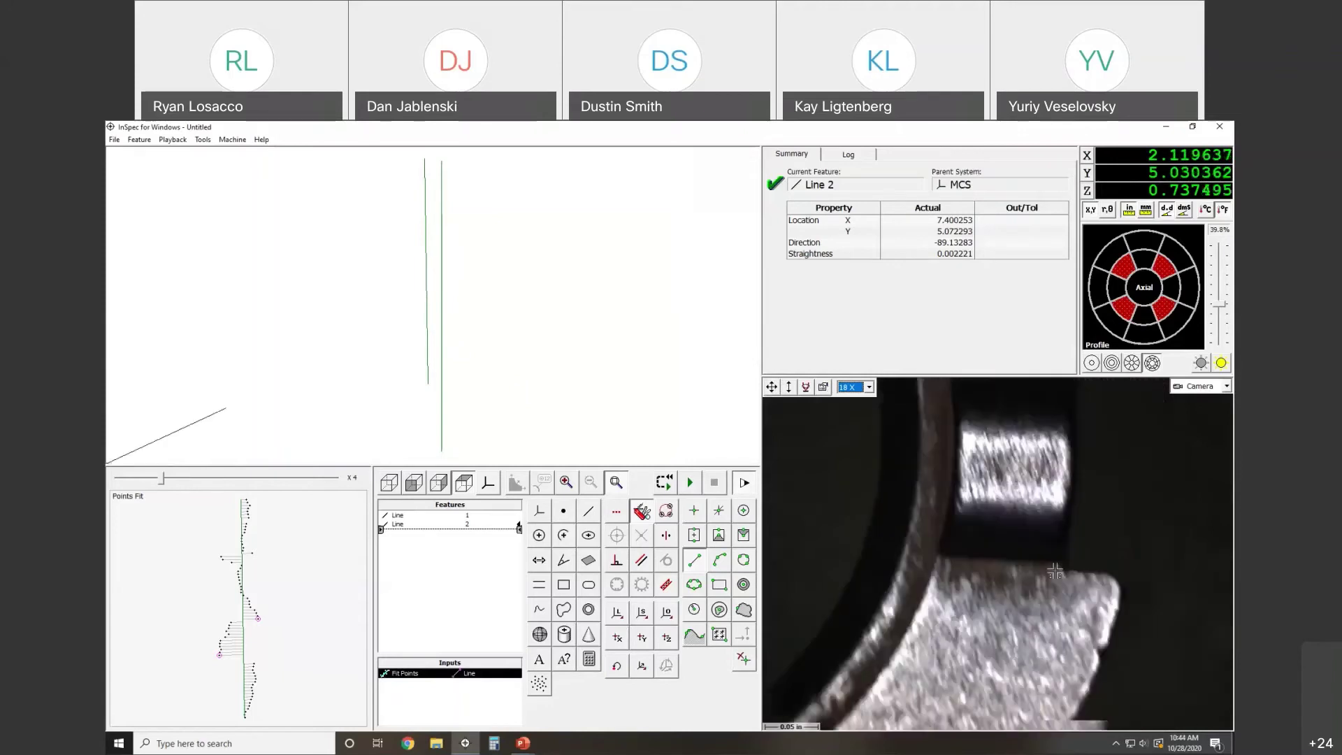
right_click(997, 554)
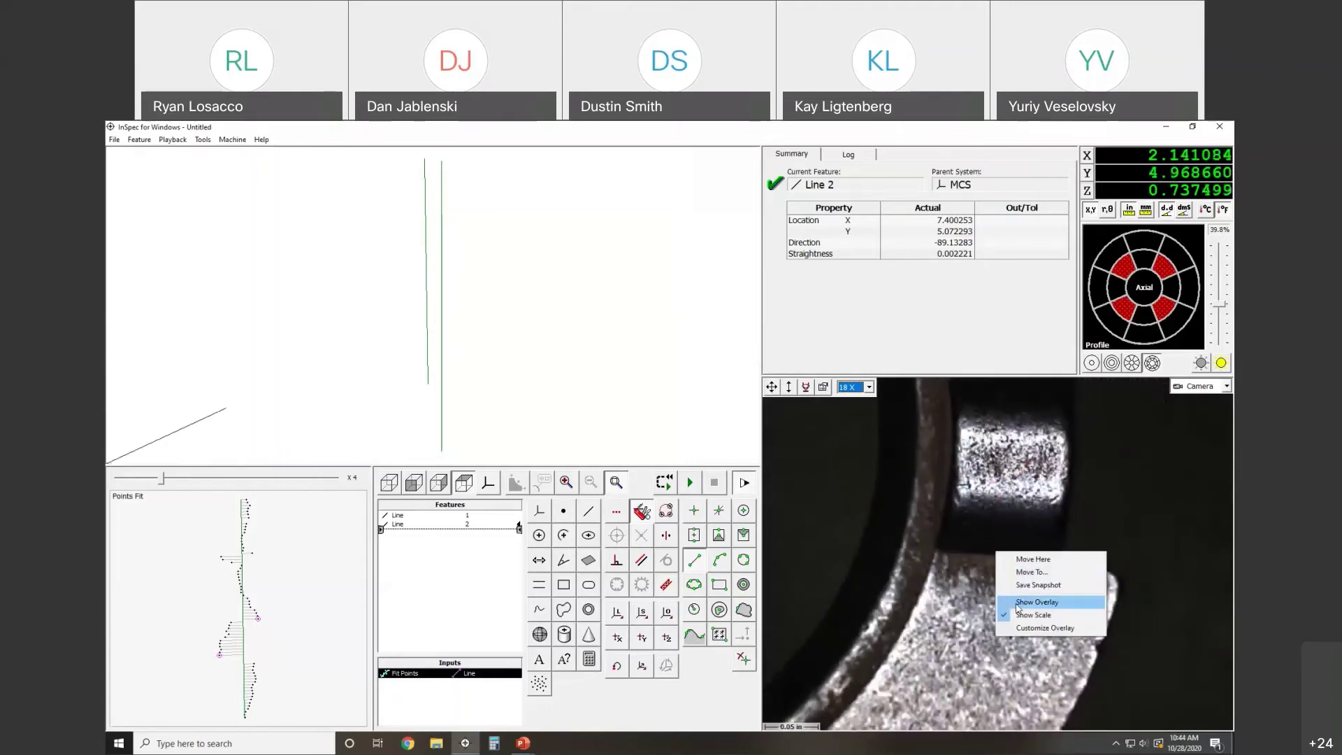
left_click(1010, 602)
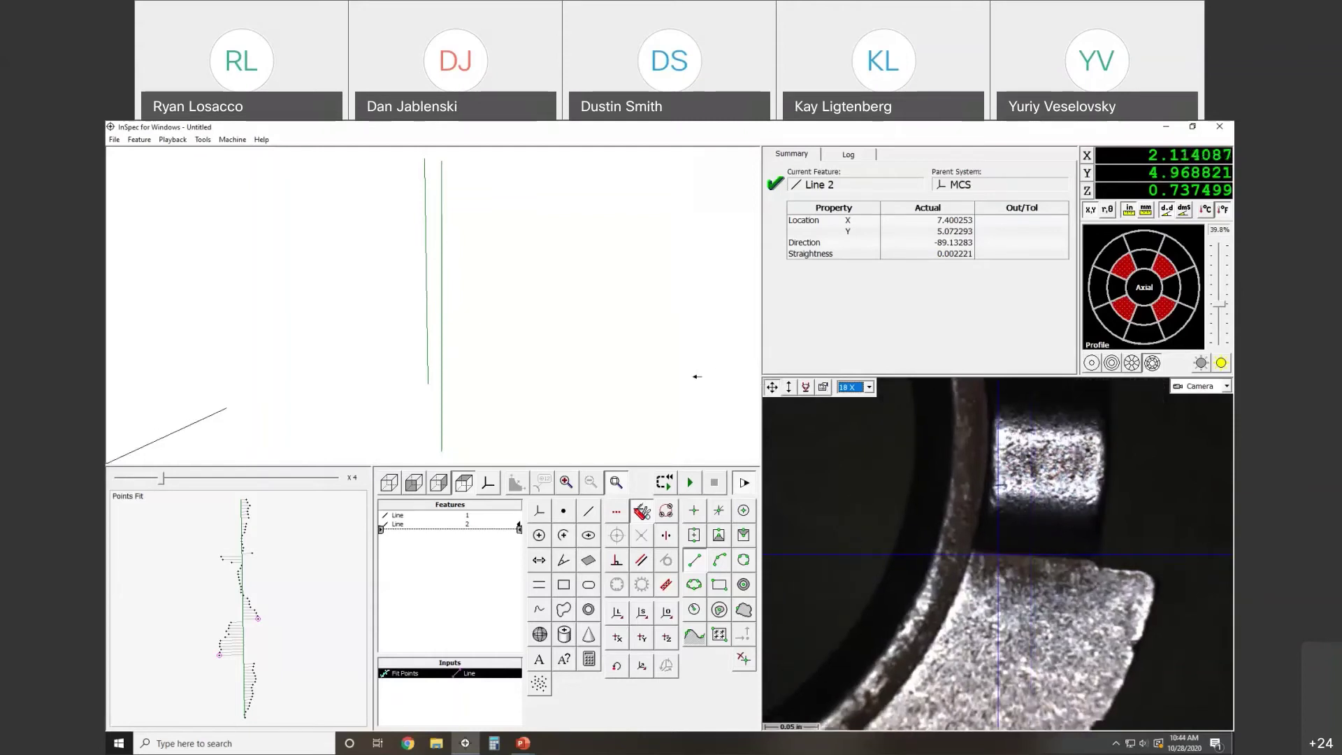
Step: Backlight the ring's bore edge with the Profile light, focus on it, and start a new program without saving the current one
left_click(1092, 364)
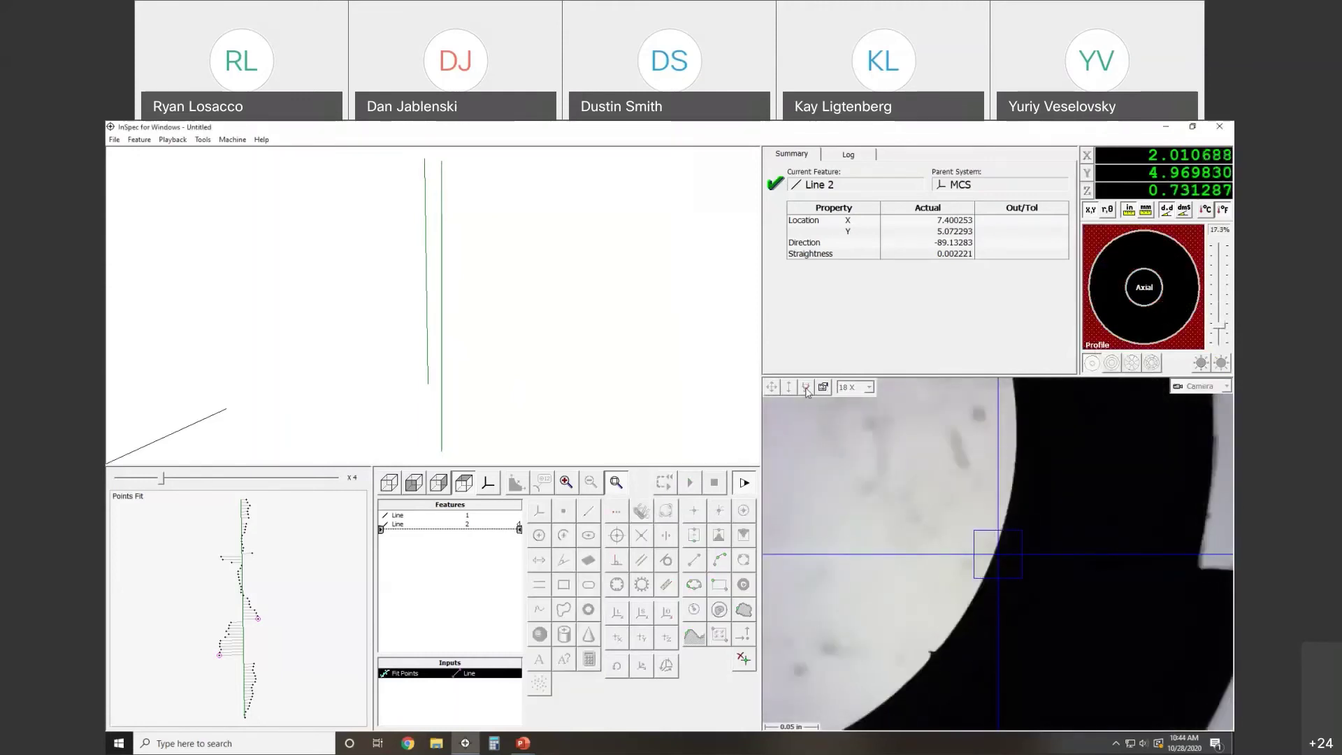
left_click(539, 535)
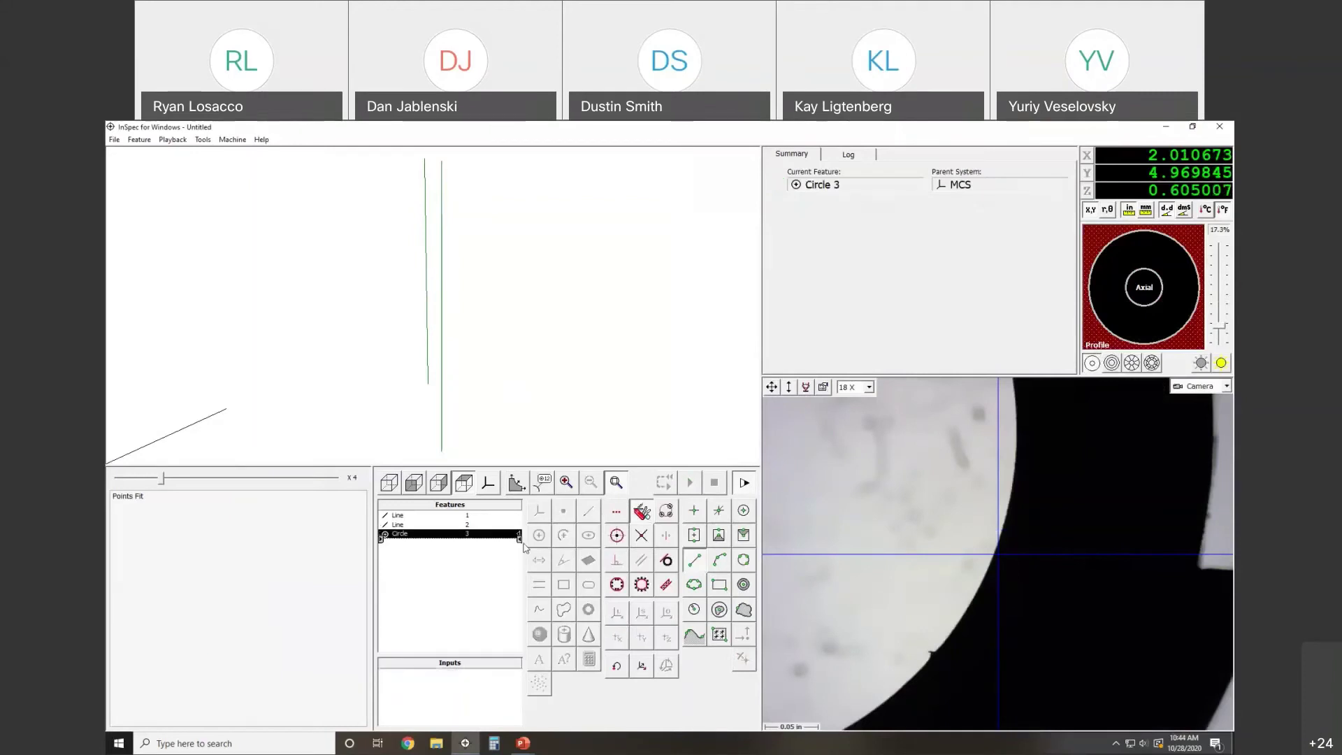
left_click(114, 139)
left_click(133, 153)
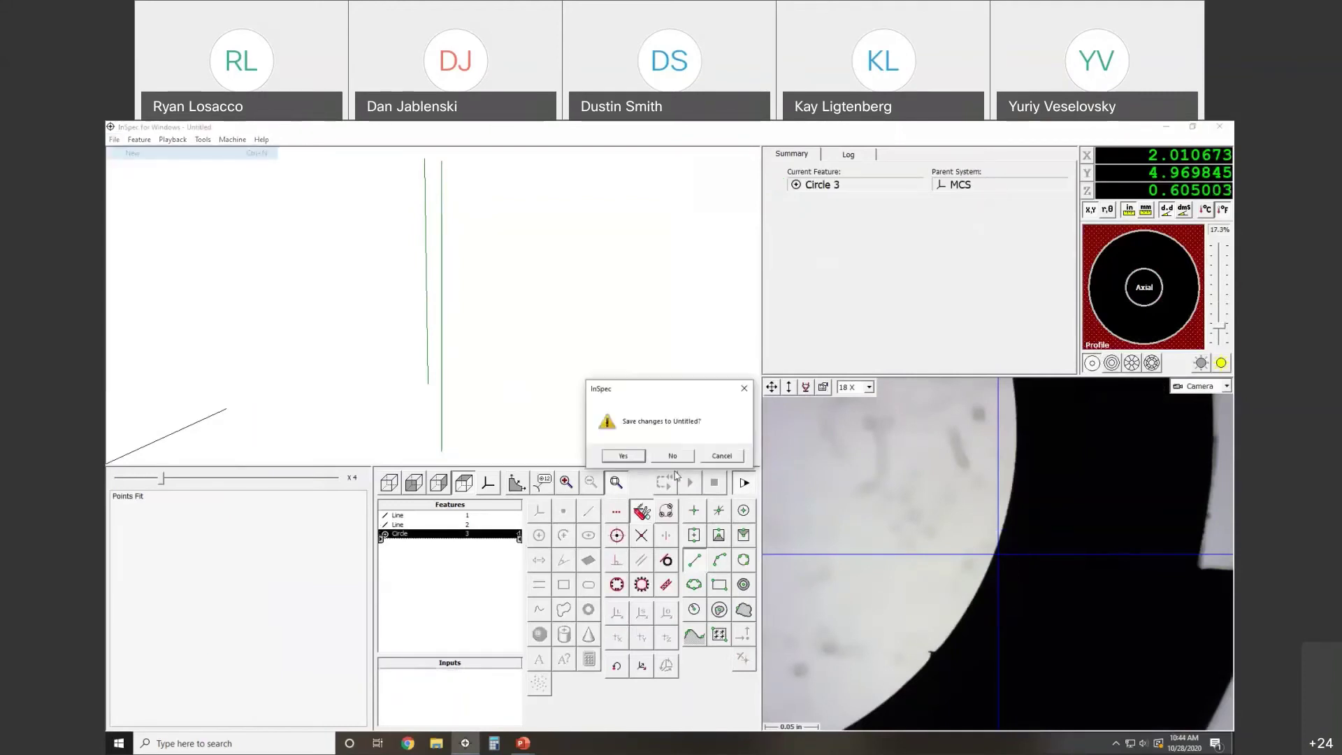
left_click(673, 457)
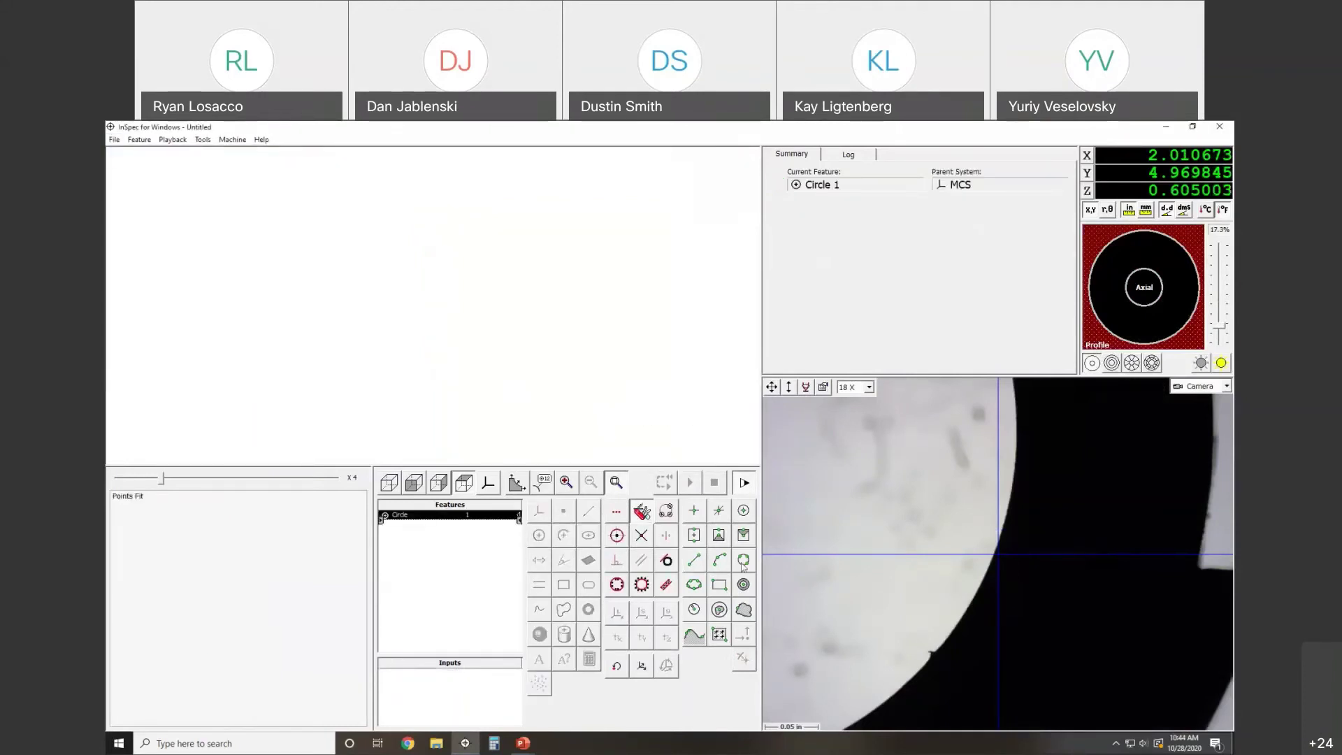
Step: Measure the ring's bore as a circle from three Best Edge points spread around its edge
left_click(742, 511)
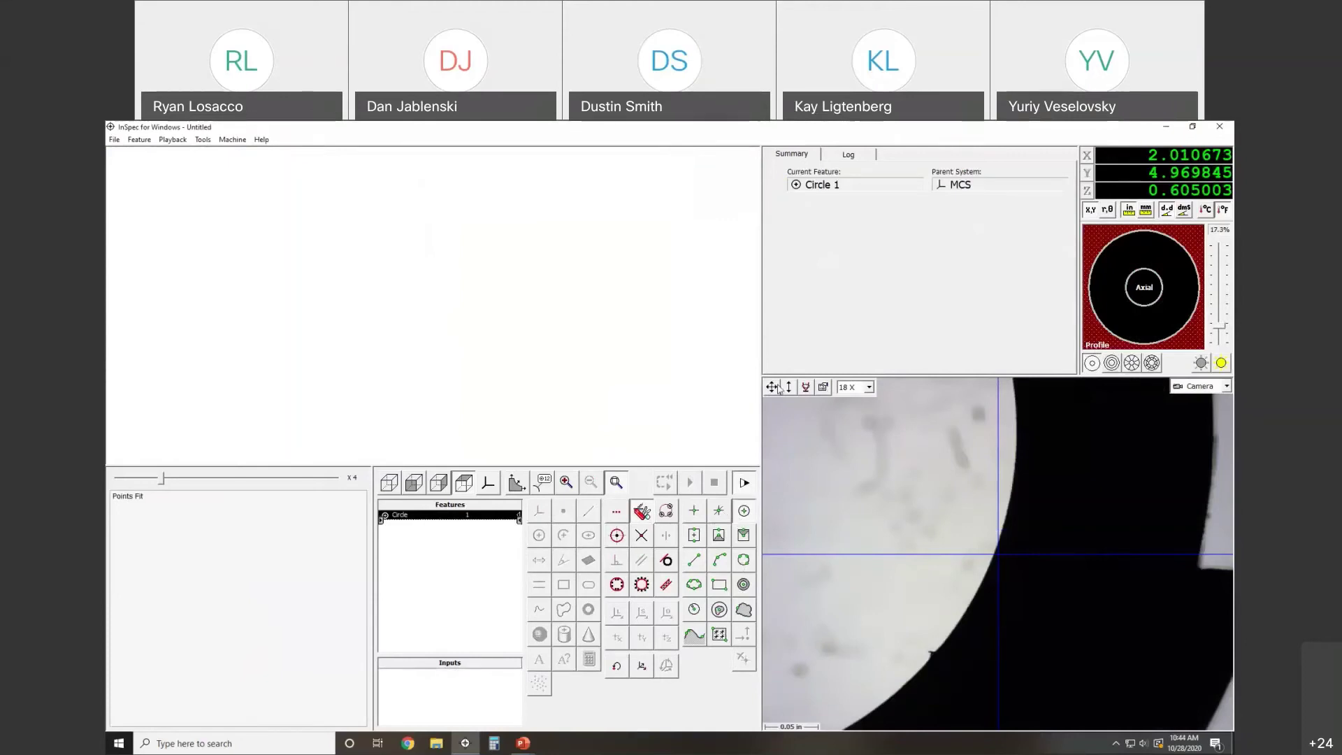
left_click(986, 577)
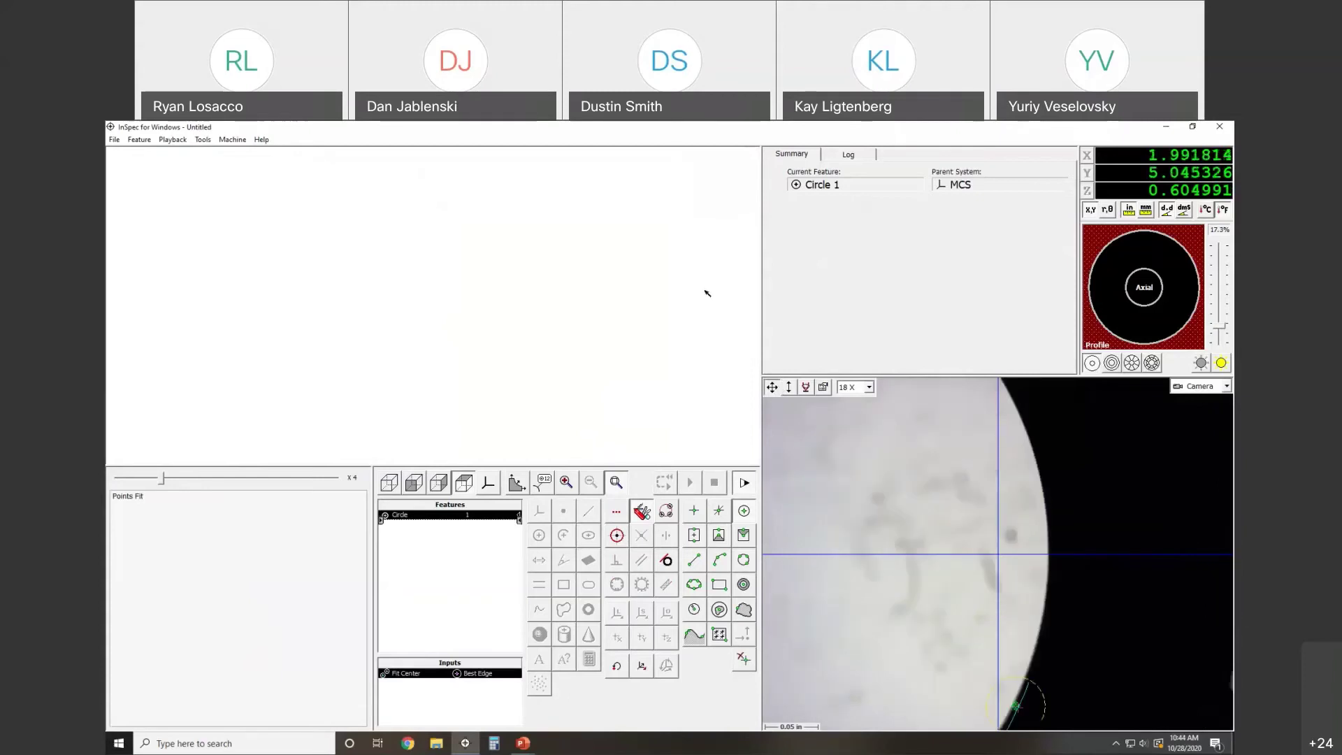
left_click(975, 489)
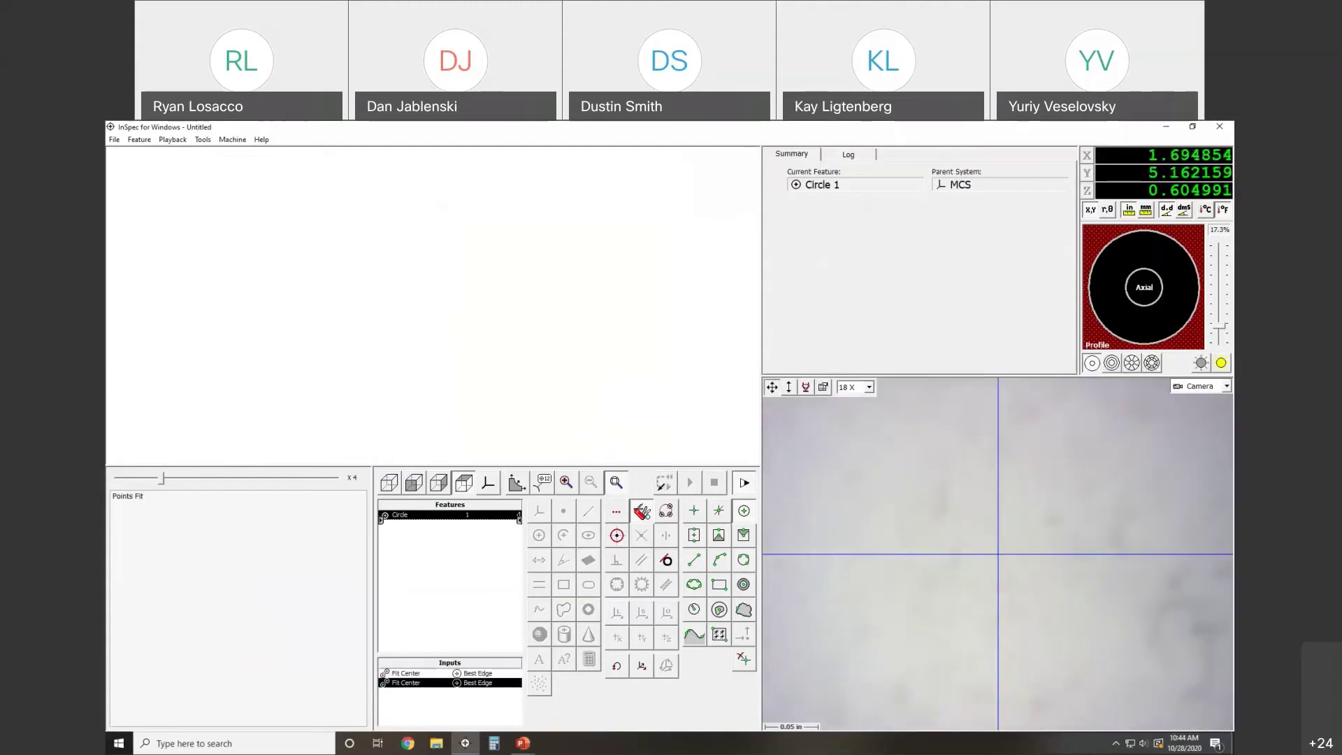
left_click(911, 590)
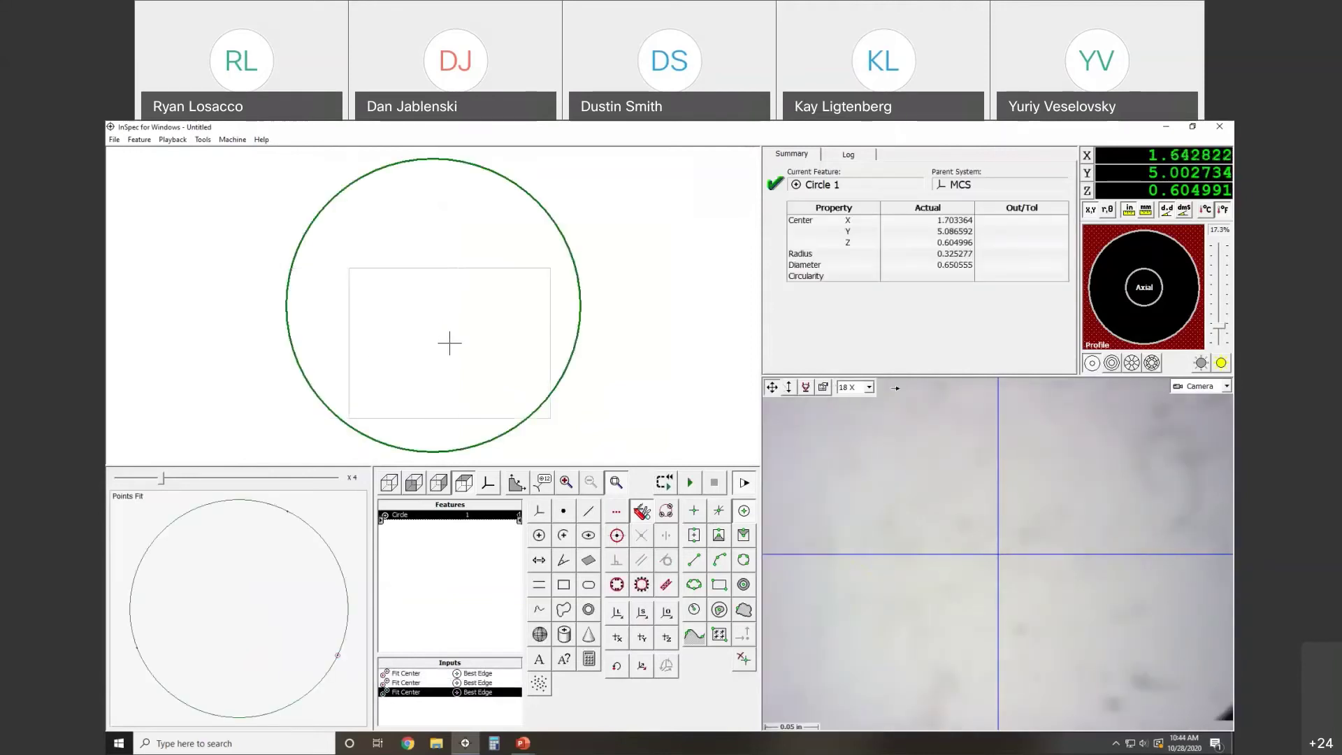
Step: Measure a line along the short horizontal tooth edge at the lower end of the notch
left_click_drag(895, 388, 896, 388)
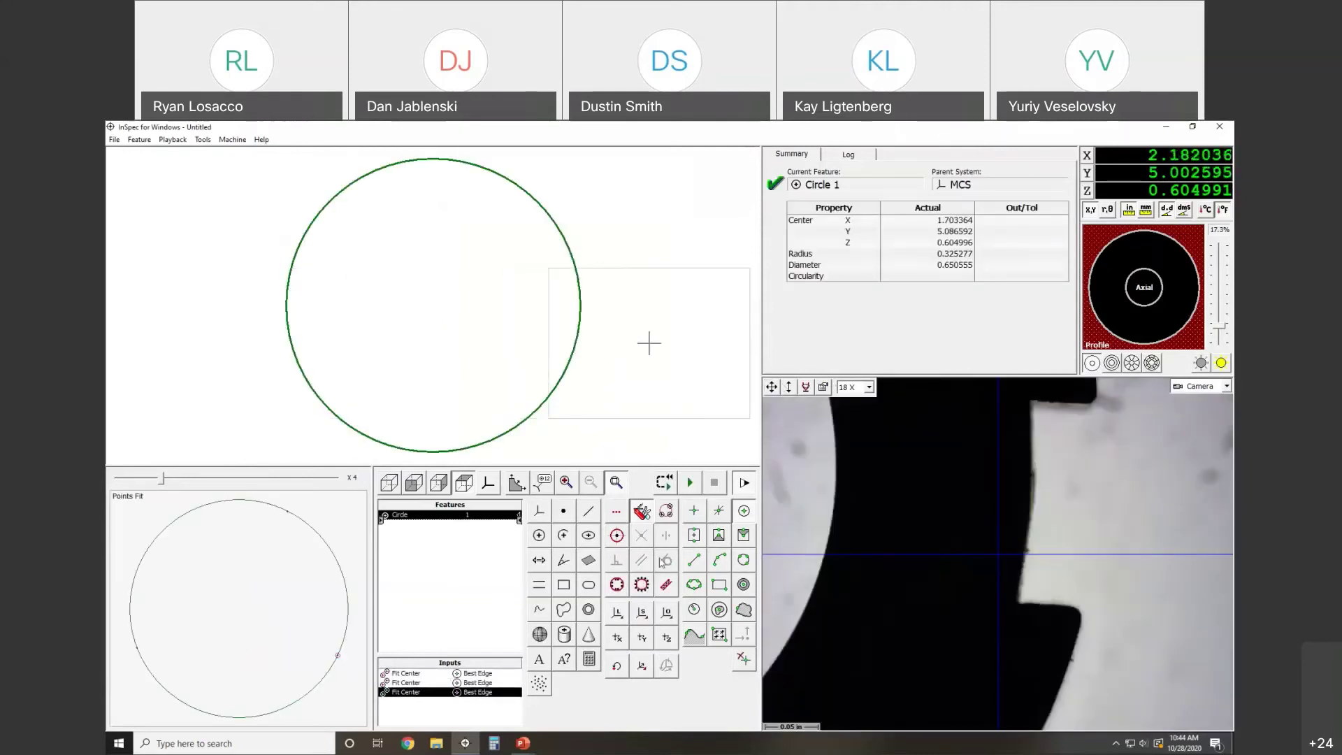
left_click(592, 512)
left_click(1027, 602)
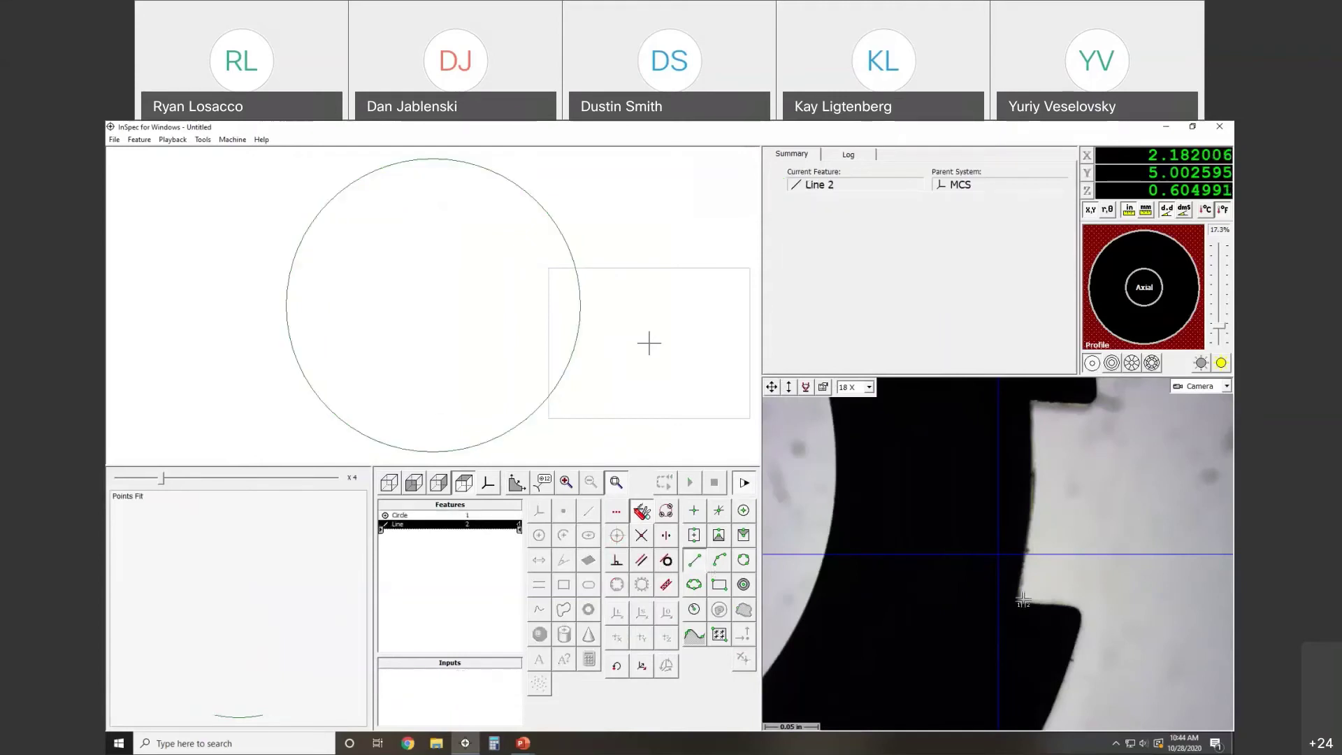
left_click(1067, 602)
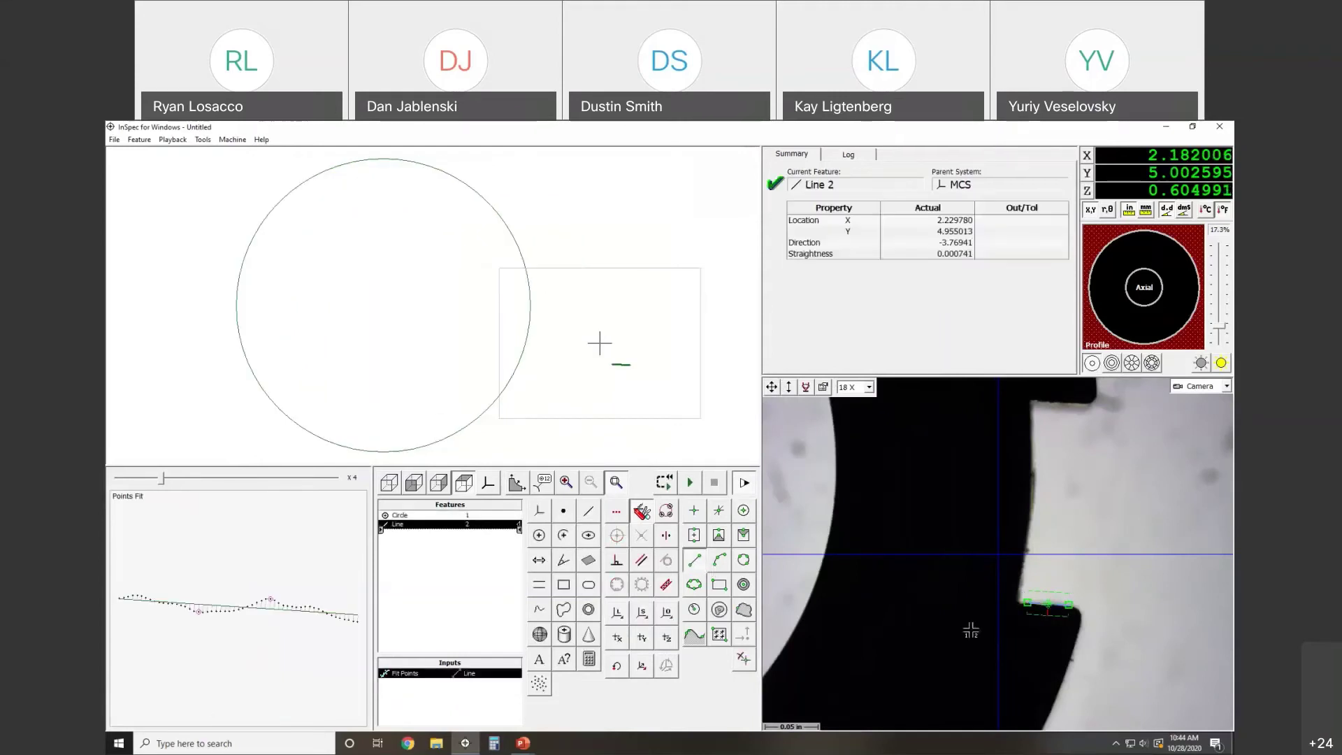
Step: Light the tooth's top face with the auto-leveled whole surface ring light and measure a focus point on it
left_click(1119, 314)
left_click(1223, 366)
left_click(563, 512)
left_click(940, 696)
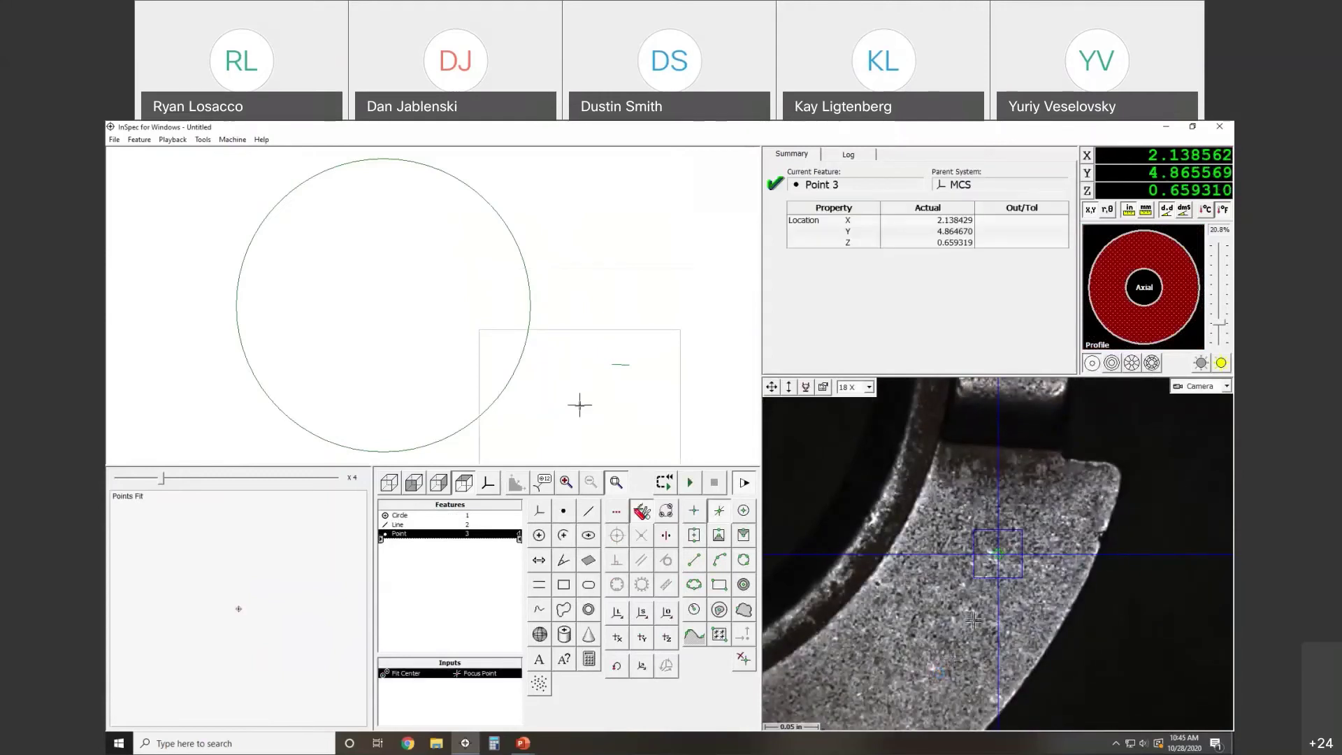
Step: Create a coordinate system with its XY origin at Circle 1, Z origin at Point 3 and skew from Line 2
left_click(670, 616)
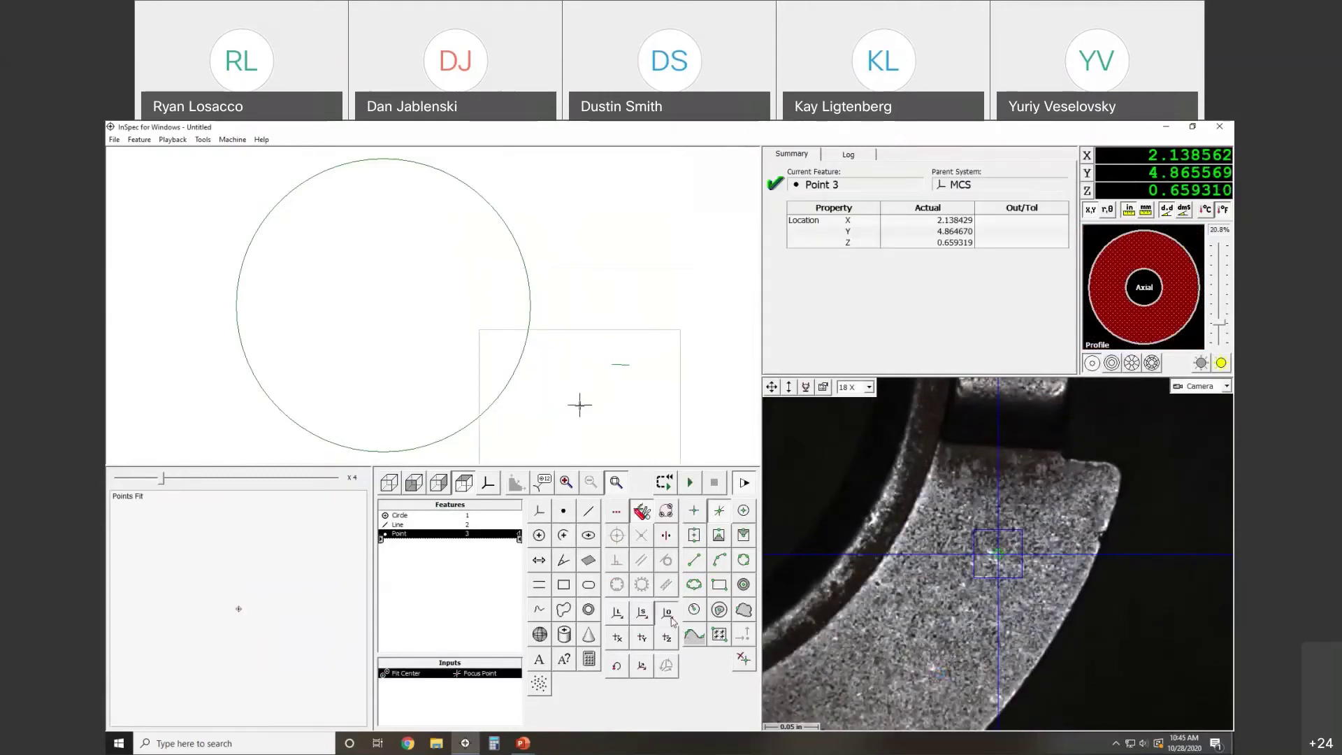
left_click(511, 385)
left_click(668, 611)
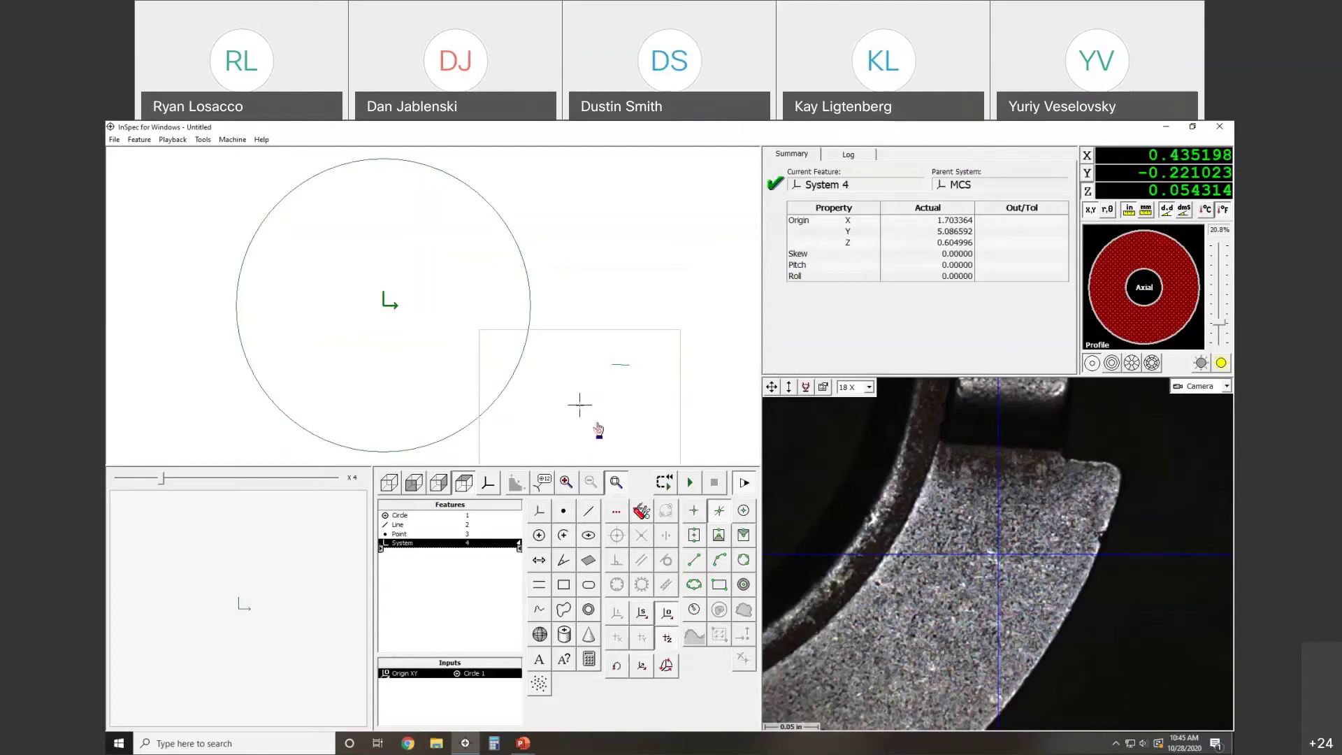
left_click(580, 412)
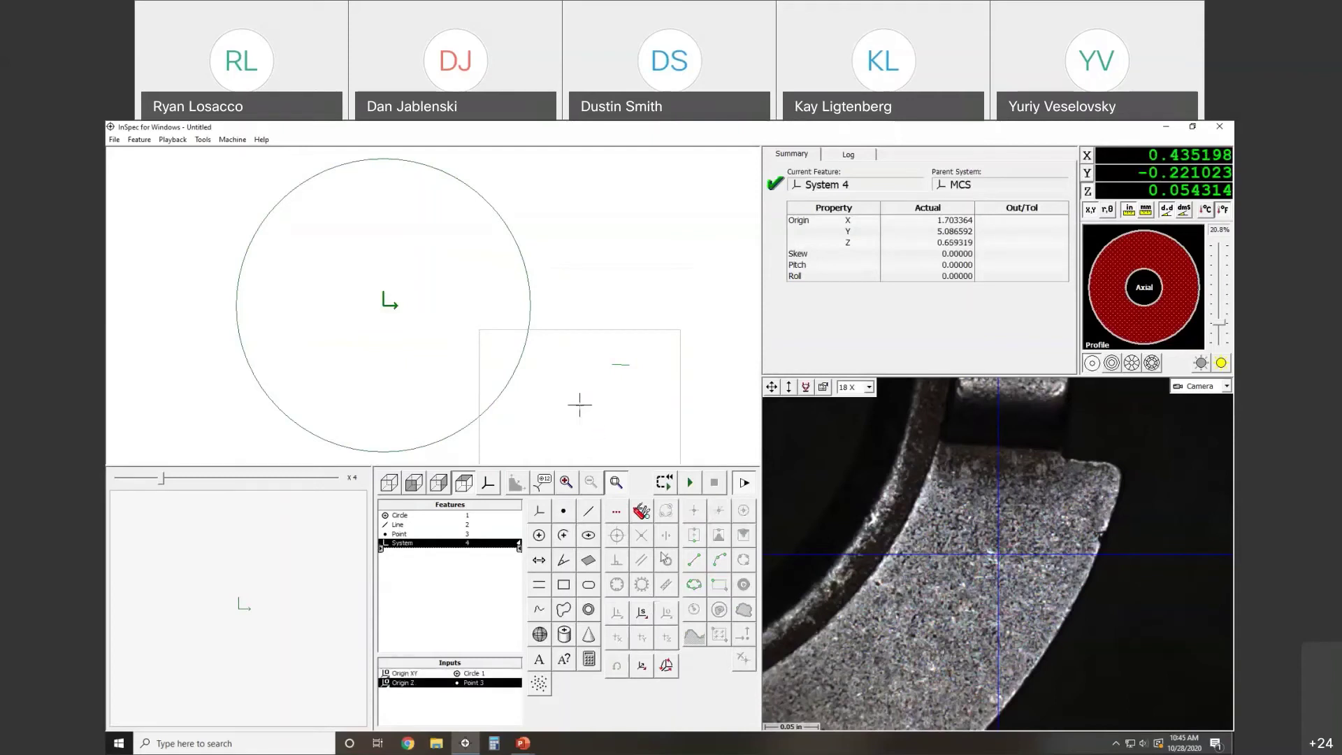
left_click(621, 365)
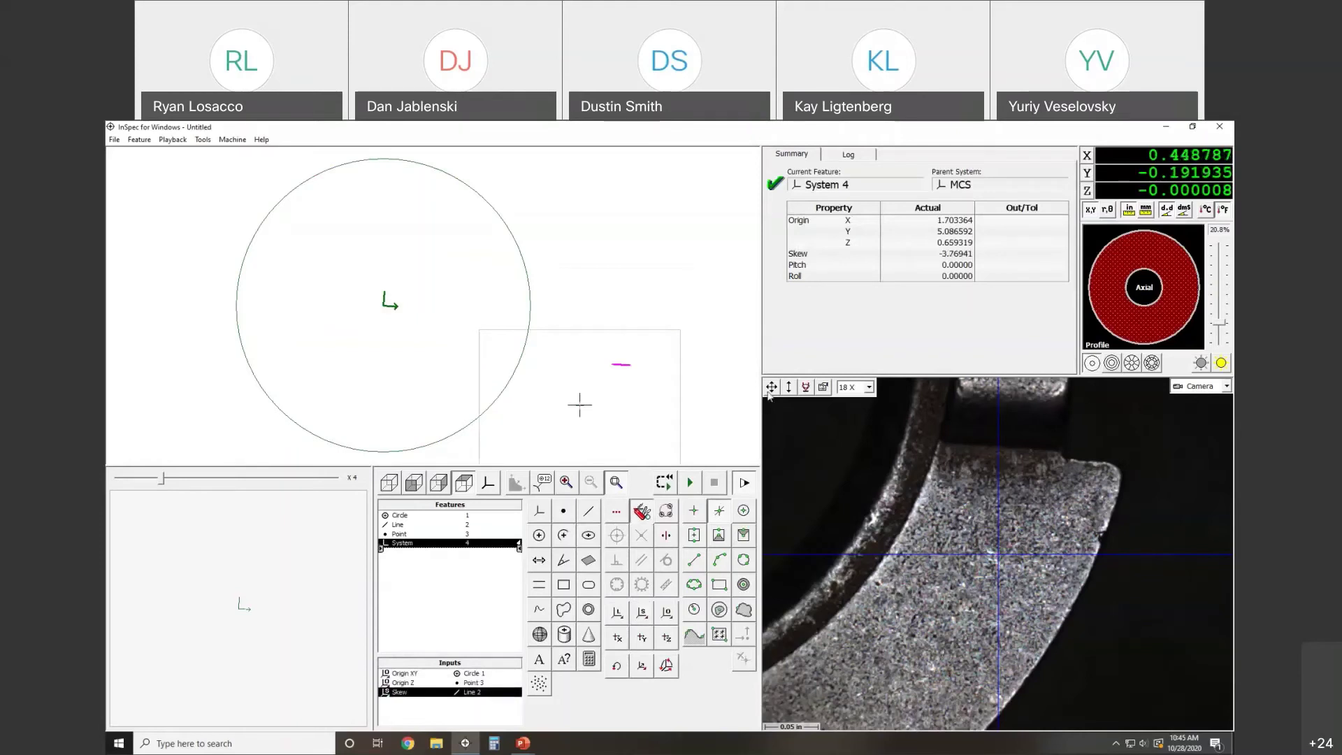
Step: Move to the tooth edge across the ring, backlight it with the auto-leveled Profile light and centre it in the camera view
left_click_drag(771, 389, 710, 314)
left_click(1182, 342)
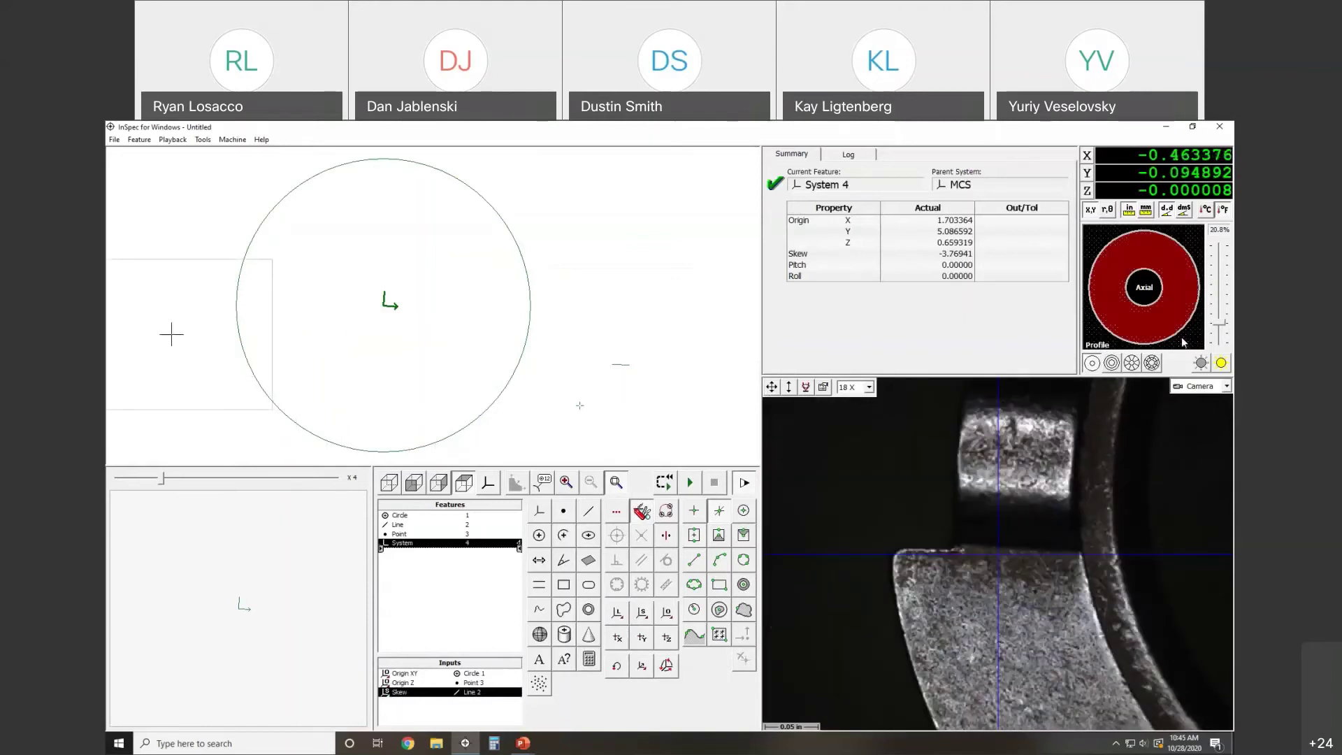
left_click(1222, 363)
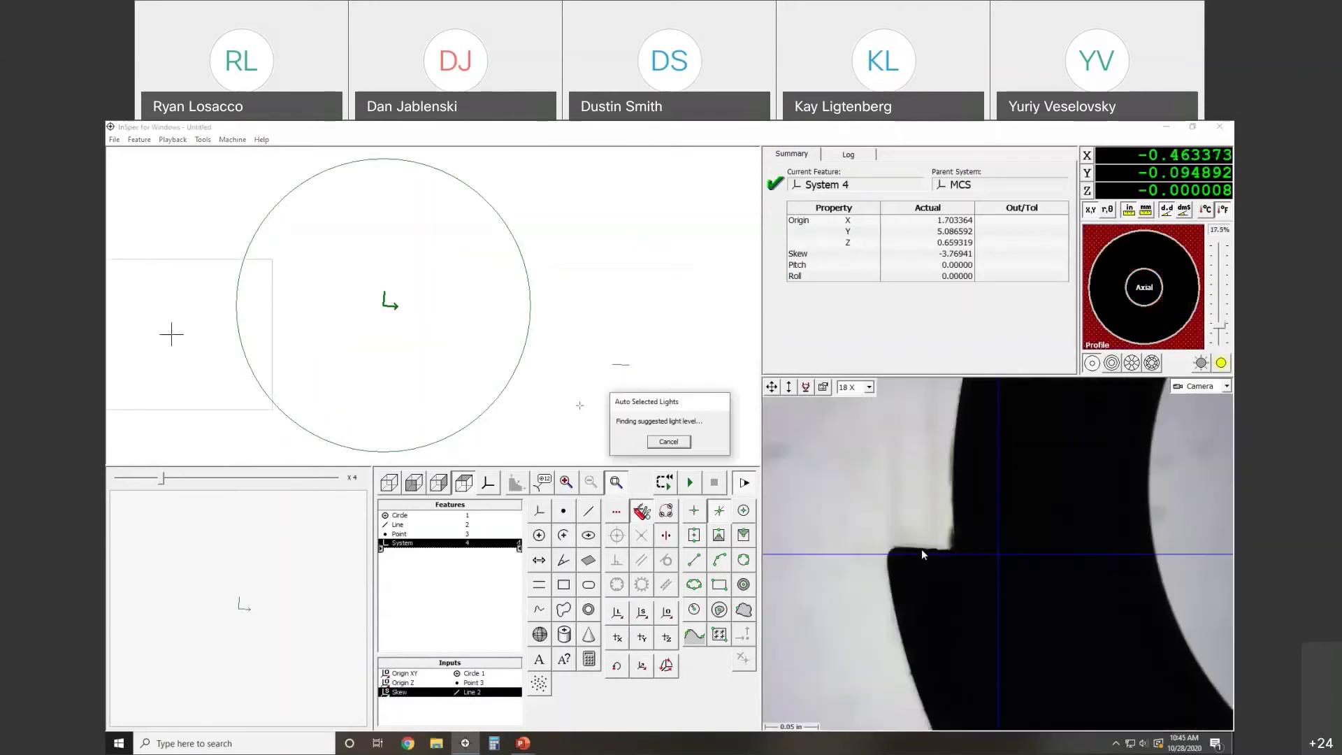
right_click(922, 551)
left_click(949, 558)
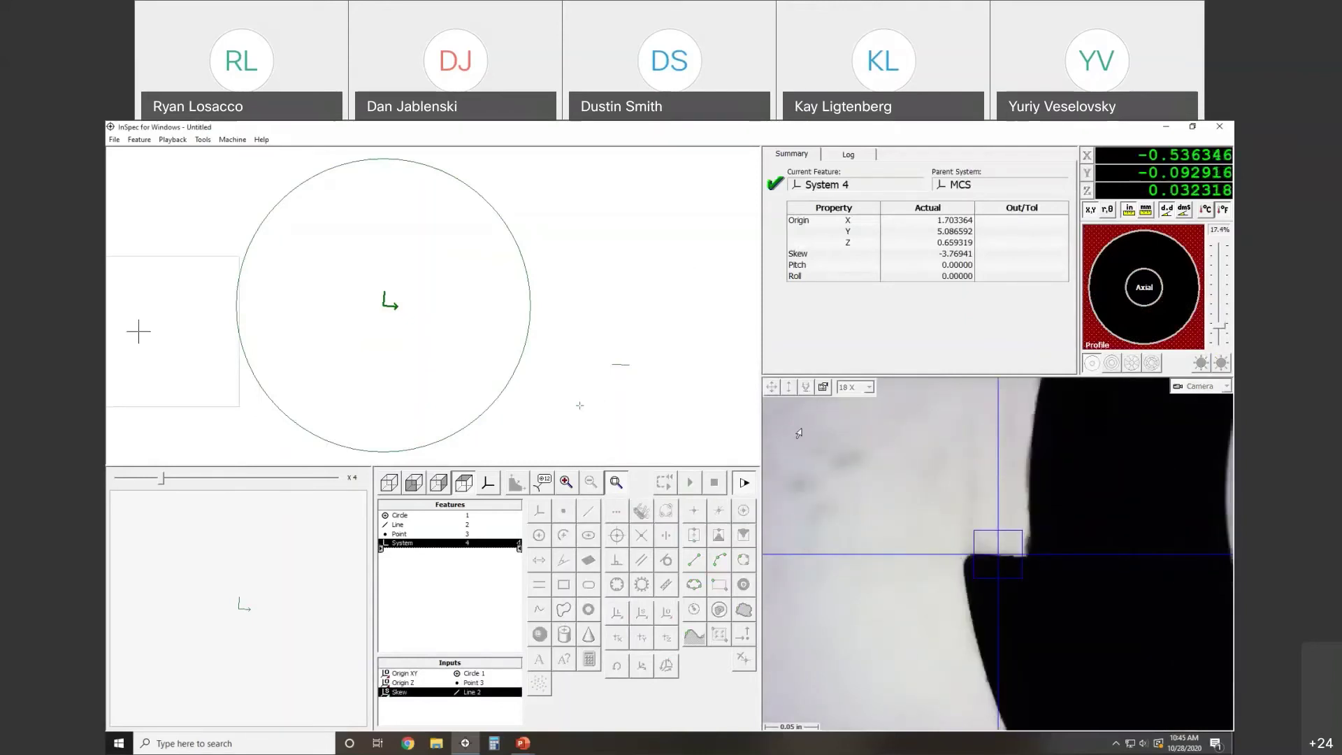
Step: Fit a line through edge points along this short tooth edge combined with Line 2 across the ring
left_click(589, 511)
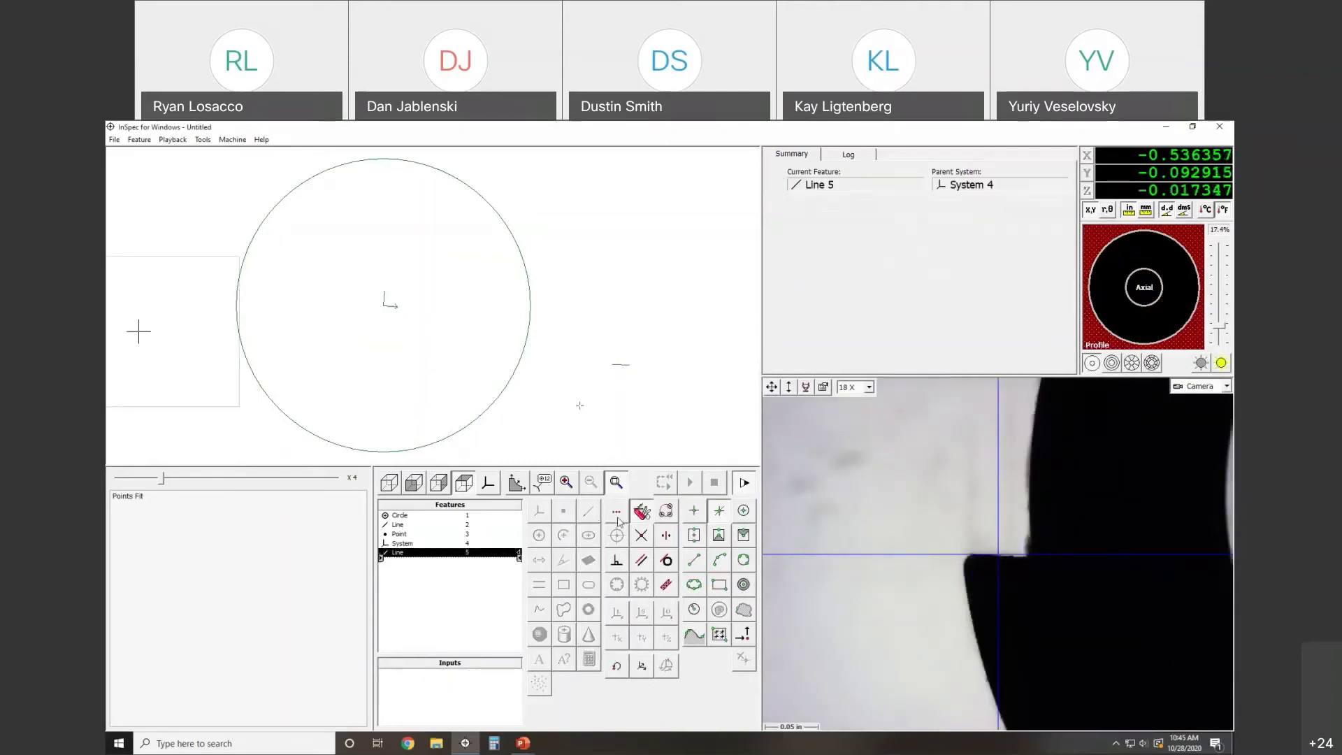
left_click(694, 561)
left_click_drag(967, 556, 1021, 557)
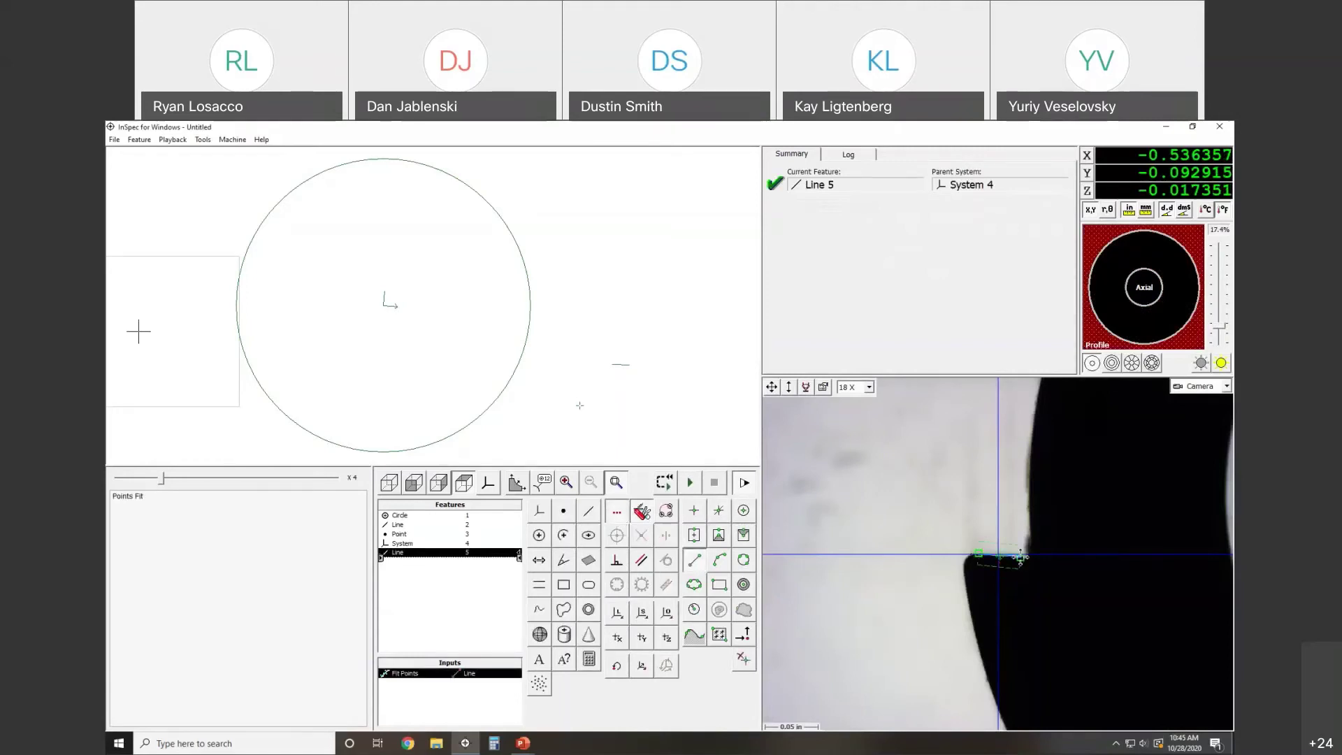
left_click(687, 383)
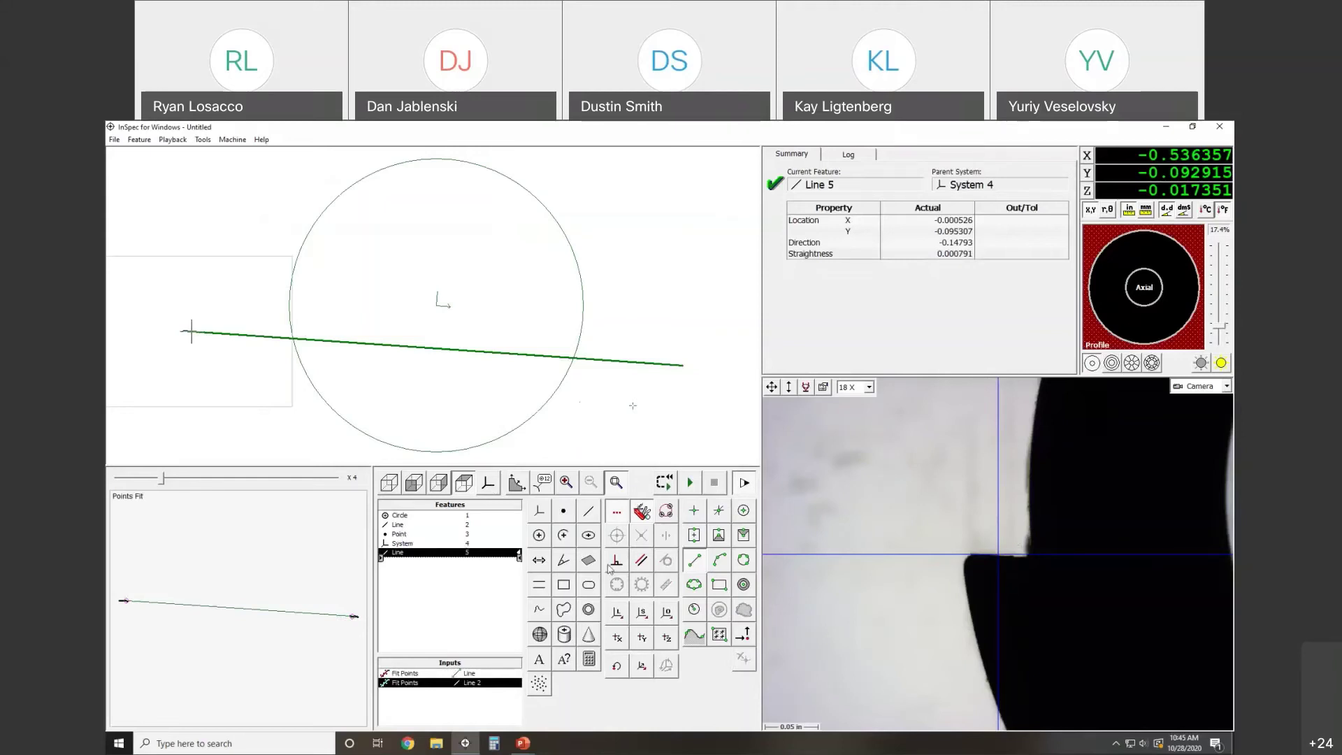
Step: Create a second coordinate system with XY origin at Circle 1, Z origin at Point 3 and skew from Line 5
left_click(666, 613)
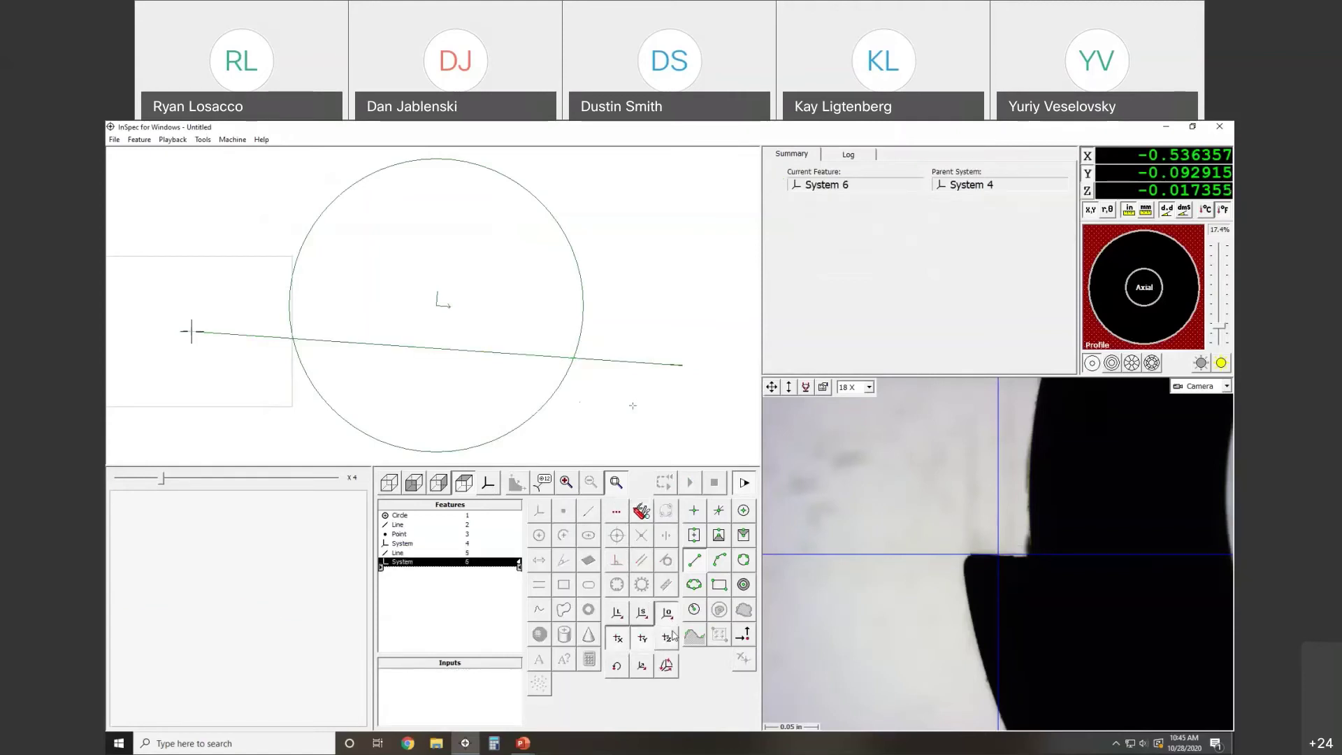
left_click(537, 421)
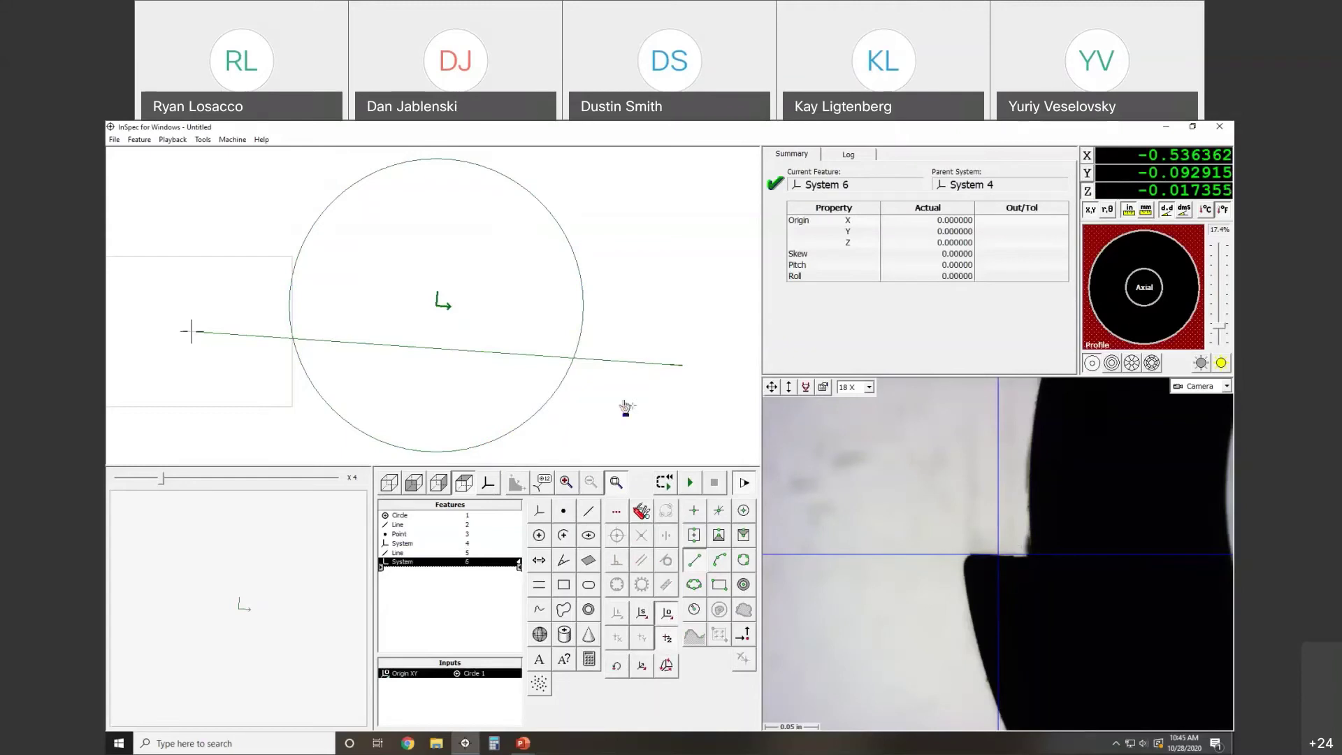
left_click(631, 406)
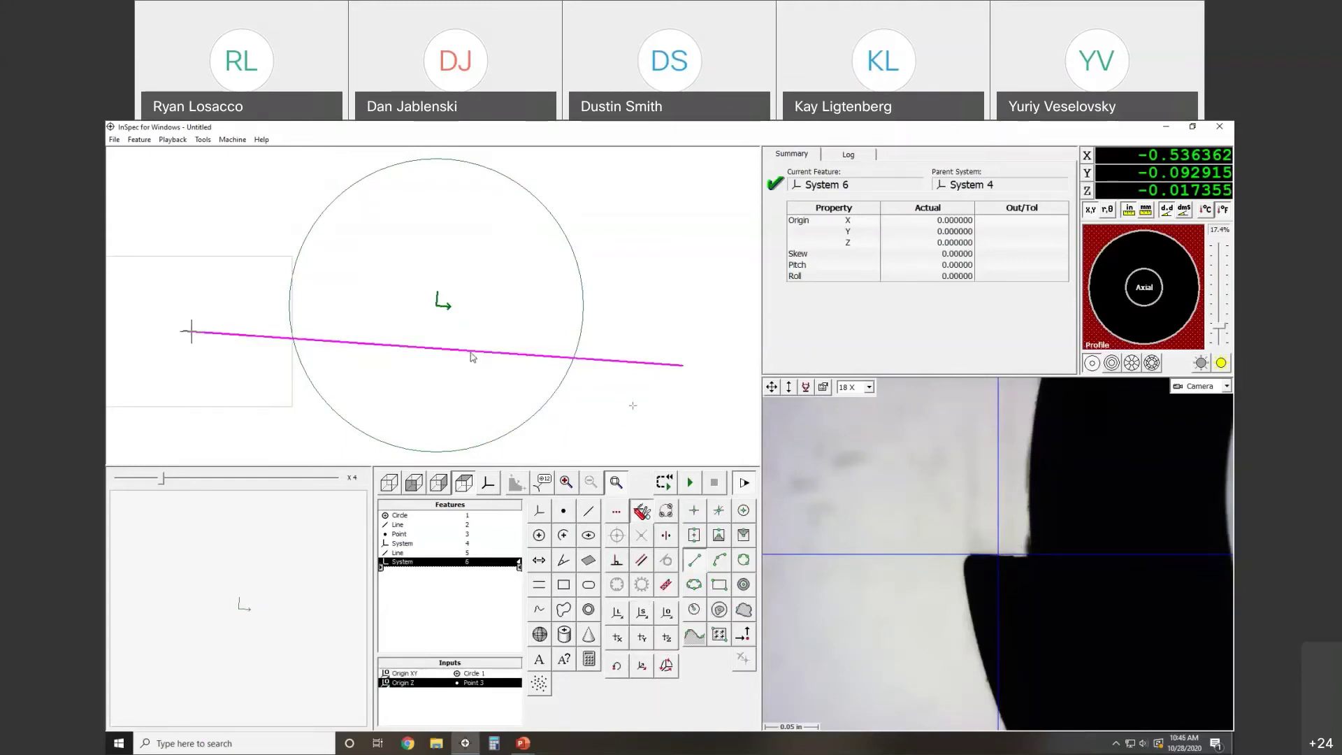
left_click(473, 357)
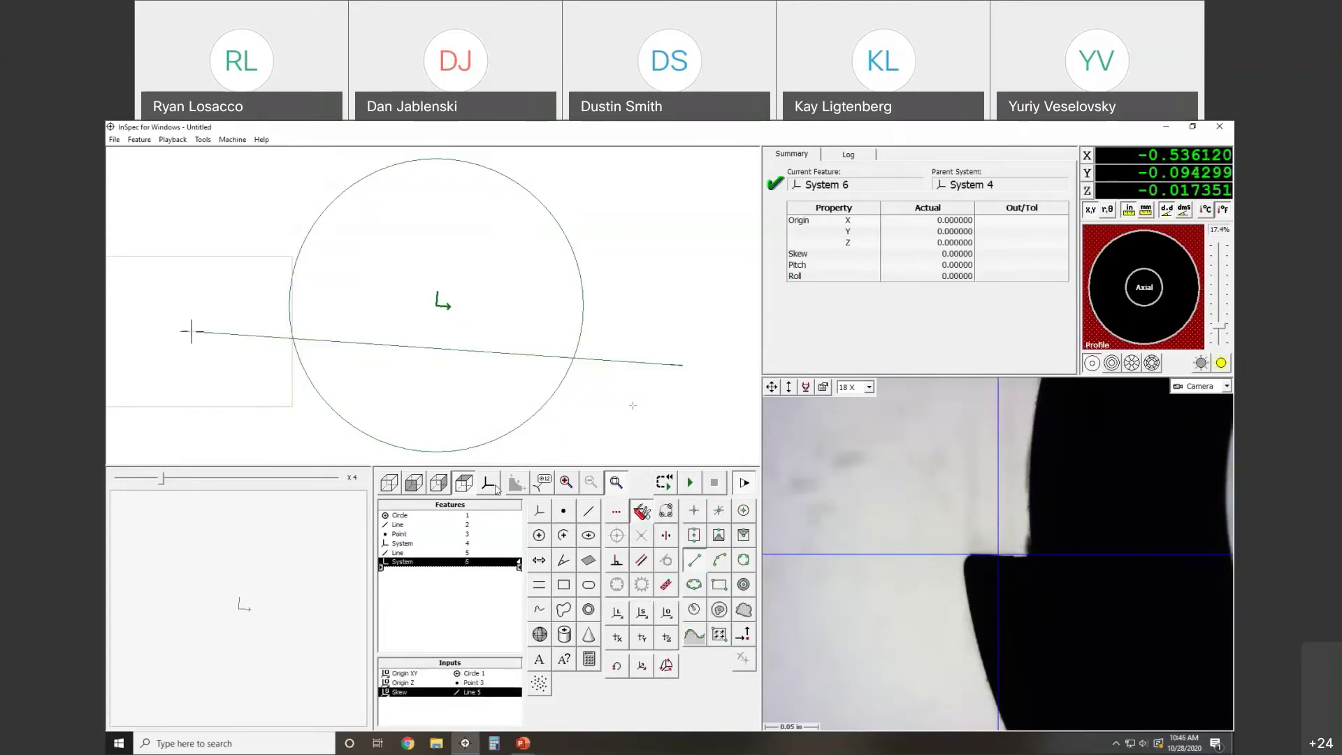
Step: Centre the camera on the notch's lower edge and light it with the auto-leveled whole surface ring light
right_click(1088, 567)
left_click(1108, 575)
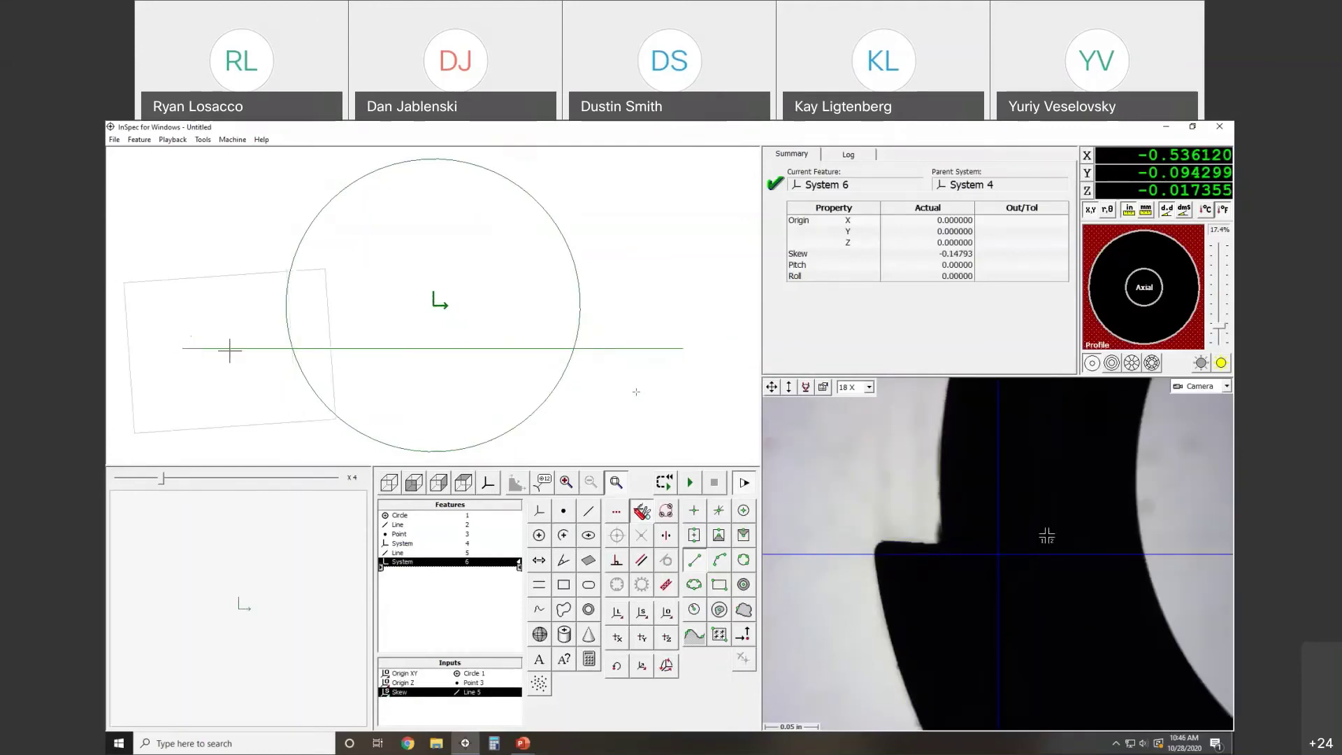
left_click(1108, 342)
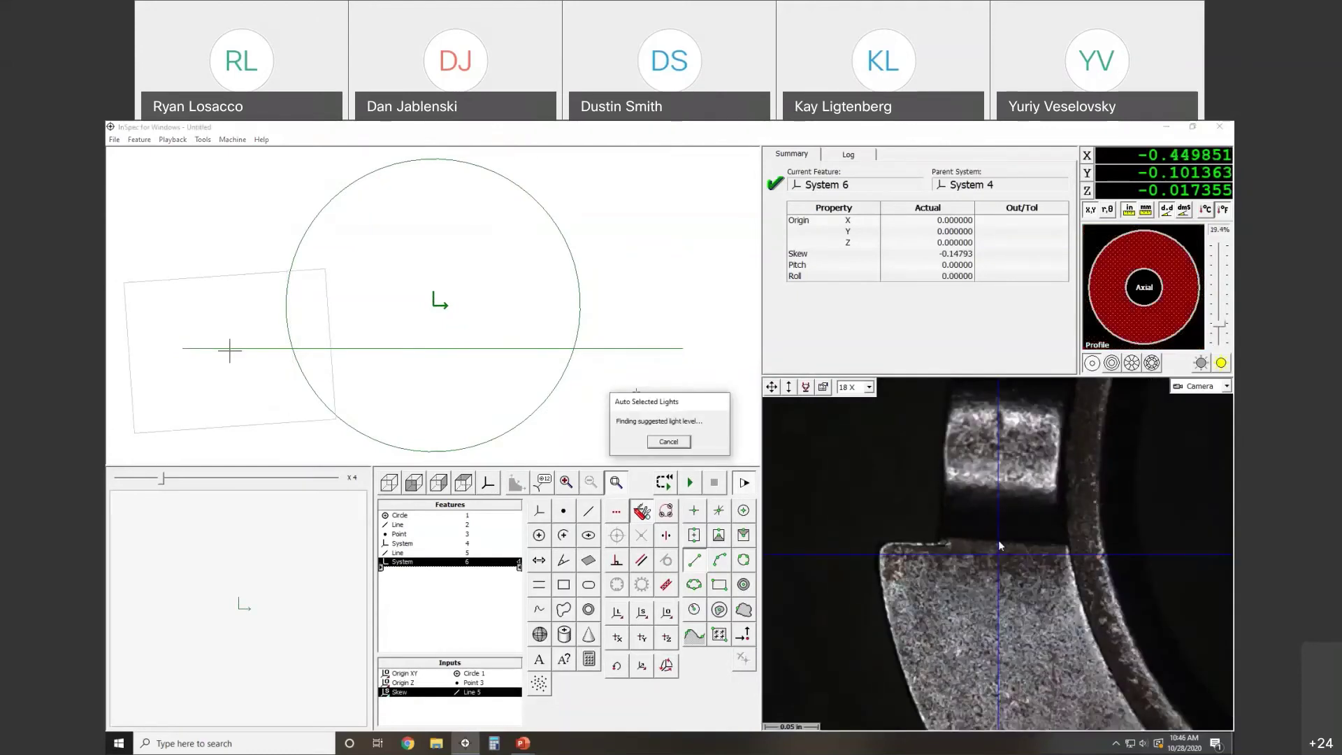
right_click(1003, 538)
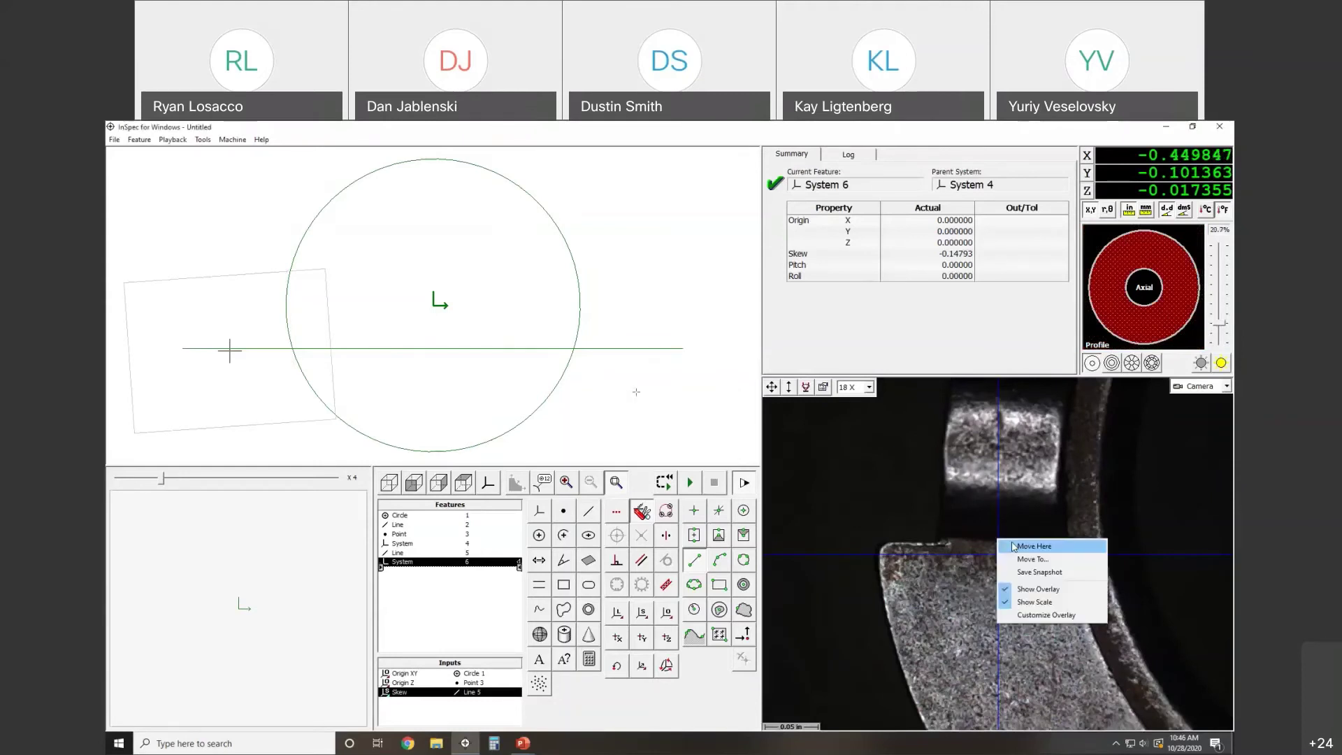
left_click(1022, 546)
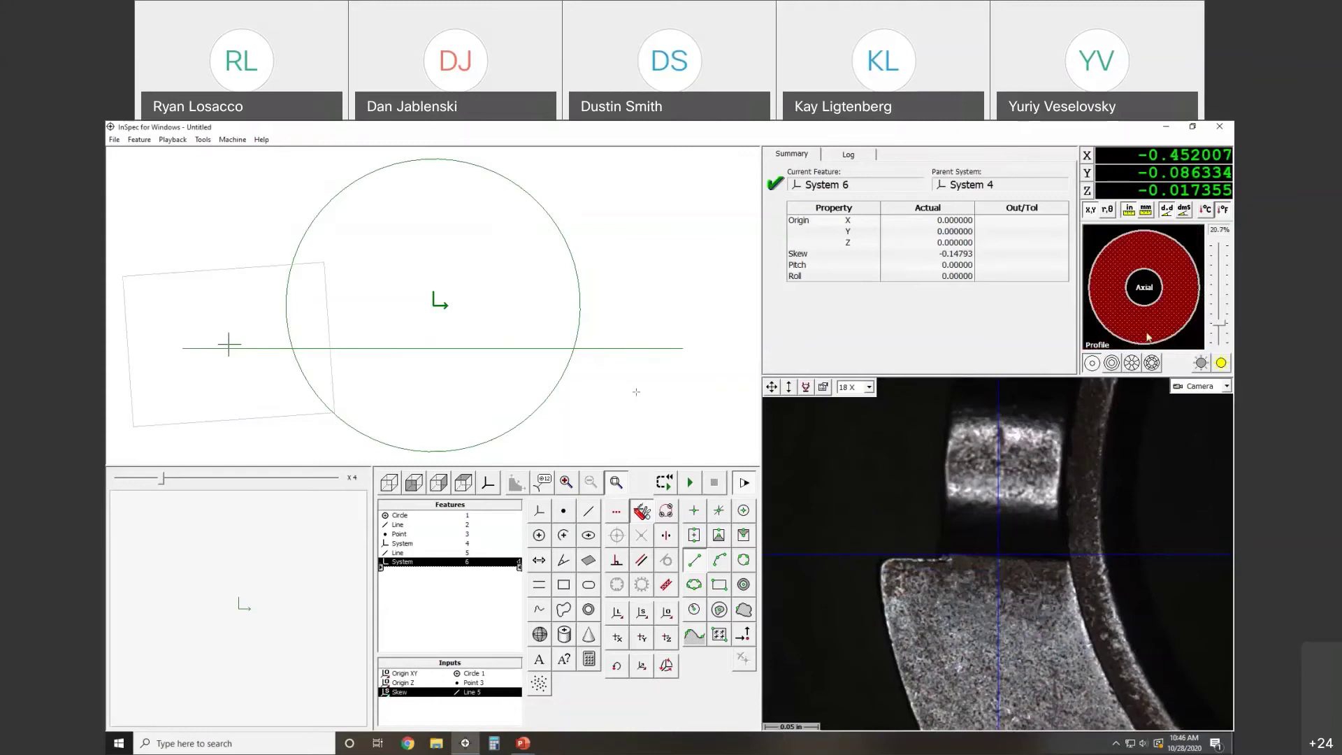
Step: Compare the notch's lower edge under brightened front ring segments and under the Axial light
left_click(1132, 362)
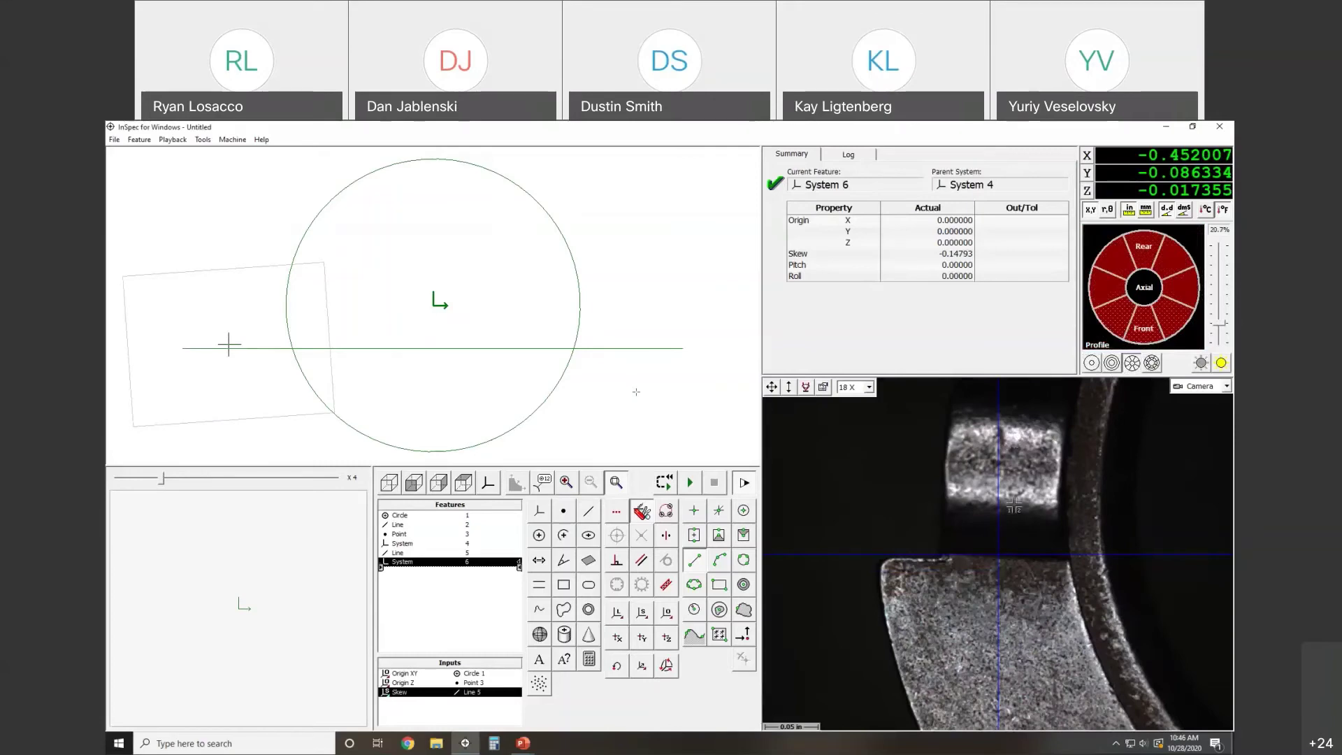
key("ctrl+l")
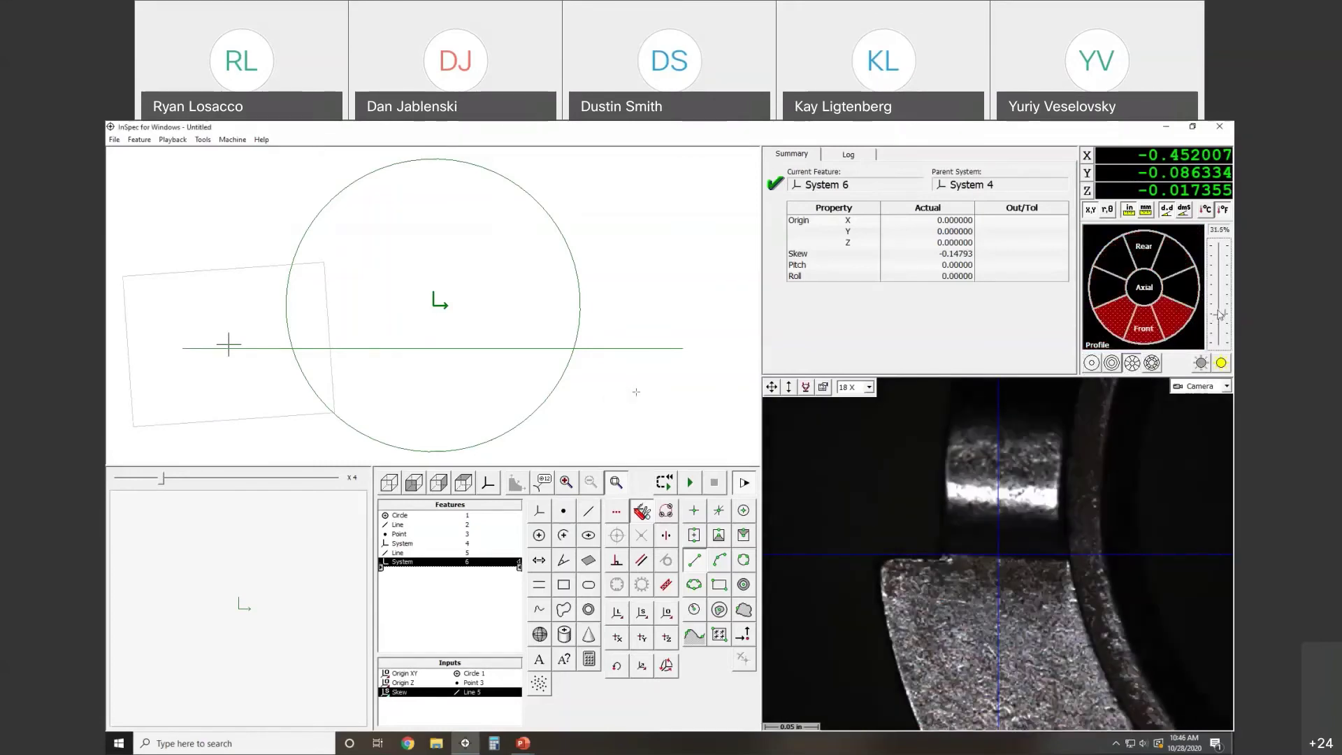
left_click_drag(1220, 314, 1219, 306)
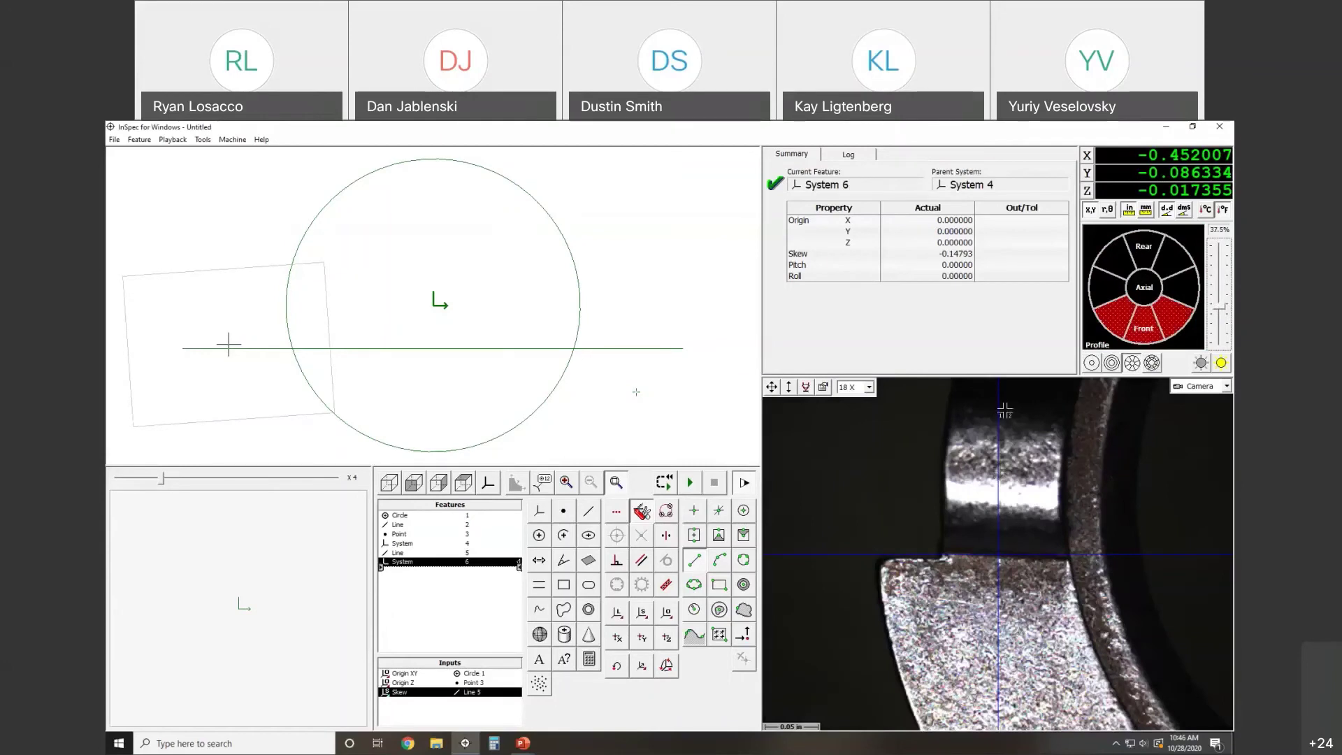
left_click_drag(1220, 306, 1211, 353)
left_click(1201, 362)
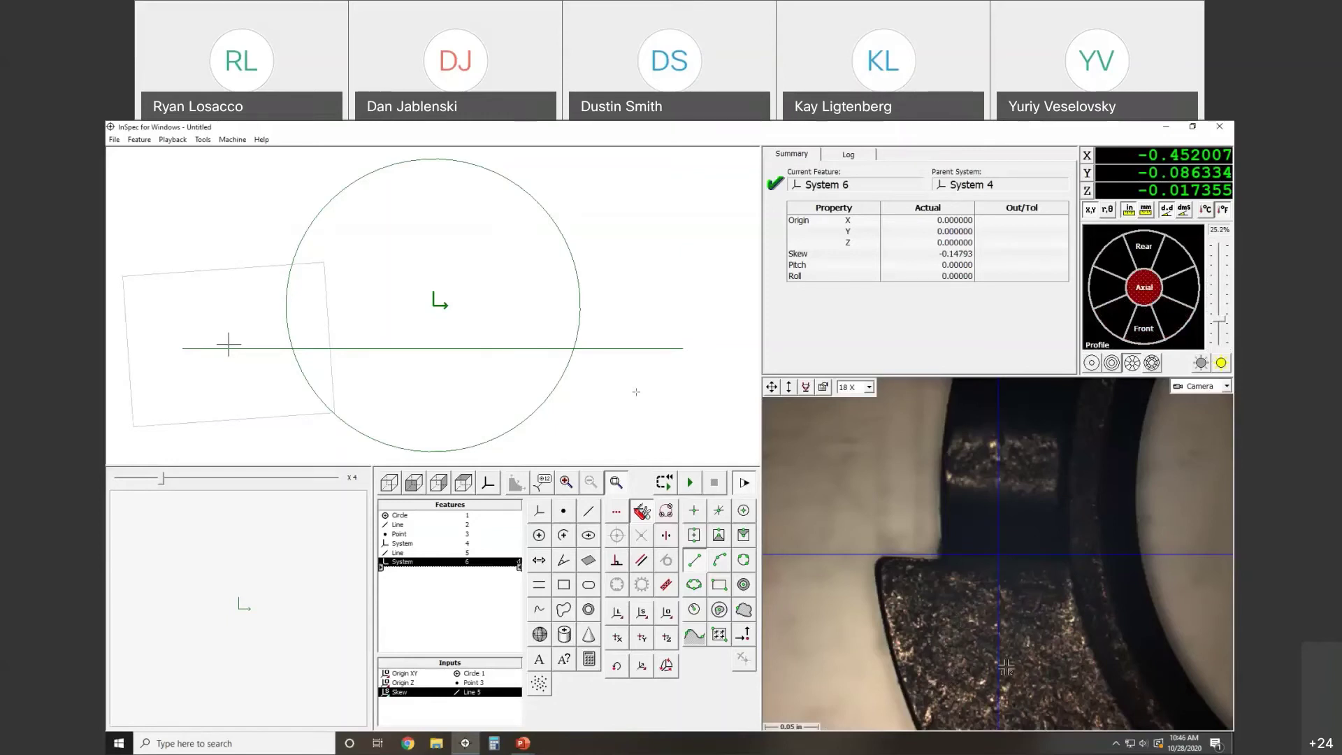
Step: Light the notch with the auto-leveled whole surface ring and raise its intensity to 22.5%
left_click(1092, 363)
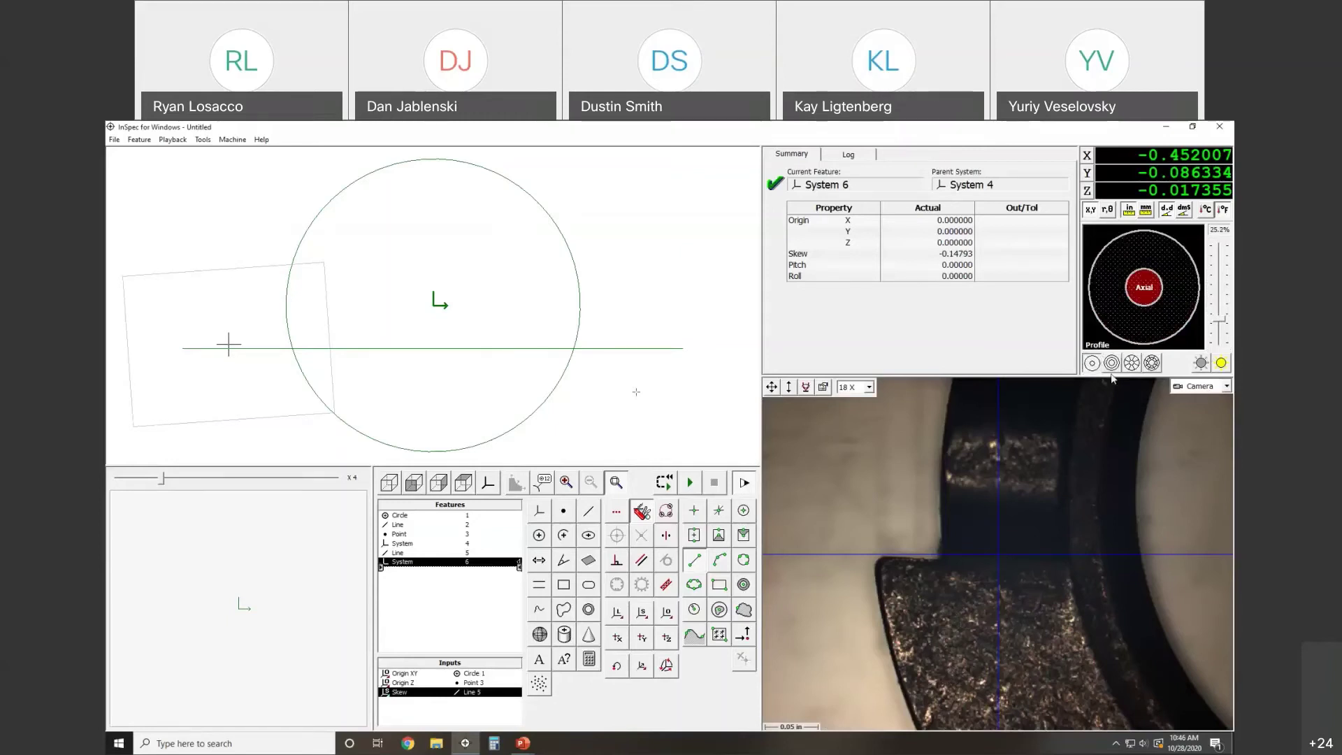
left_click(1221, 363)
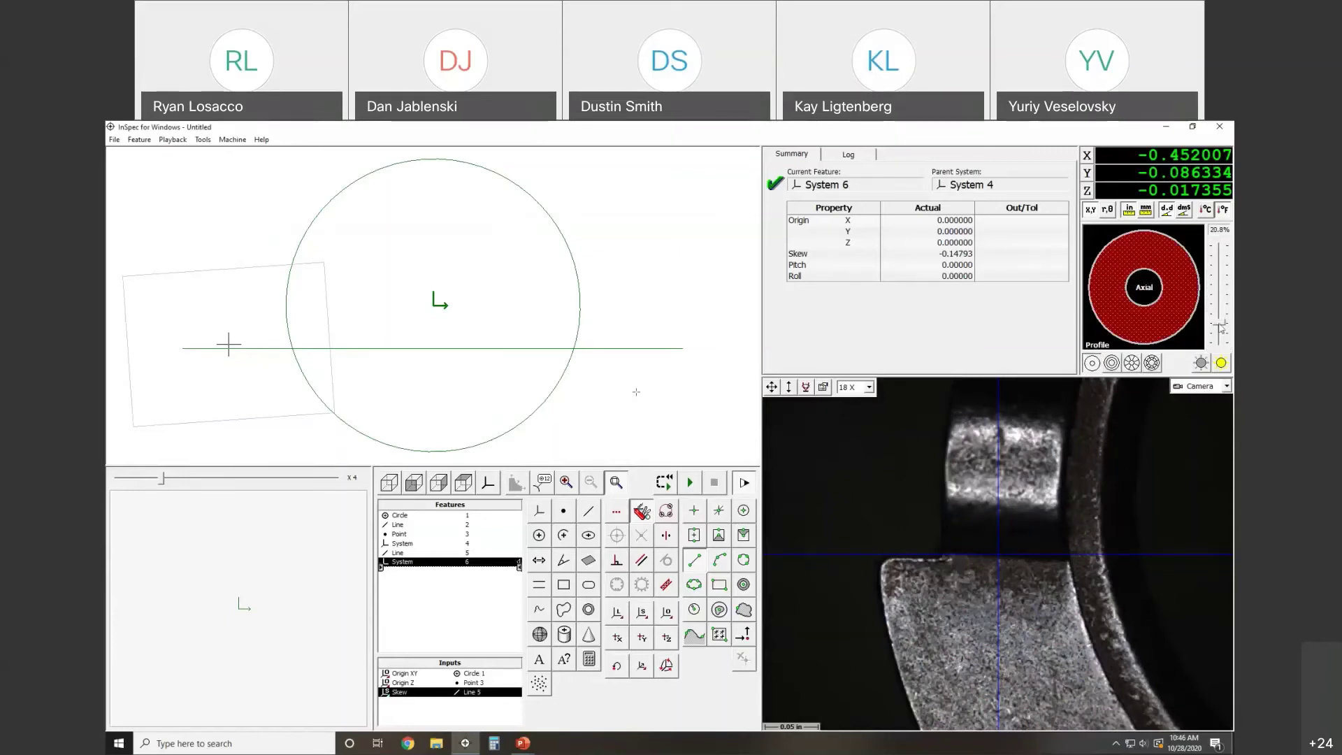
left_click_drag(1219, 327, 1219, 322)
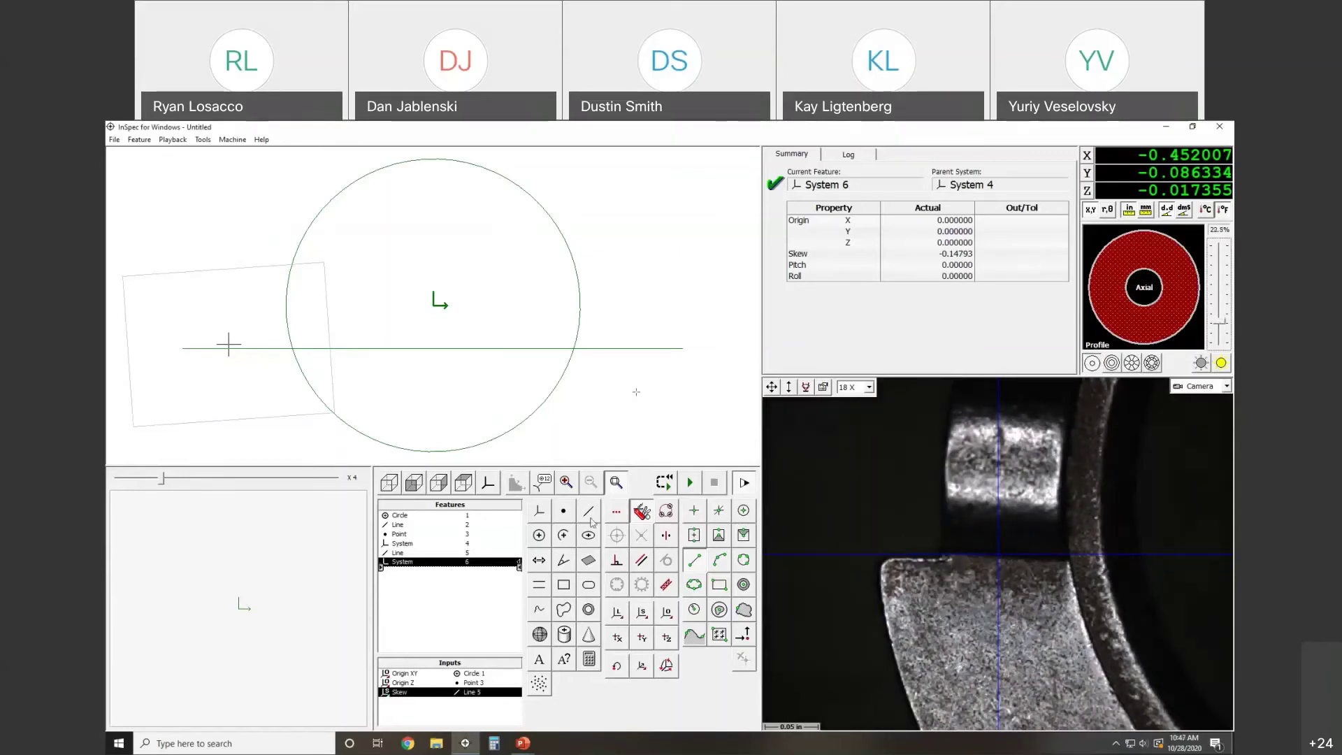
Step: Light the notch's lower edge with only the outer front ring segments, auto-leveled and adjusted to 42.5%
left_click(1132, 362)
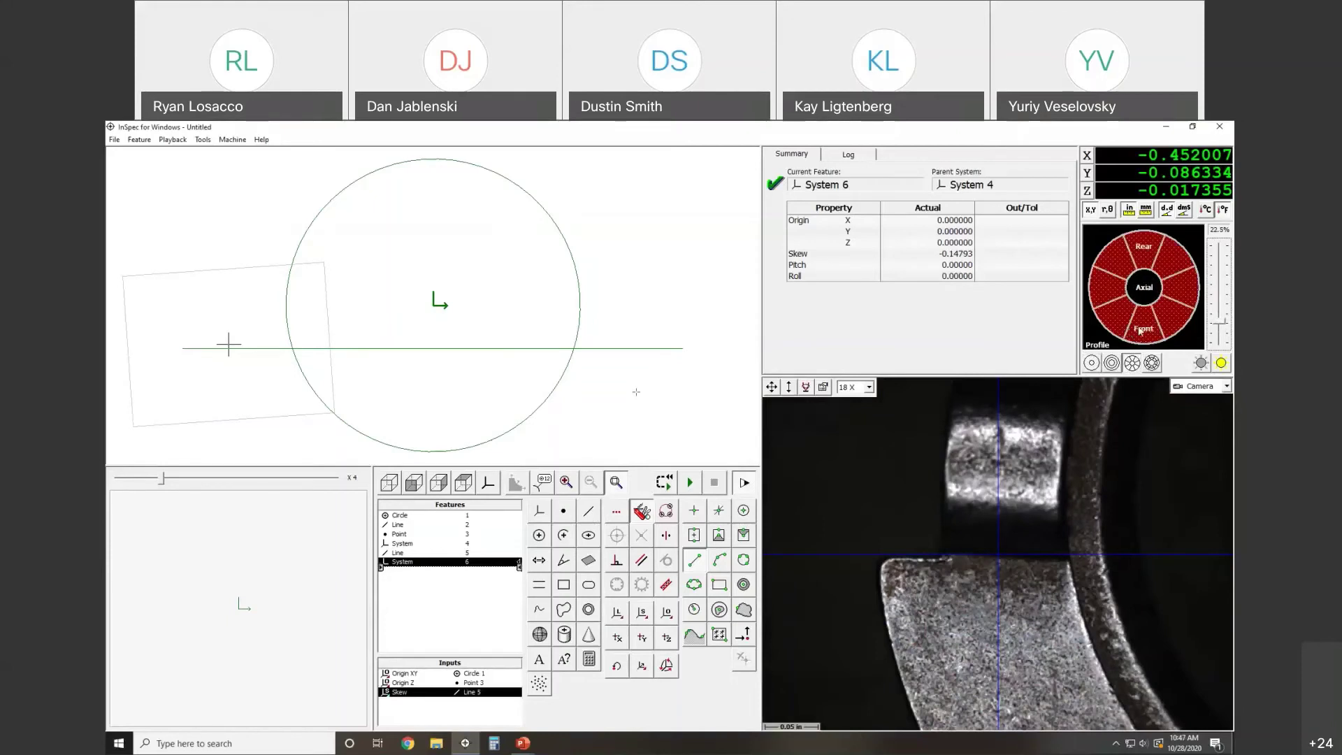
left_click(1152, 362)
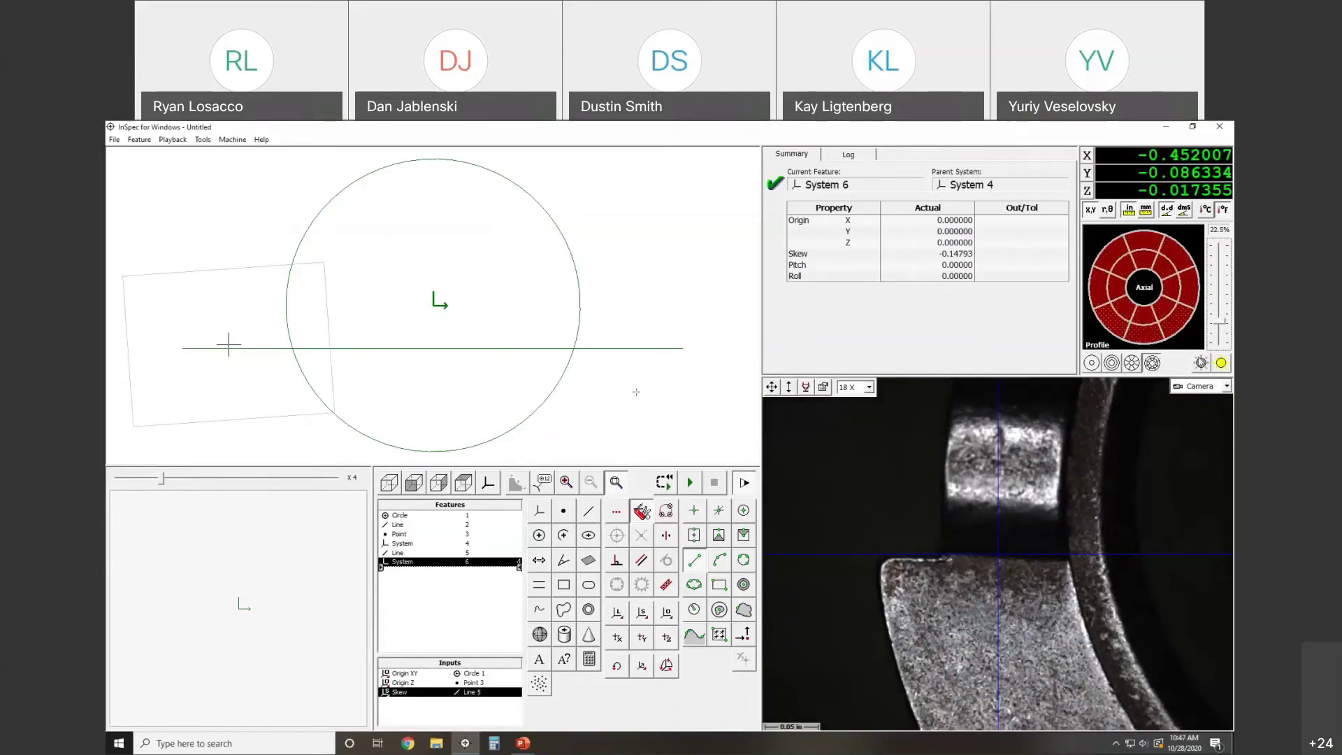
left_click(1222, 362)
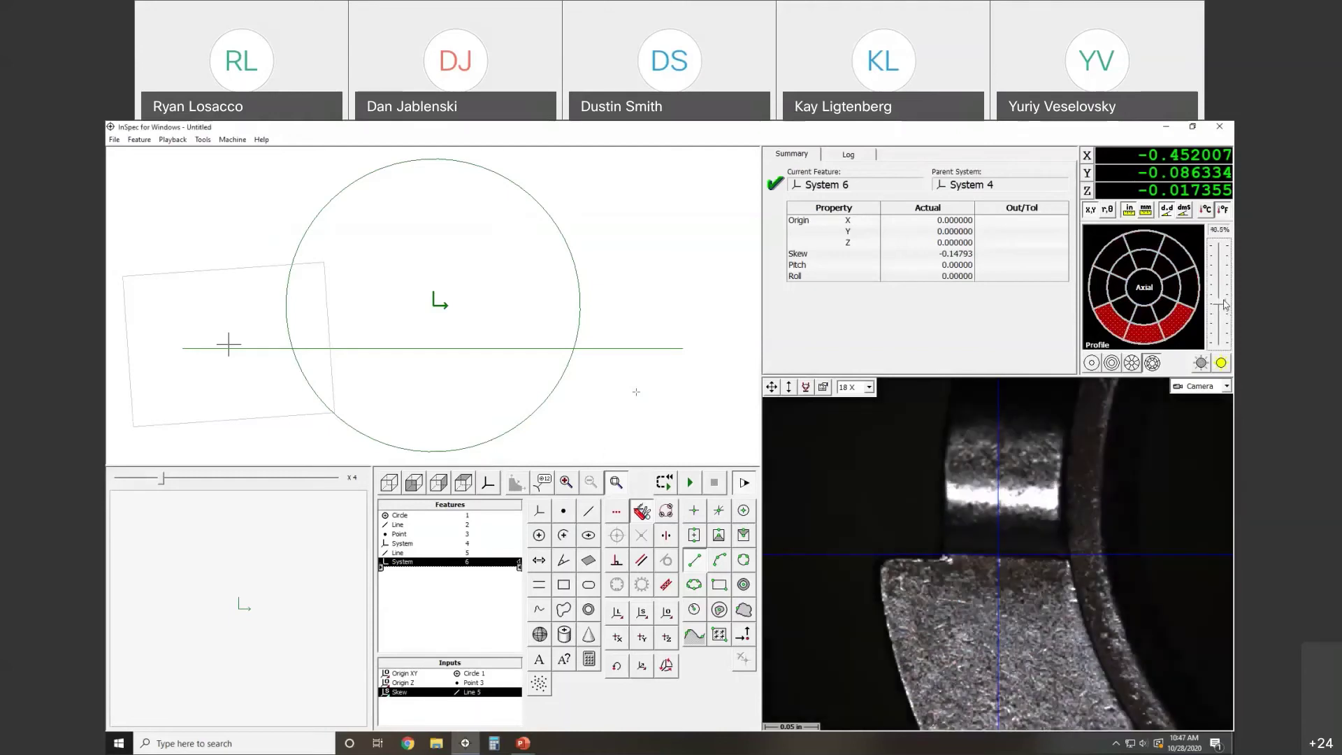
left_click_drag(1224, 304, 1225, 303)
Step: Measure a line along the notch's lower edge and adjust the width of its edge search area
left_click(589, 516)
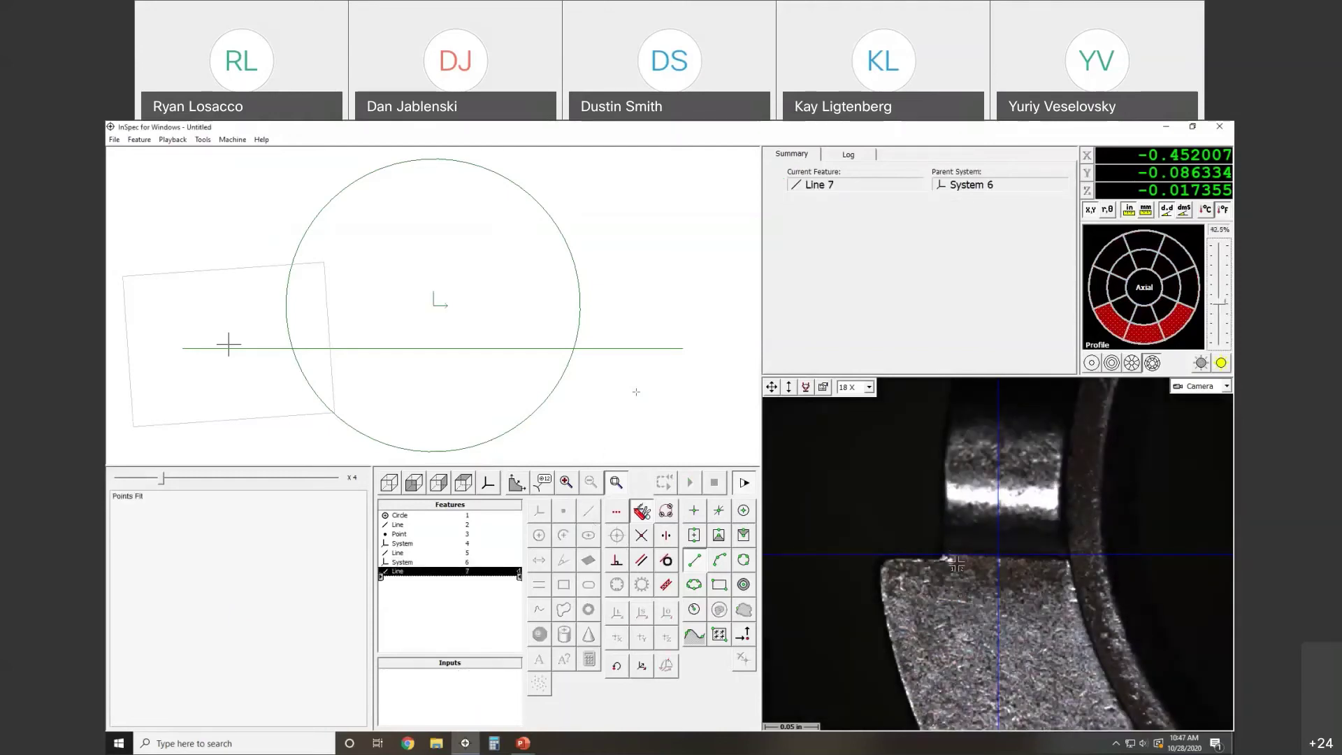
left_click_drag(950, 554, 1058, 557)
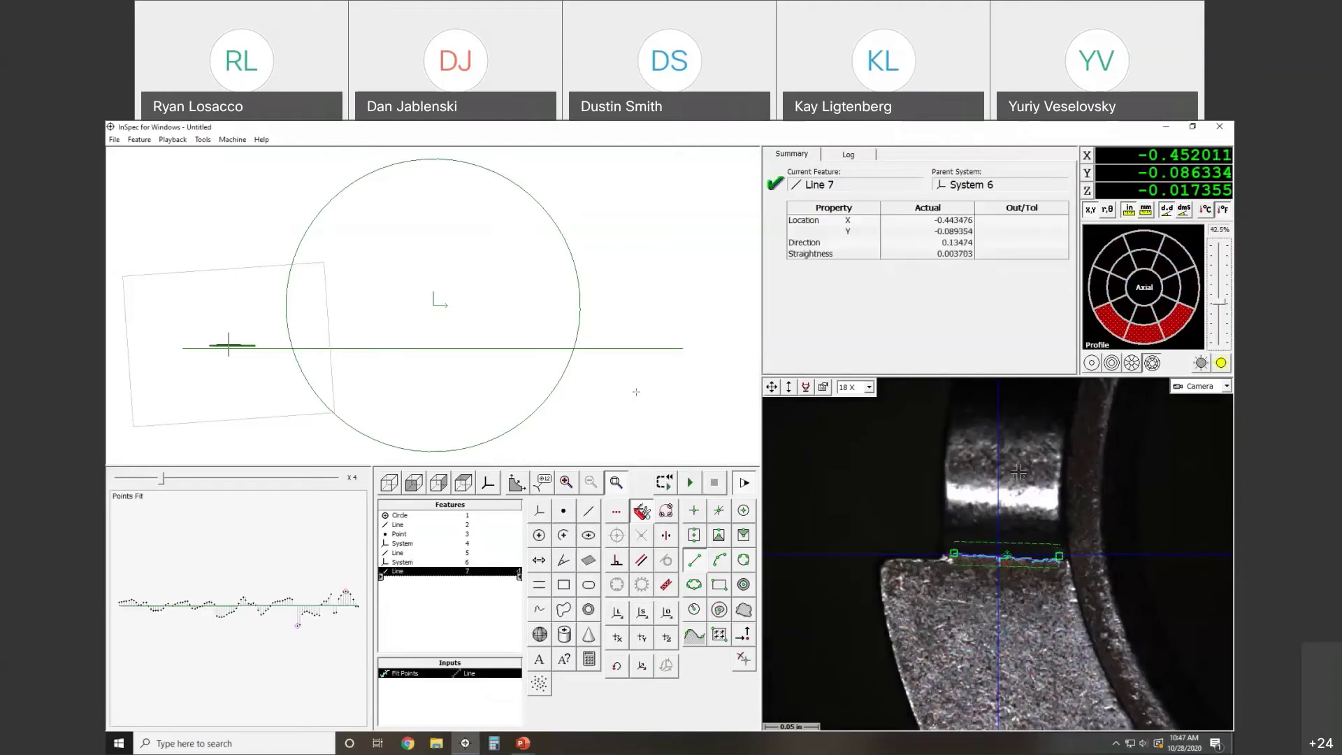
left_click_drag(1018, 543, 1017, 542)
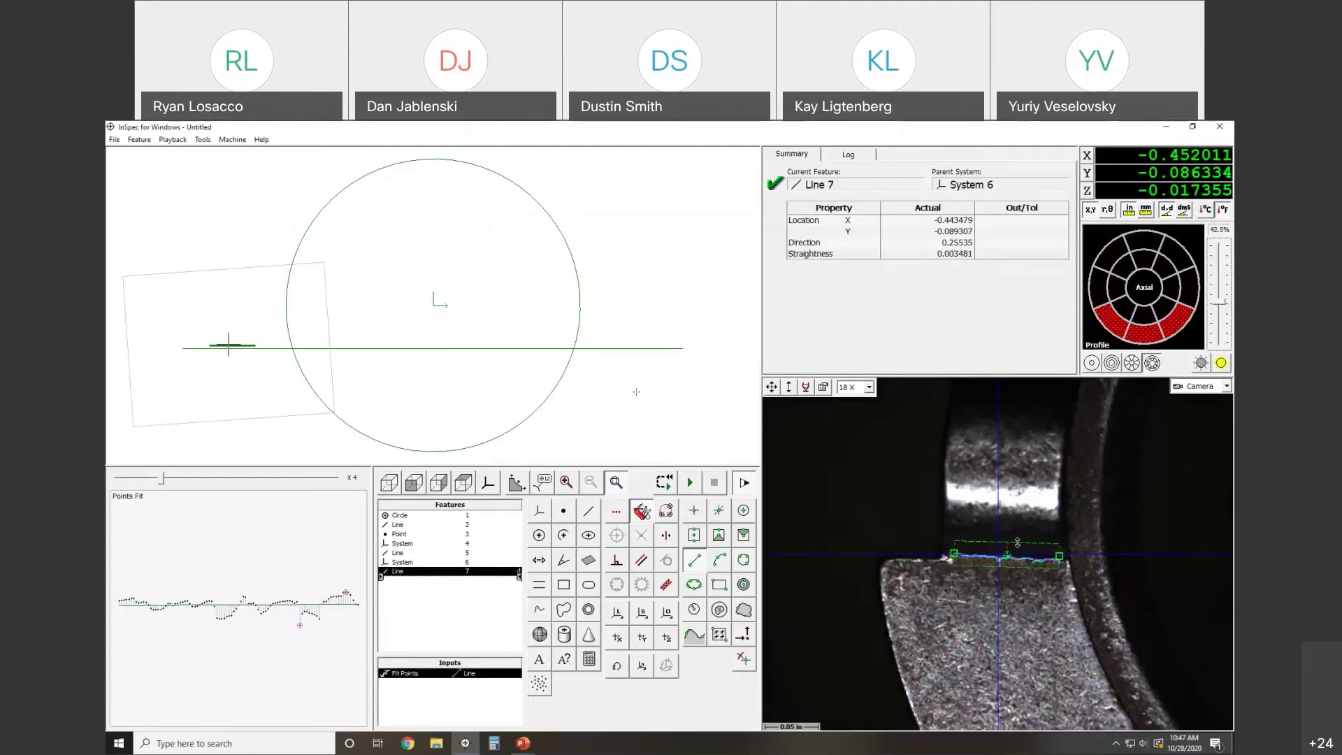
Step: Light the notch's upper edge with the auto-leveled outer rear ring segments and measure a line along it
left_click_drag(773, 389, 801, 317)
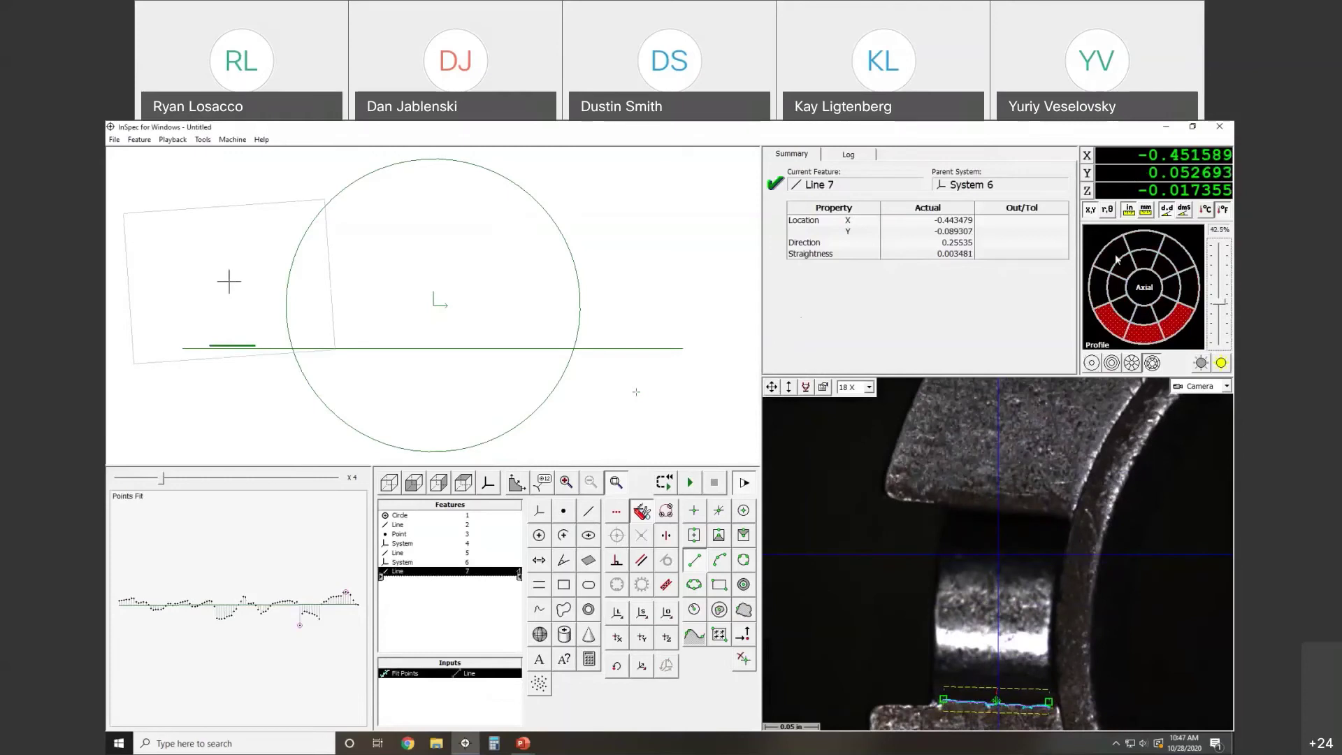
left_click(1221, 363)
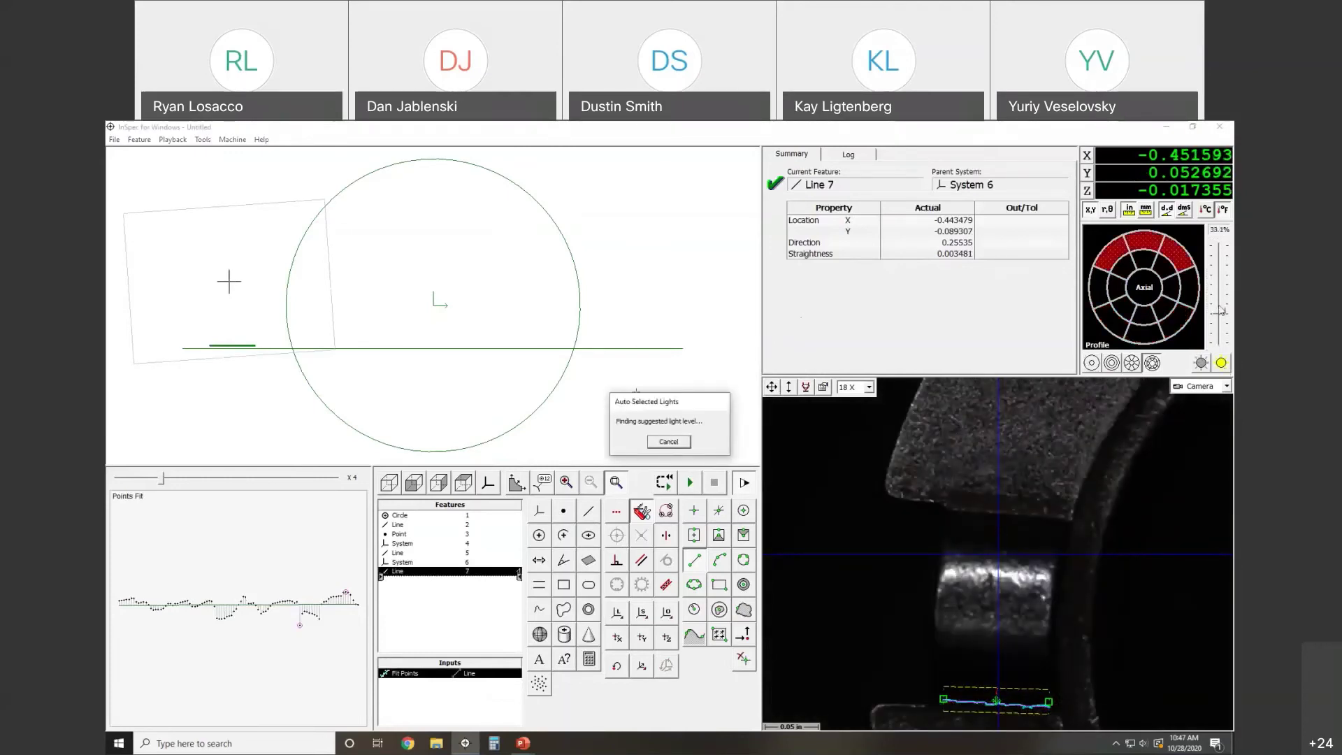
left_click(955, 510)
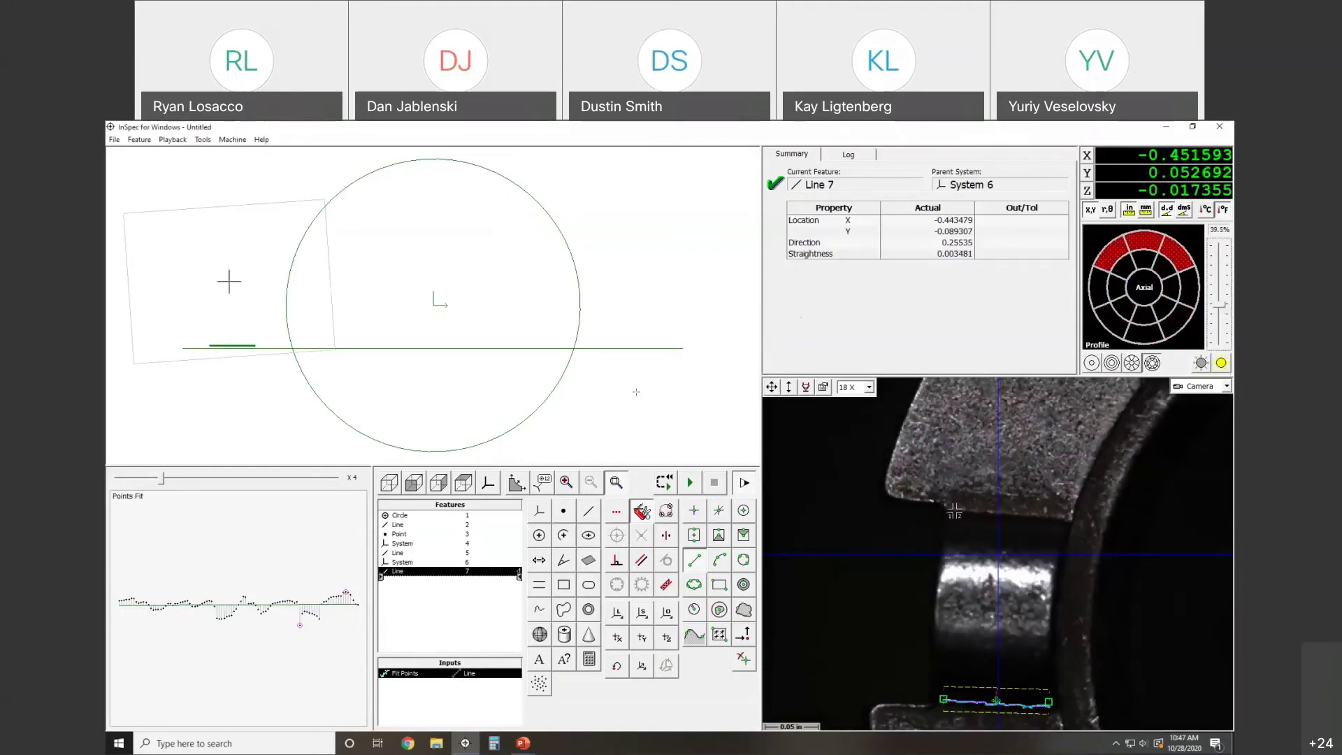
left_click(1053, 517)
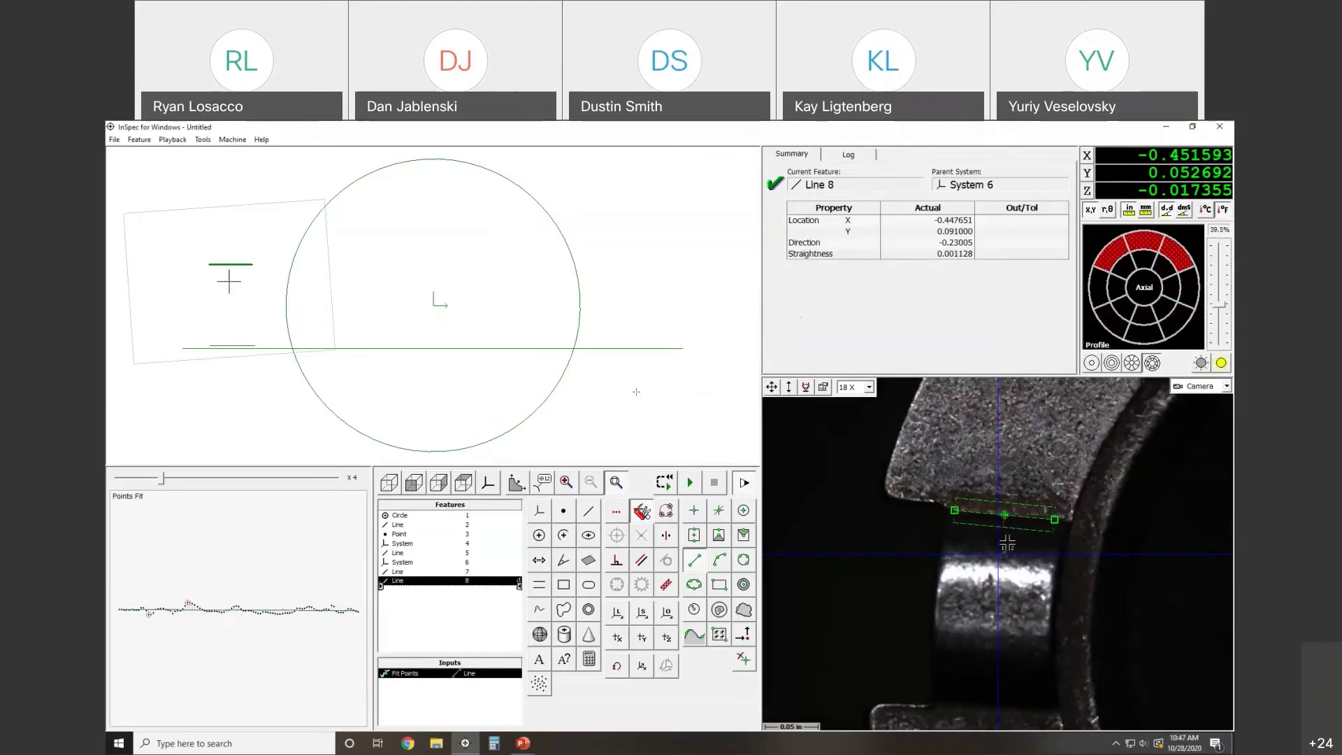
Step: Construct a gap from the notch's upper and lower edge lines and rename it Gap 1
left_click(544, 586)
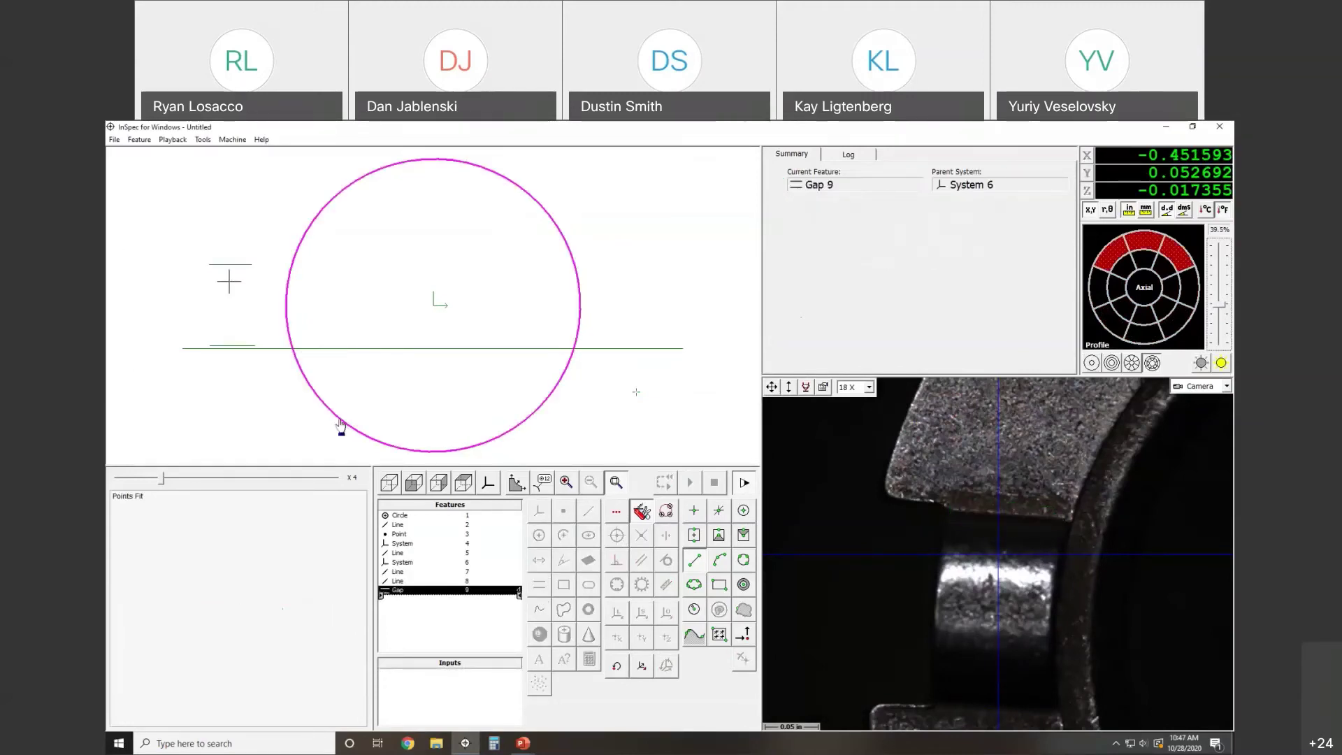
left_click(237, 271)
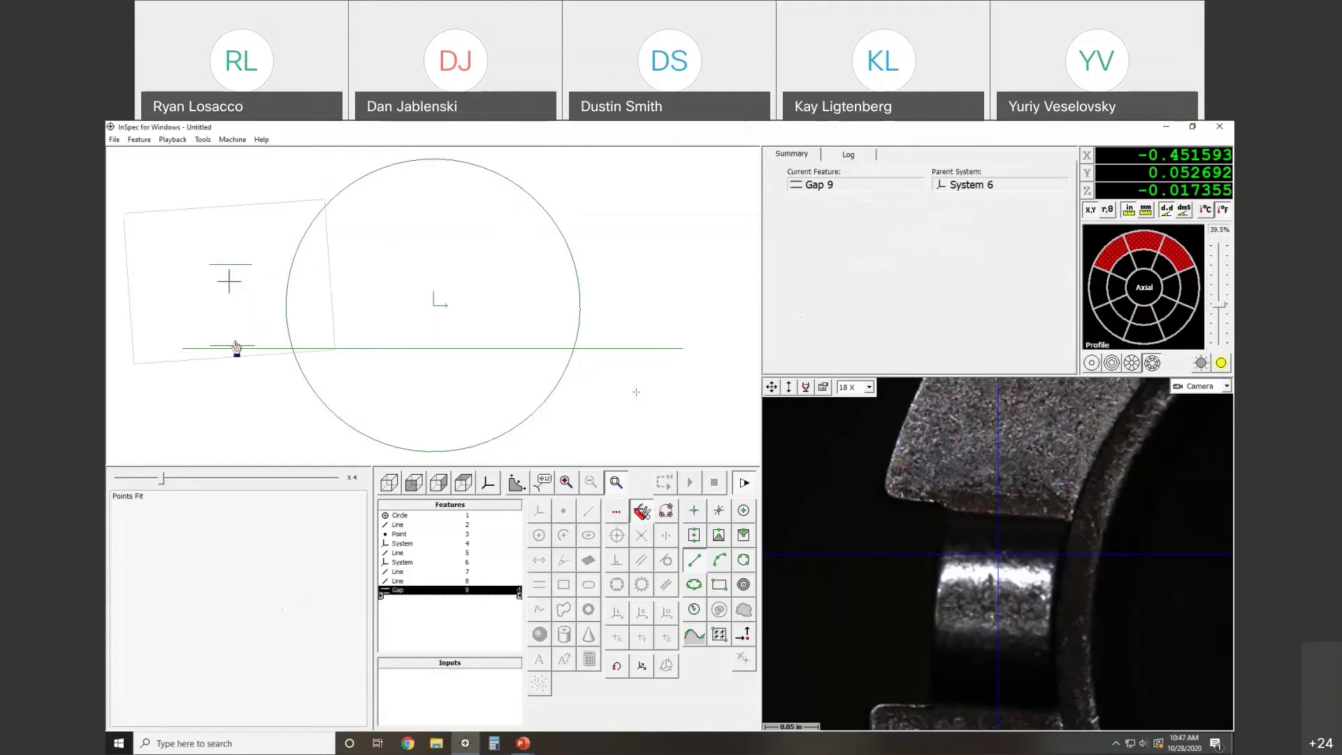
left_click(235, 346)
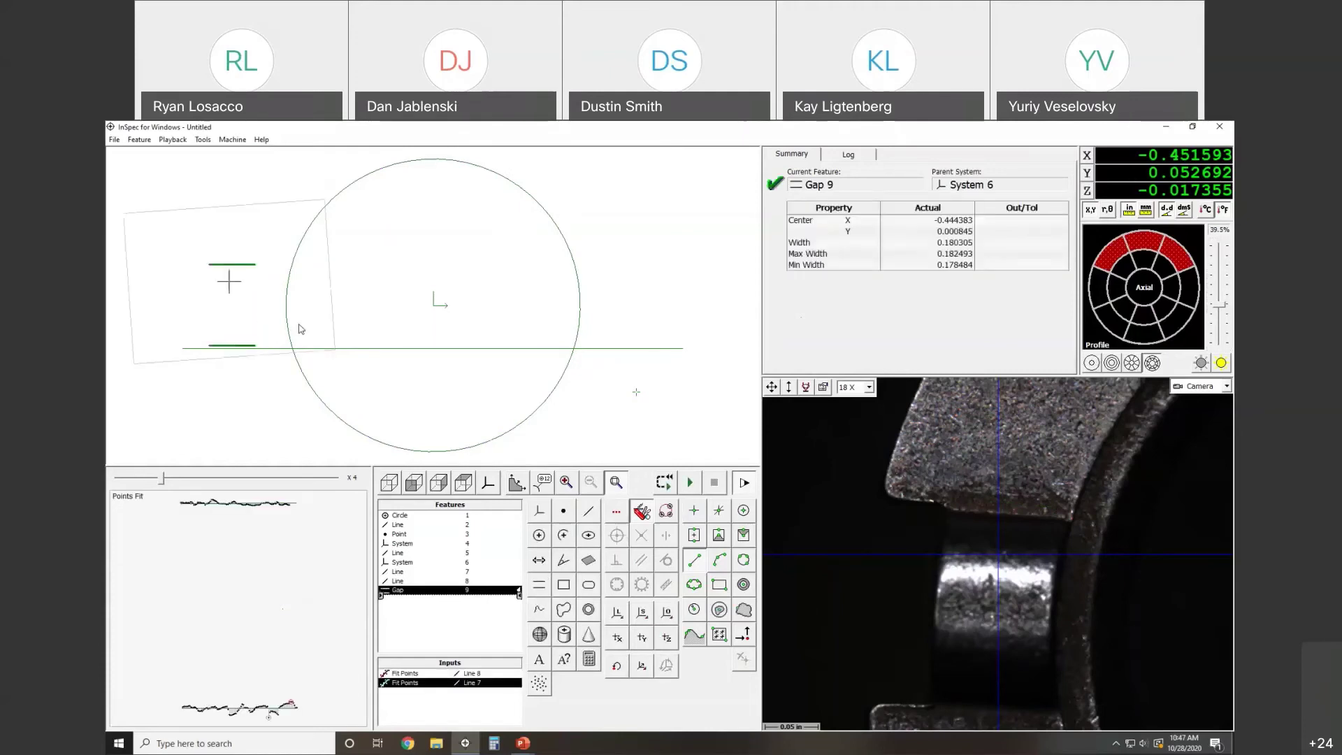
key("F2")
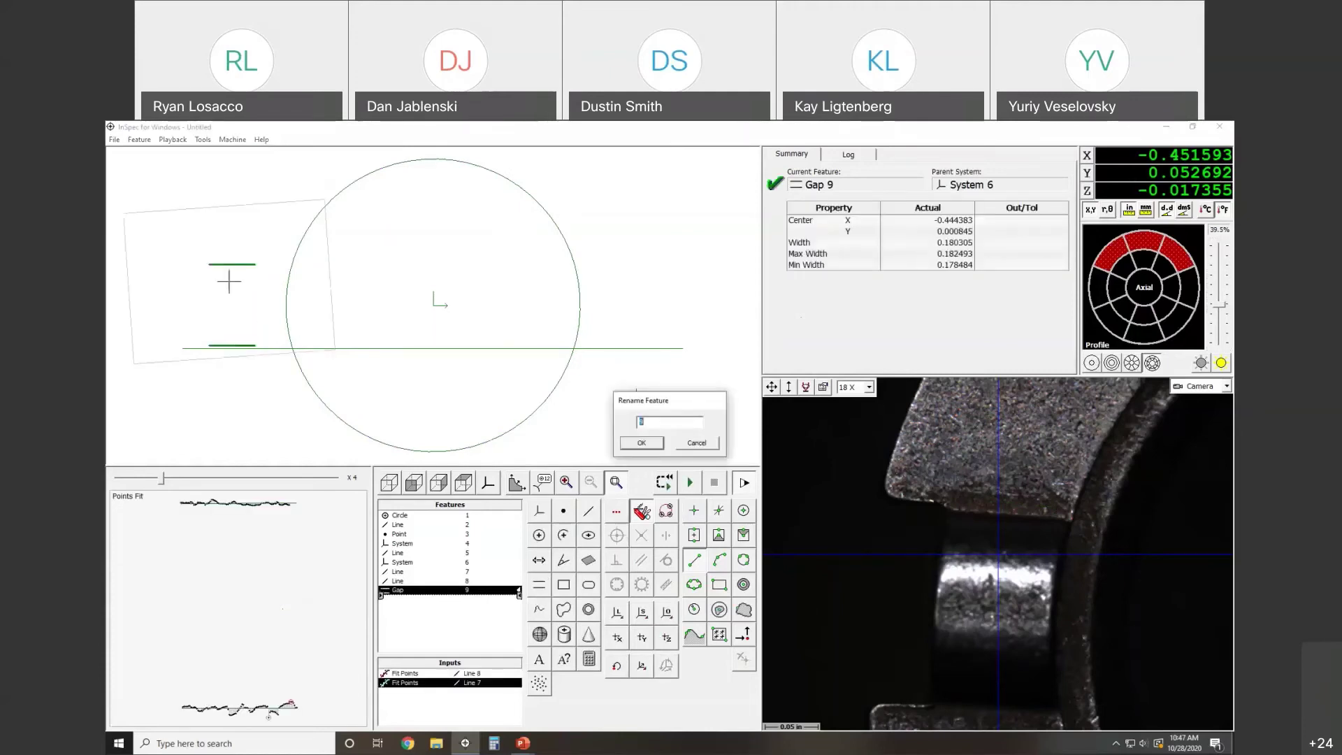
type("Gap 1")
key("Return")
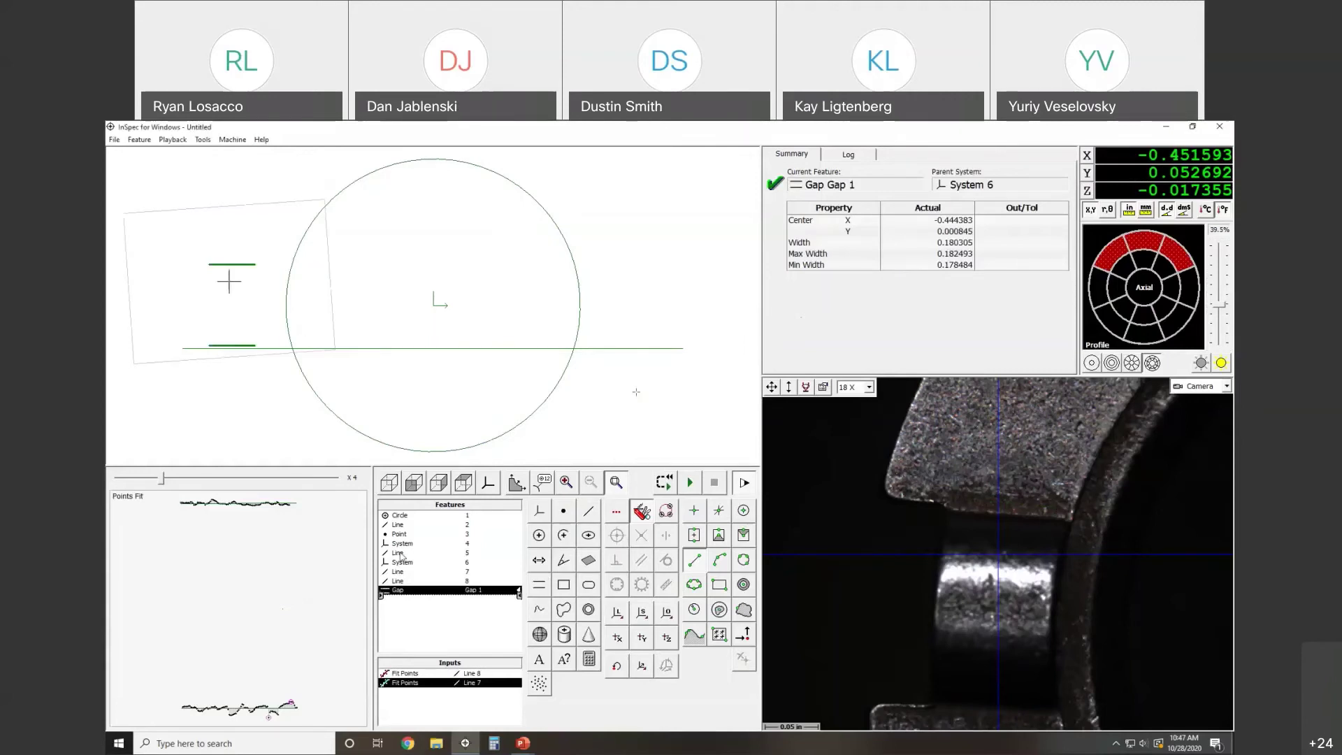
Step: Set Gap 1's nominal width to 0.180 with a bilateral tolerance of ±0.005
double_click(461, 590)
left_click(760, 391)
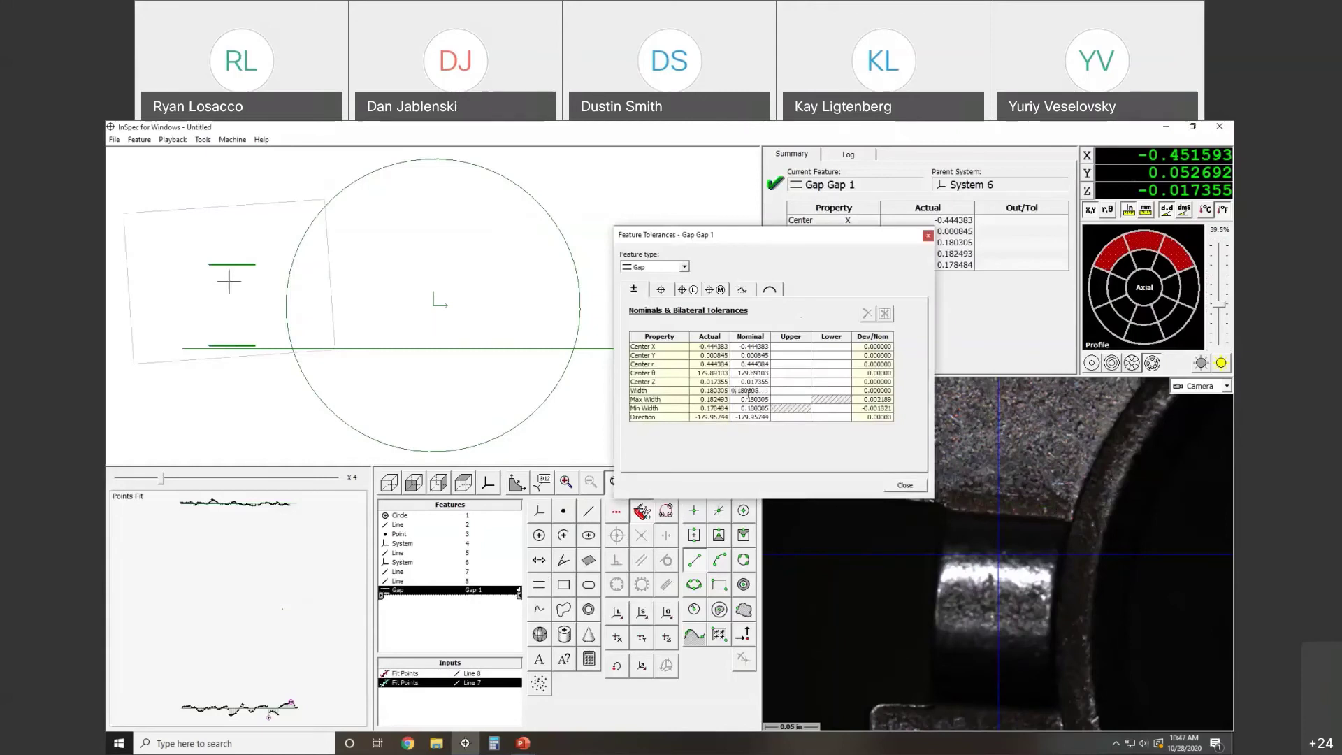
left_click_drag(760, 391, 716, 391)
type(".180")
key("Tab")
type(".005")
key("Tab")
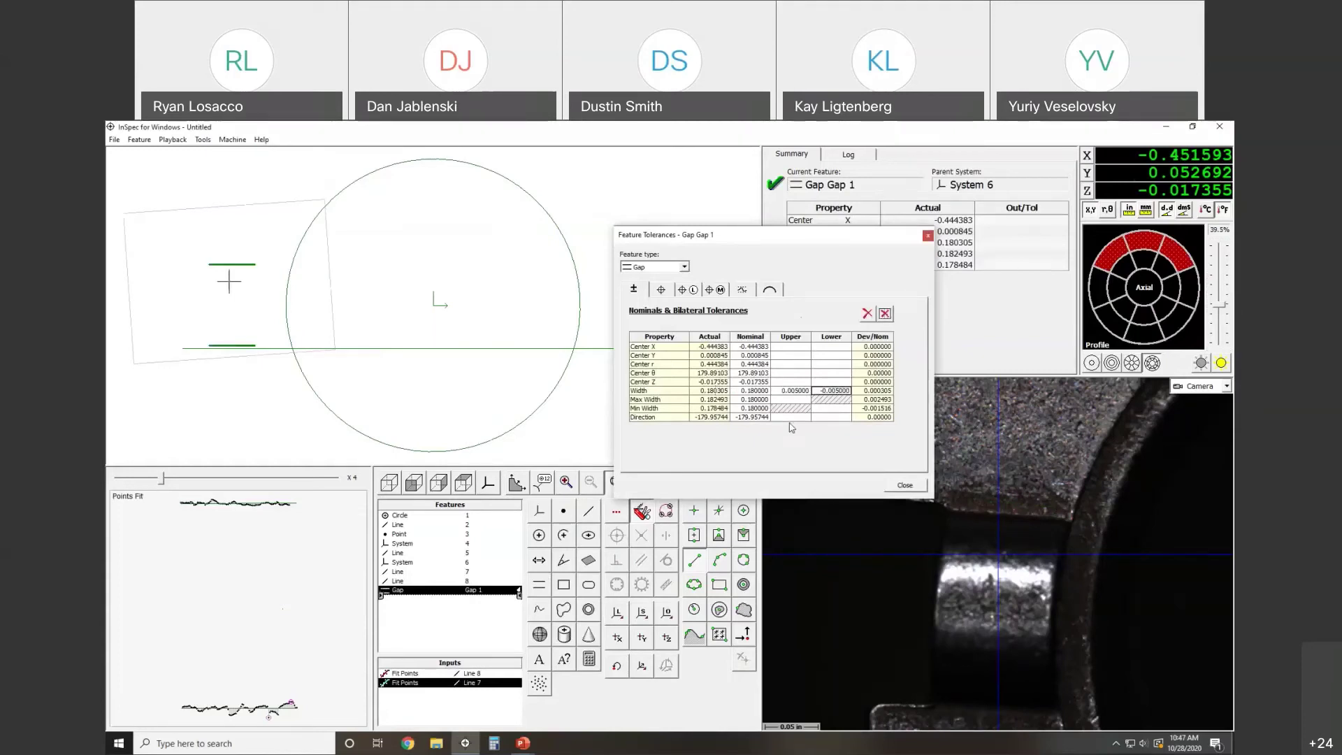
left_click(903, 485)
Step: Configure Gap 1's exports to include nominals, tolerances and labels
key("ctrl+e")
left_click(432, 245)
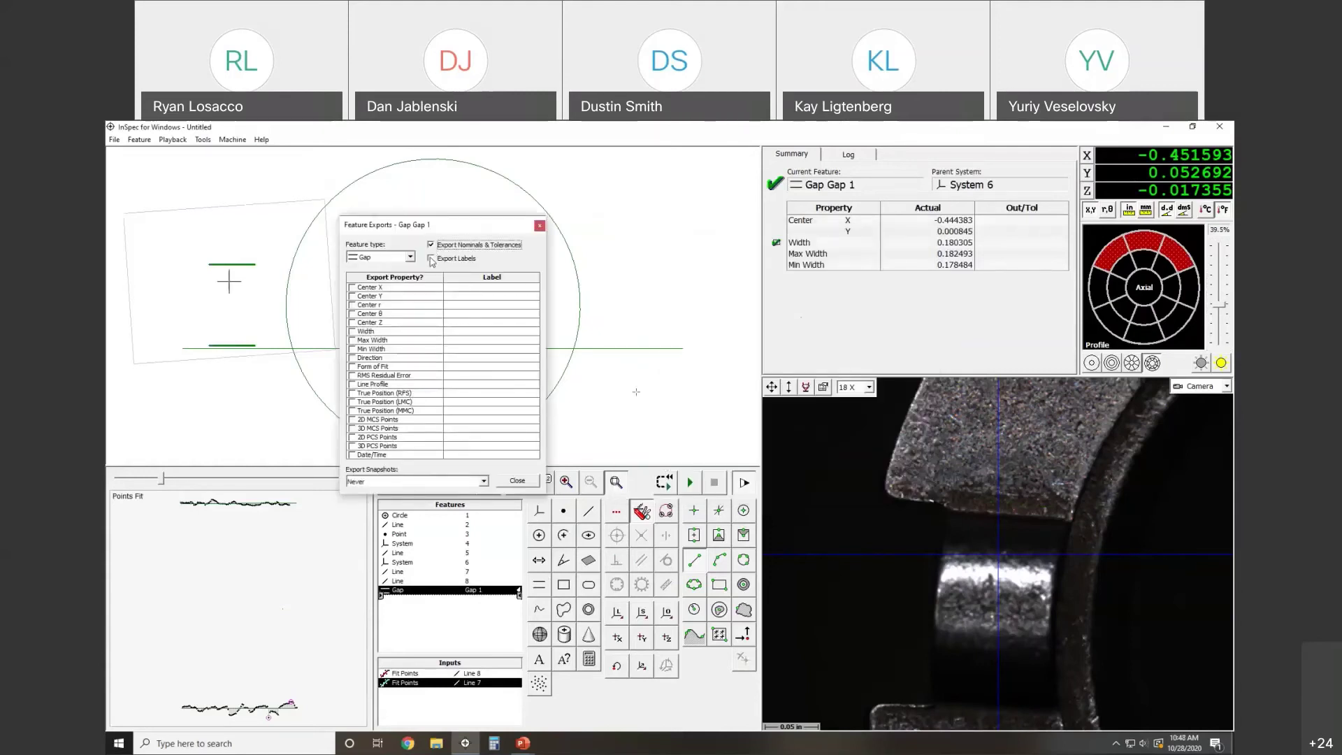
left_click(431, 259)
left_click(515, 482)
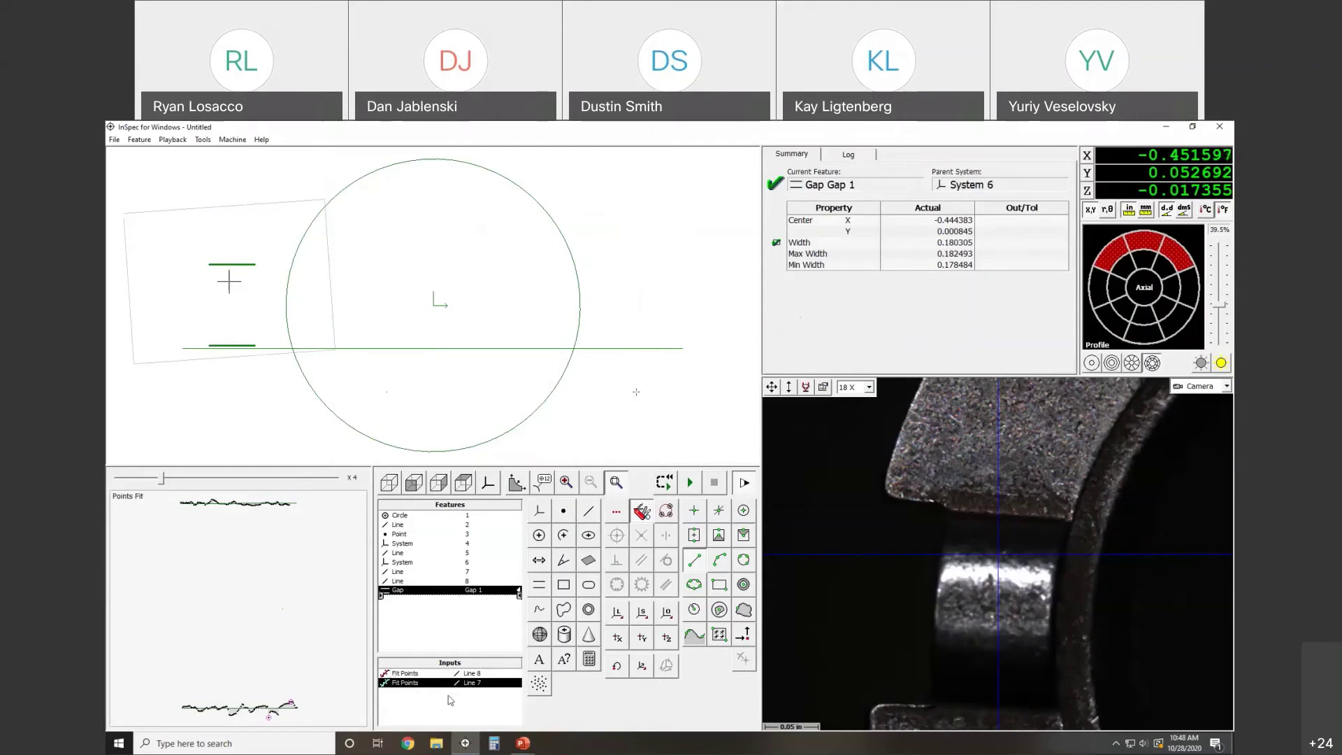
Step: Try to create a mirrored copy of Gap 1 about the Y axis of System 6, and delete the copy
right_click(417, 596)
right_click(409, 594)
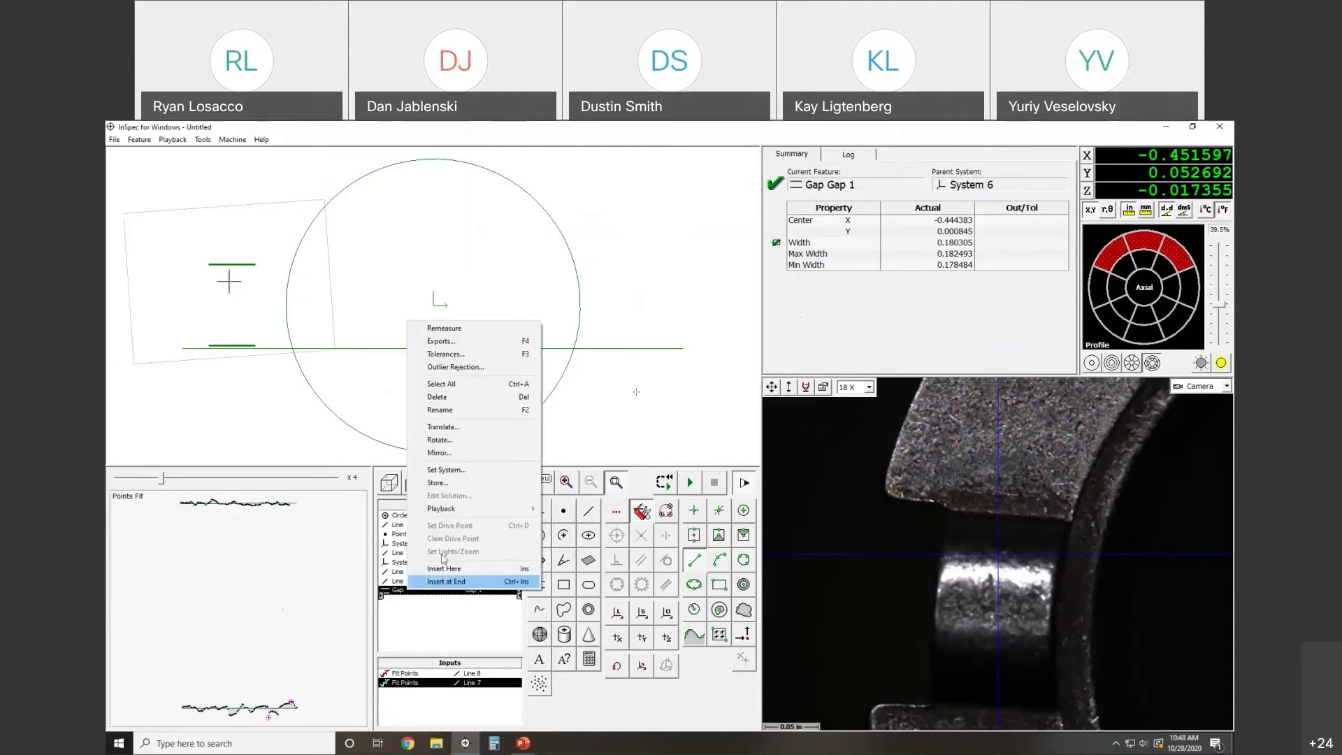
left_click(473, 459)
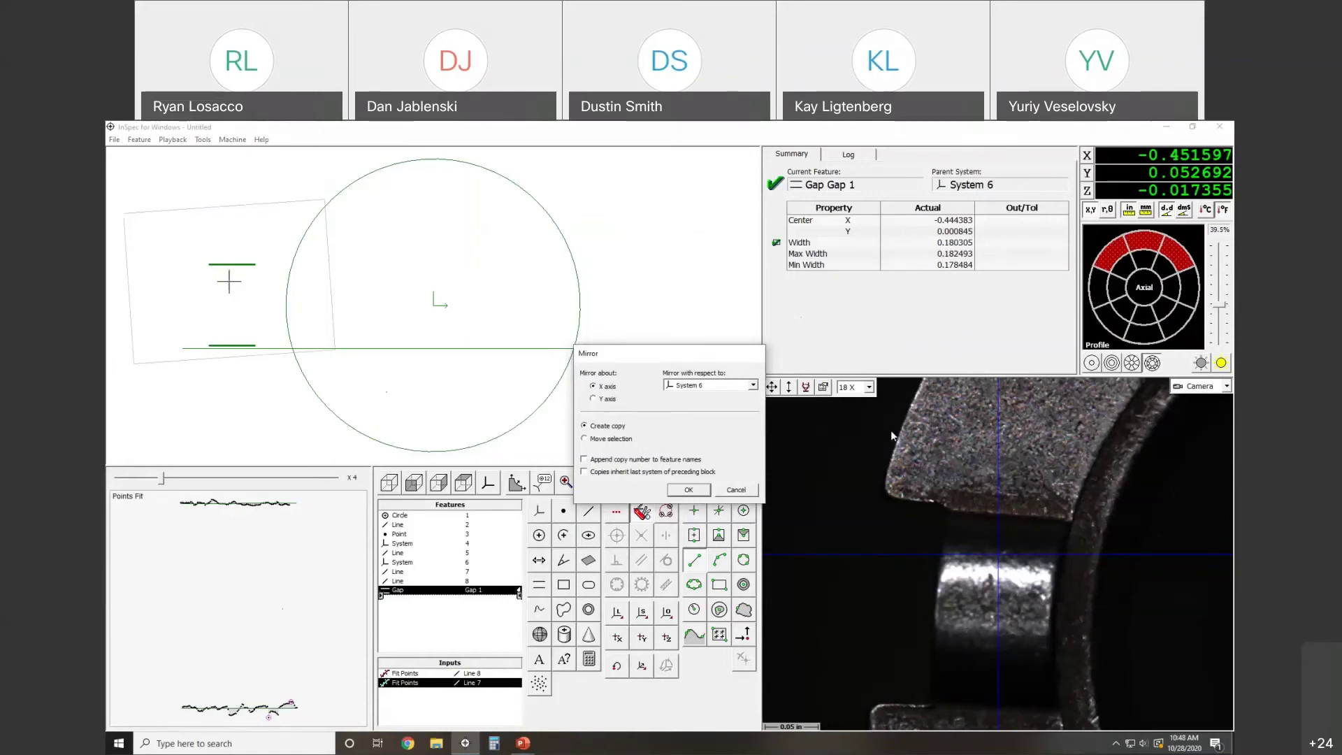
left_click(881, 564)
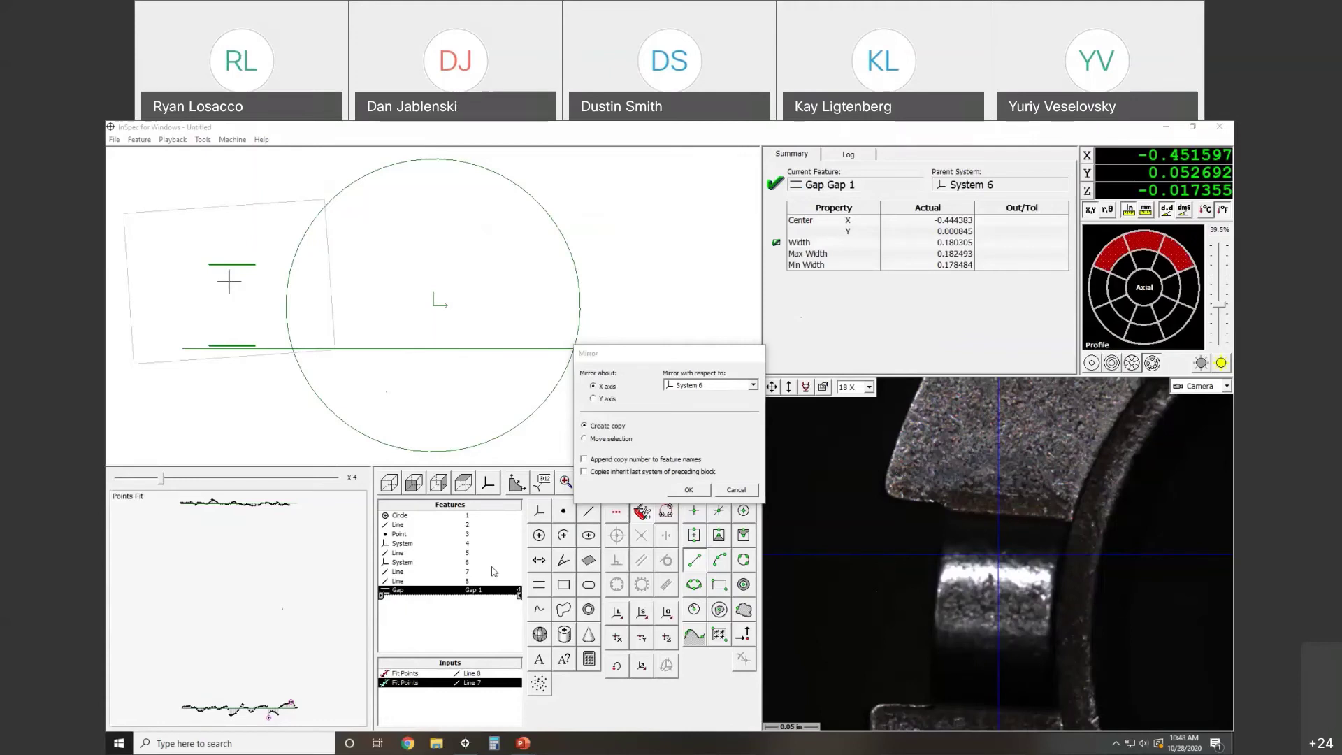
left_click(613, 410)
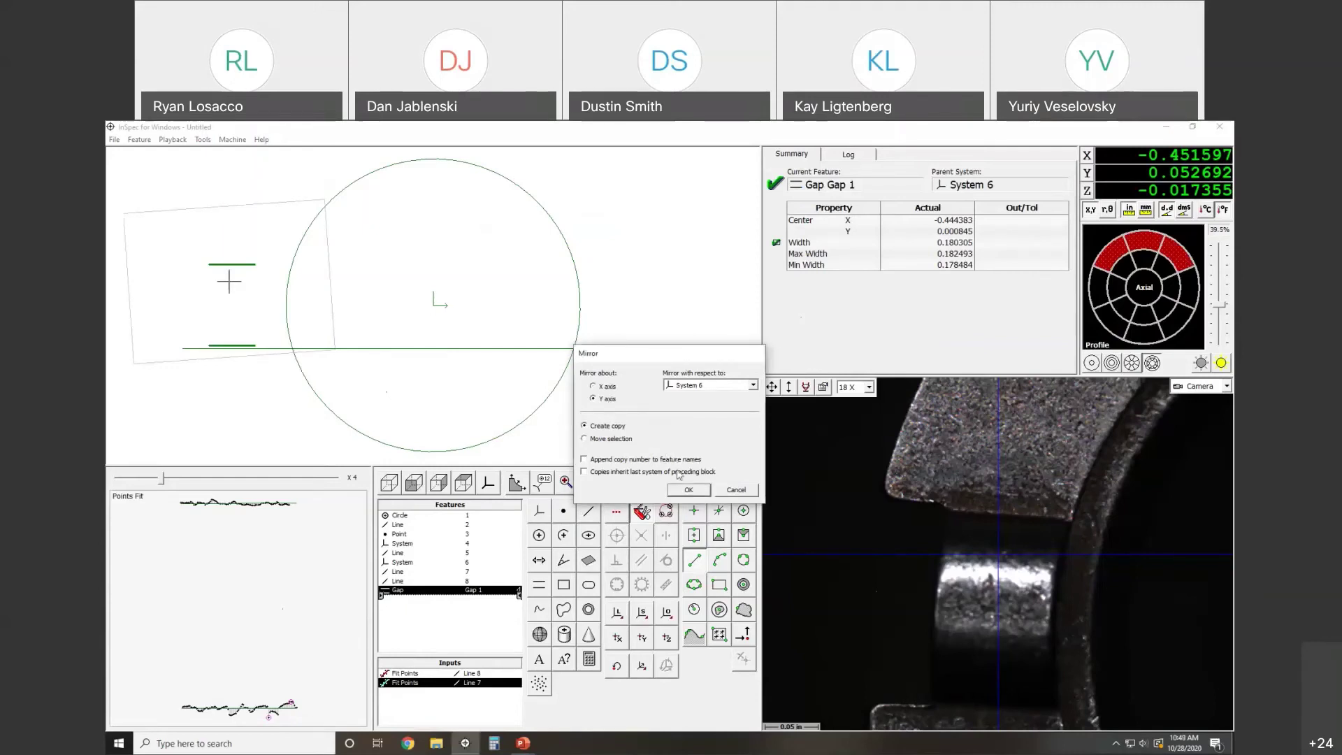
left_click(685, 493)
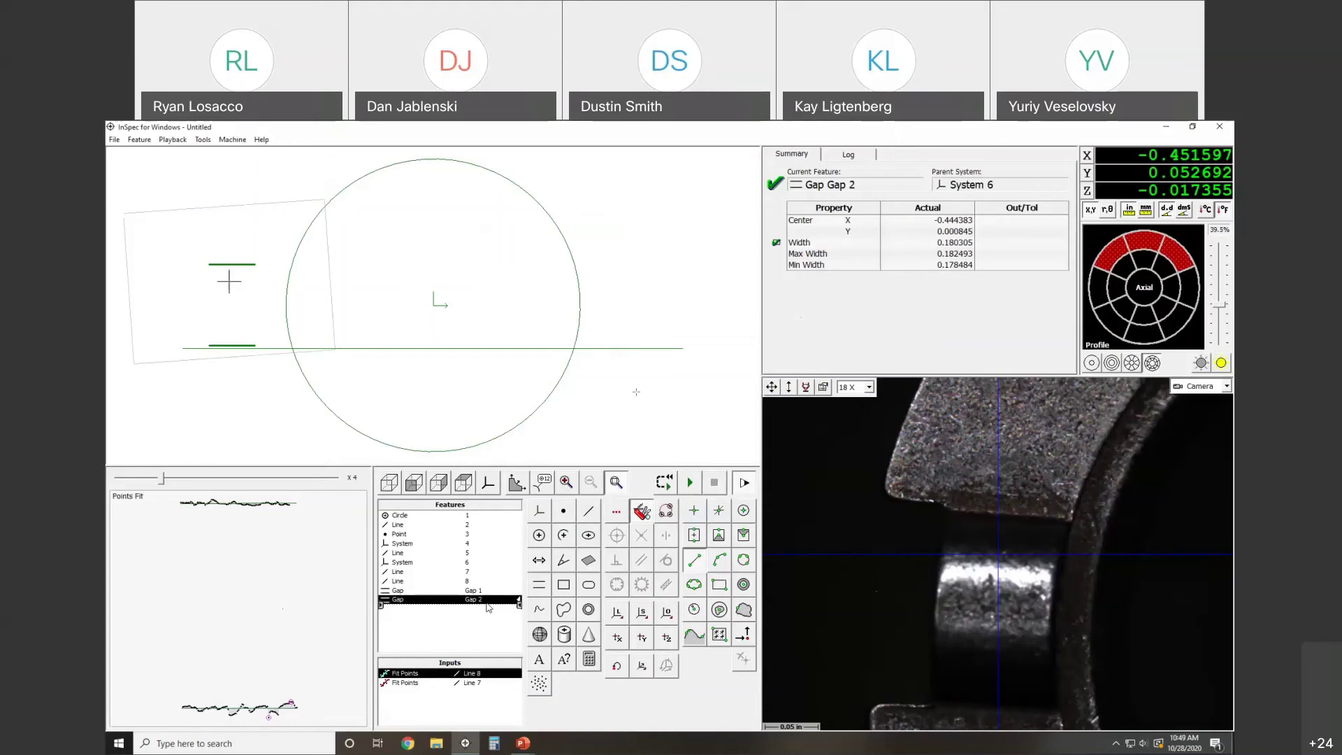
key("Delete")
right_click(484, 592)
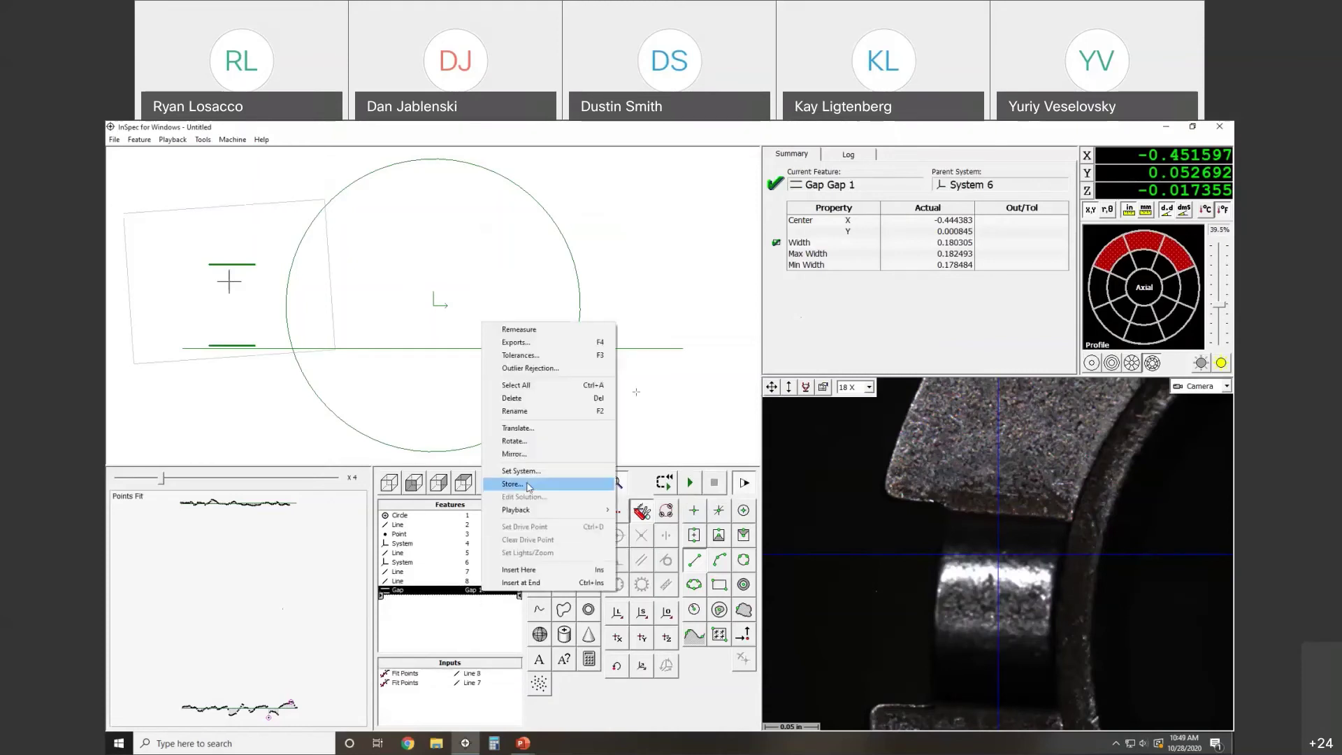
left_click(518, 441)
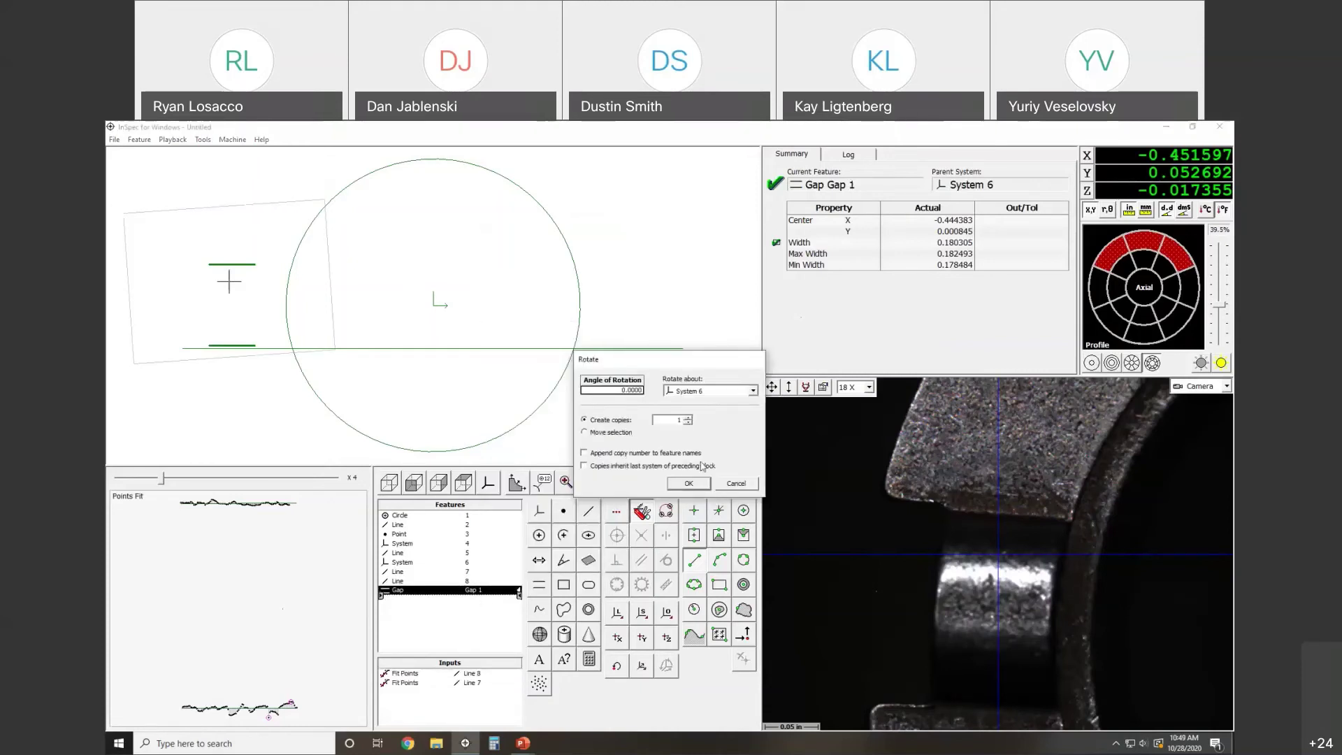
key("Escape")
Step: Try mirroring Gap 1 again, check the copy against System 6, and delete the copy
right_click(498, 591)
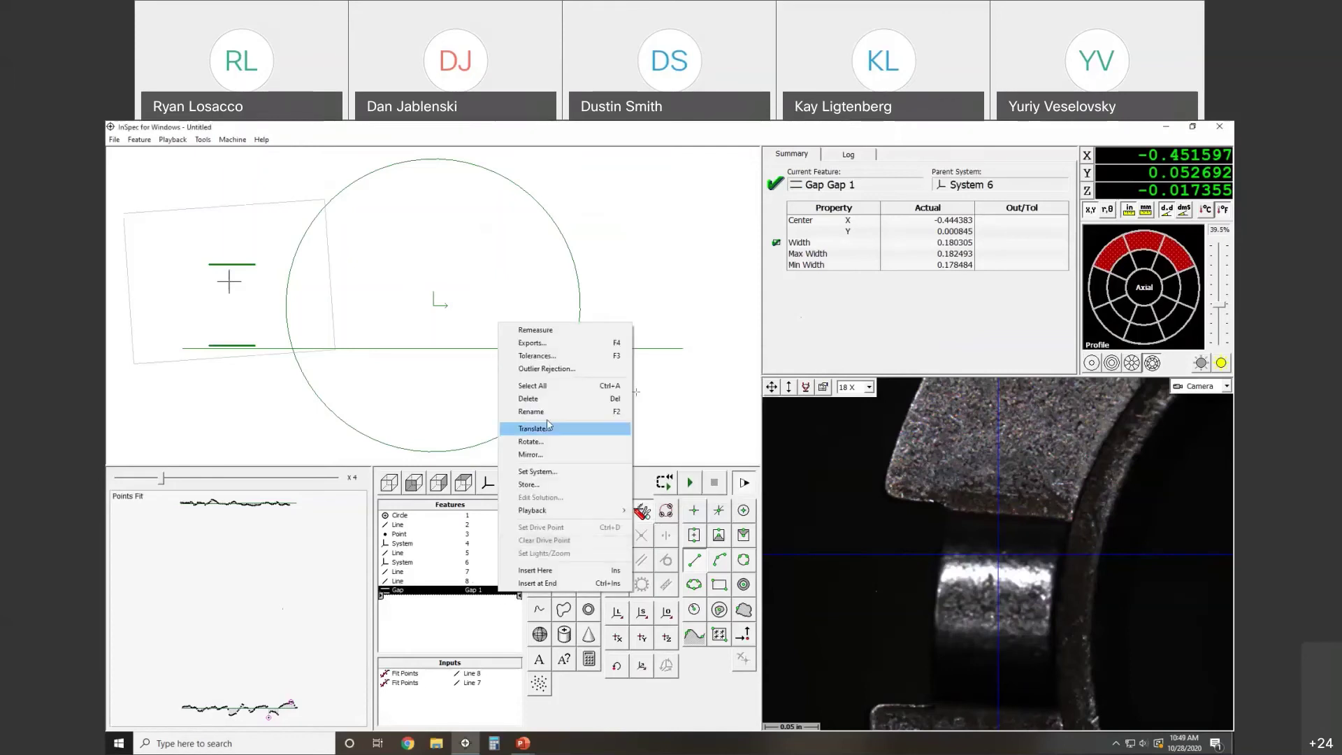
left_click(531, 455)
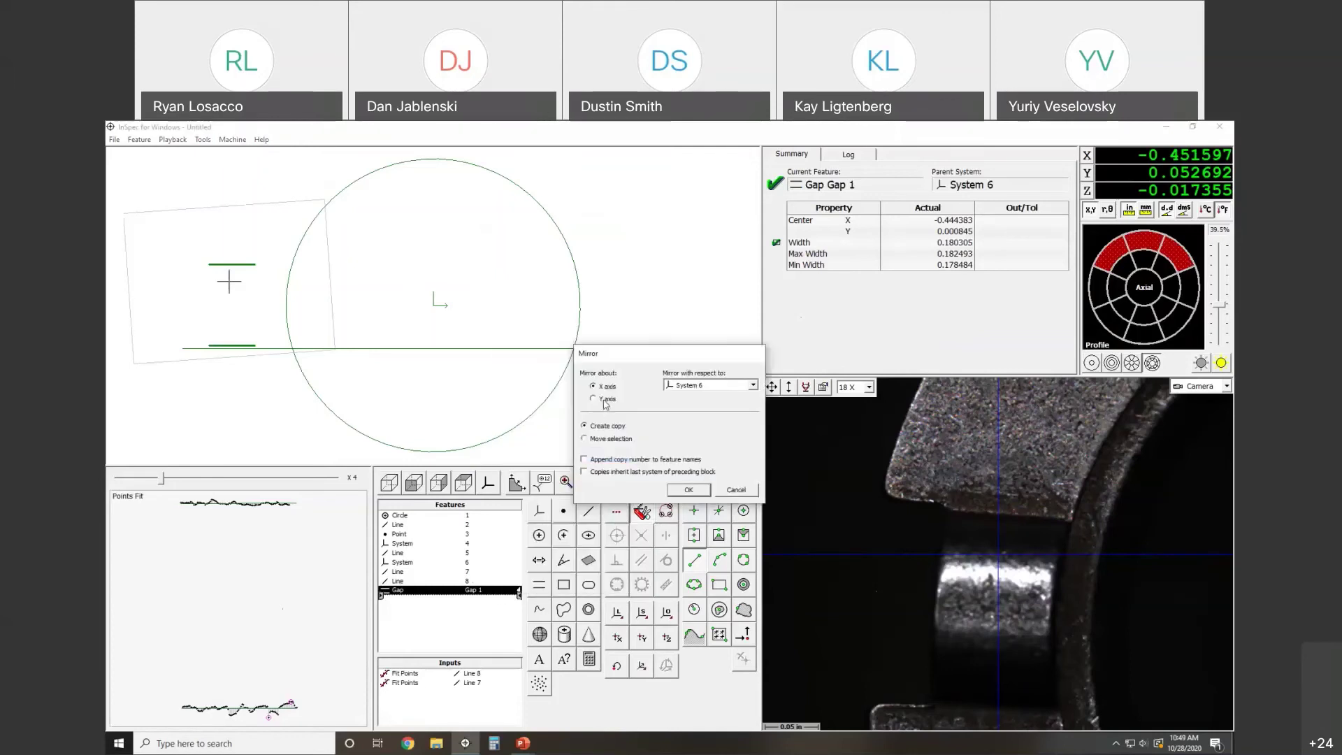
left_click(676, 489)
left_click(499, 600)
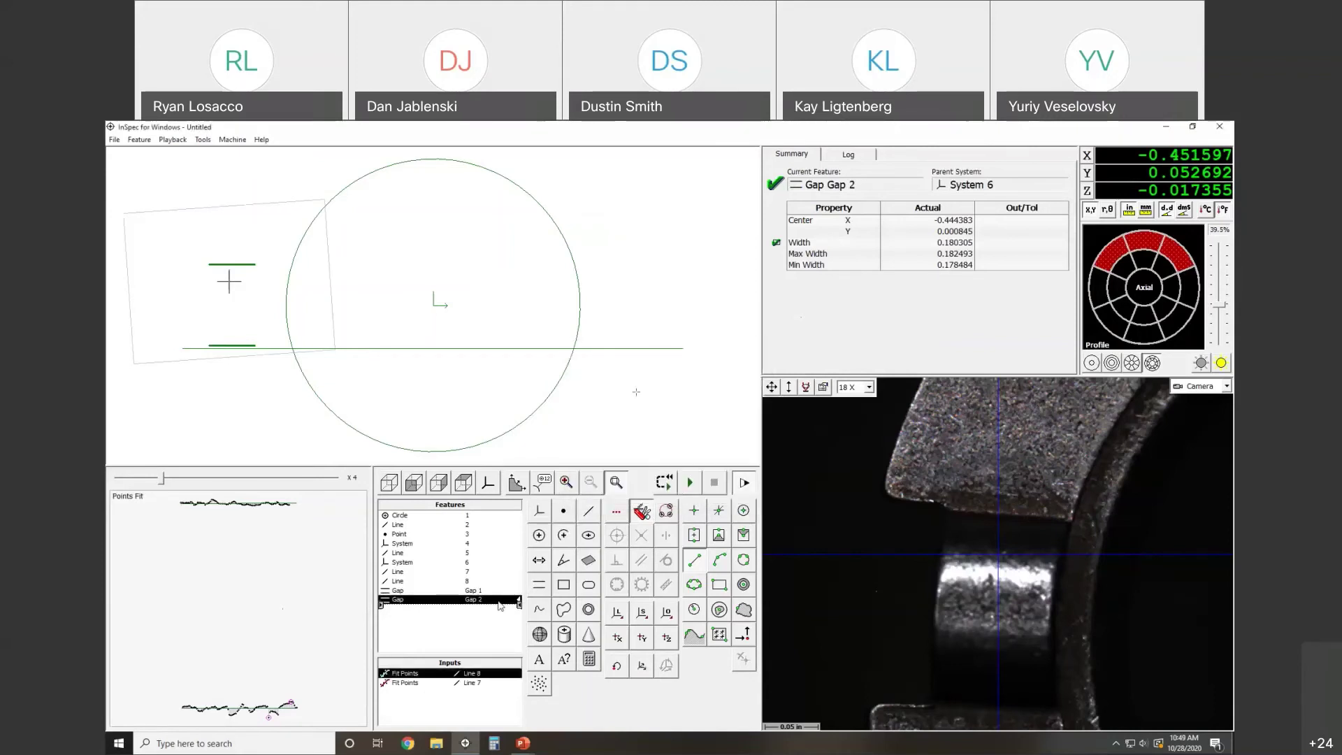
left_click(470, 564)
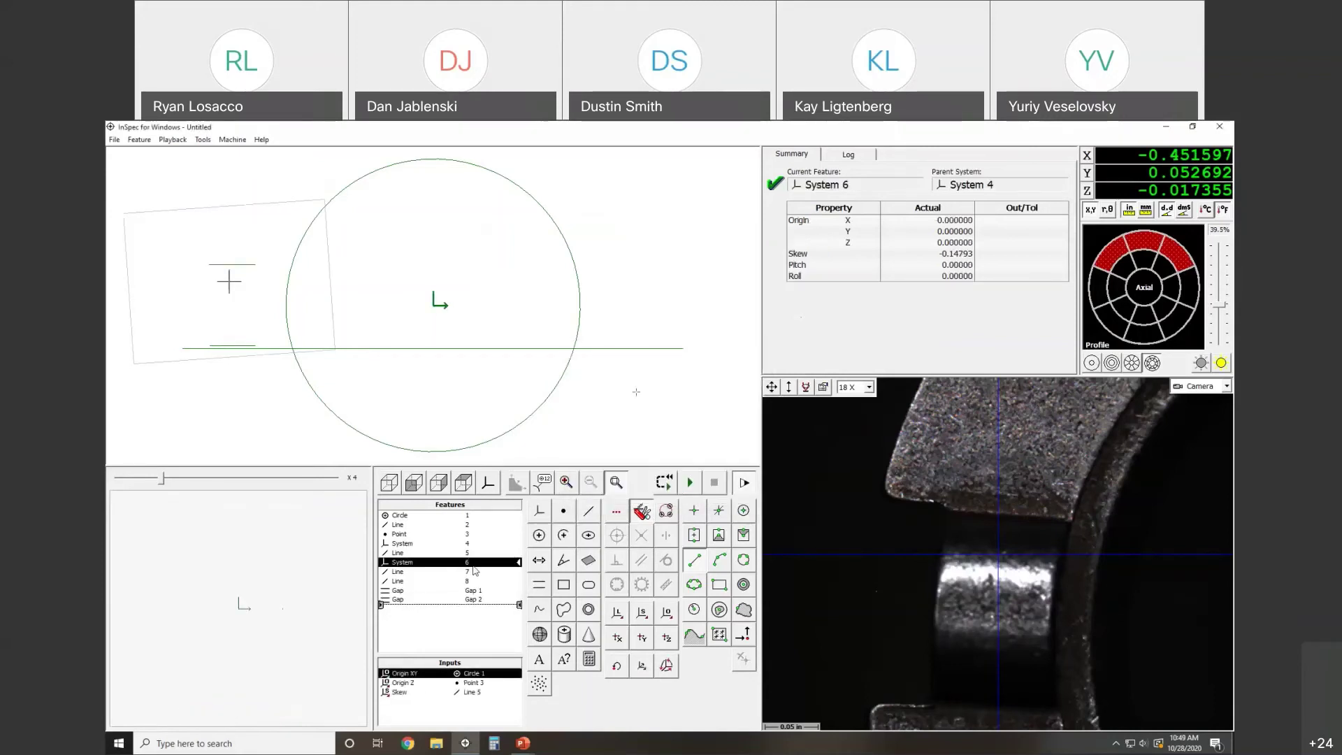
left_click(481, 601)
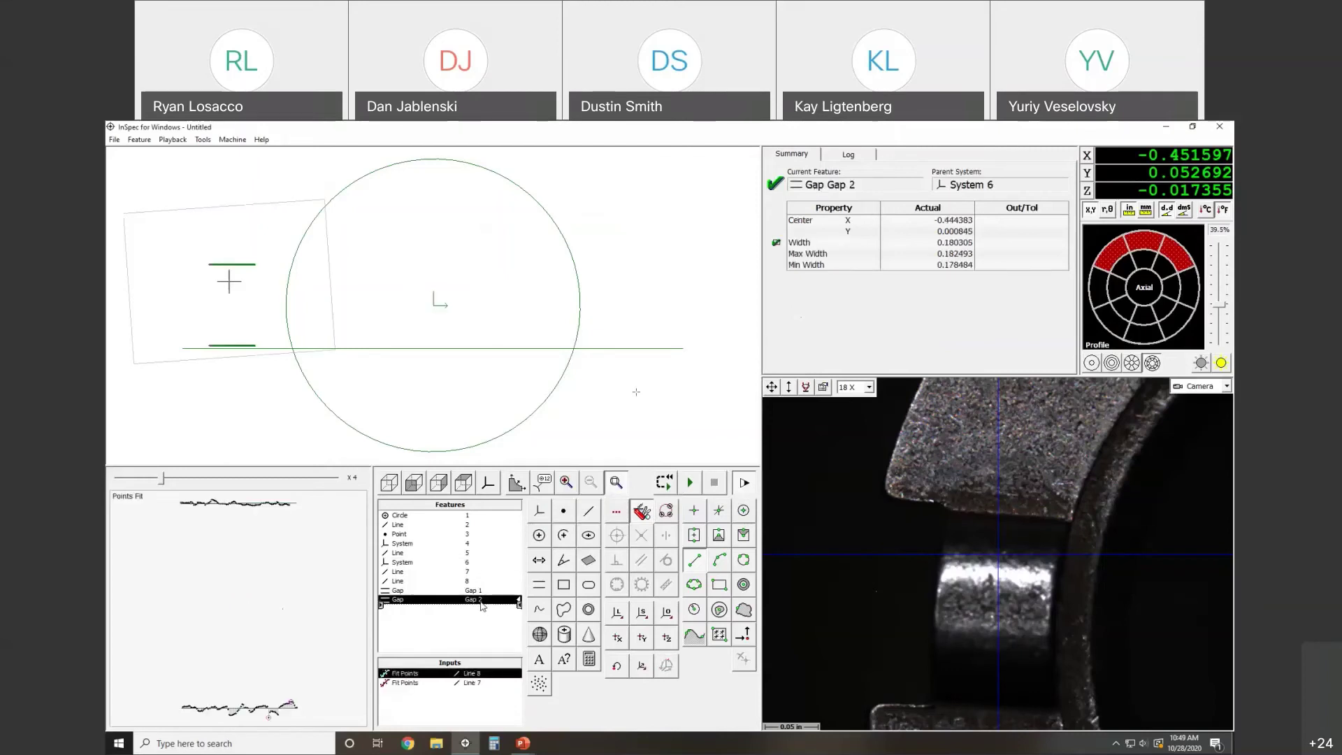
key("Delete")
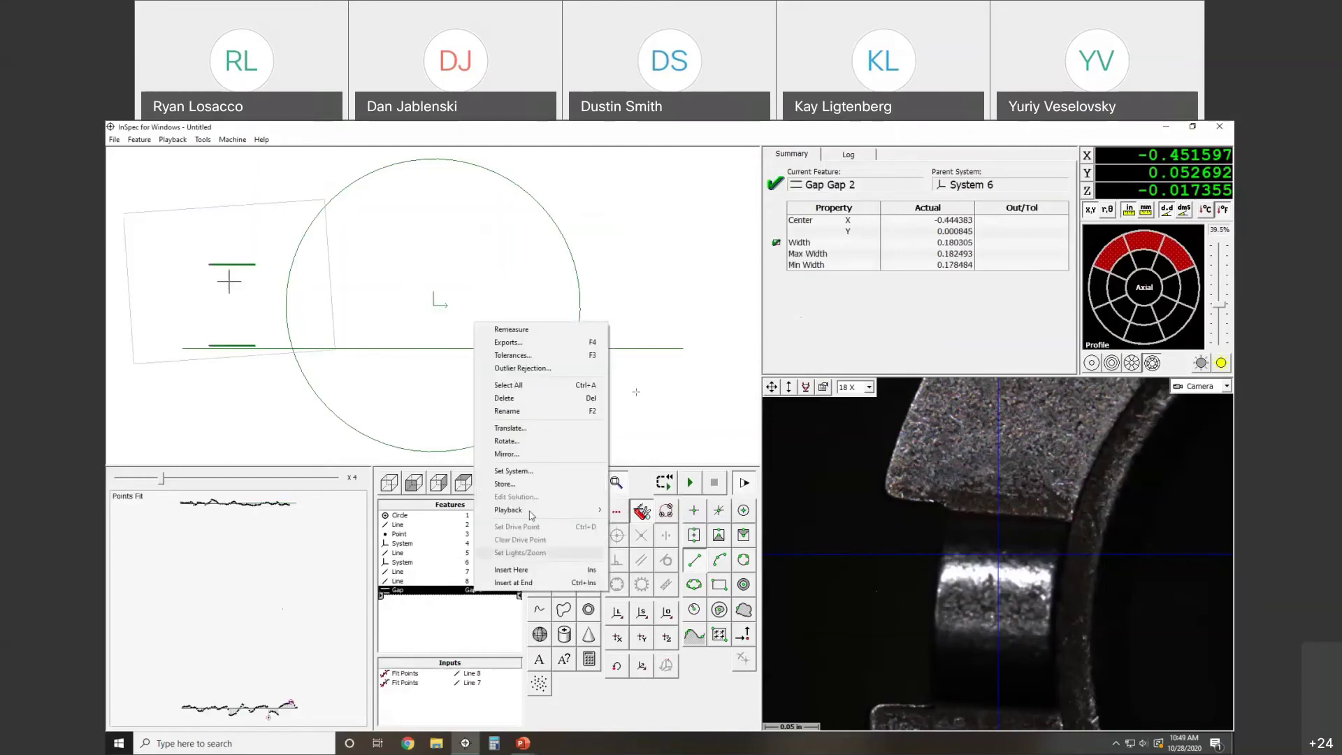
Step: Try mirroring Gap 1 about the Y axis with System 6 reselected as the reference, and delete the copy
left_click(533, 455)
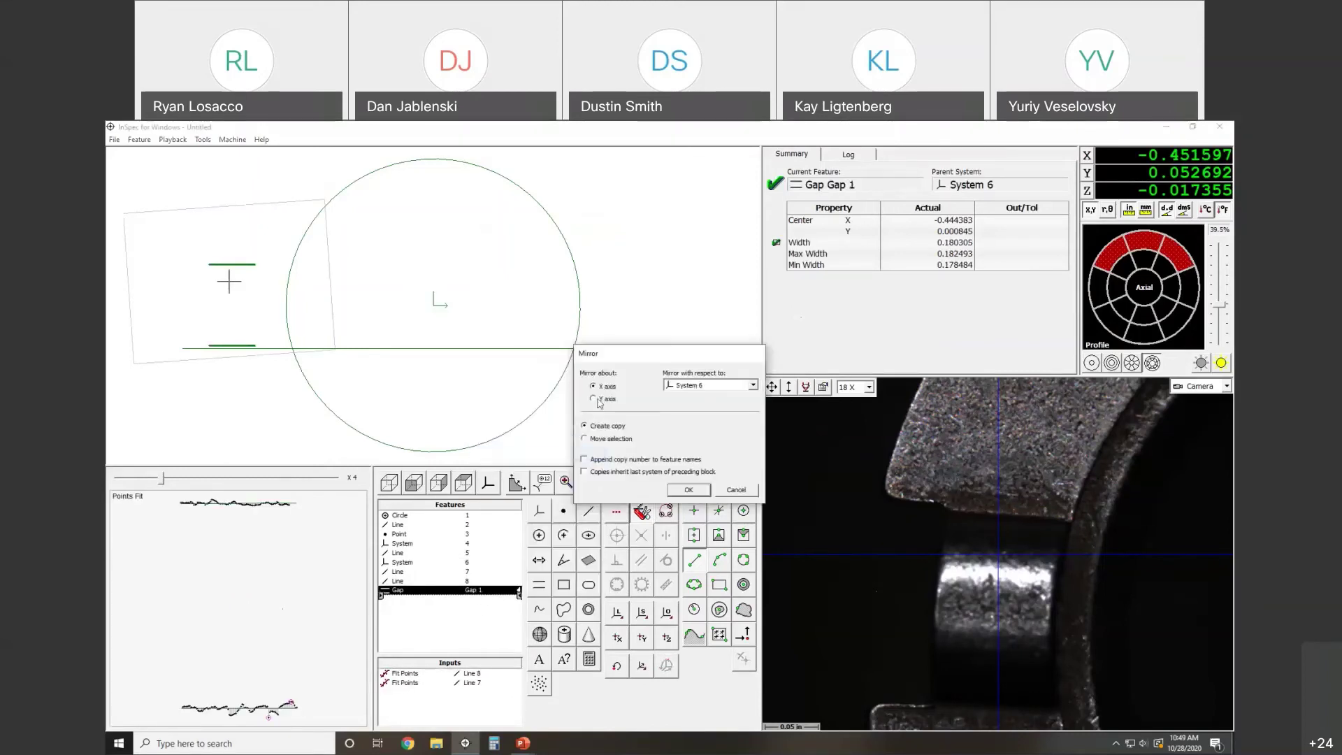
left_click(690, 385)
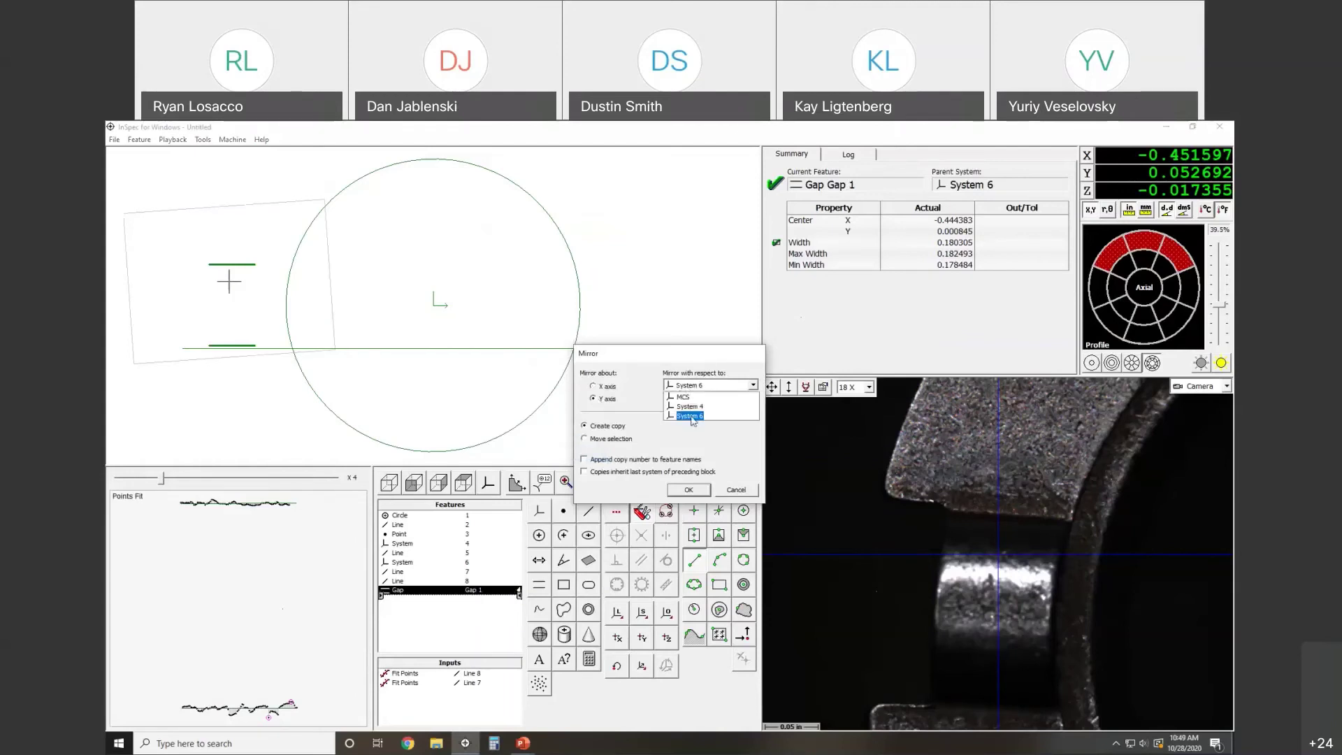
left_click(691, 416)
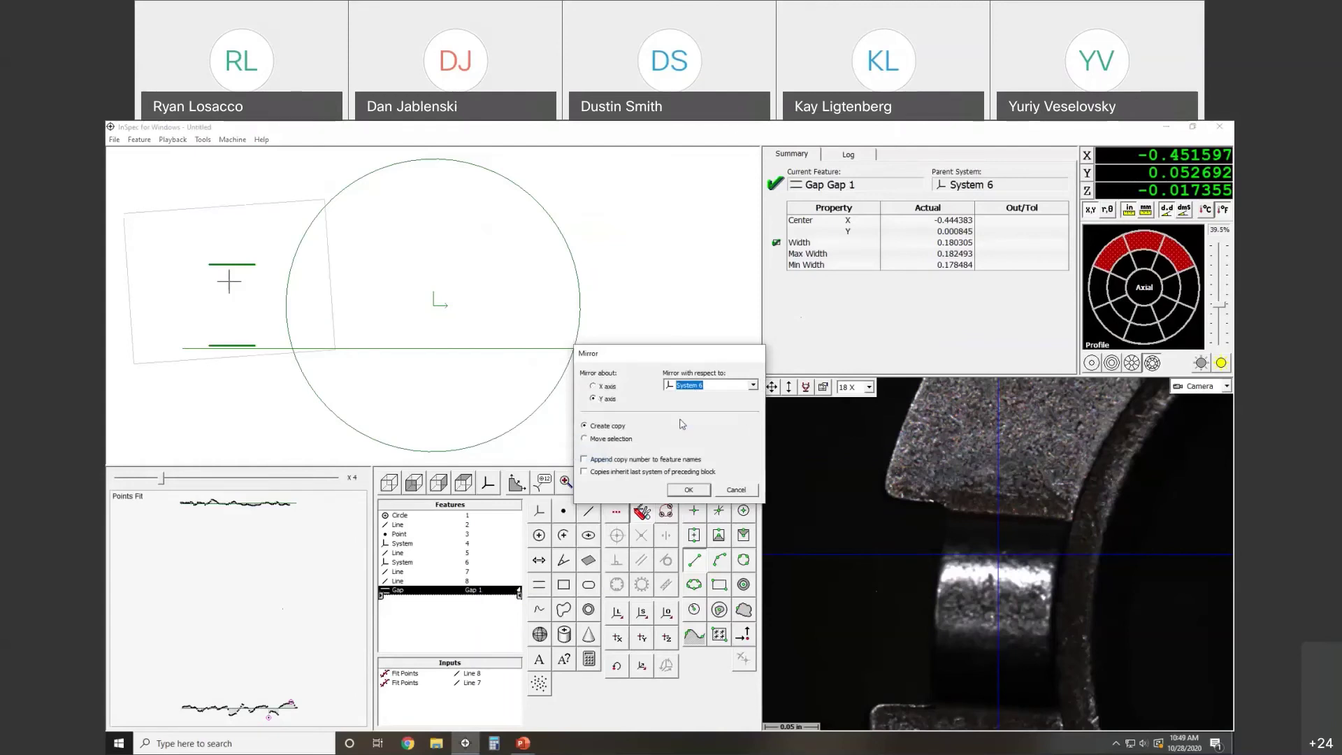
left_click(687, 489)
left_click(474, 601)
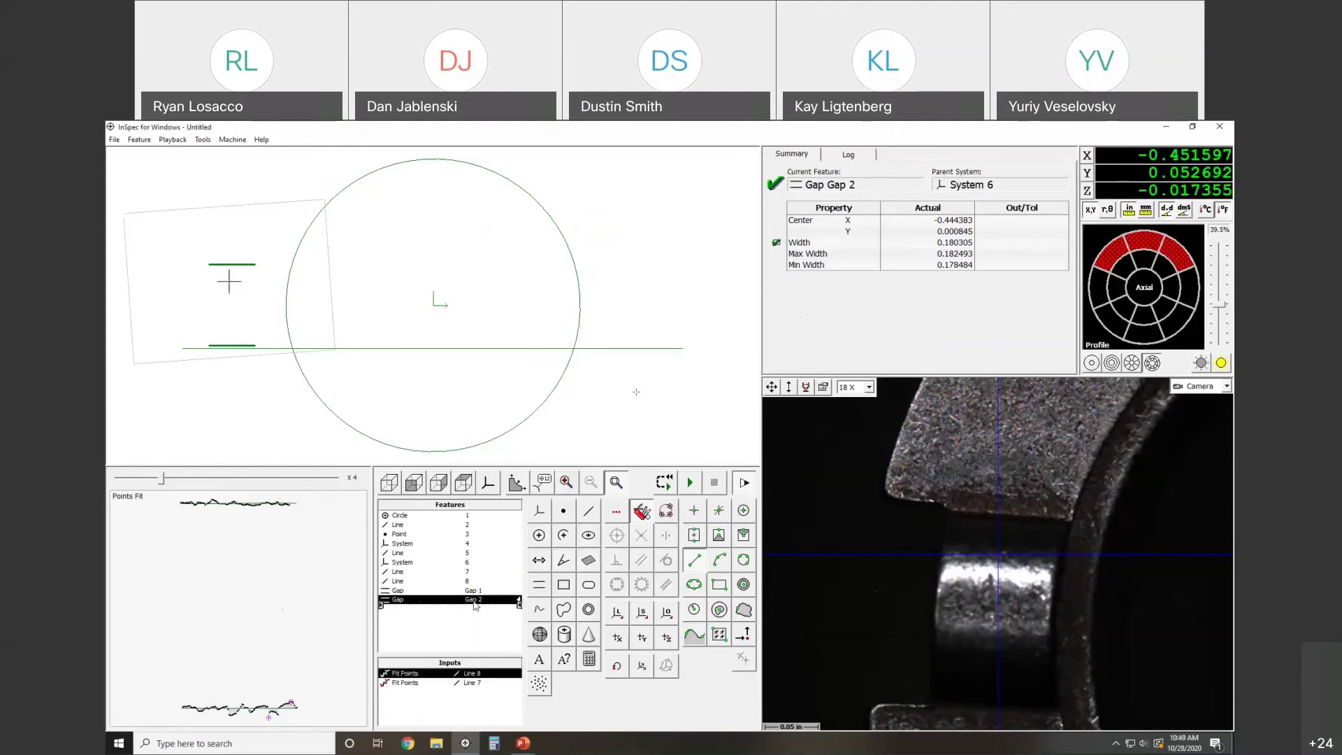
key("Delete")
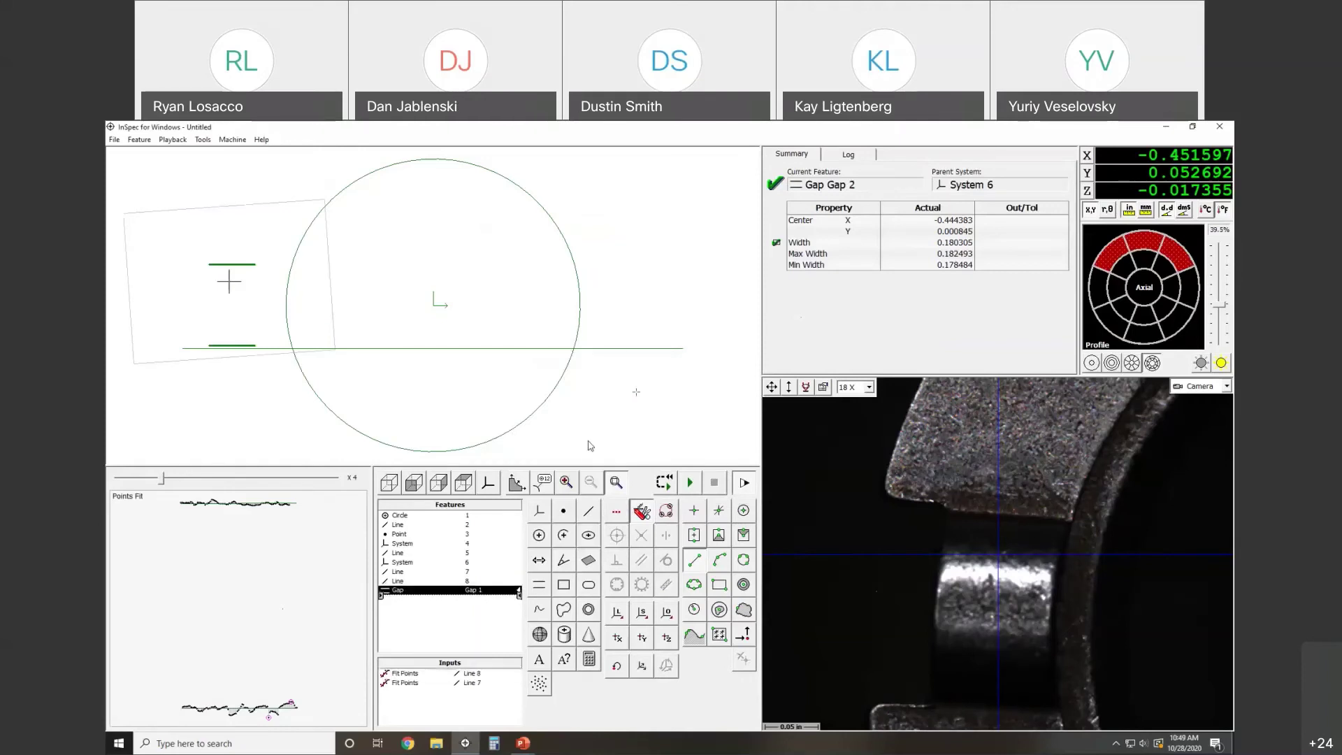
Step: Create mirrored copies of the notch's two edge lines about the Y axis of System 6
right_click(487, 593)
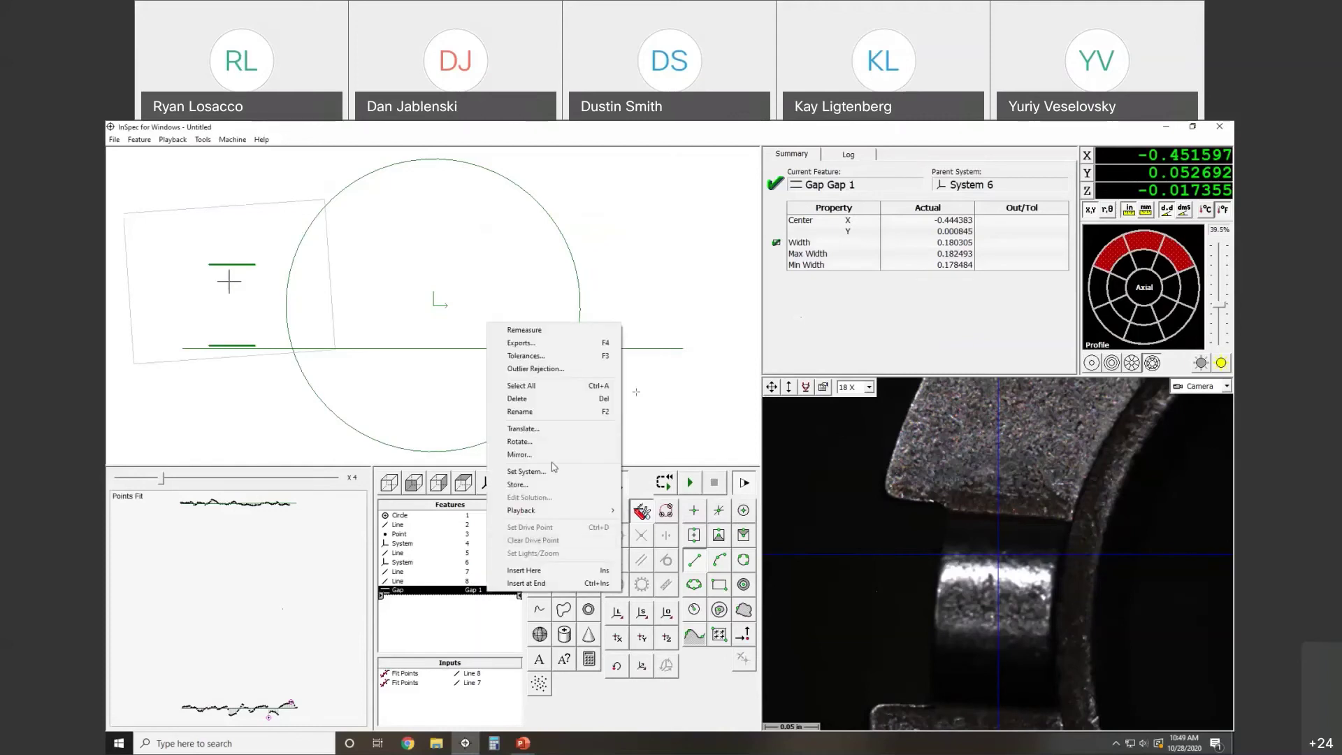
left_click(671, 424)
left_click_drag(420, 572, 445, 583)
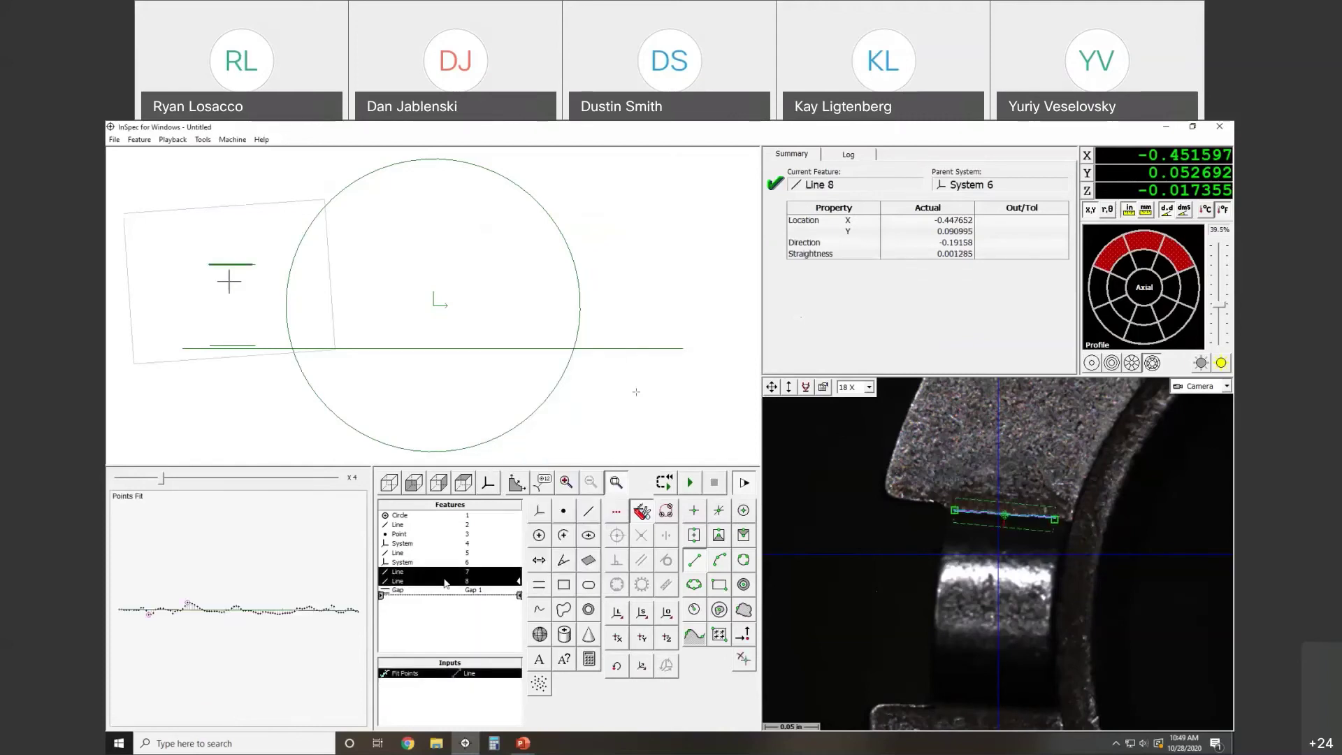
right_click(444, 583)
left_click(502, 447)
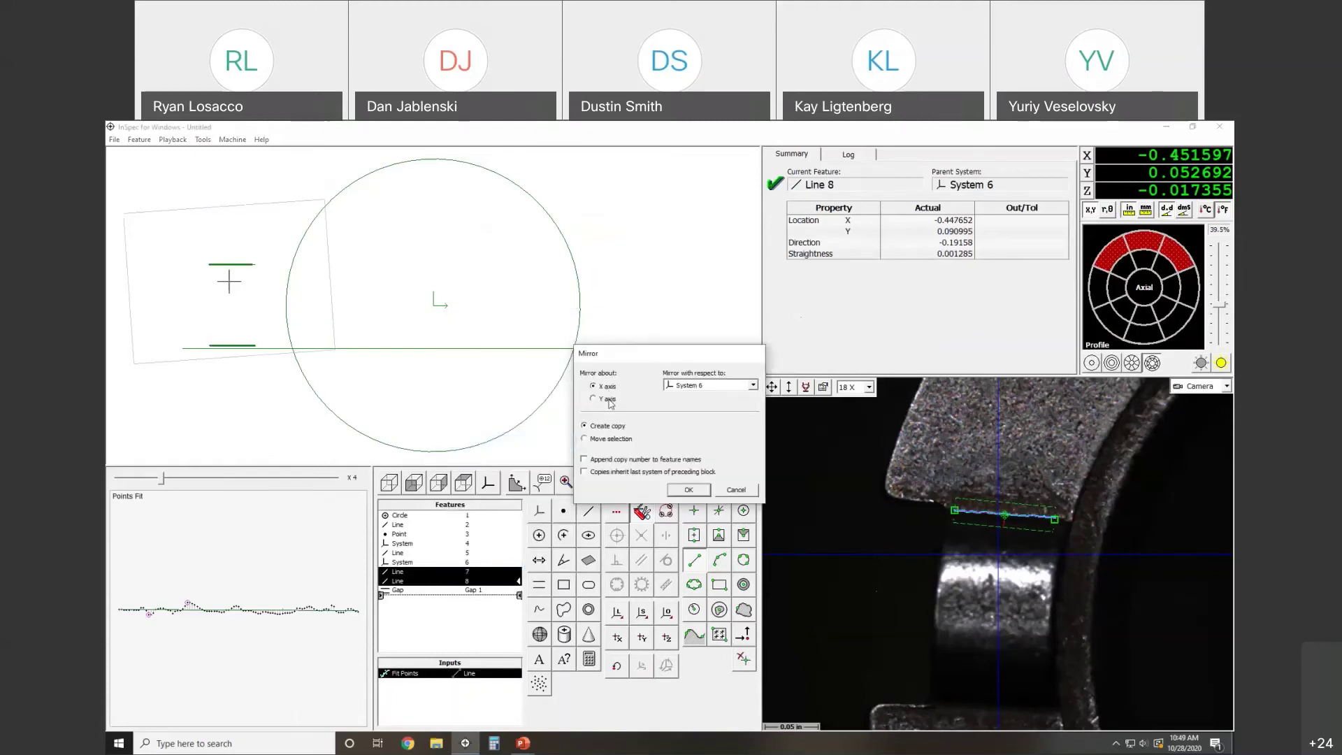
left_click(608, 399)
left_click(683, 490)
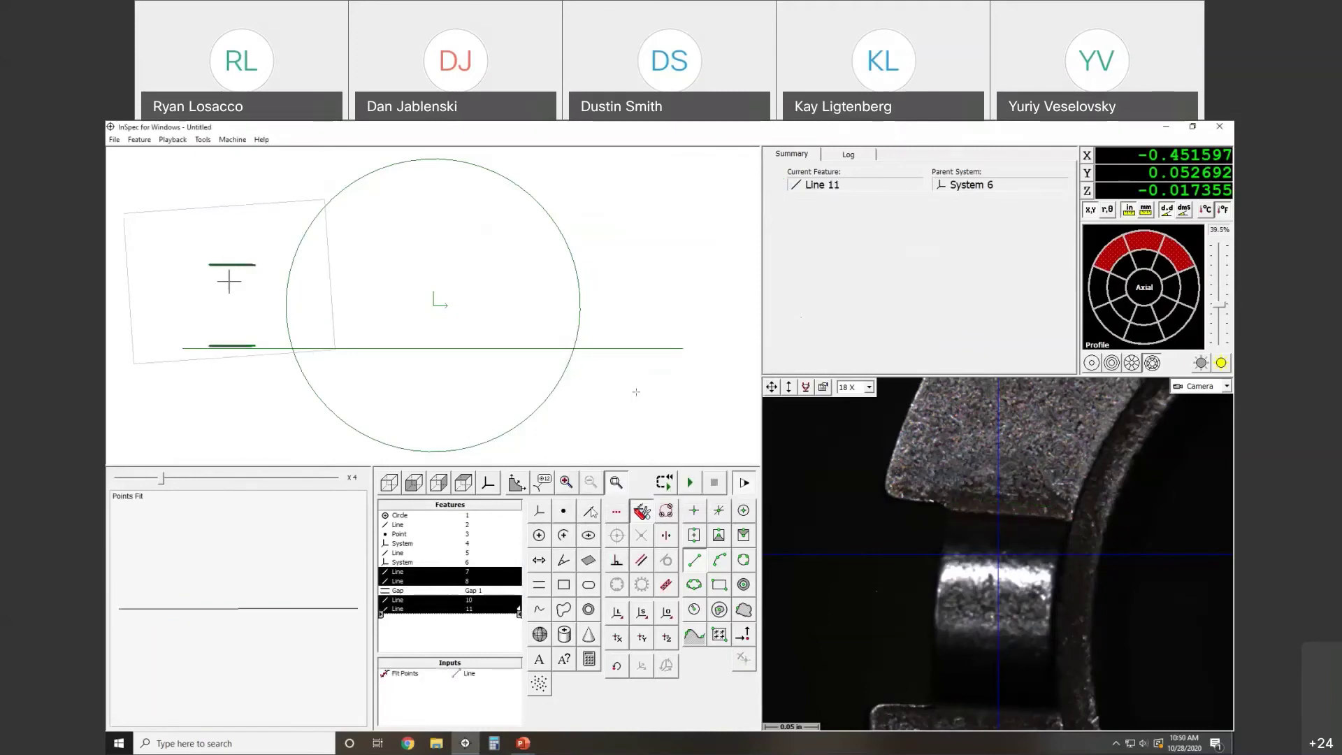
Step: Delete the mirrored copies of the two notch edge lines, keeping Gap 1 as the last feature
left_click(486, 602)
left_click_drag(474, 576, 476, 609)
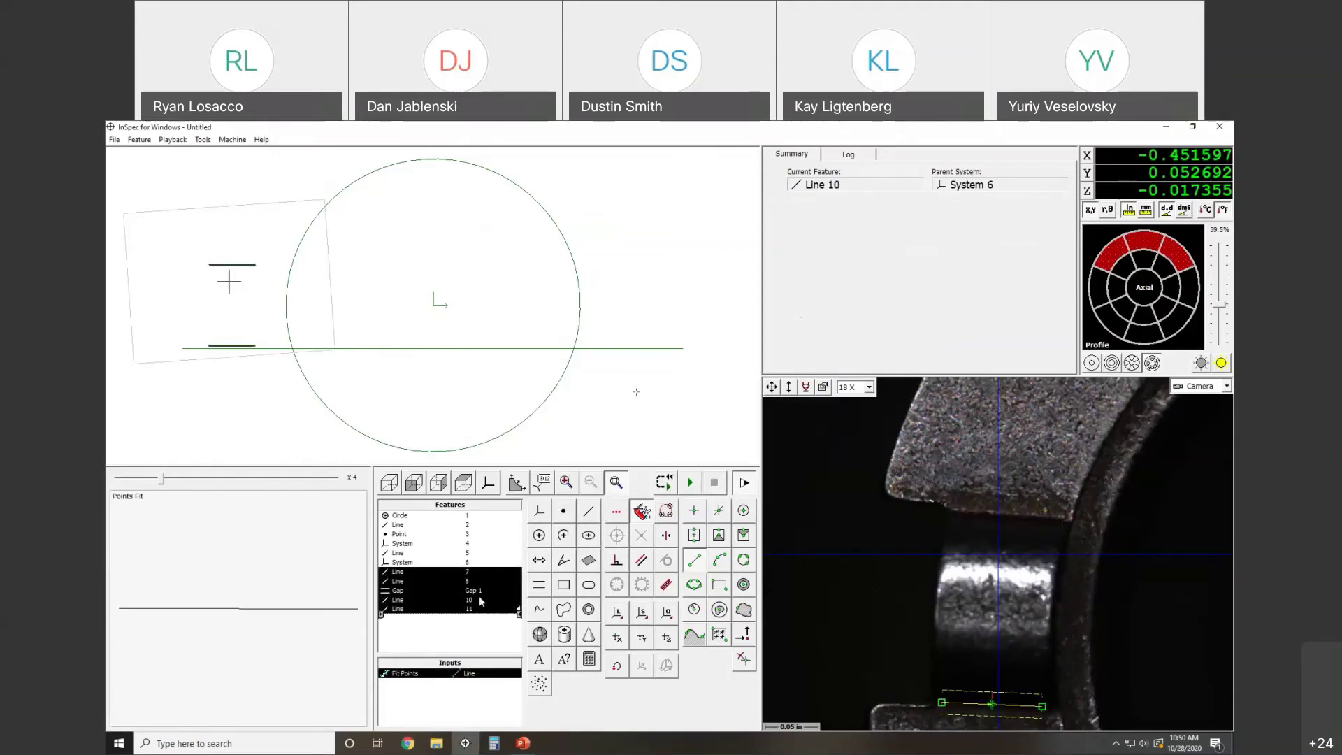
left_click(624, 401)
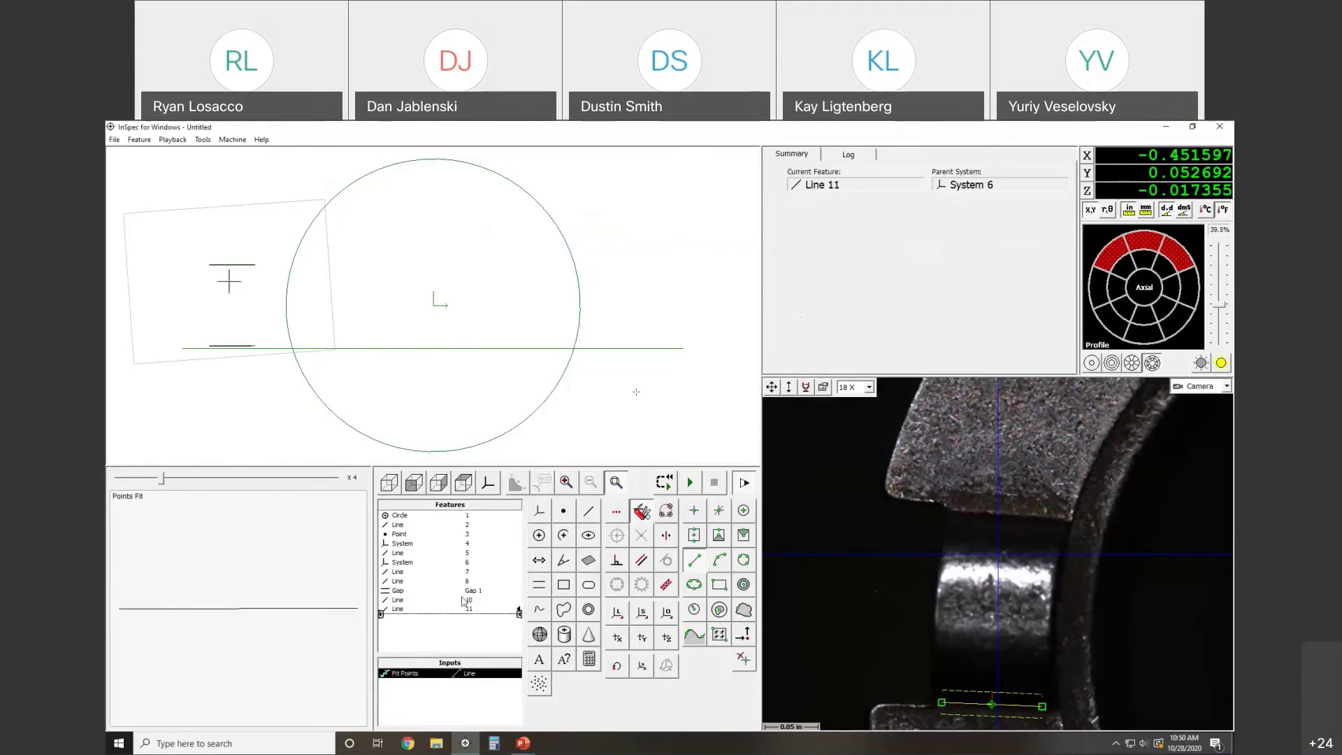
left_click_drag(464, 591, 459, 615)
key("Delete")
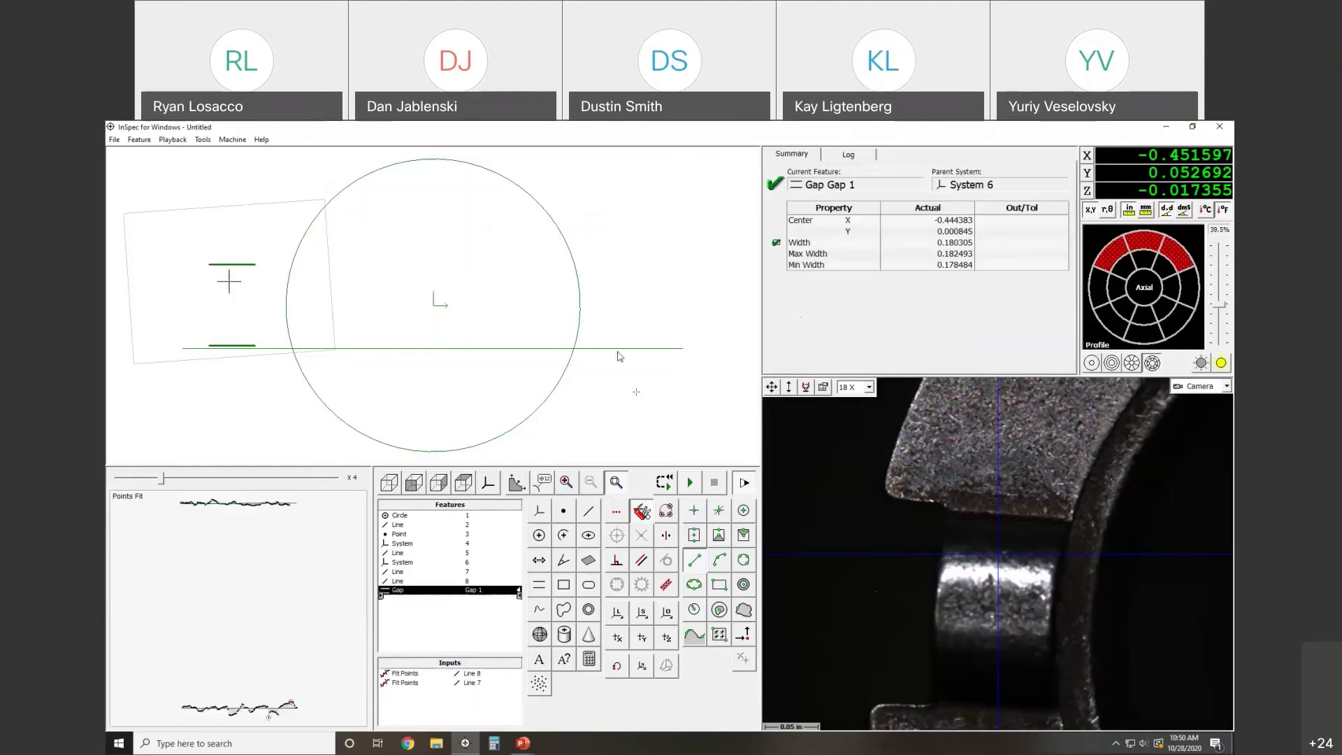
Step: Move the stage to the notch on the opposite side of the ring
right_click(653, 275)
left_click(663, 282)
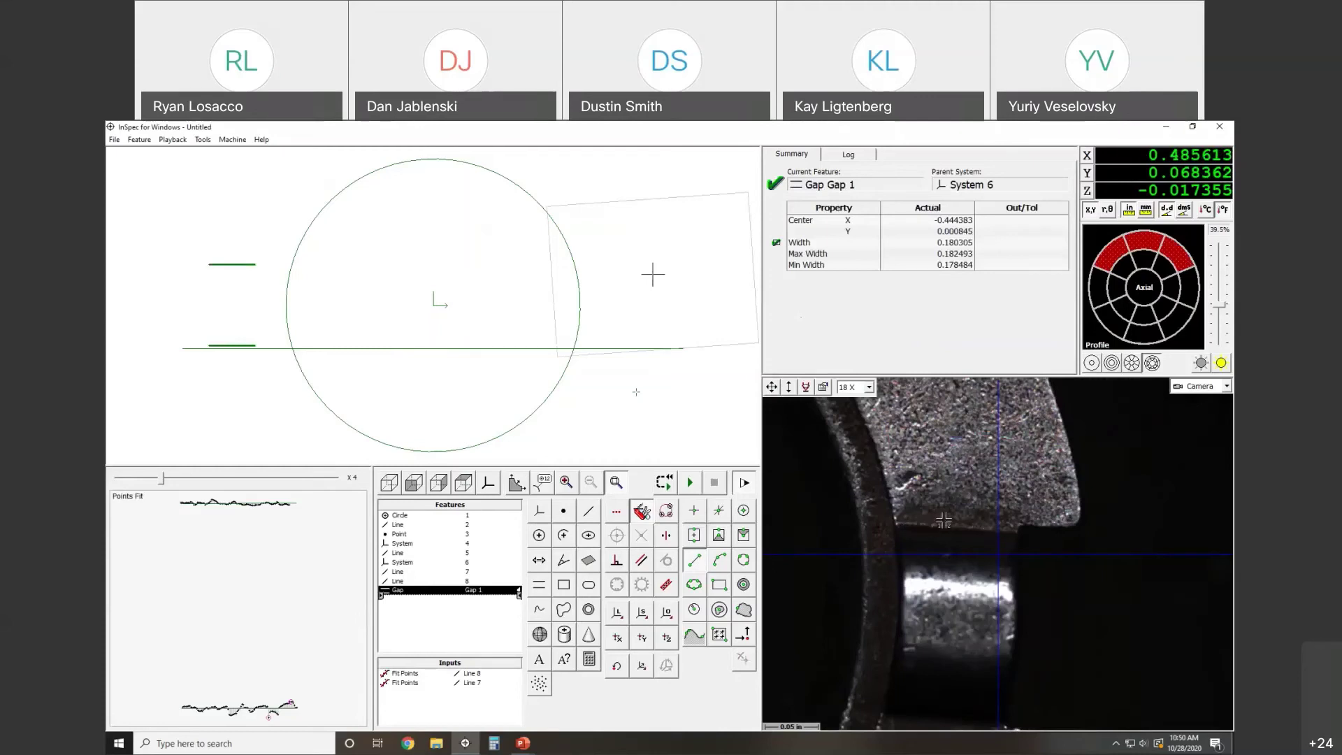
Step: Start a new untitled inspection, discarding the unsaved ring measurements
left_click(412, 590)
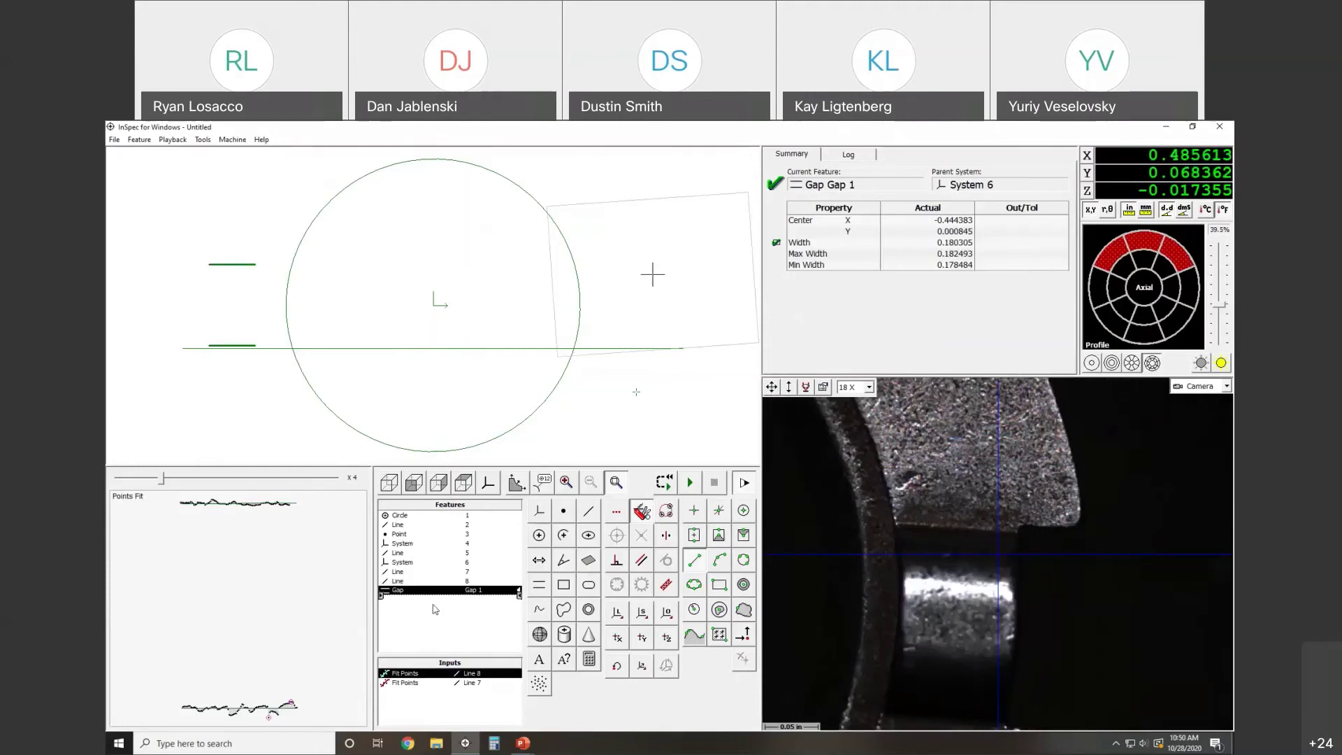
left_click(132, 227)
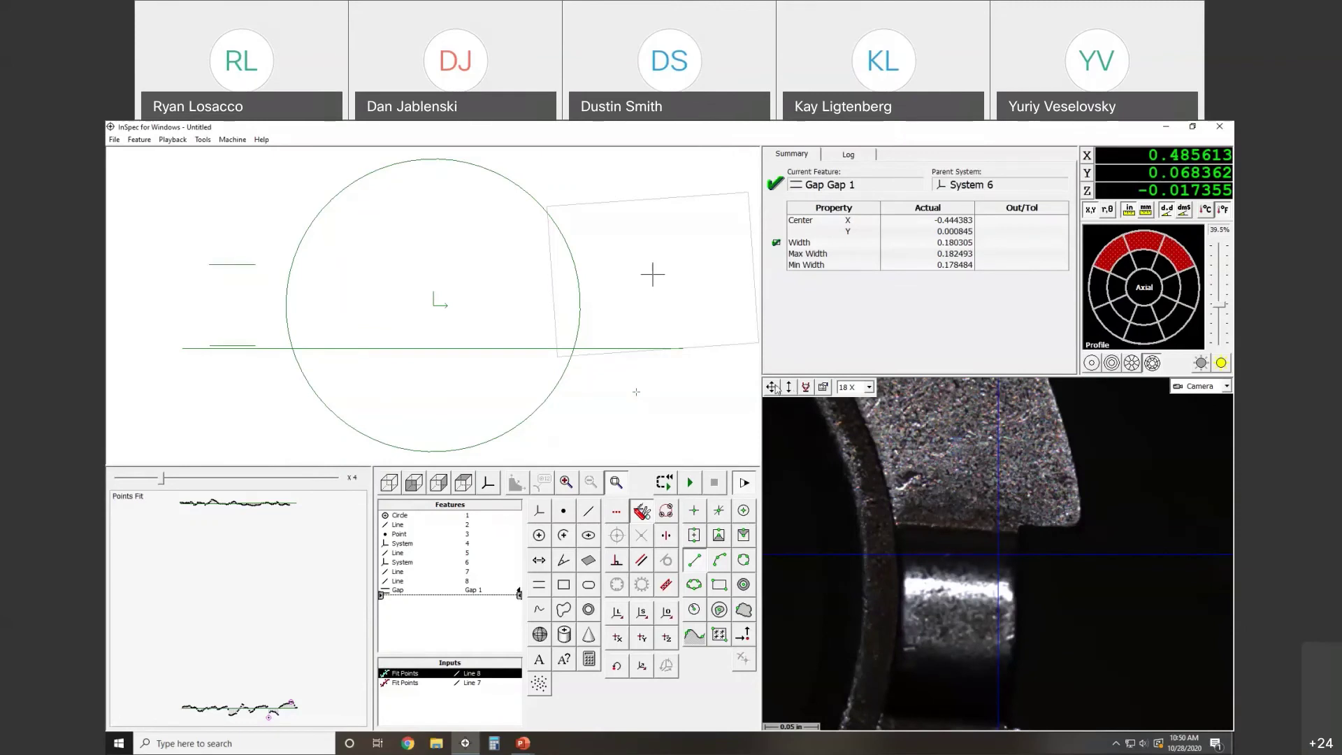
left_click_drag(795, 374, 761, 456)
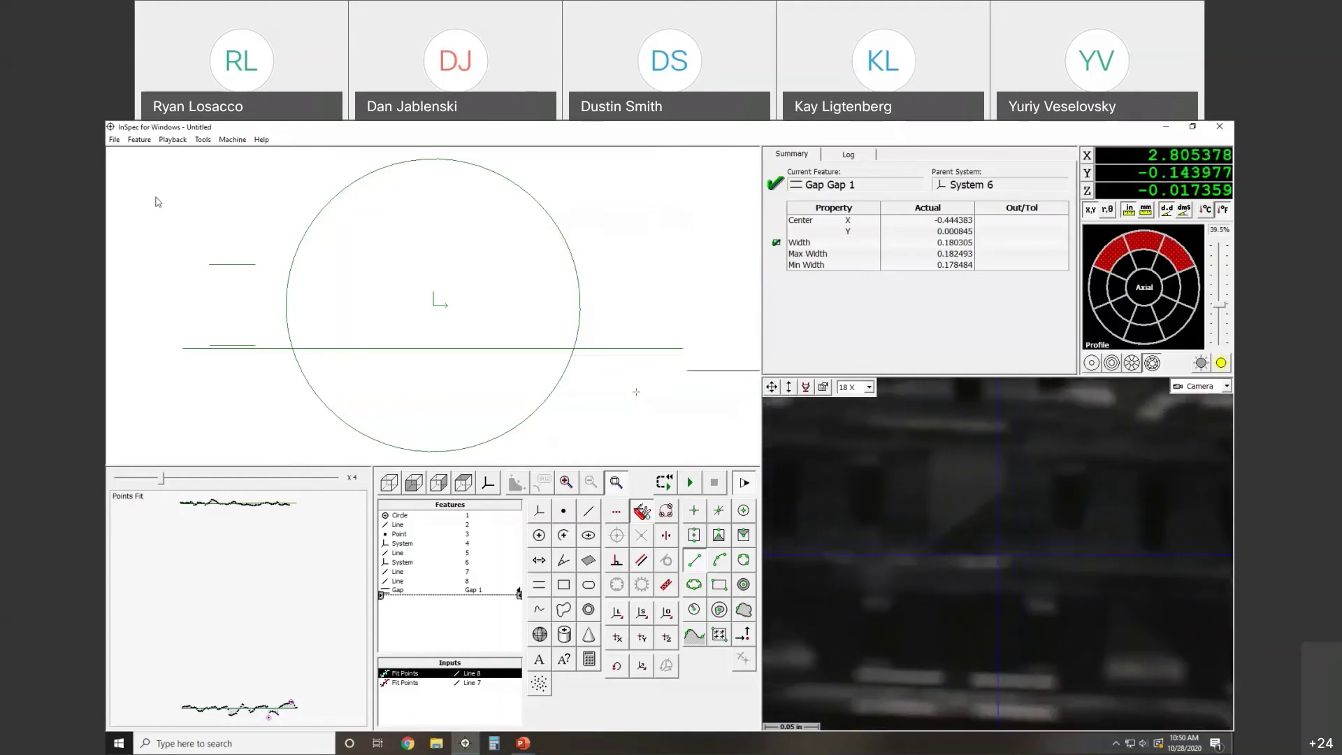
left_click(114, 139)
left_click(118, 154)
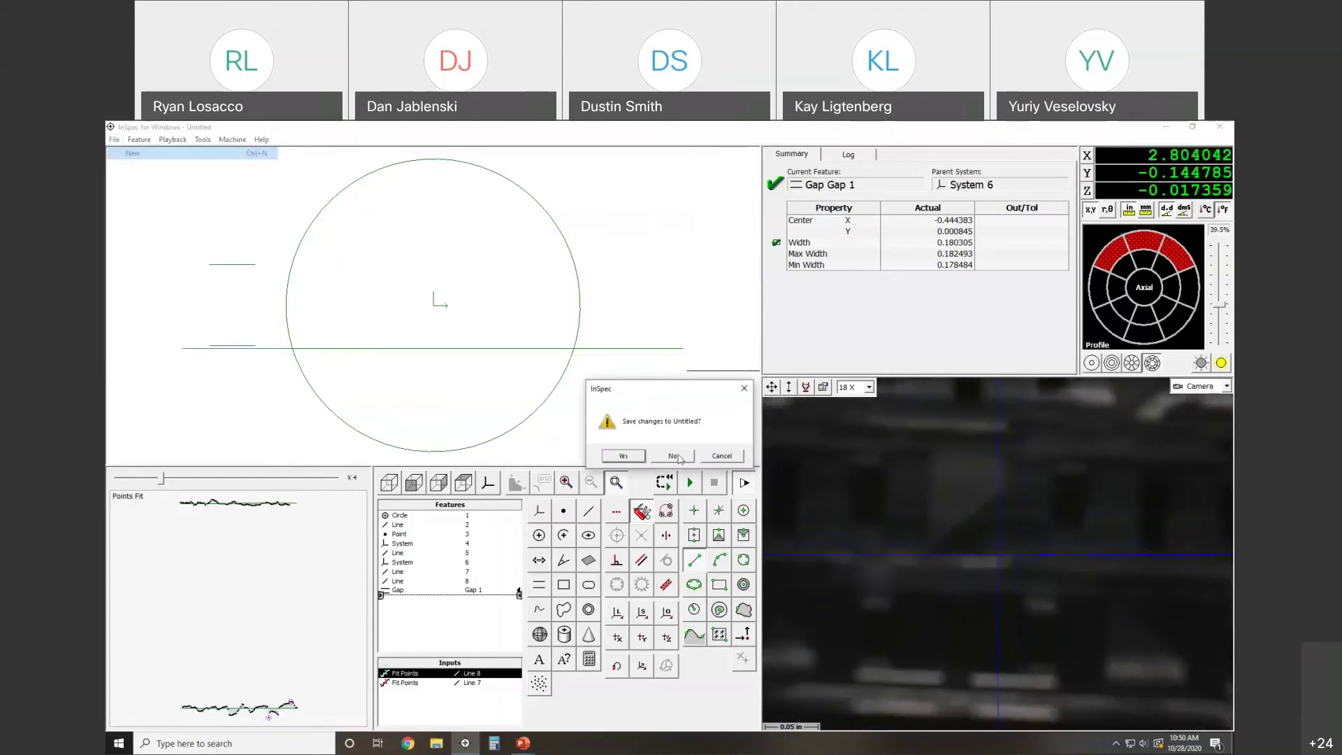
left_click(675, 457)
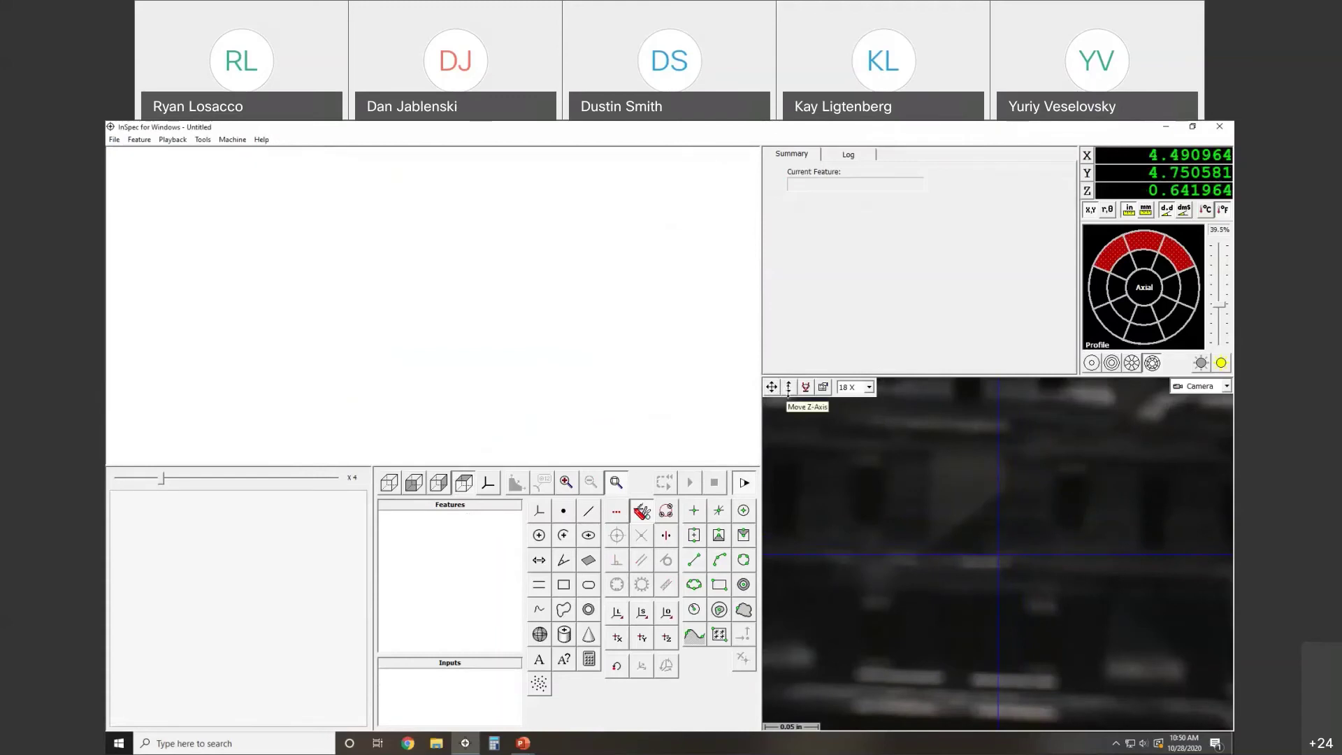
Step: Bring the slotted part into focus at its lower edge and illuminate it with the full, undivided ring light
left_click_drag(788, 388, 794, 420)
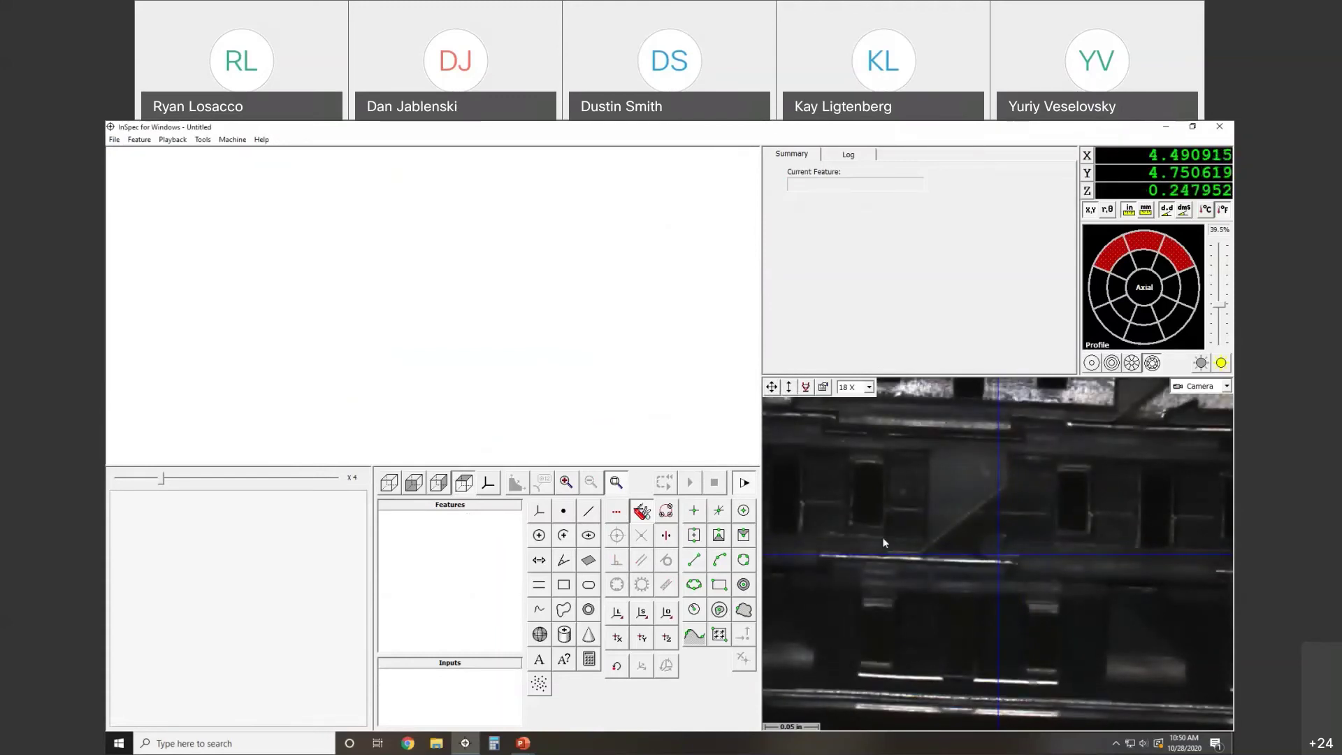
right_click(1141, 634)
left_click(1146, 638)
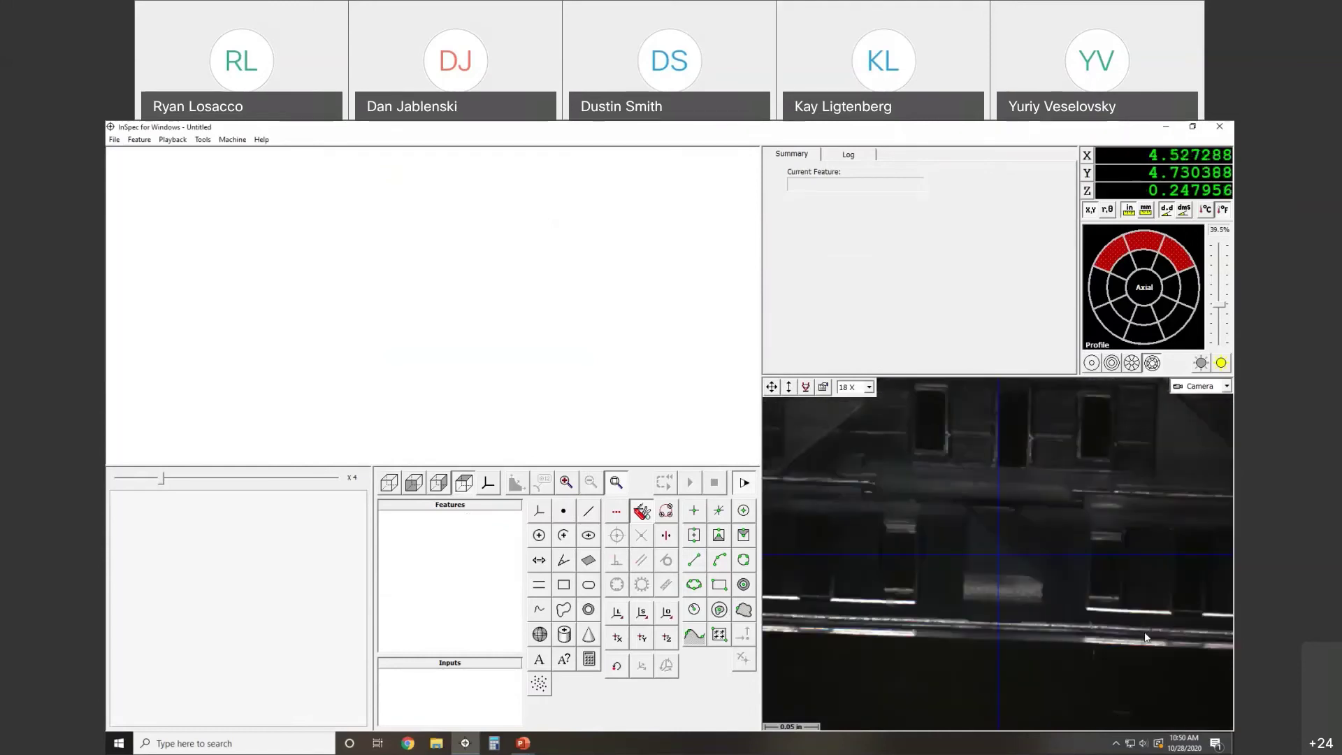
left_click(1094, 363)
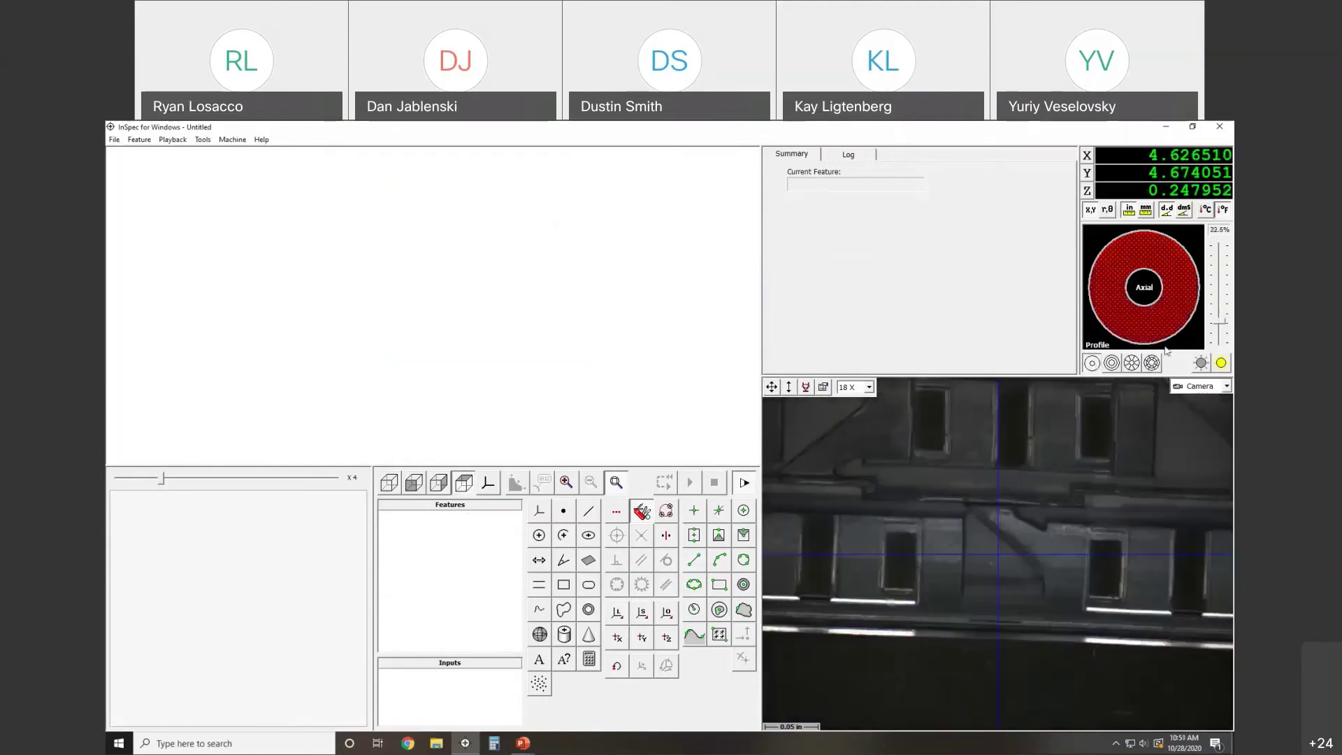
Step: Backlight the slotted part with the profile light and set the camera magnification to 49 X
left_click(1222, 363)
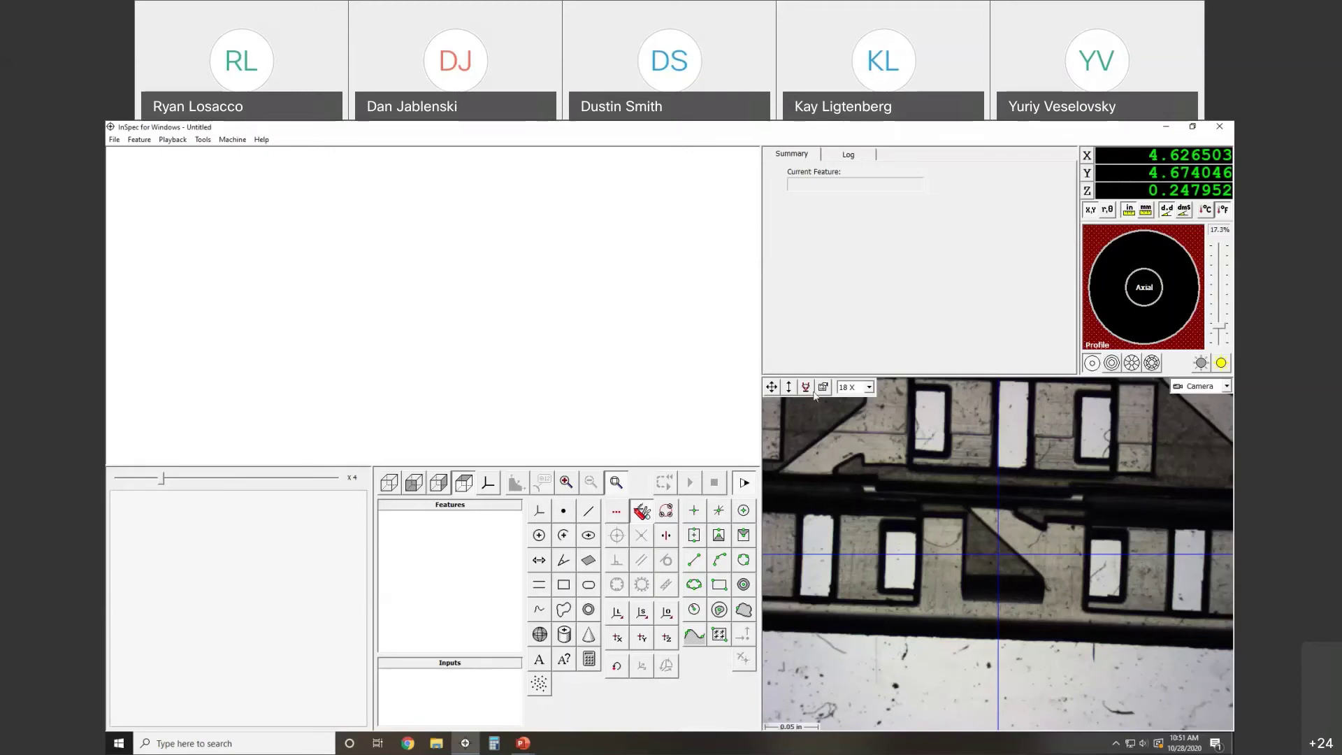
left_click(844, 389)
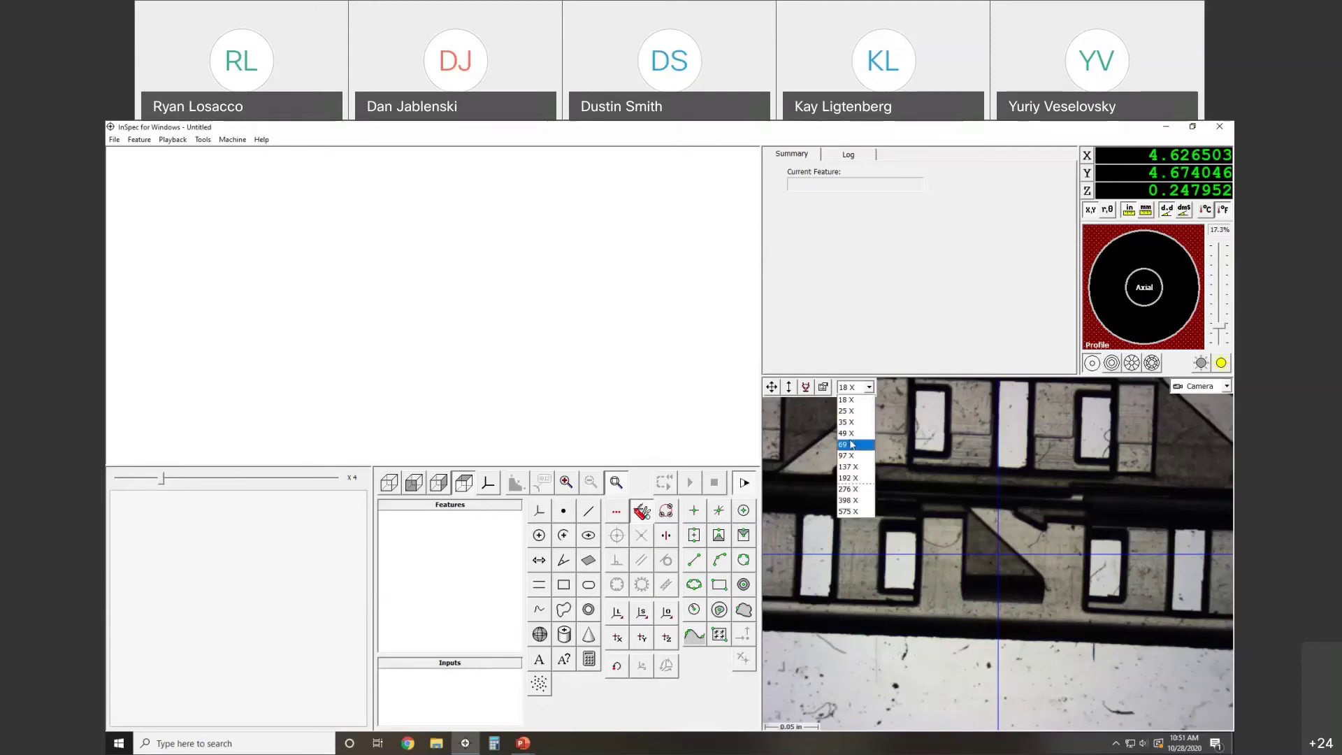
left_click(846, 433)
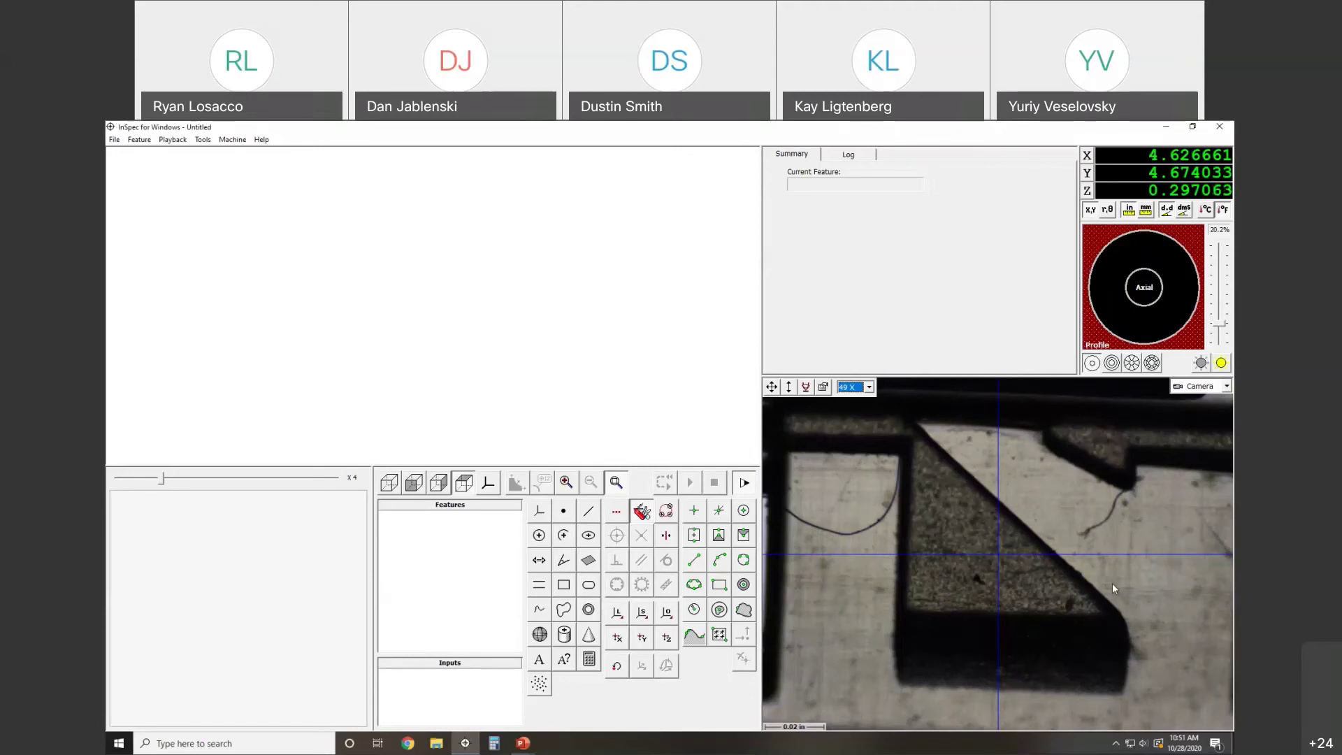
Step: Light the part with only the outer zone of the two-zone ring light and measure a line along the triangular pocket's diagonal edge
left_click(1111, 362)
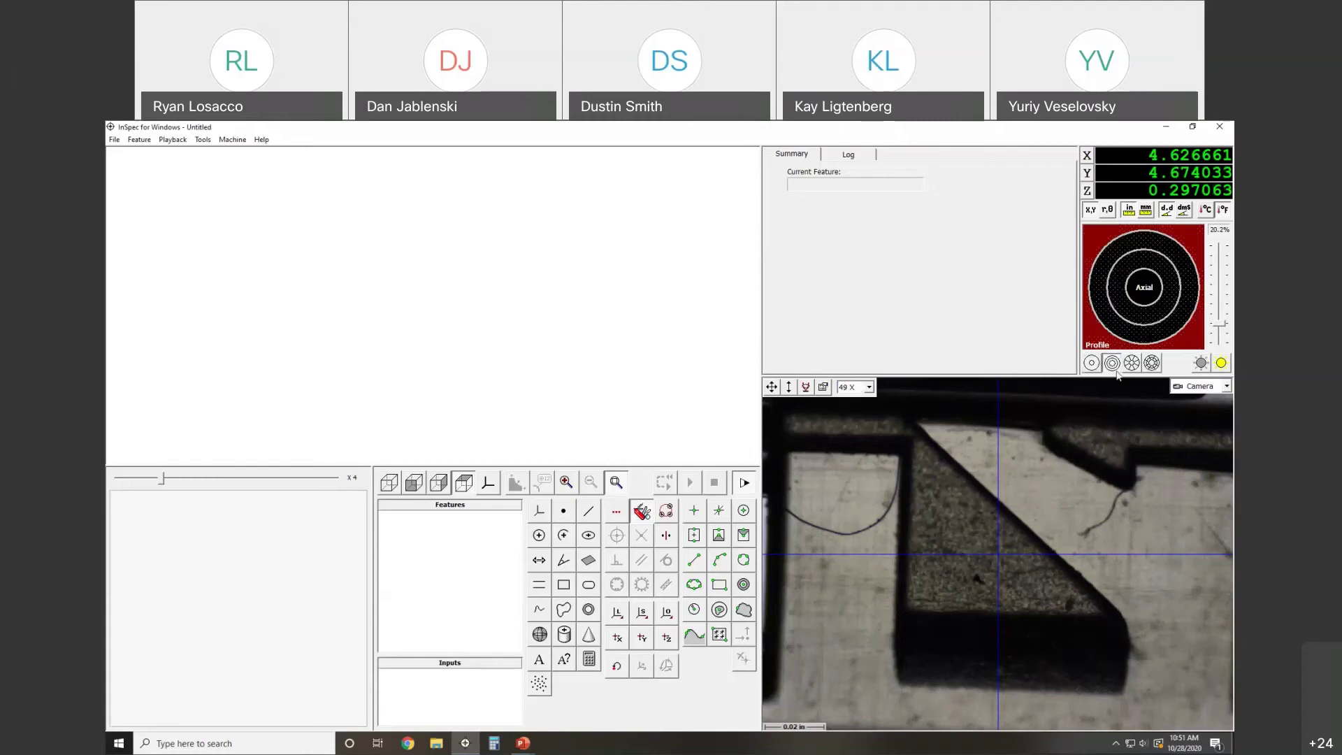
left_click(1222, 363)
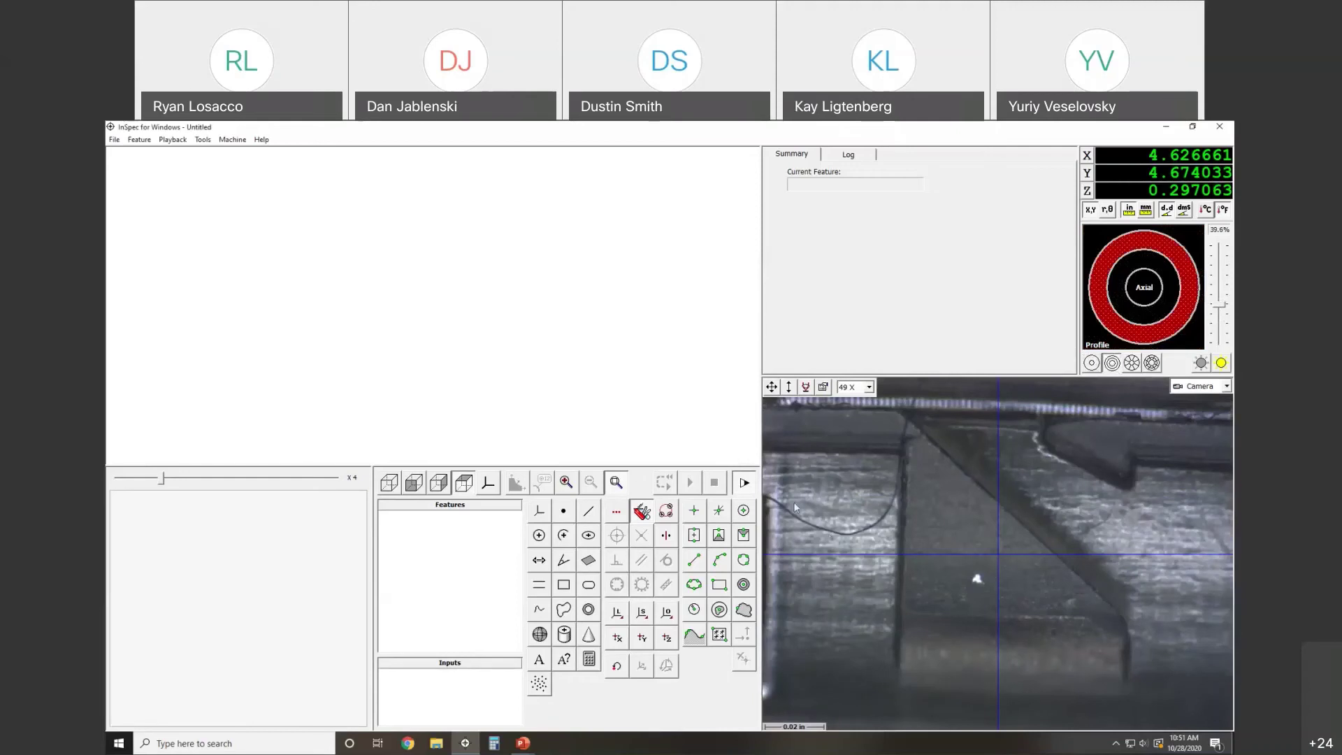
left_click(588, 511)
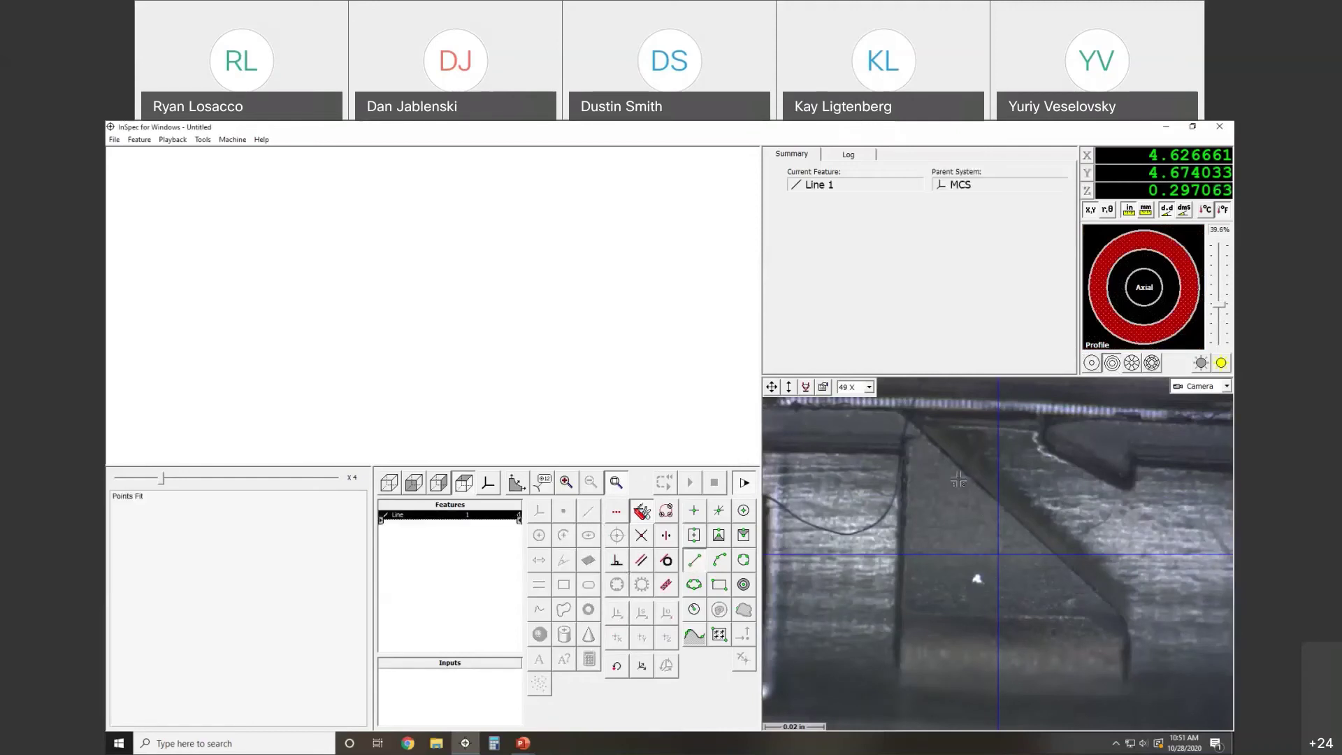
left_click(950, 451)
left_click(1095, 588)
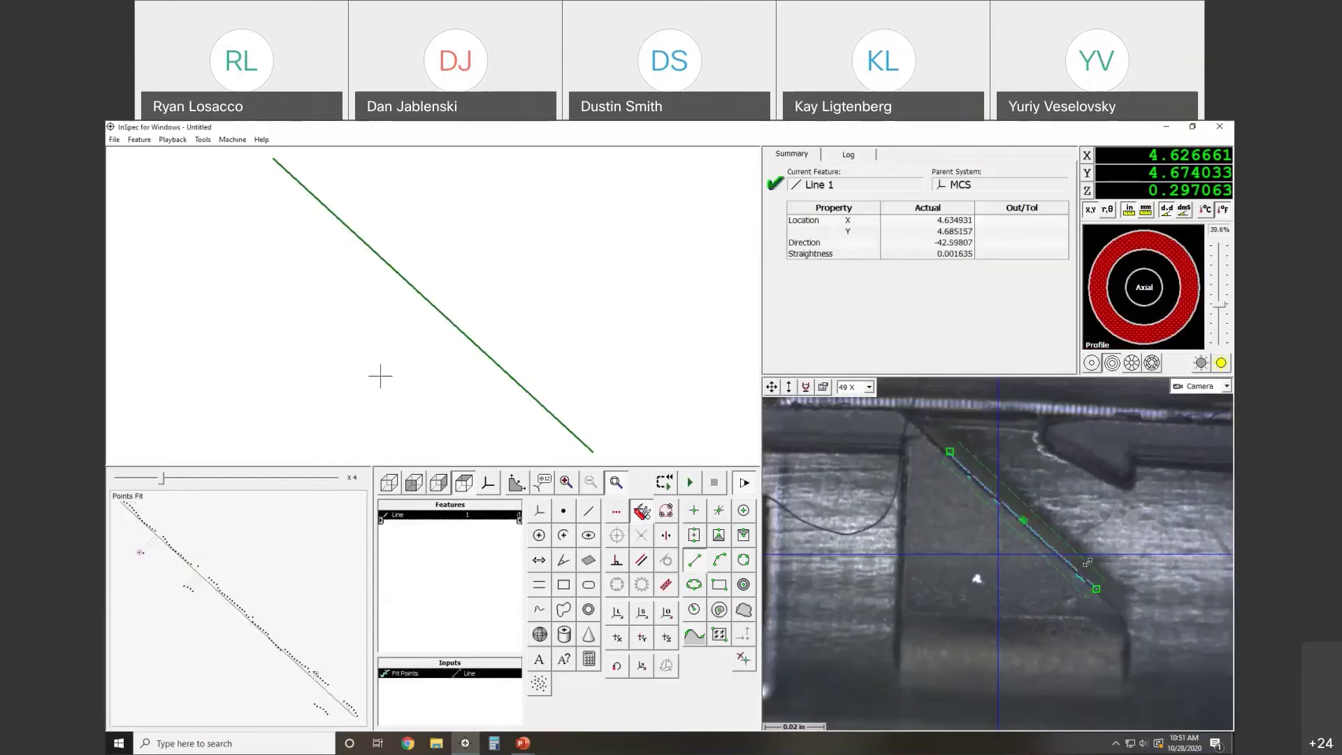
Step: Switch to the profile light at 22.1% and measure a second line along the same diagonal edge
left_click(1221, 362)
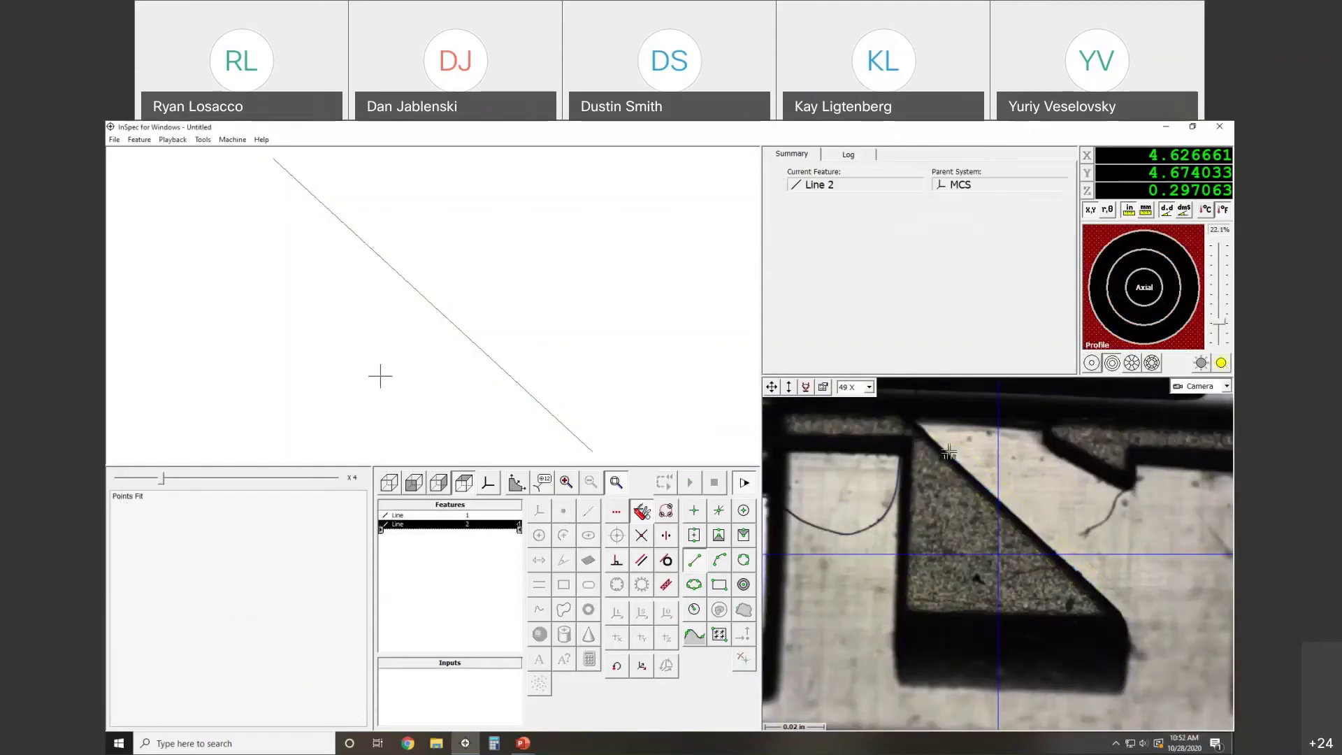
mouse_move(948, 452)
left_mouse_down()
mouse_move(1076, 551)
mouse_move(1093, 585)
left_mouse_up()
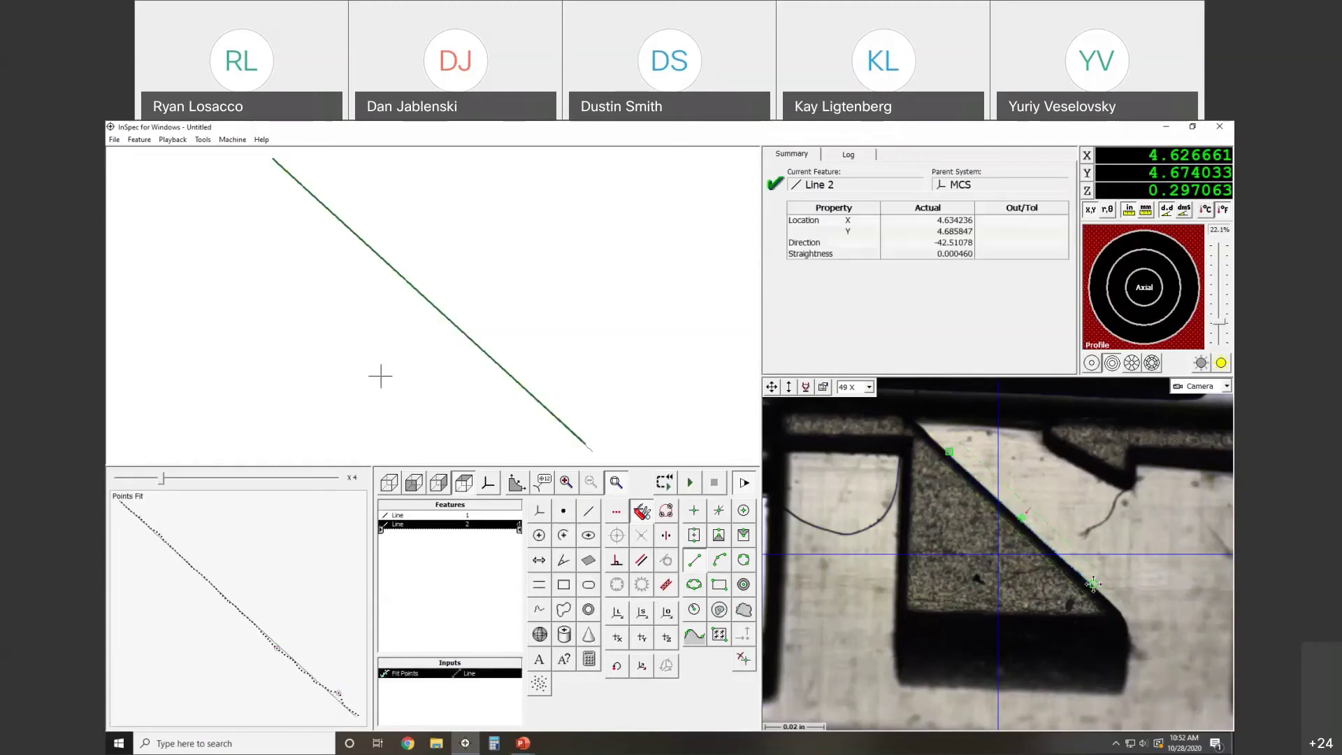
Step: Delete a trial gap between the two diagonal edge lines and create a distance feature between Line 1 and Line 2 instead
left_click(540, 585)
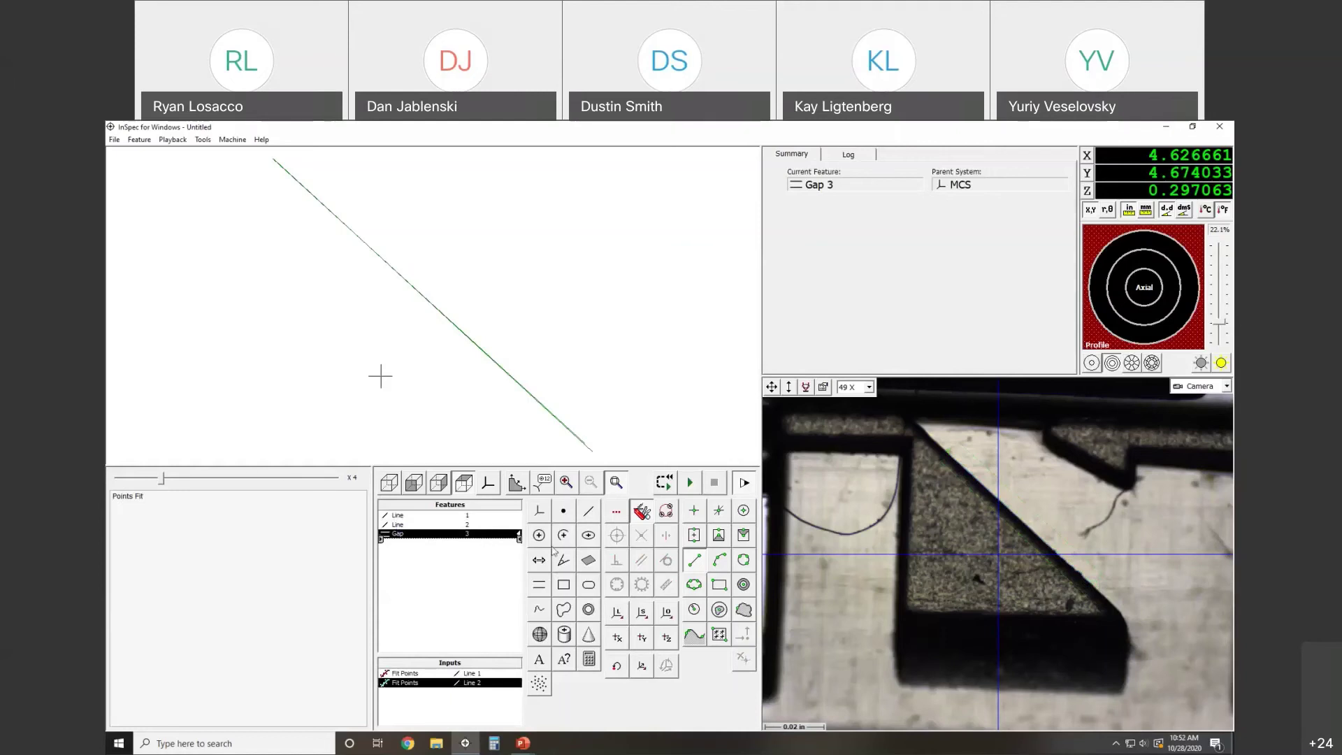
key("Delete")
left_click(540, 560)
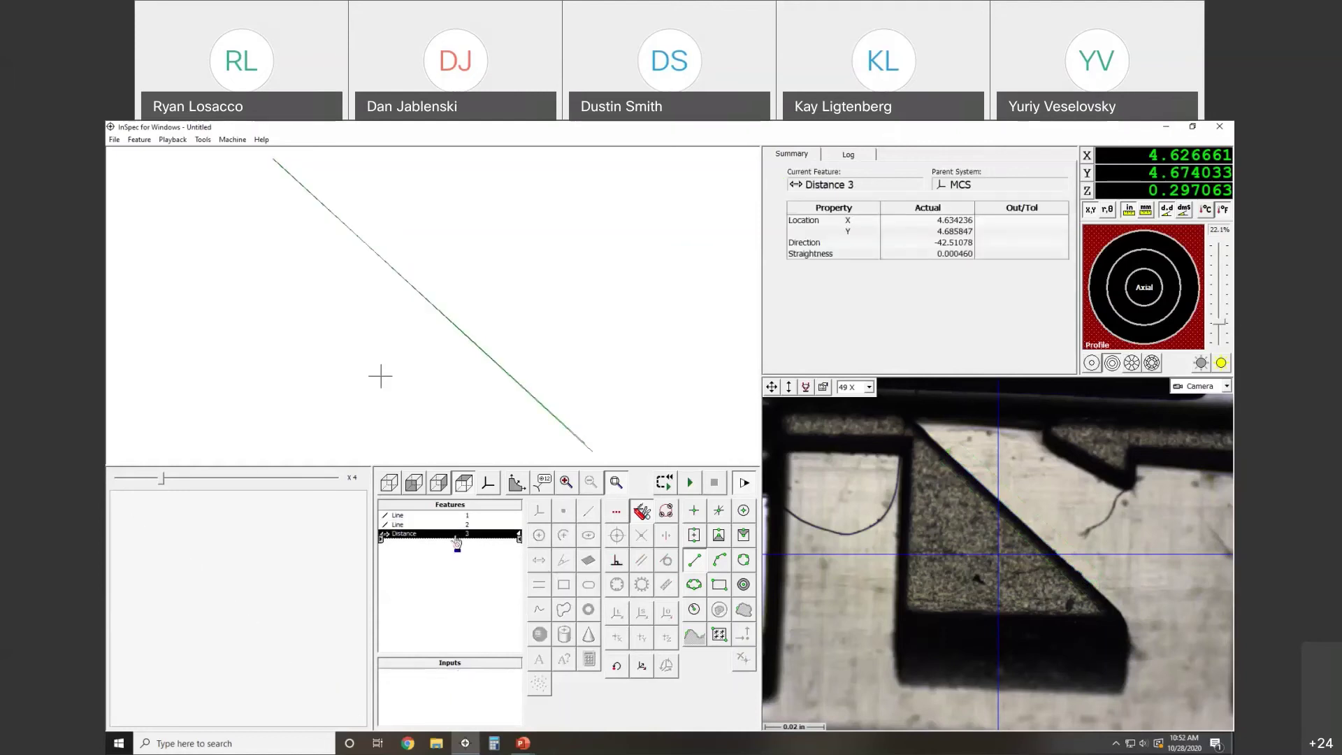
left_click(398, 525)
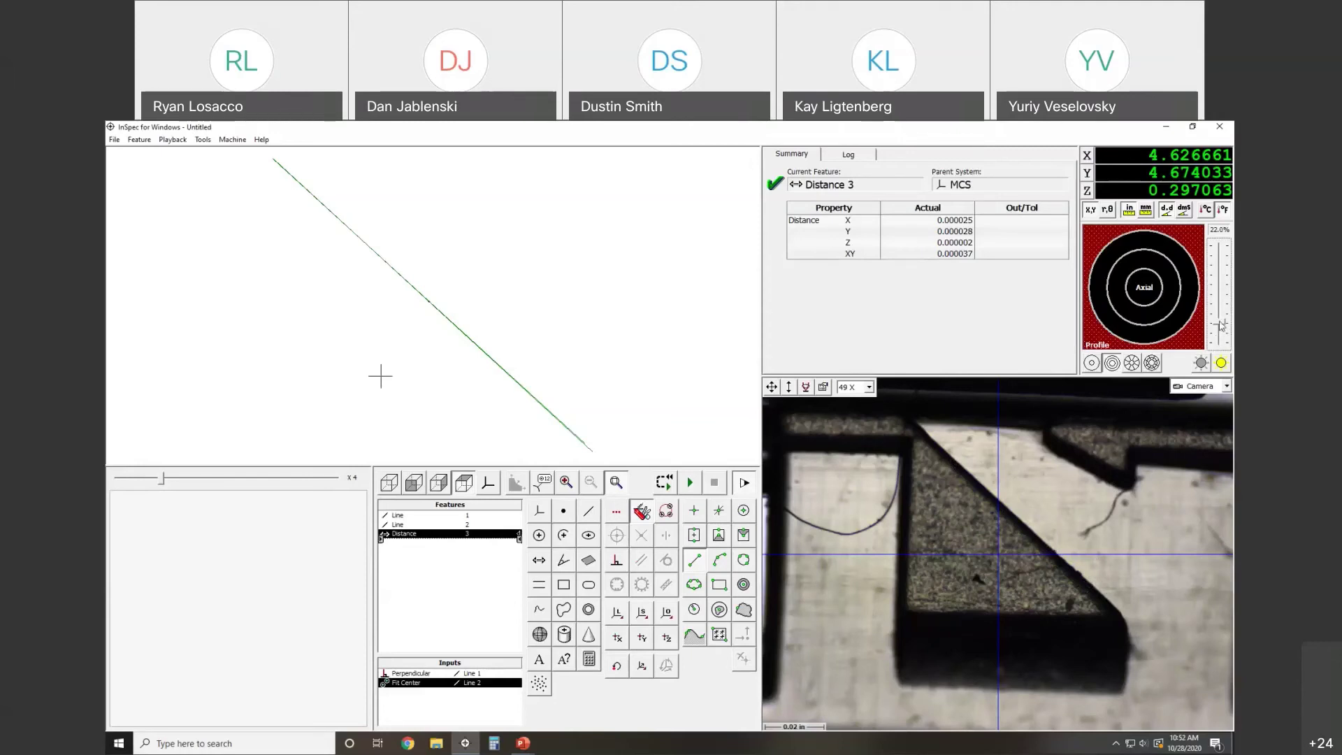
Step: Raise the profile light intensity gradually to about 43.5% to compare edge appearance, and bring it back down to 27%
left_click_drag(1217, 331, 1217, 328)
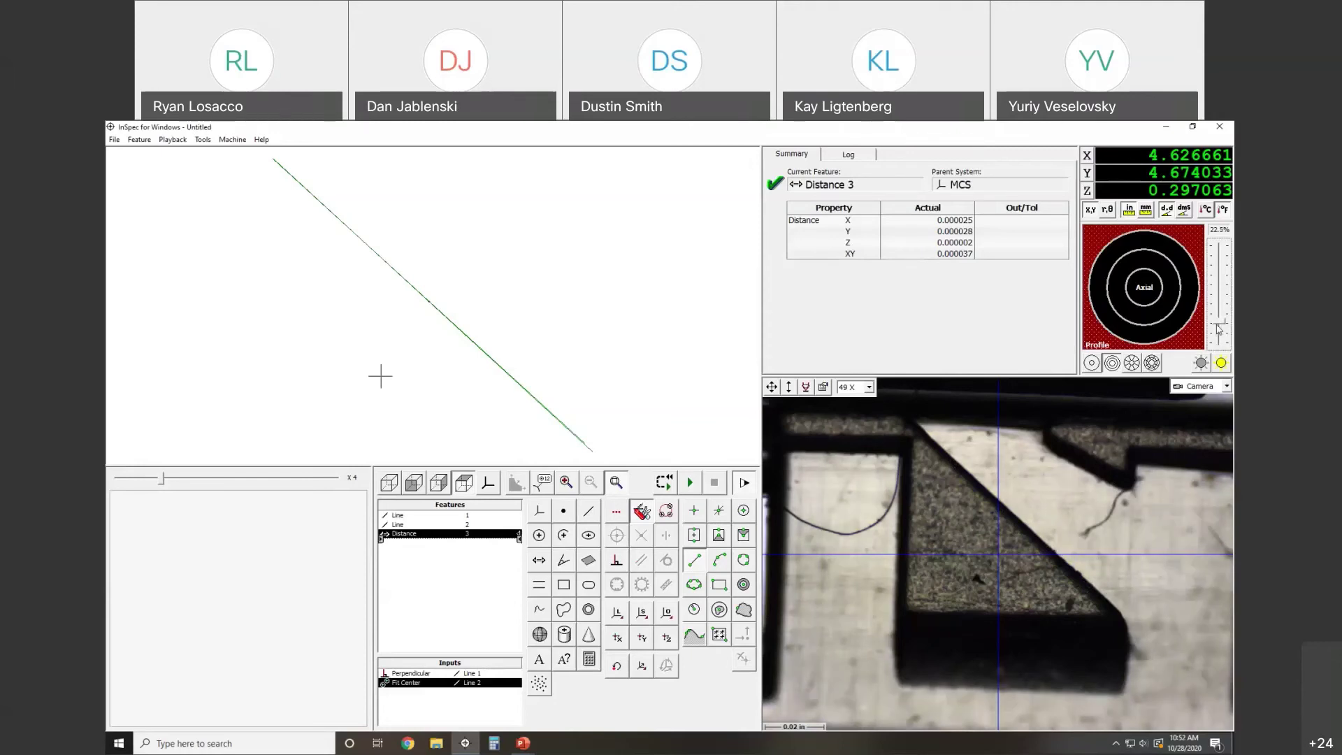
scroll(1219, 330, "up", 1)
scroll(1218, 329, "up", 2)
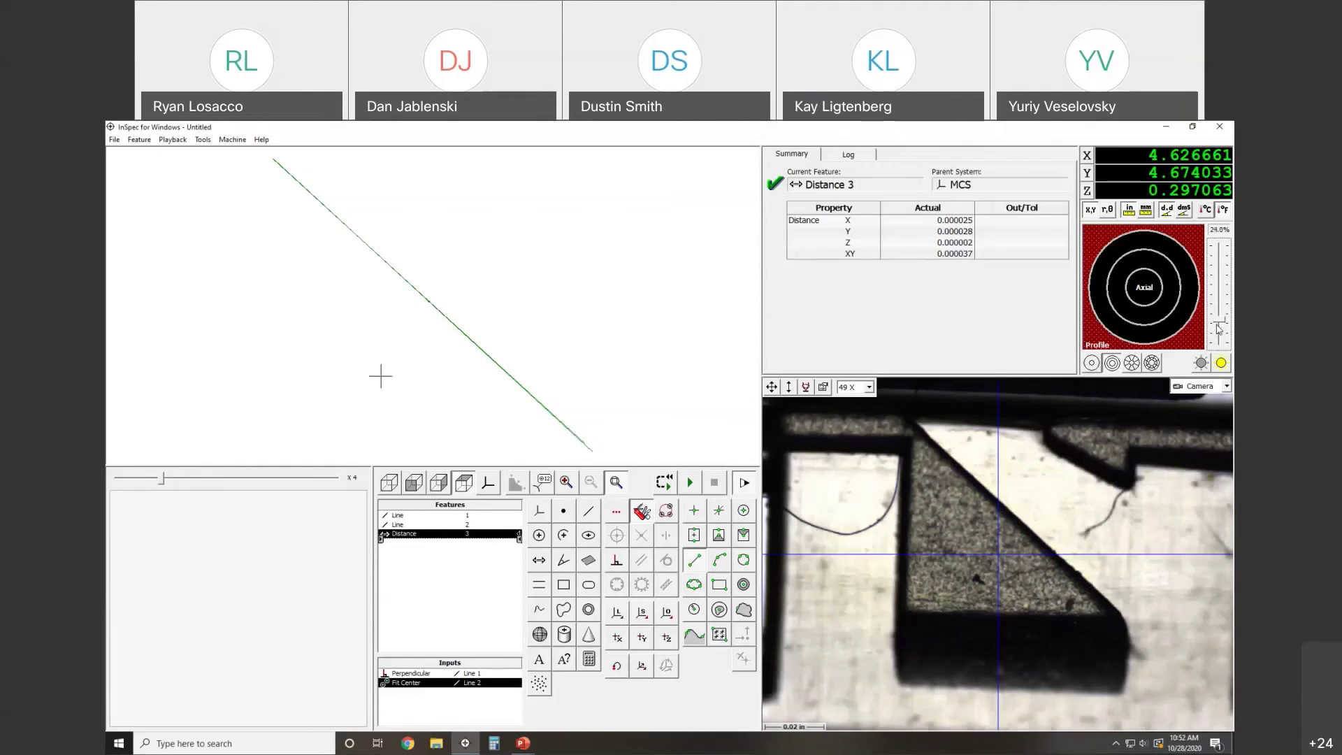
scroll(1218, 329, "up", 1)
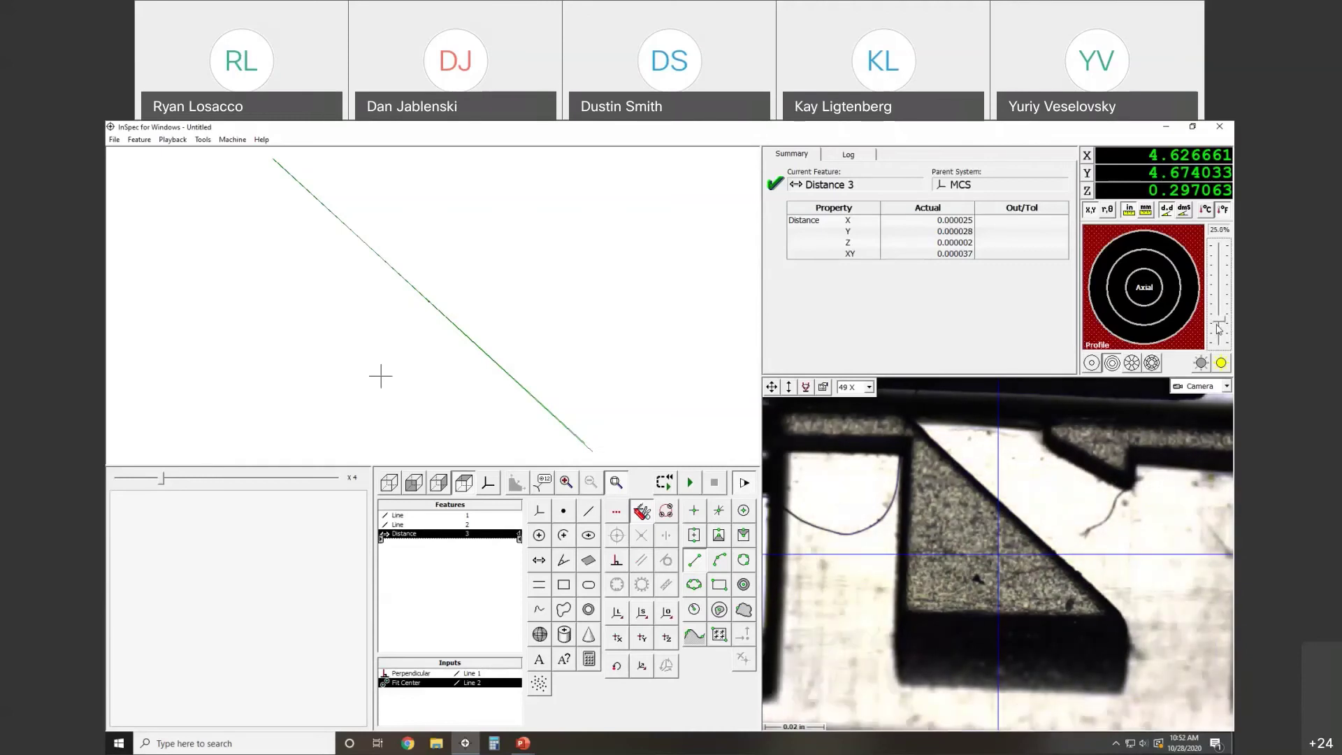
scroll(1219, 330, "up", 1)
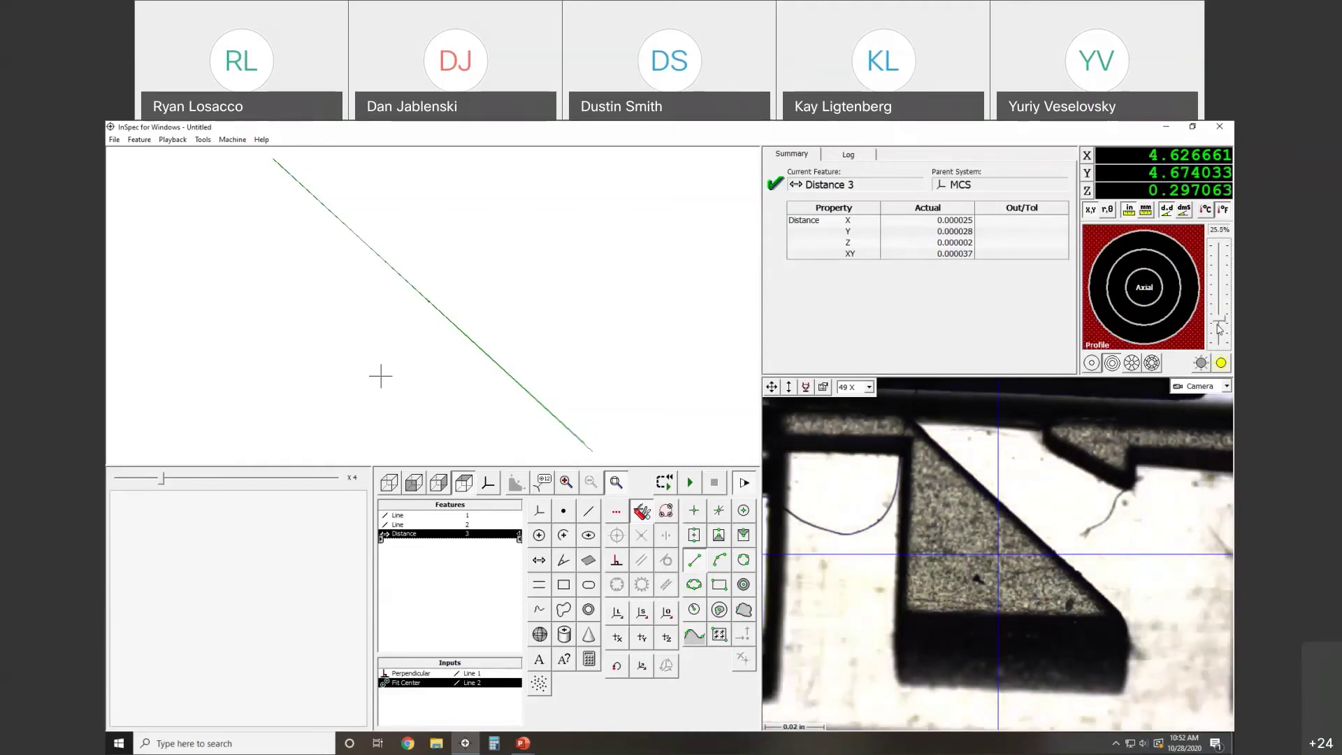
scroll(1218, 329, "down", 1)
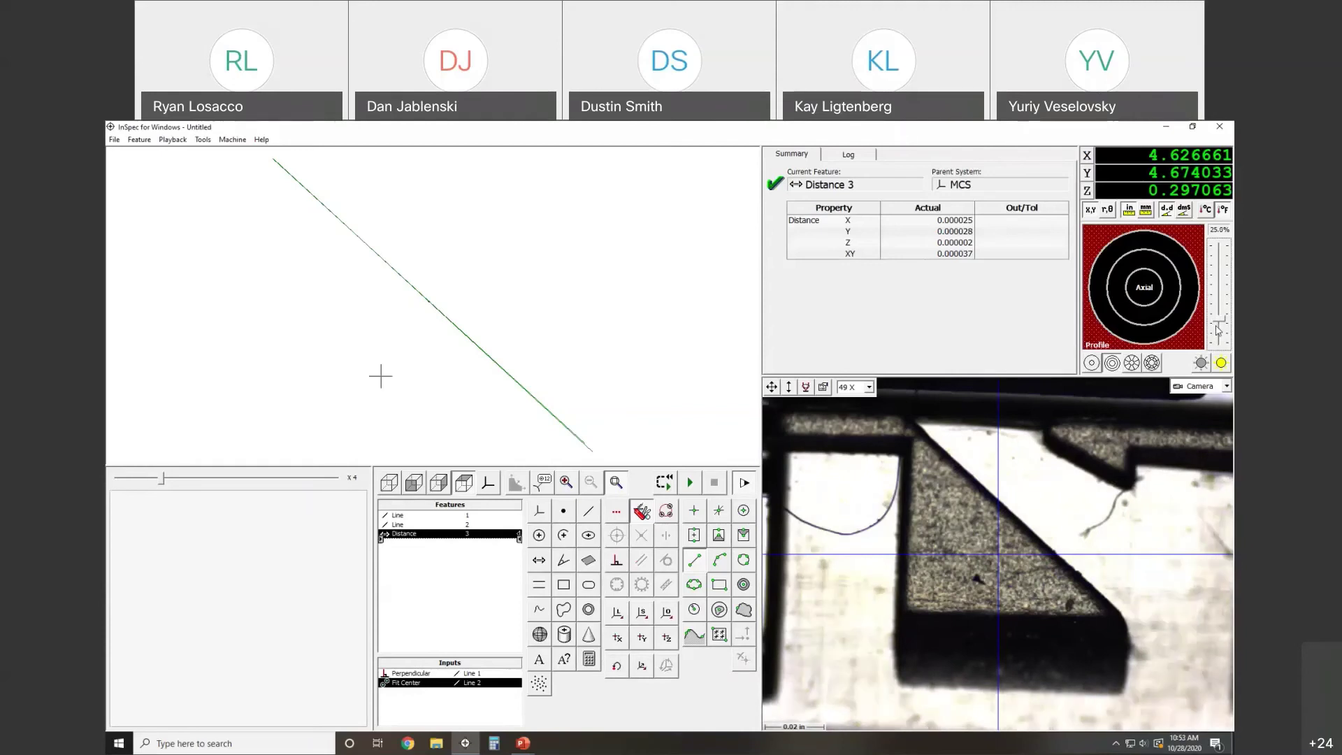
scroll(1218, 329, "up", 1)
scroll(1218, 329, "up", 12)
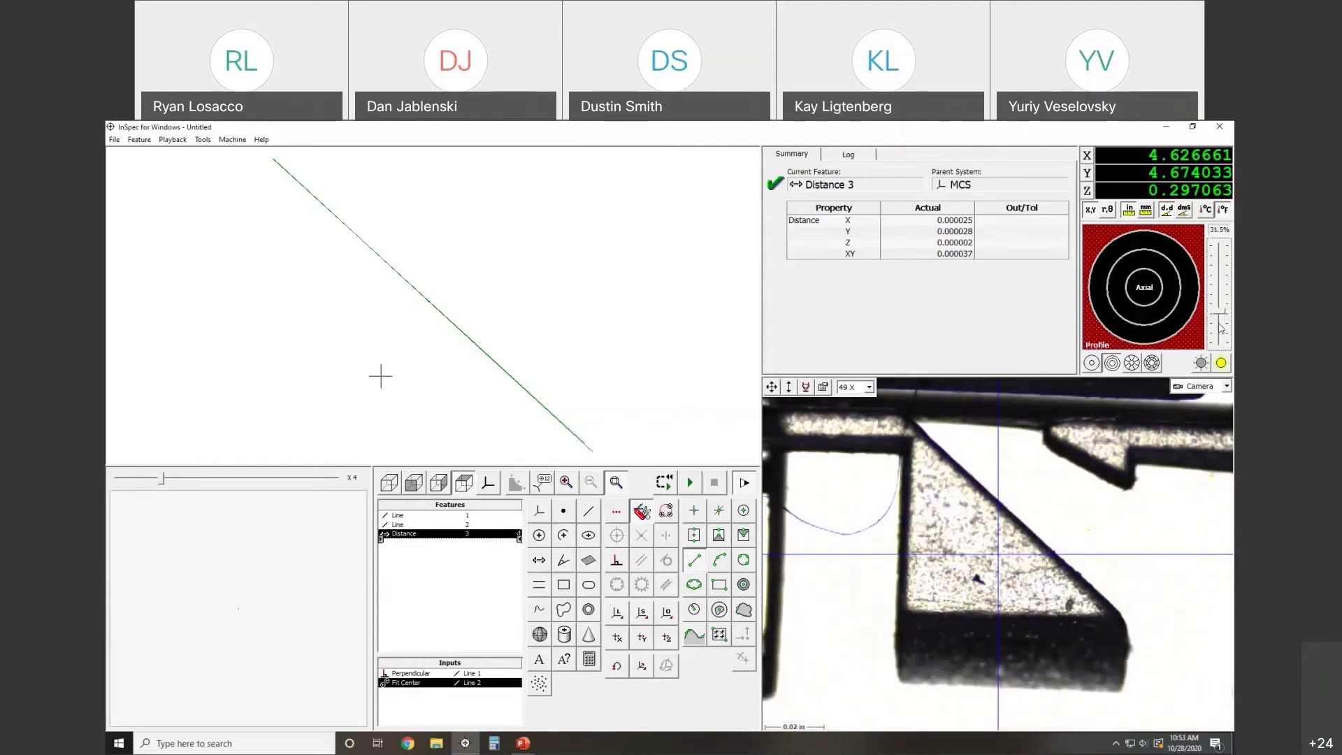
scroll(1219, 328, "up", 18)
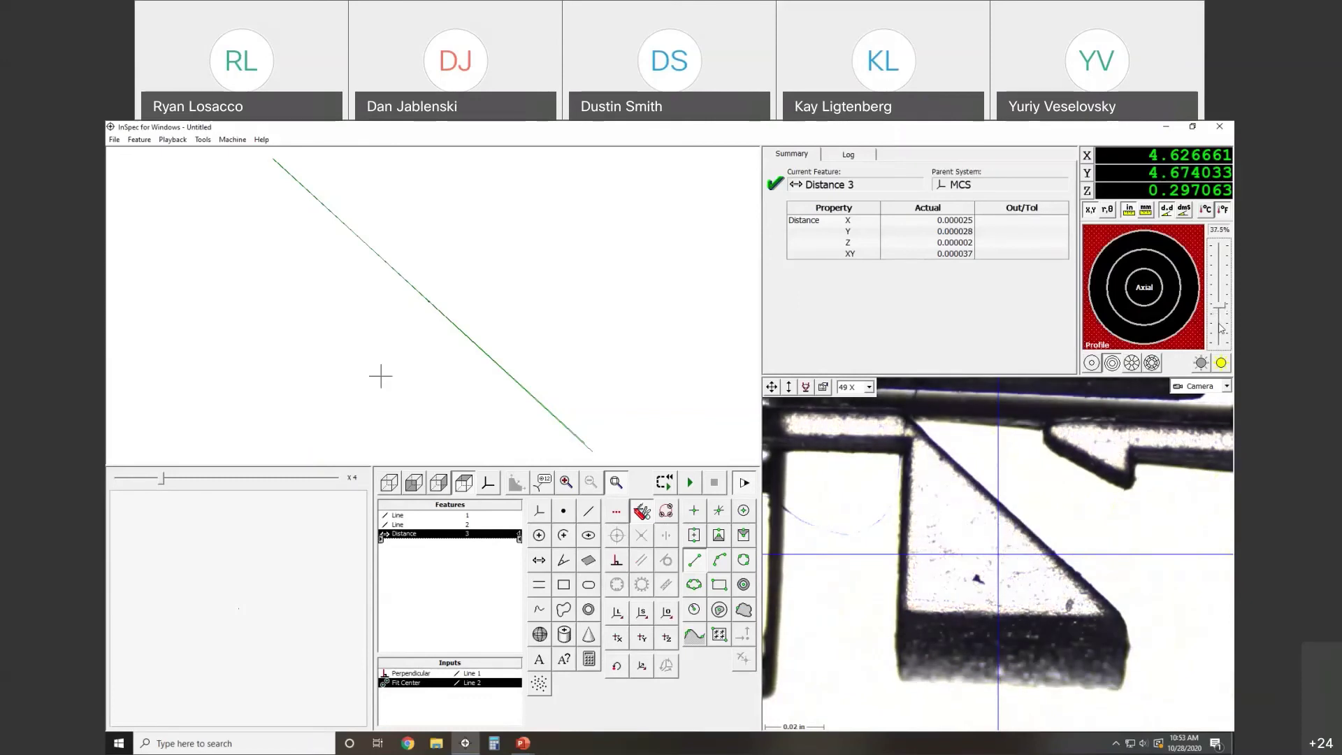
scroll(1219, 328, "up", 8)
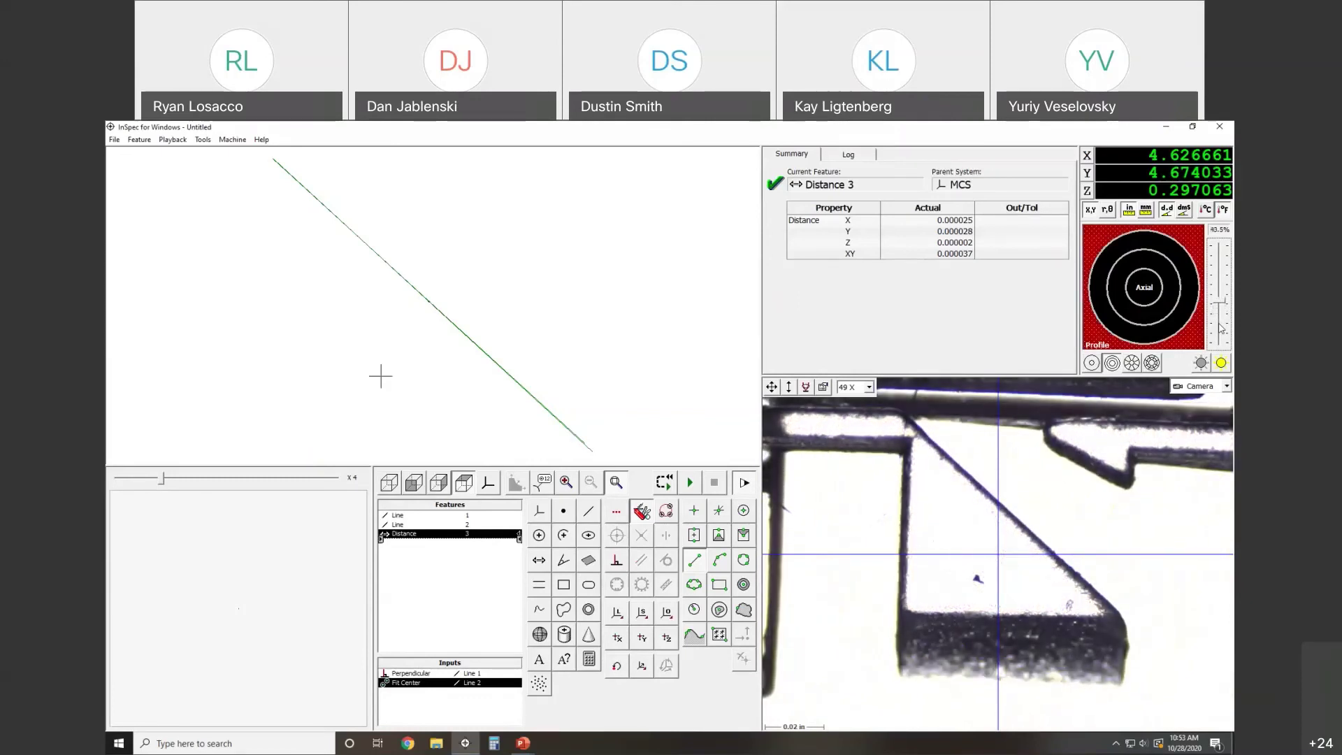
scroll(1220, 328, "down", 18)
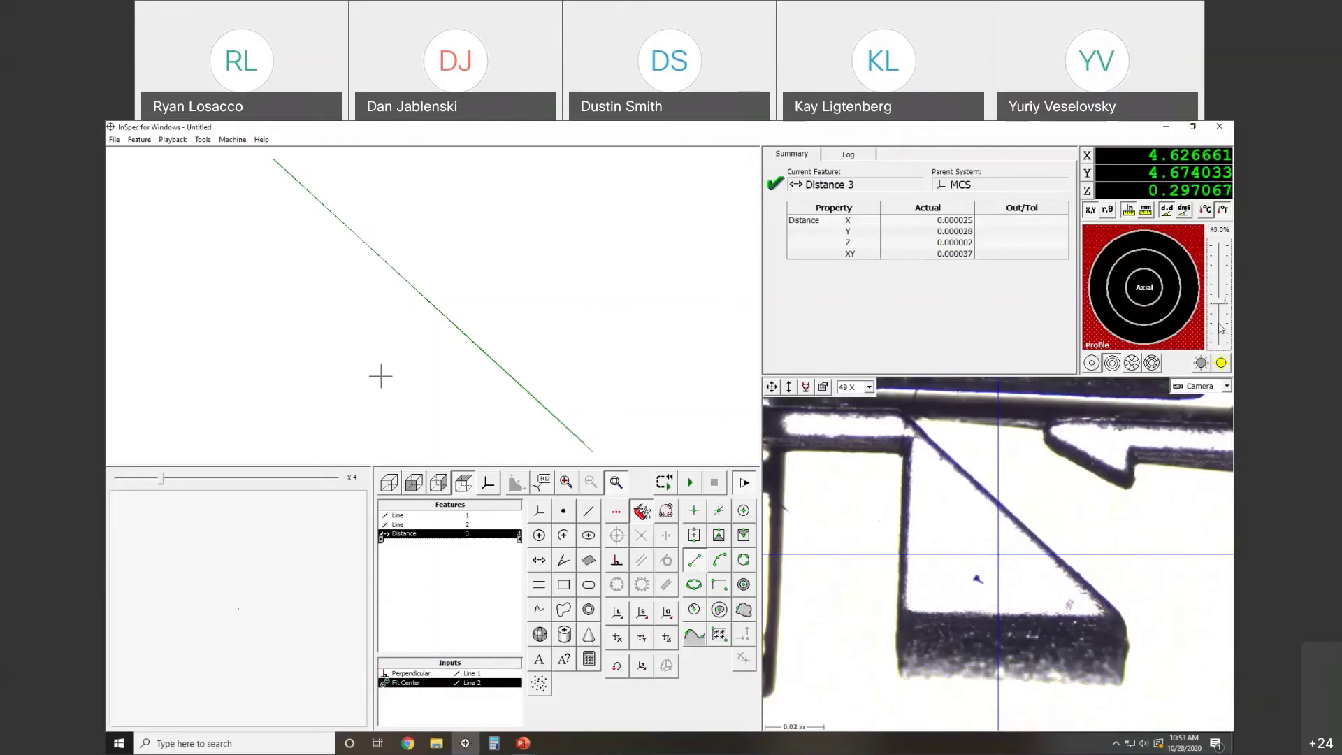
scroll(1220, 327, "down", 15)
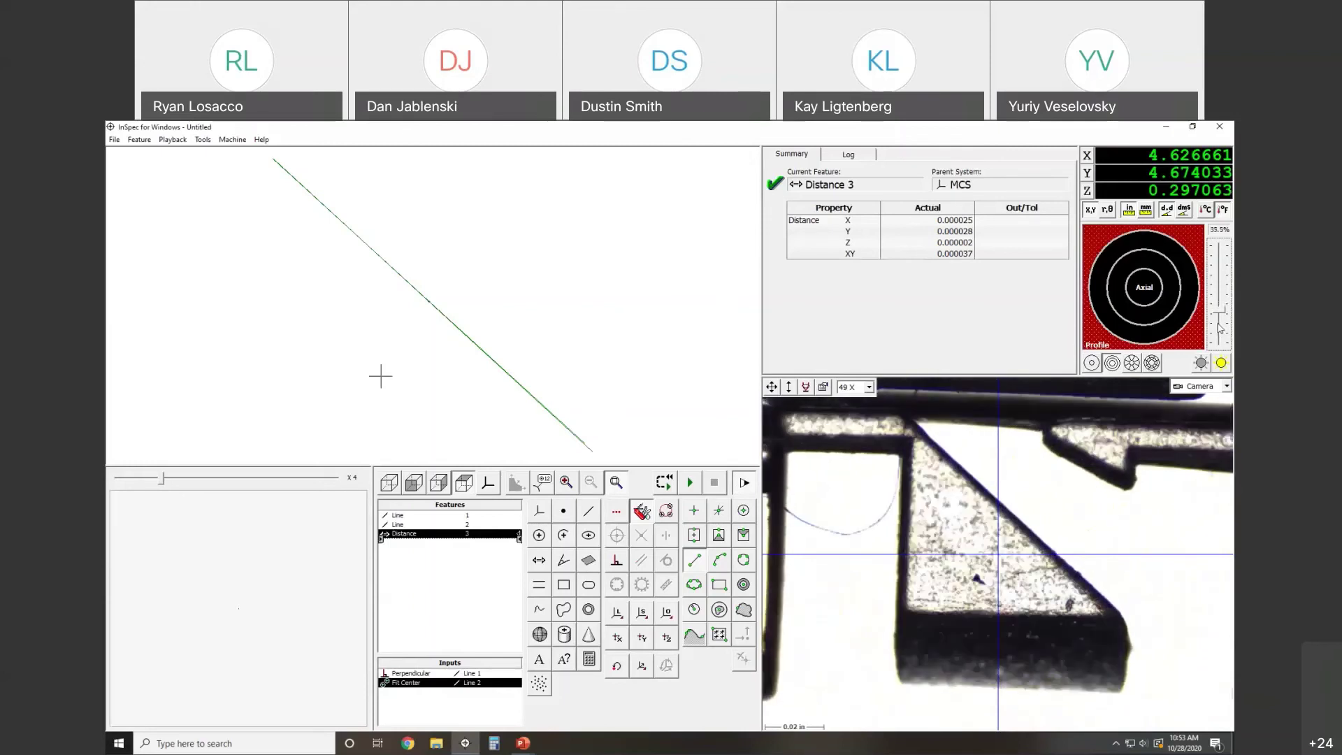
scroll(1220, 328, "down", 10)
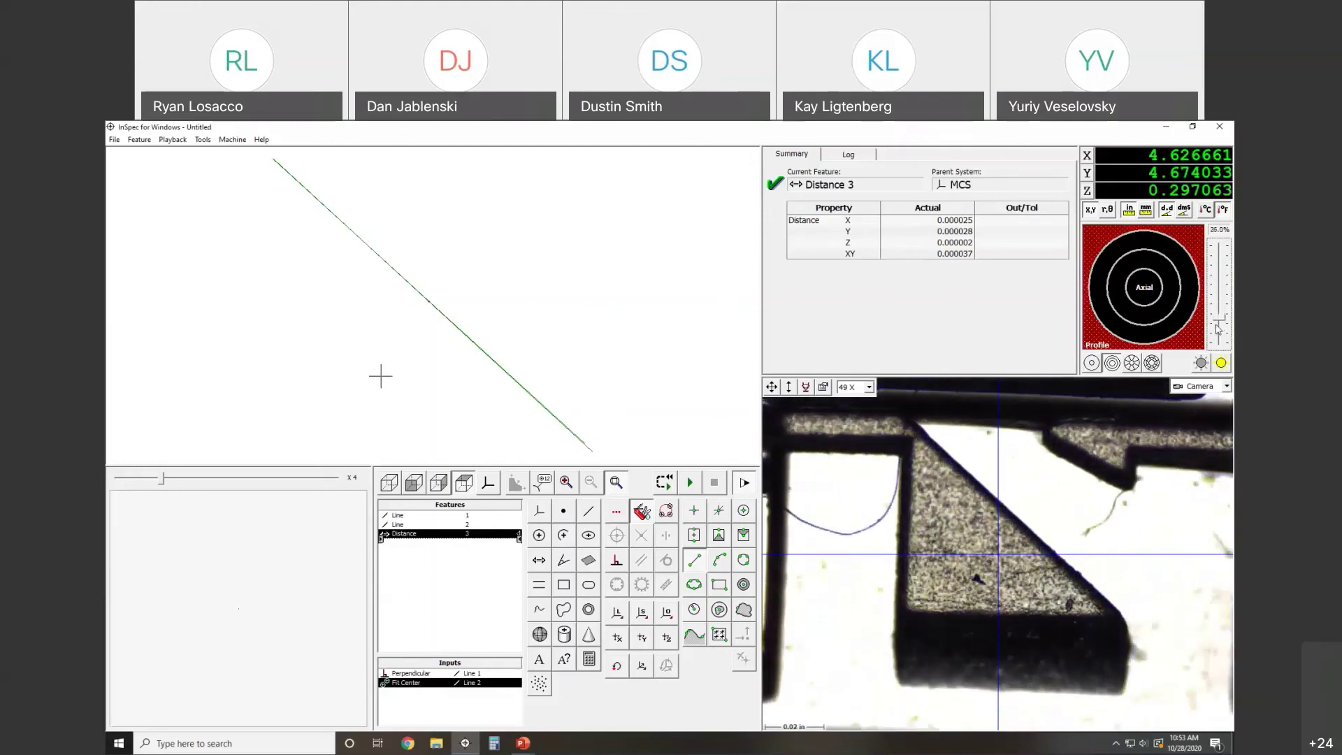
scroll(1217, 328, "up", 4)
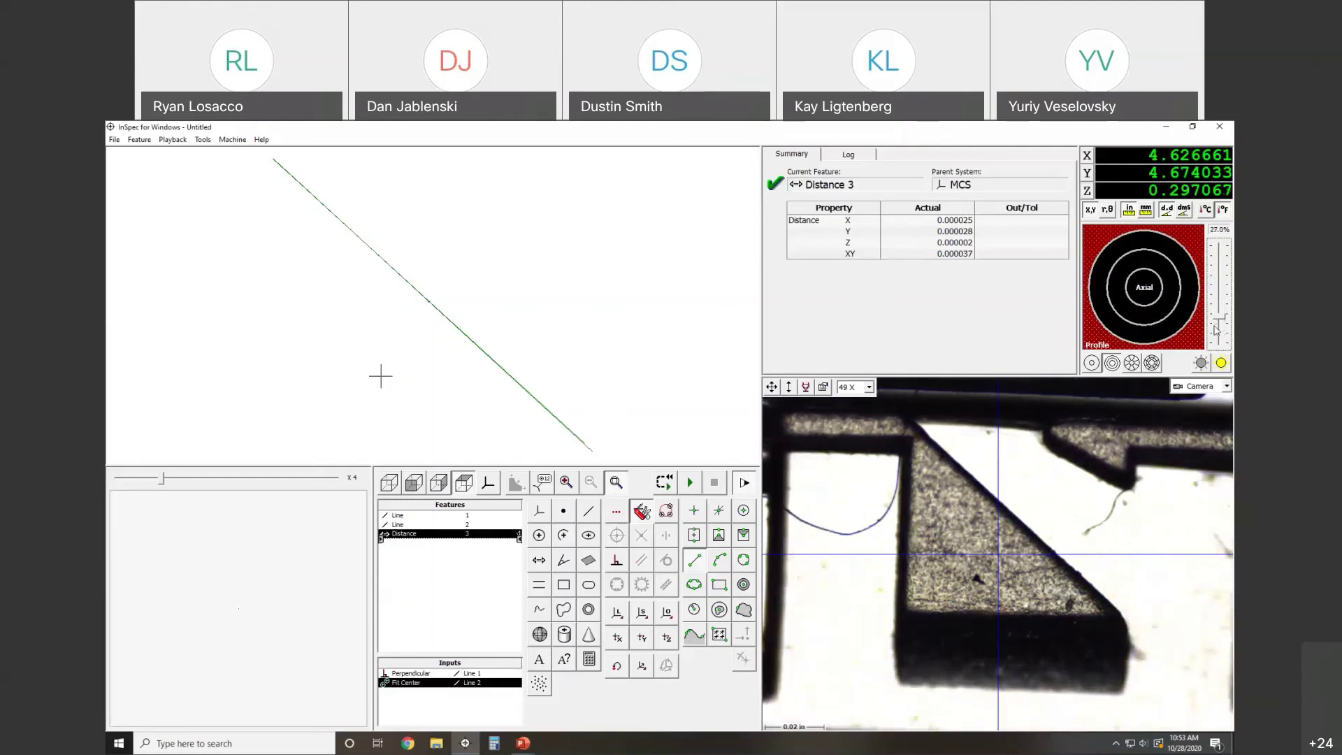
Step: Measure another line along the pocket's diagonal edge with the profile light at 27%
left_click(587, 513)
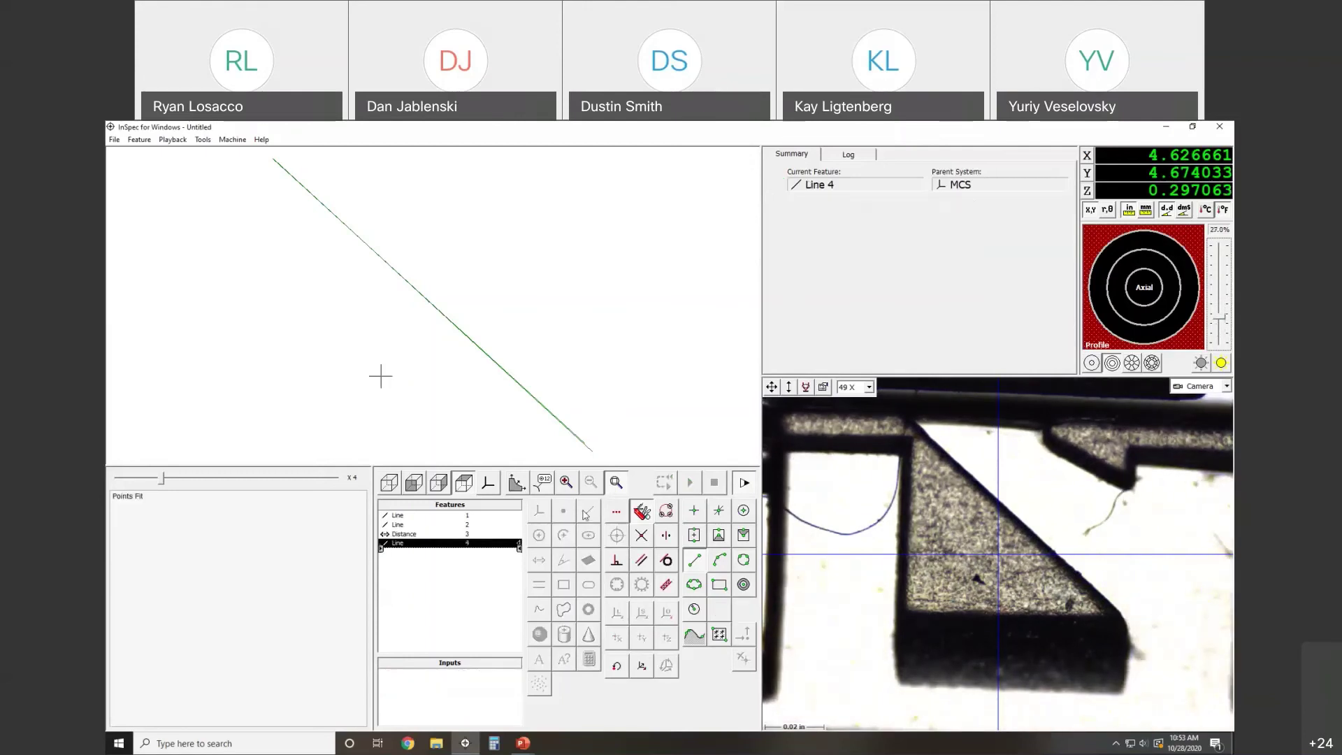
left_click(967, 475)
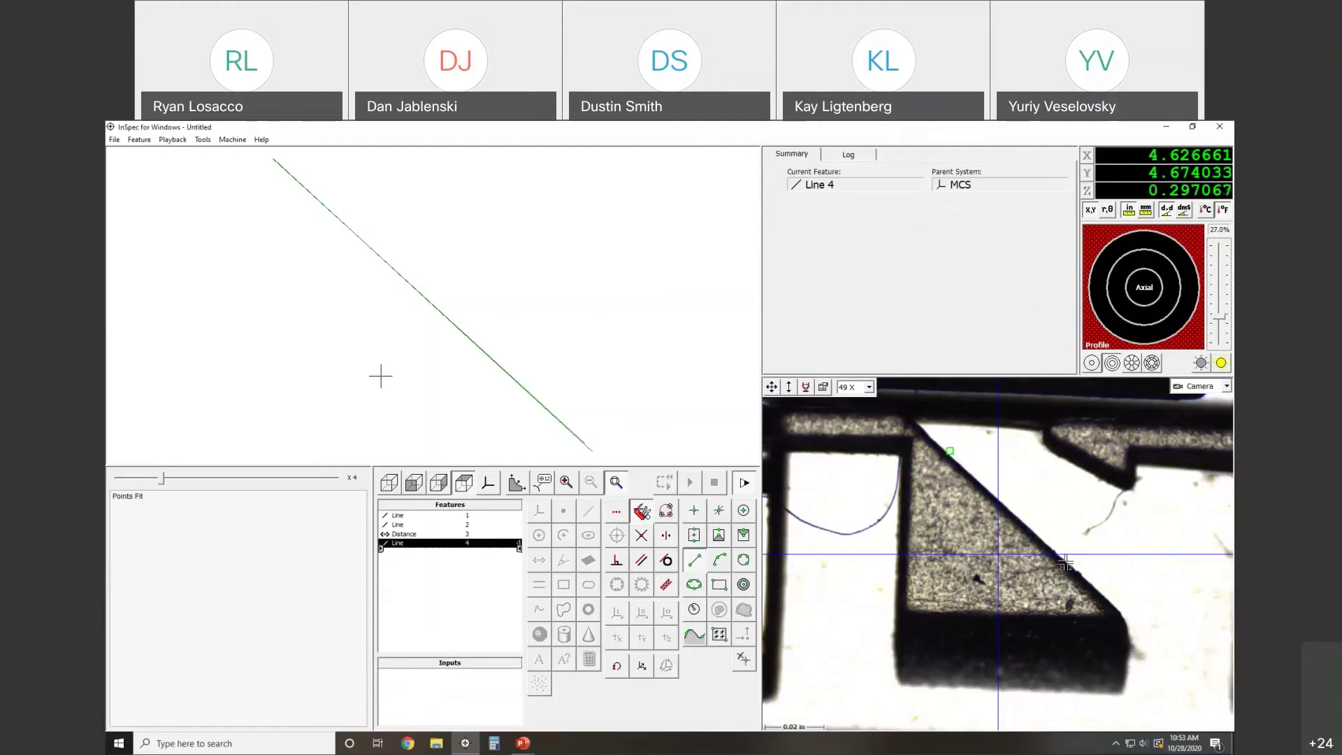
left_click(1095, 589)
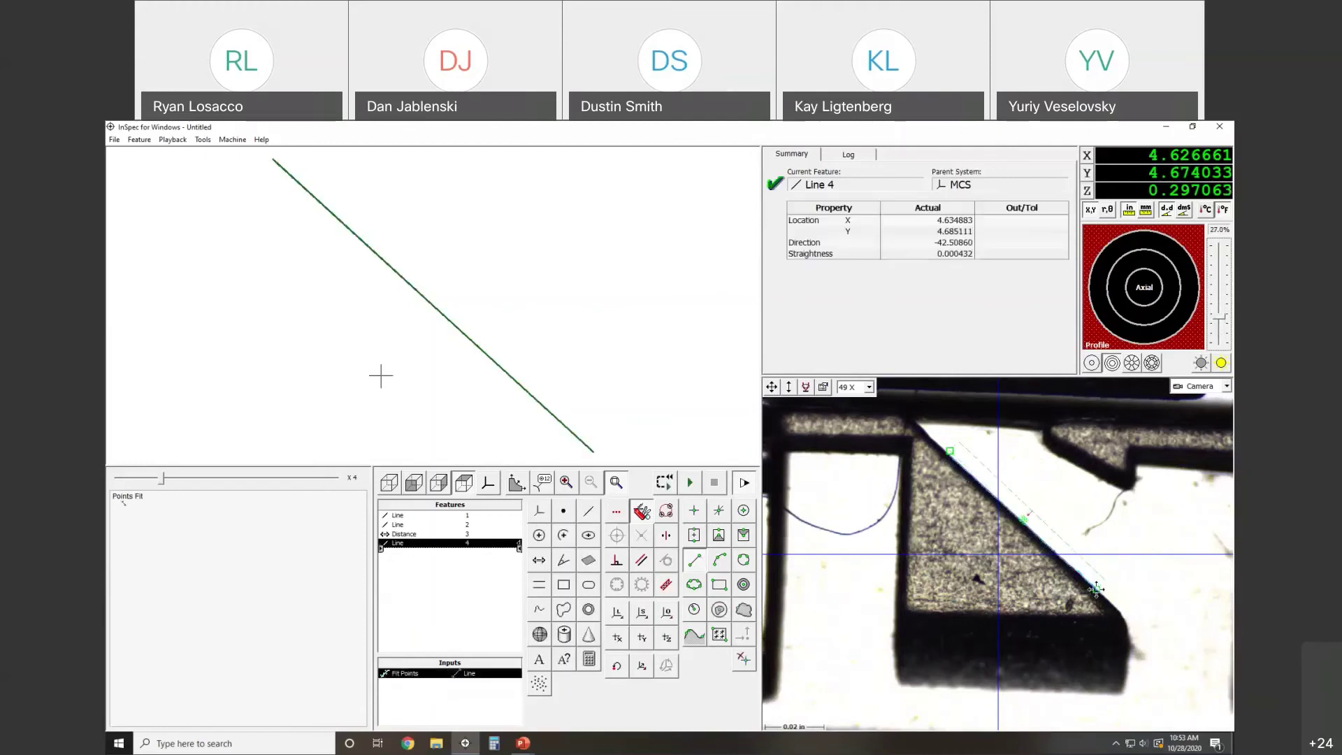
Step: Create a distance feature between Line 4 and Line 2 to compare the two diagonal edge measurements
left_click(539, 560)
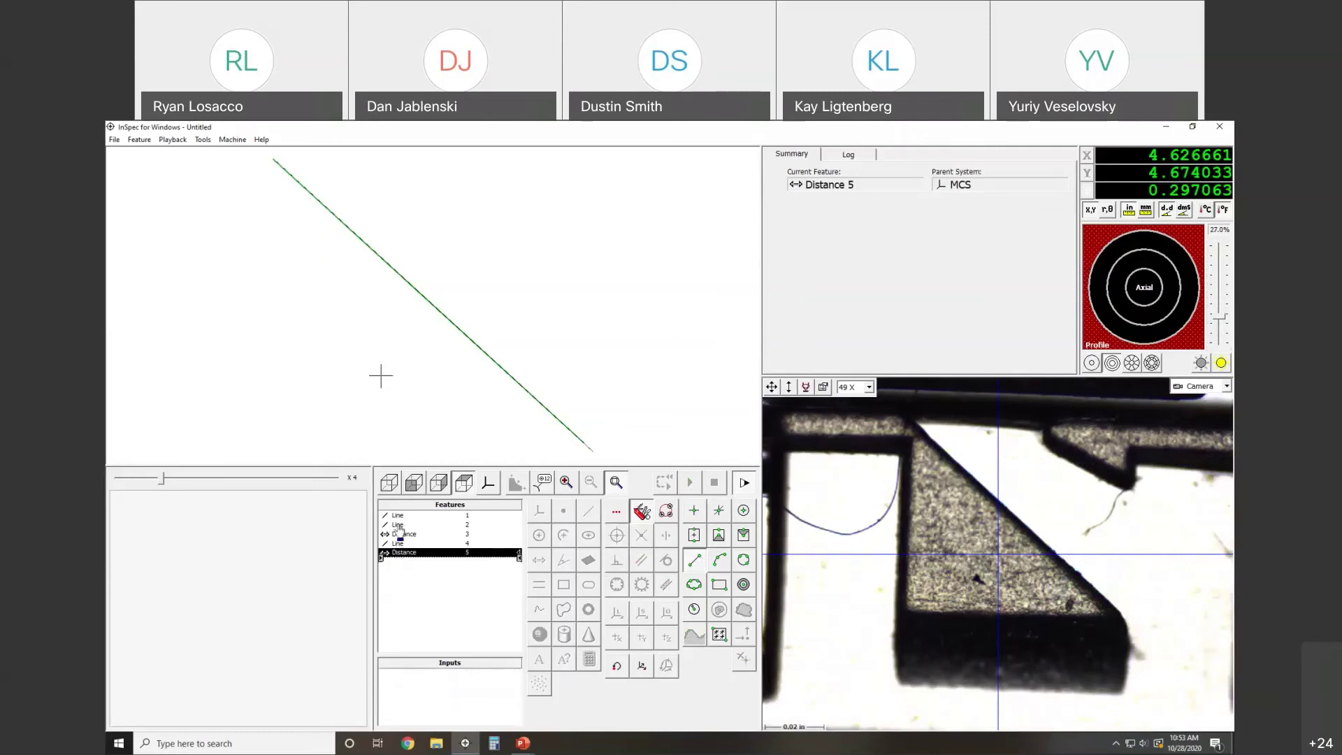
left_click(399, 549)
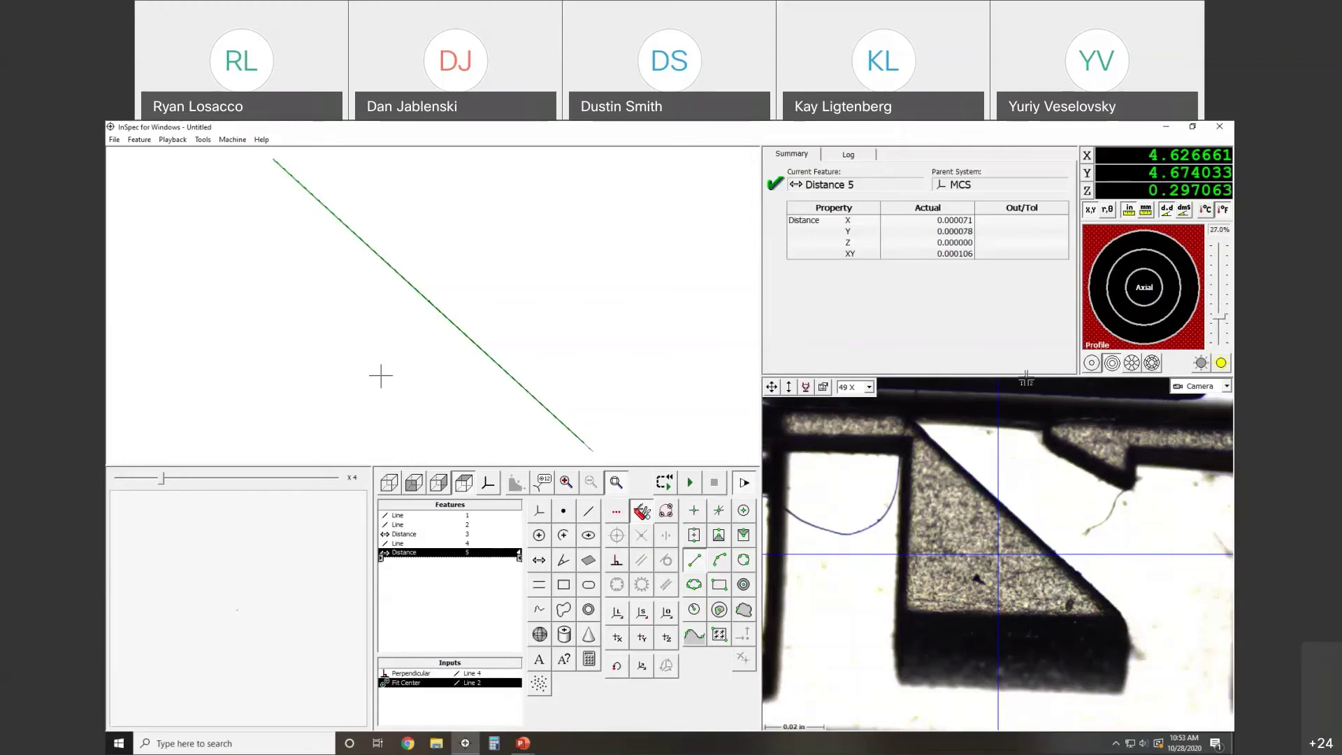
Step: Lower the profile light to 24.5%, remeasure Line 4 along the diagonal edge, and review the updated Distance 5 result
left_click_drag(1220, 316, 1222, 323)
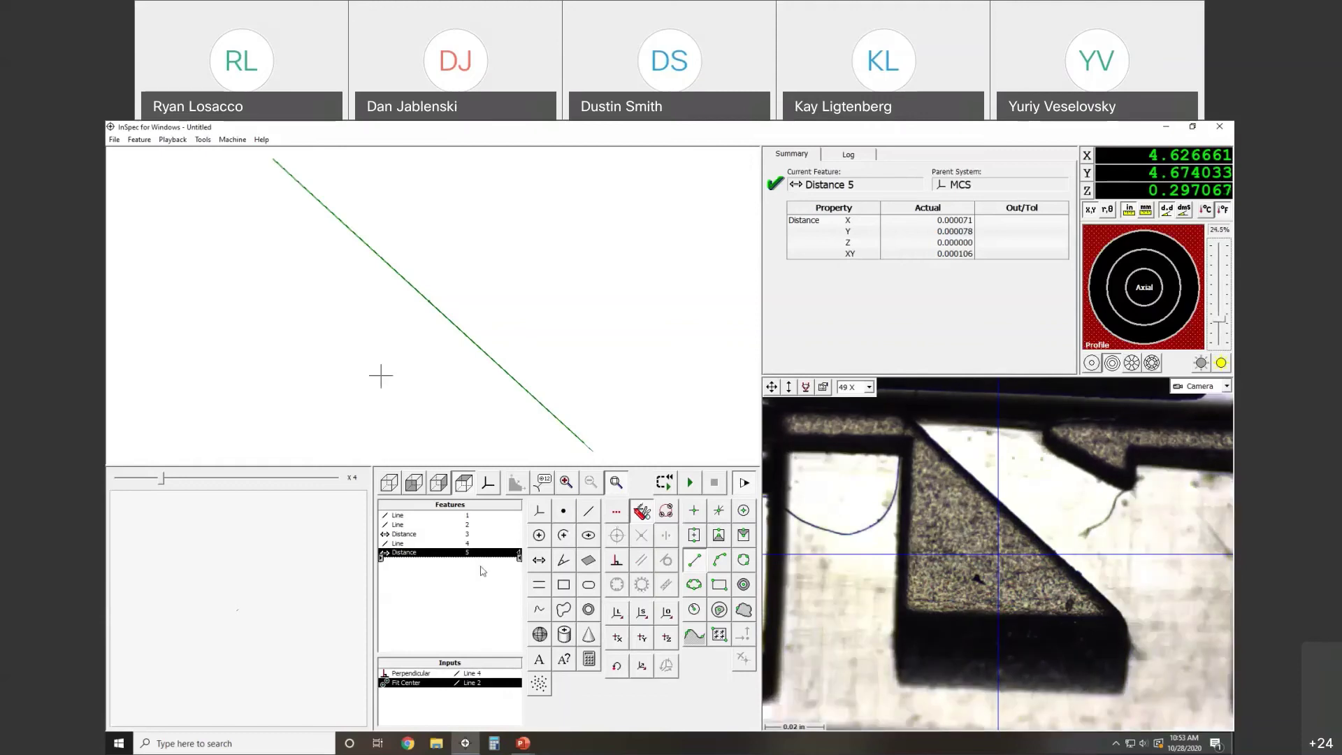
left_click(448, 544)
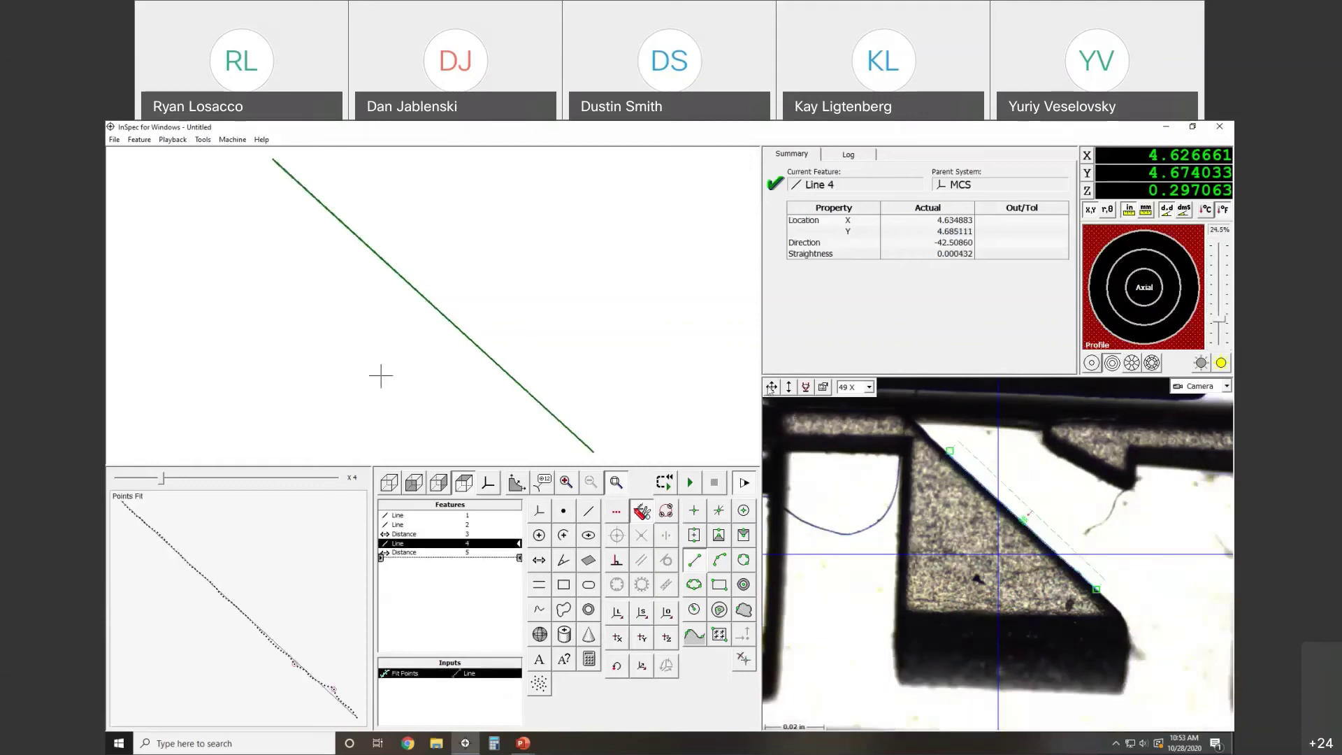
left_click(1023, 520)
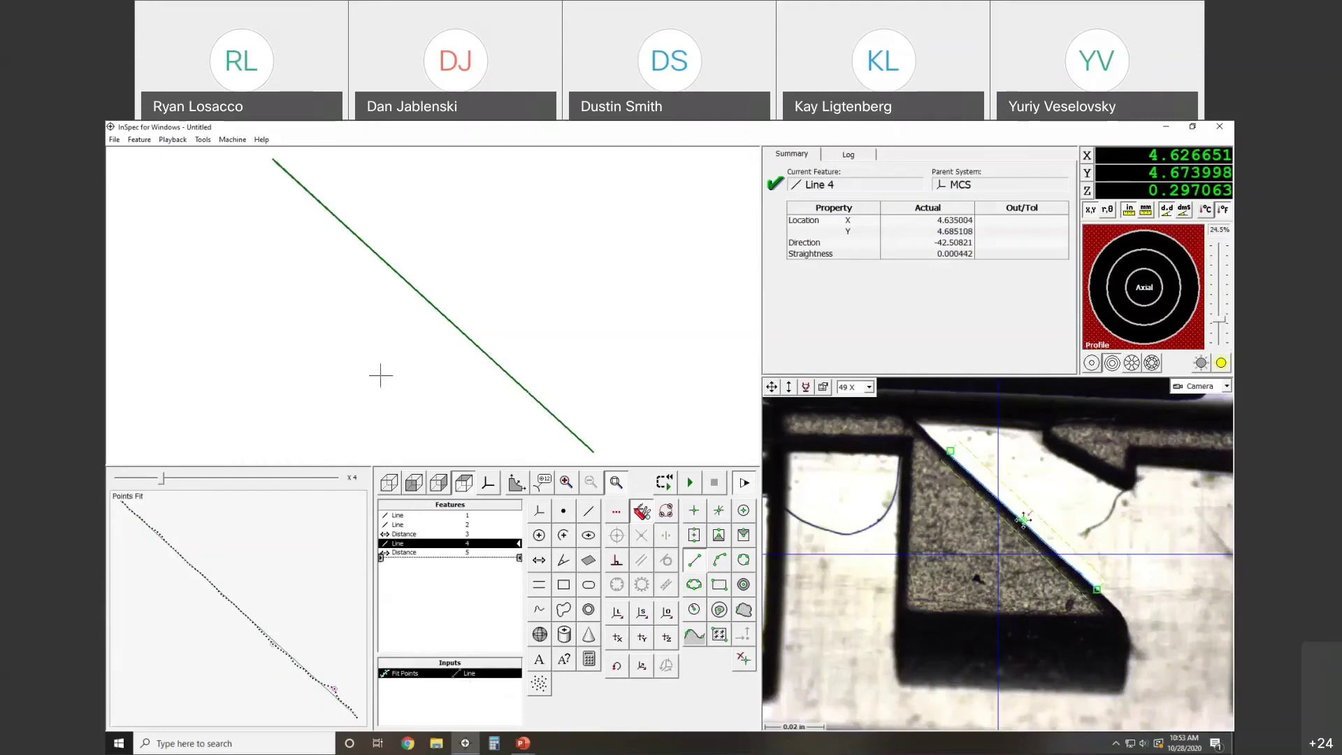
left_click(405, 554)
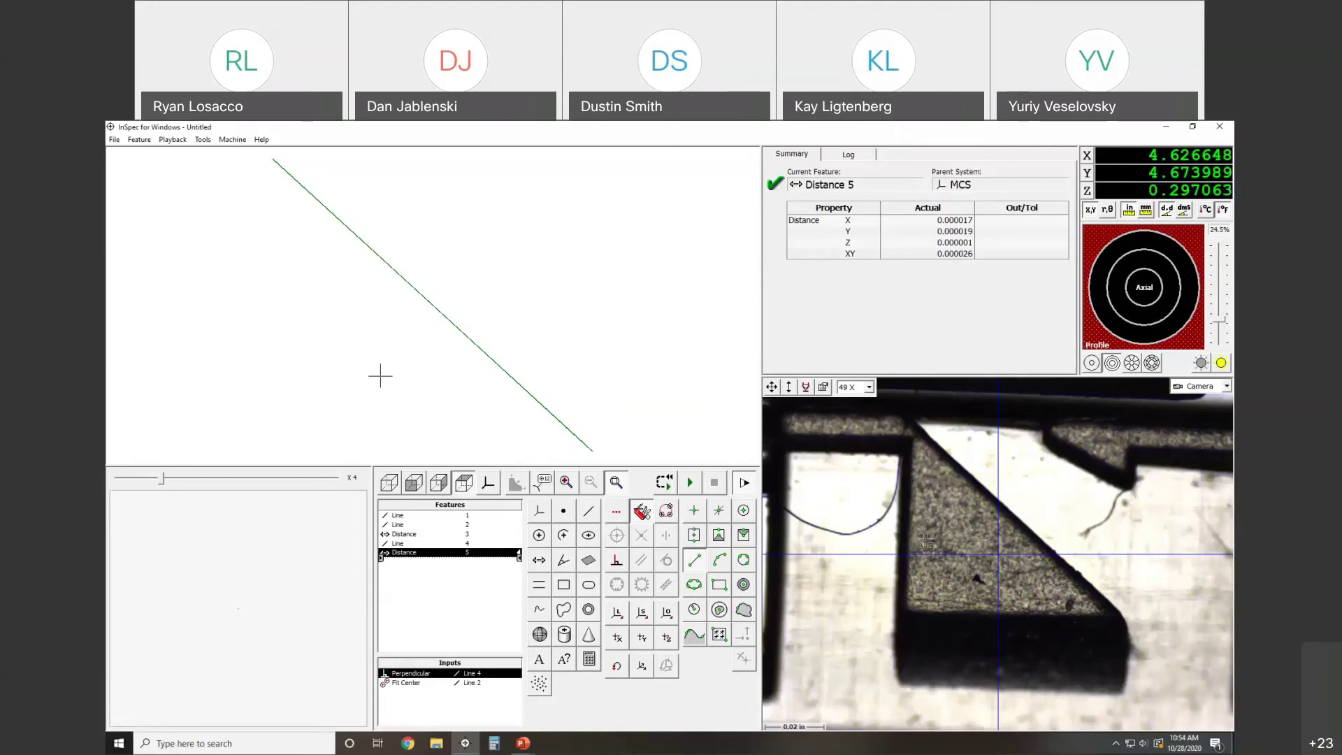
Step: Move the camera off the diagonal edge and start a new part program without saving the untitled one
right_click(899, 550)
left_click(935, 555)
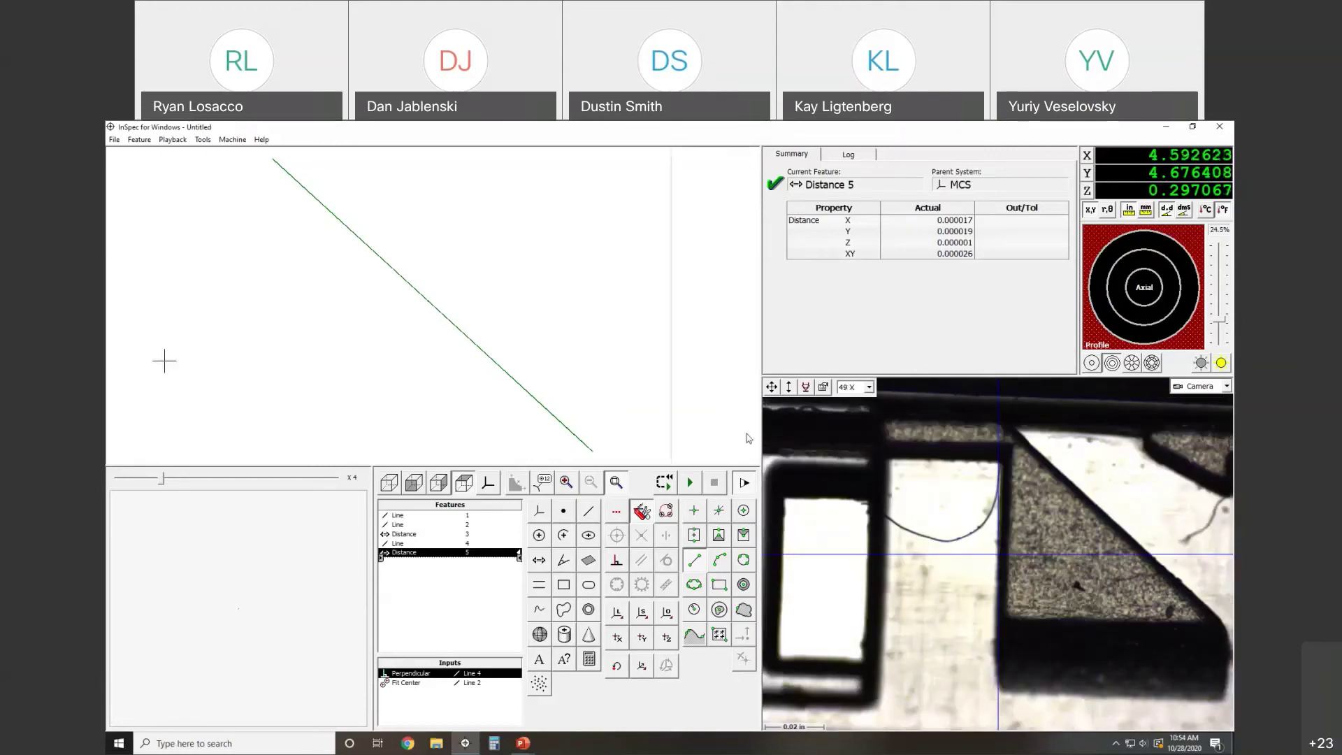
left_click(330, 382)
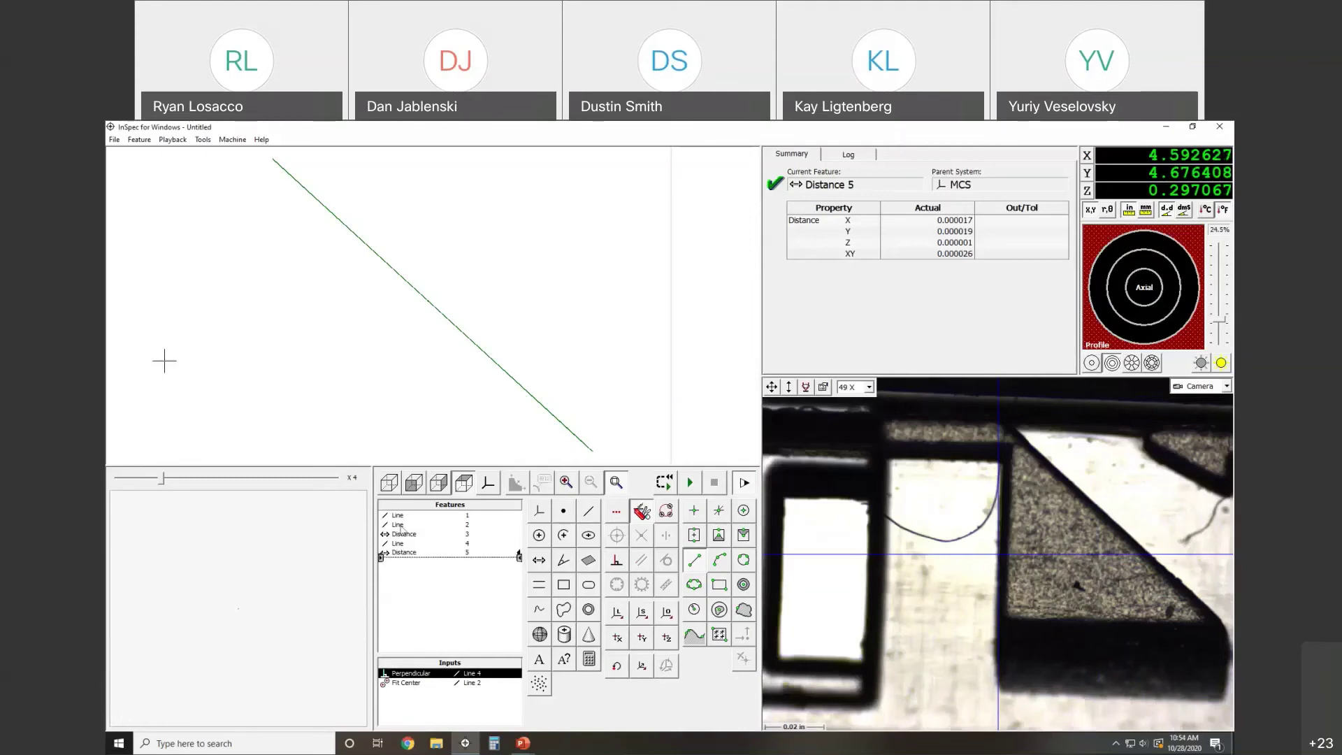
left_click(111, 143)
left_click(125, 152)
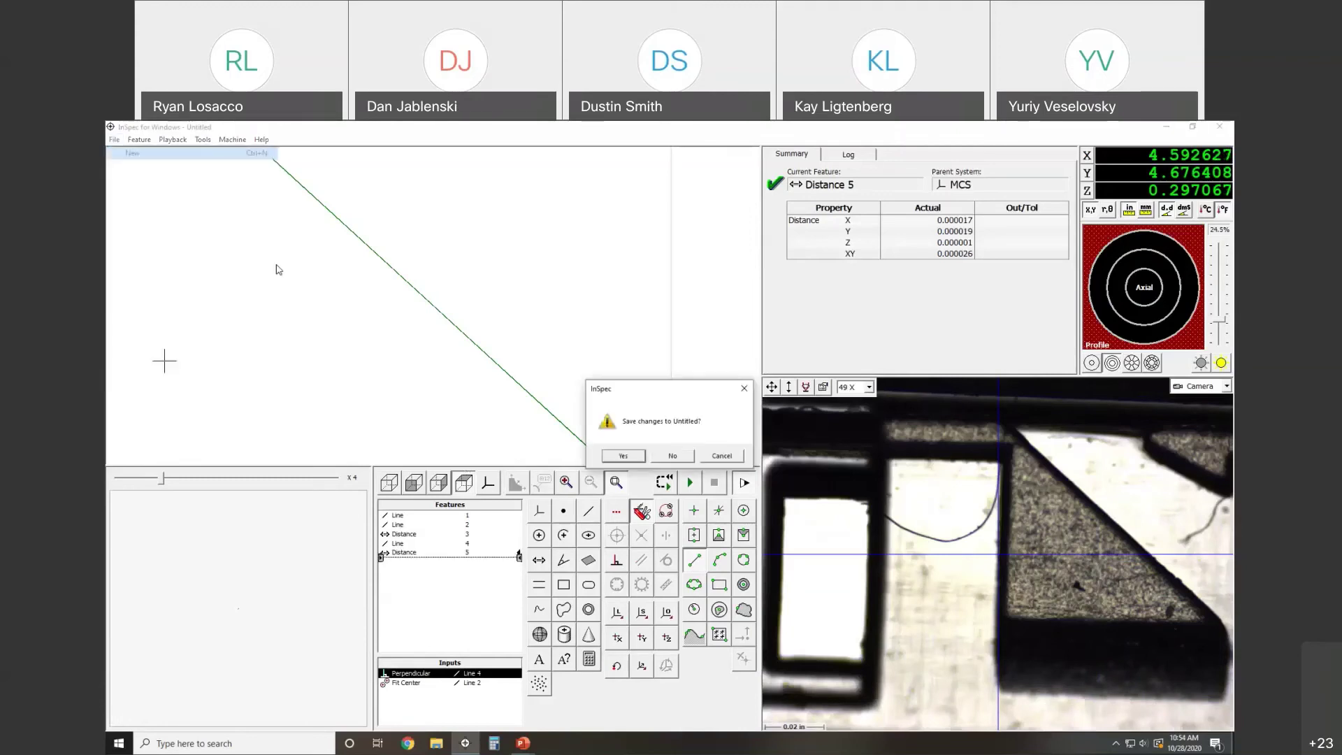
left_click(660, 455)
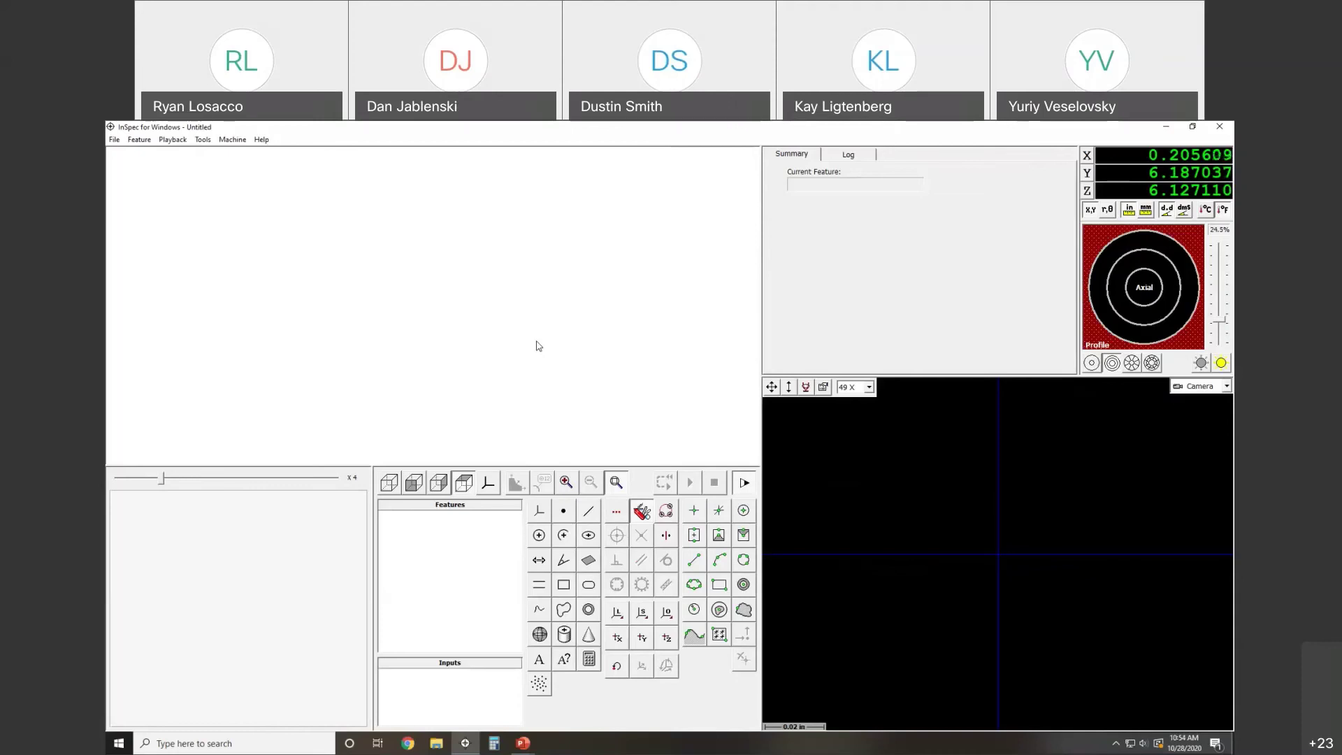
Step: Set the magnification to 18X and move the stage to bring the next part under the camera
left_click(853, 389)
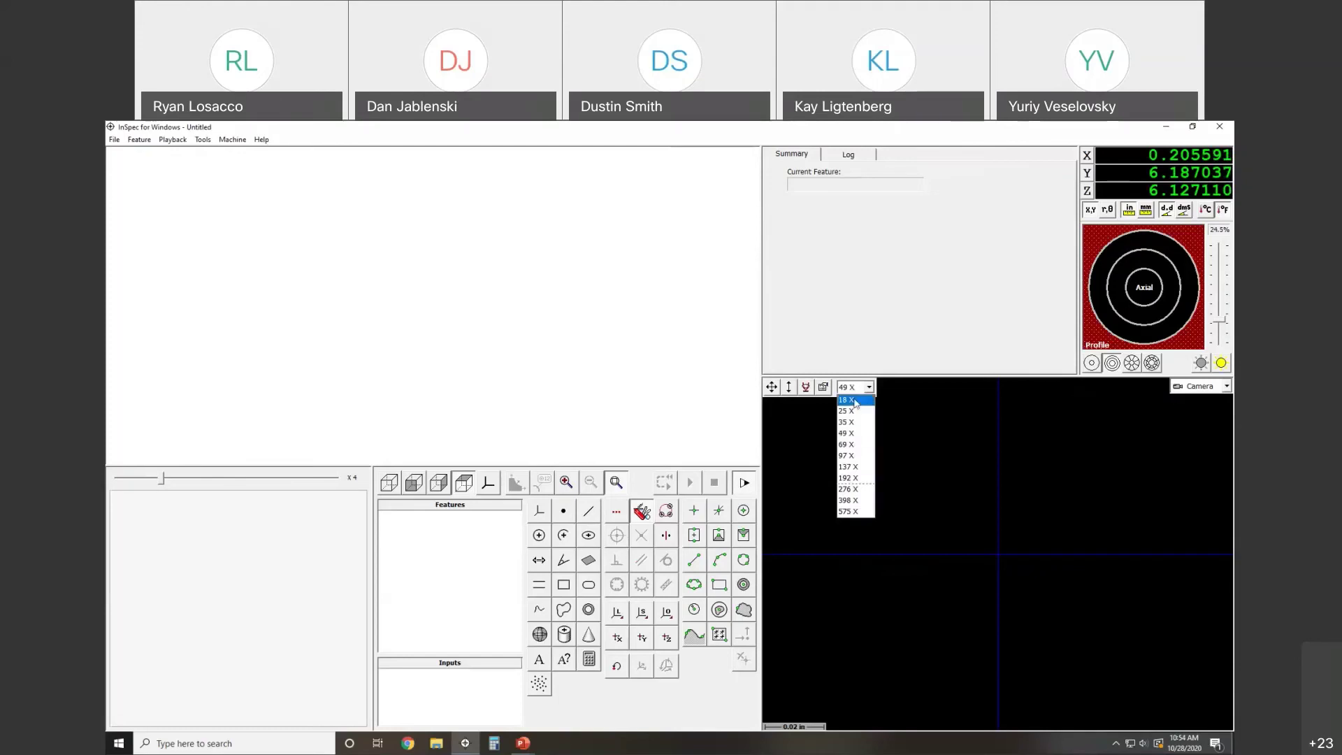
left_click(848, 400)
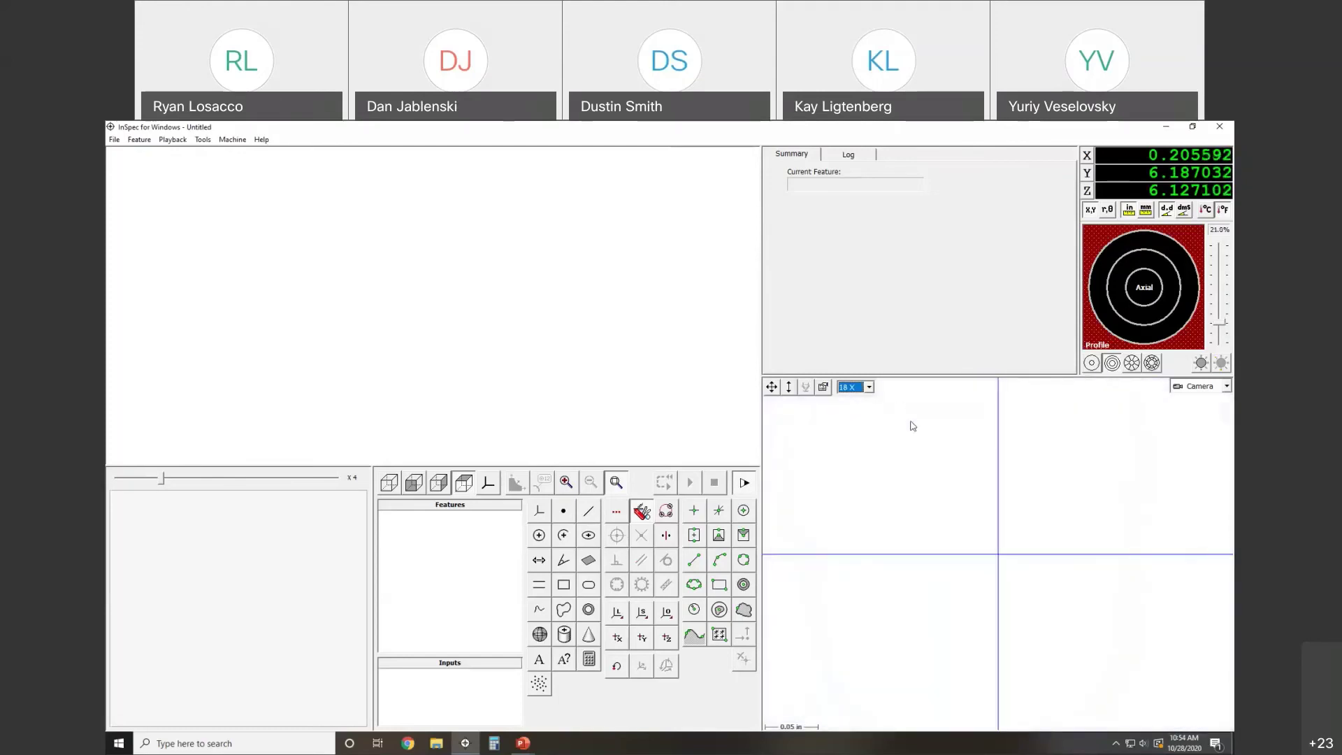
left_click_drag(772, 388, 924, 699)
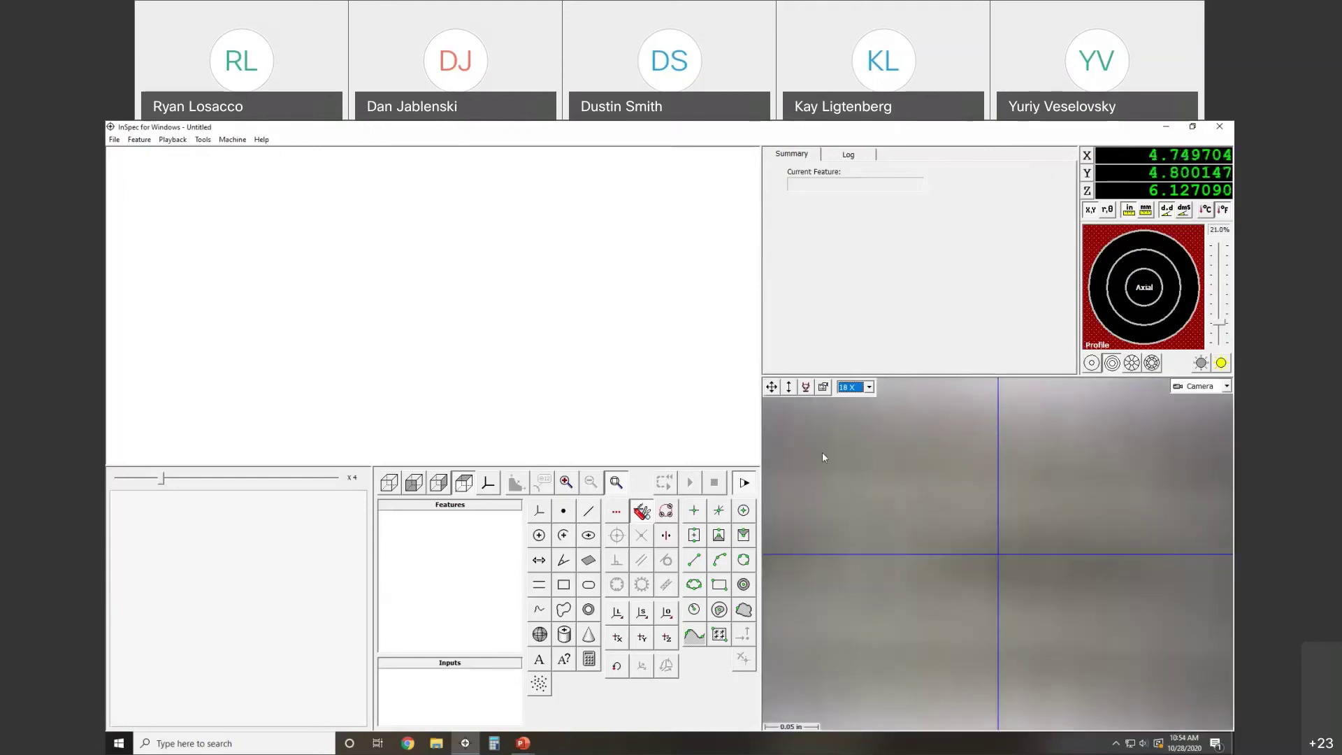
left_click_drag(772, 388, 764, 572)
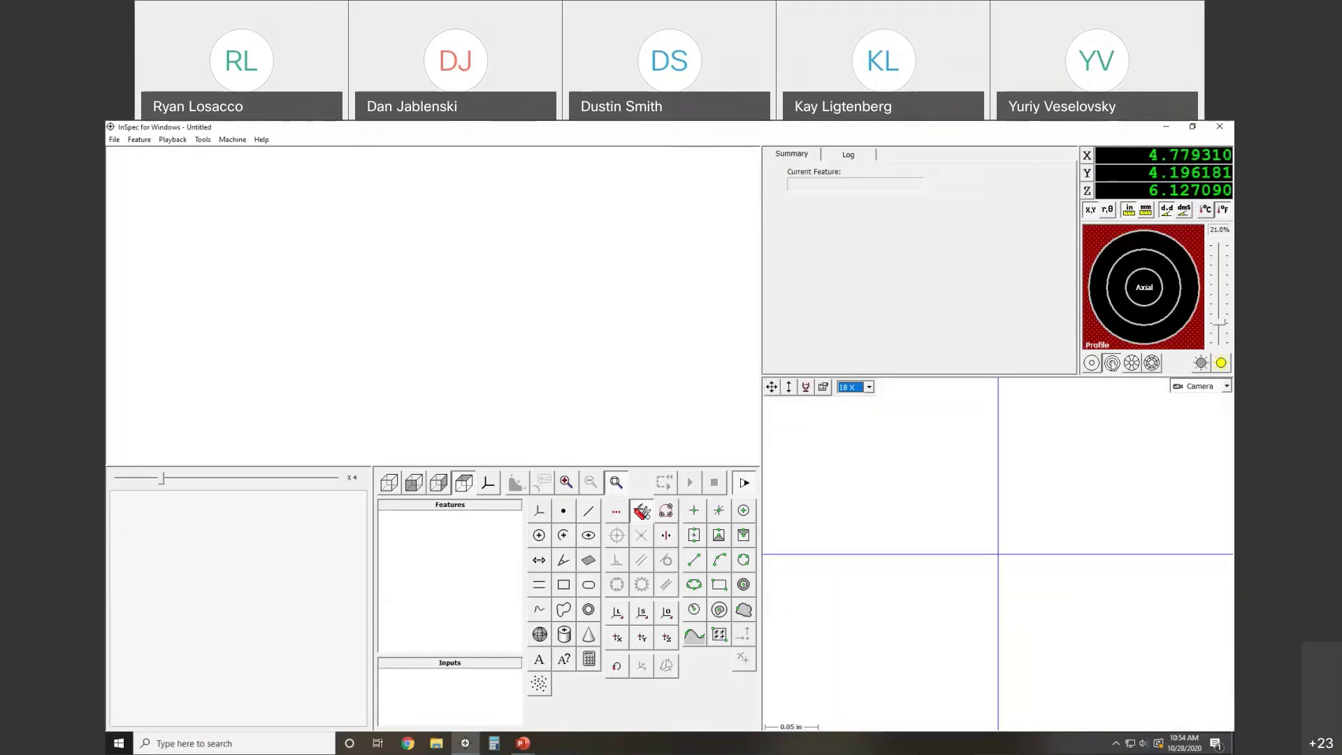
Step: Light the part with all ring light segments at the automatically suggested level, and lower the optics toward it
left_click(1221, 362)
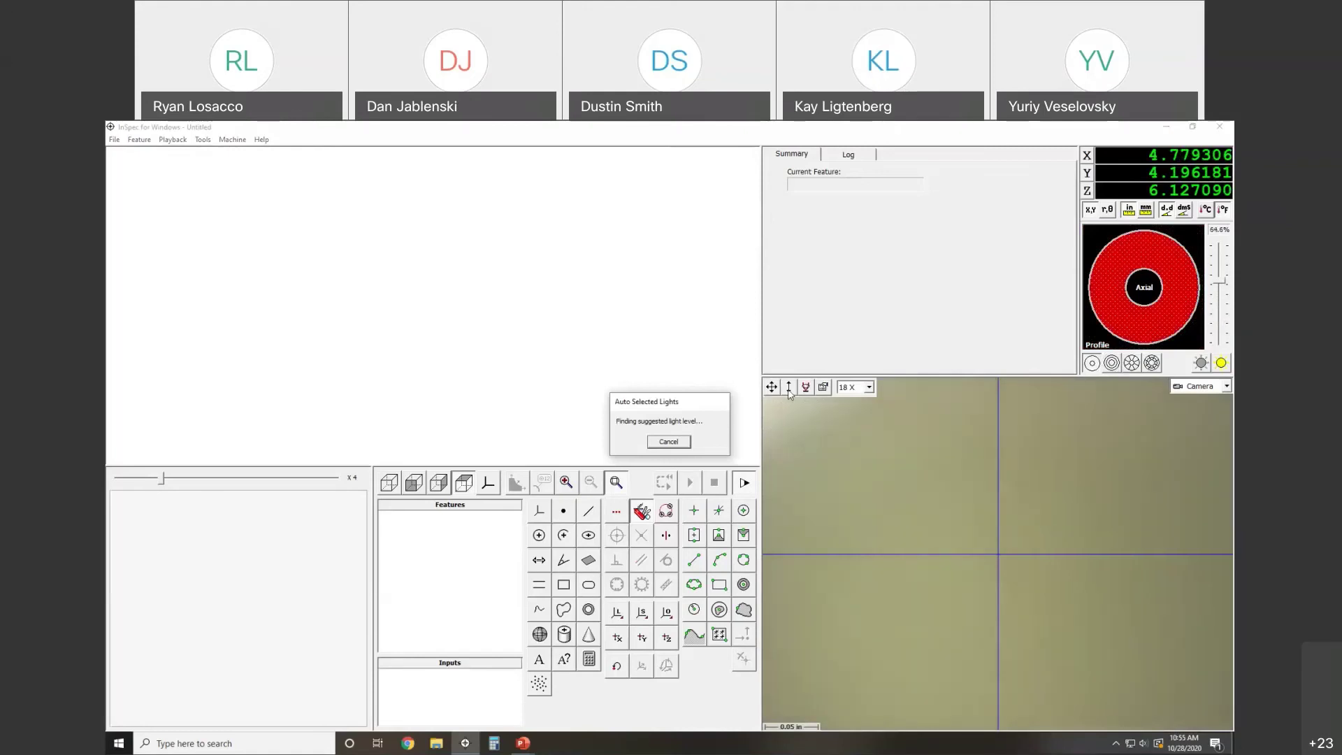
left_click(789, 393)
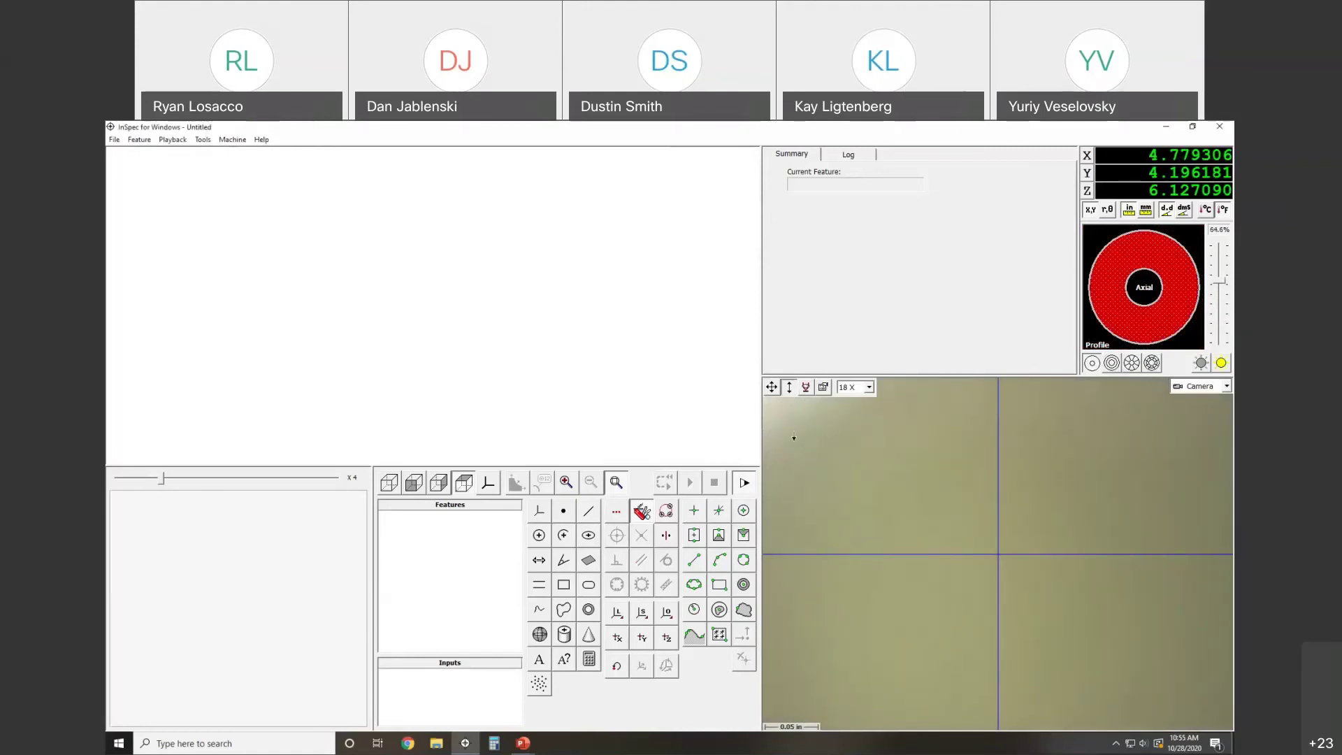
left_click_drag(794, 438, 791, 461)
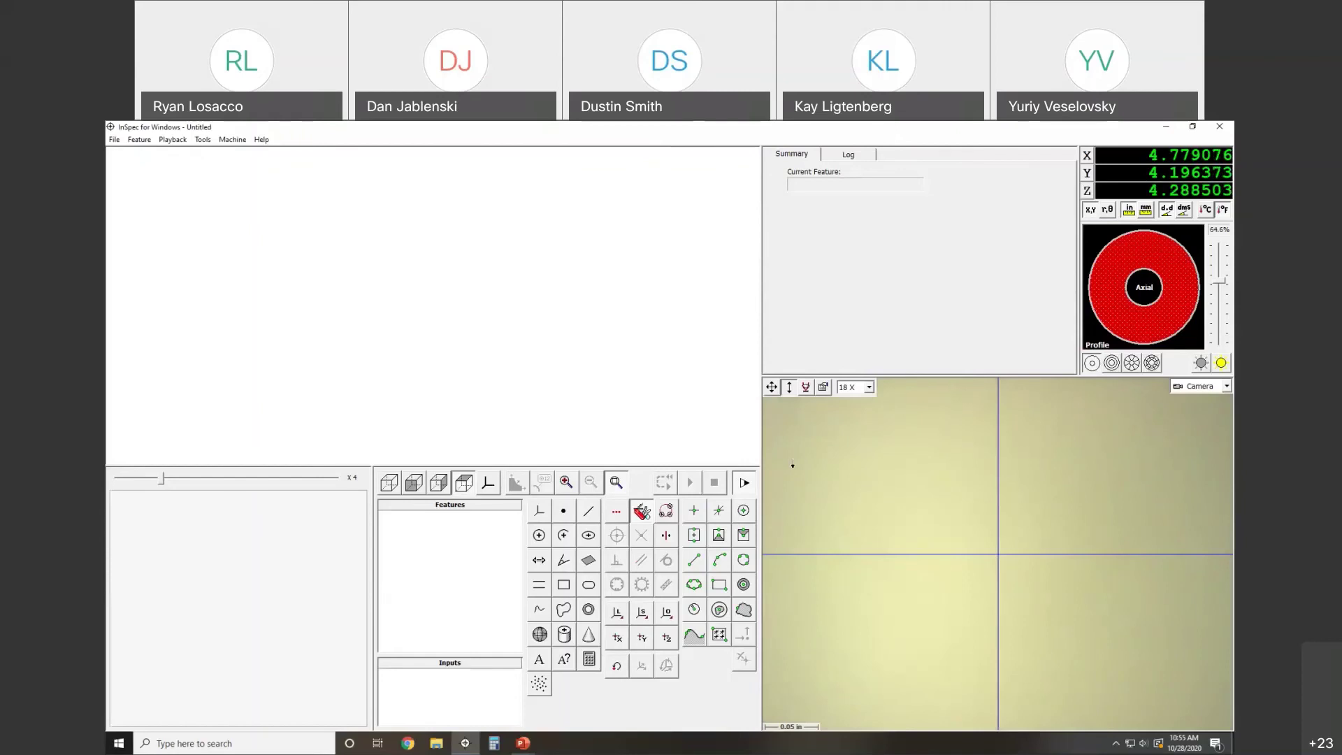
left_click(1221, 362)
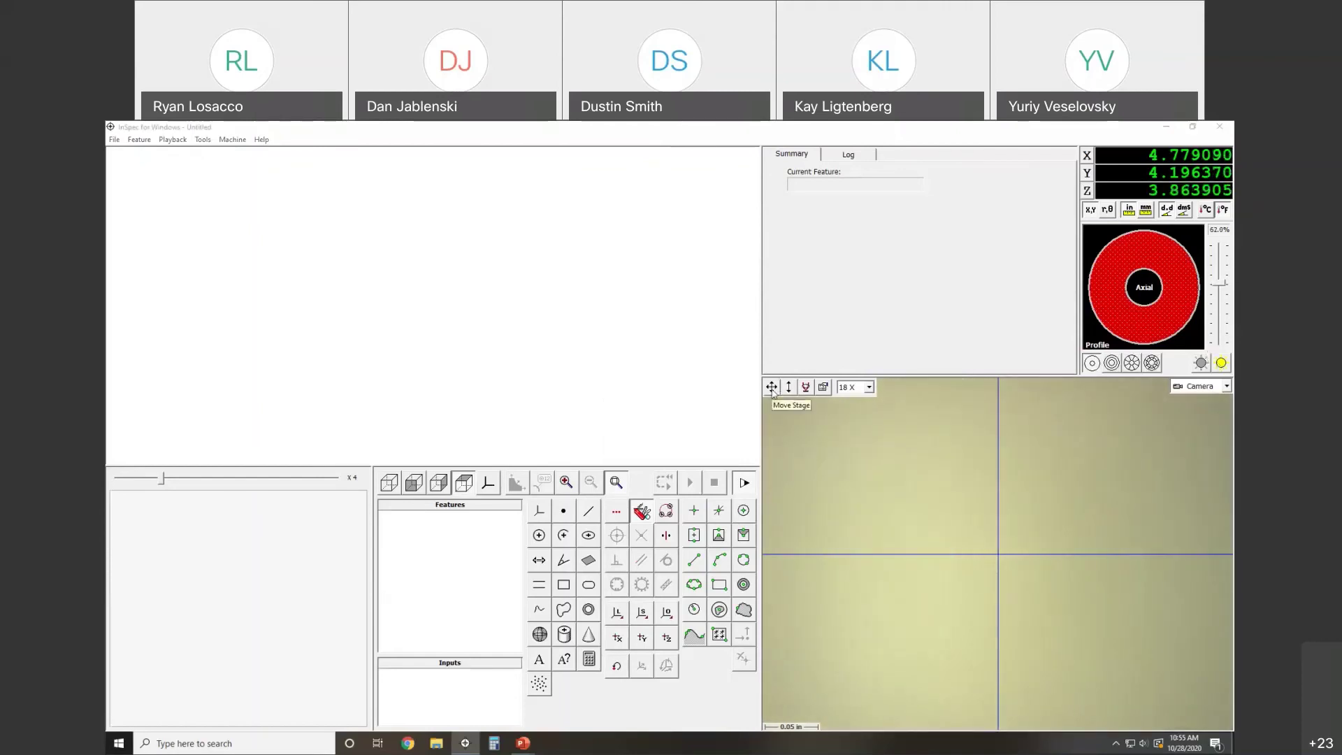
Step: Move the stage to the round part's curved upper rim, auto-adjust the ring light there, and recenter the rim in view
left_click_drag(773, 394, 743, 381)
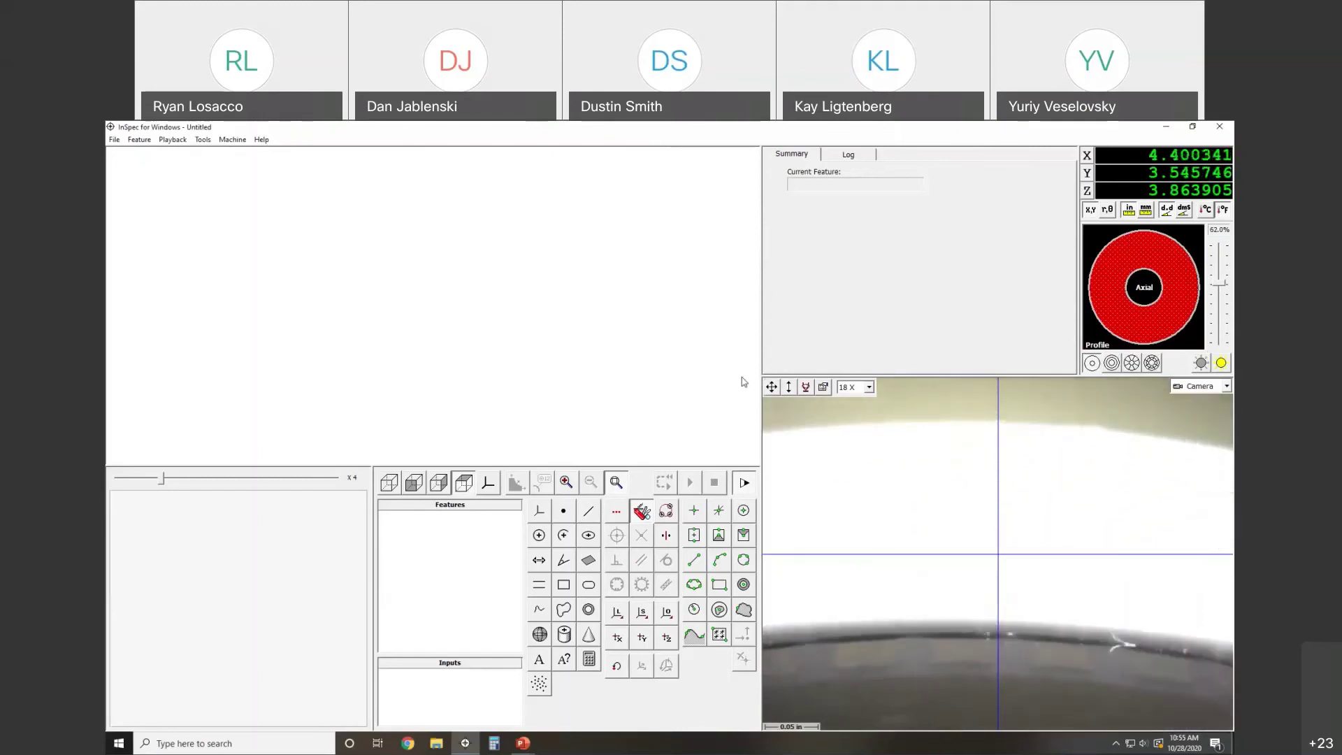
left_click(1221, 364)
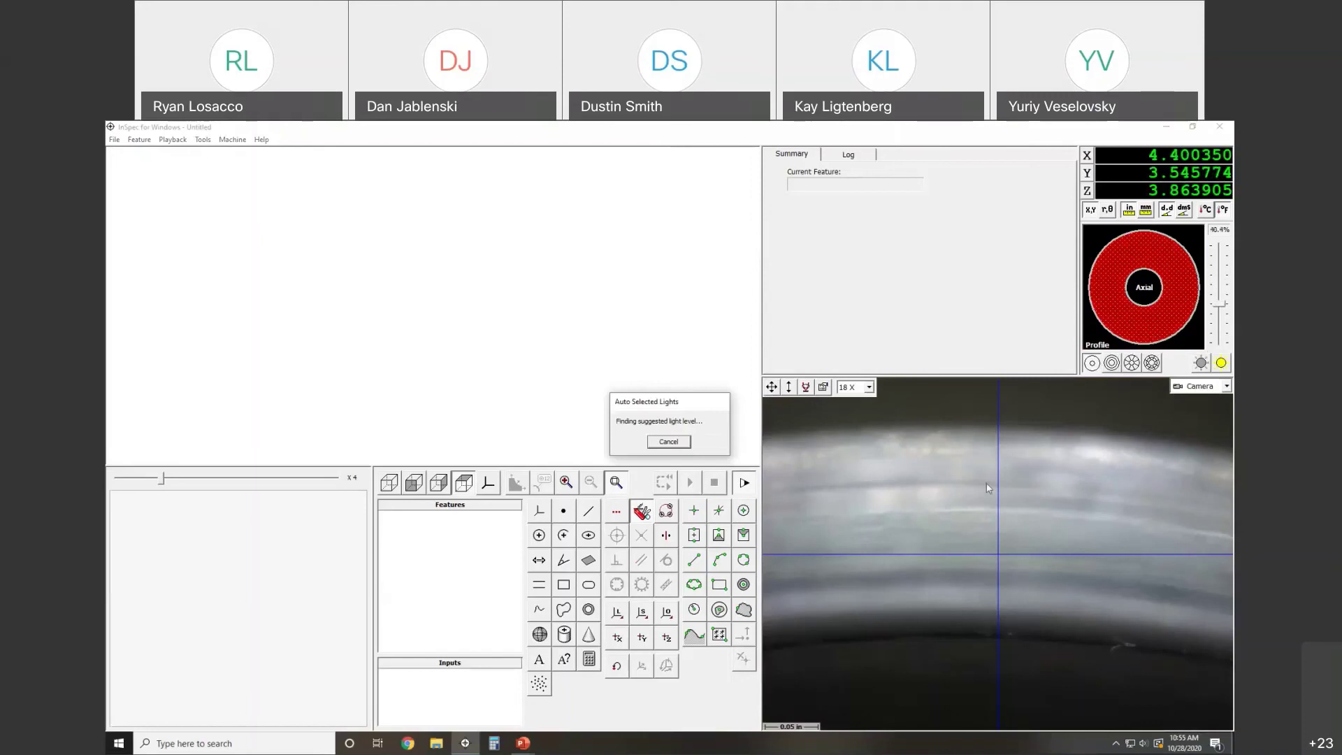
right_click(987, 487)
left_click(1000, 492)
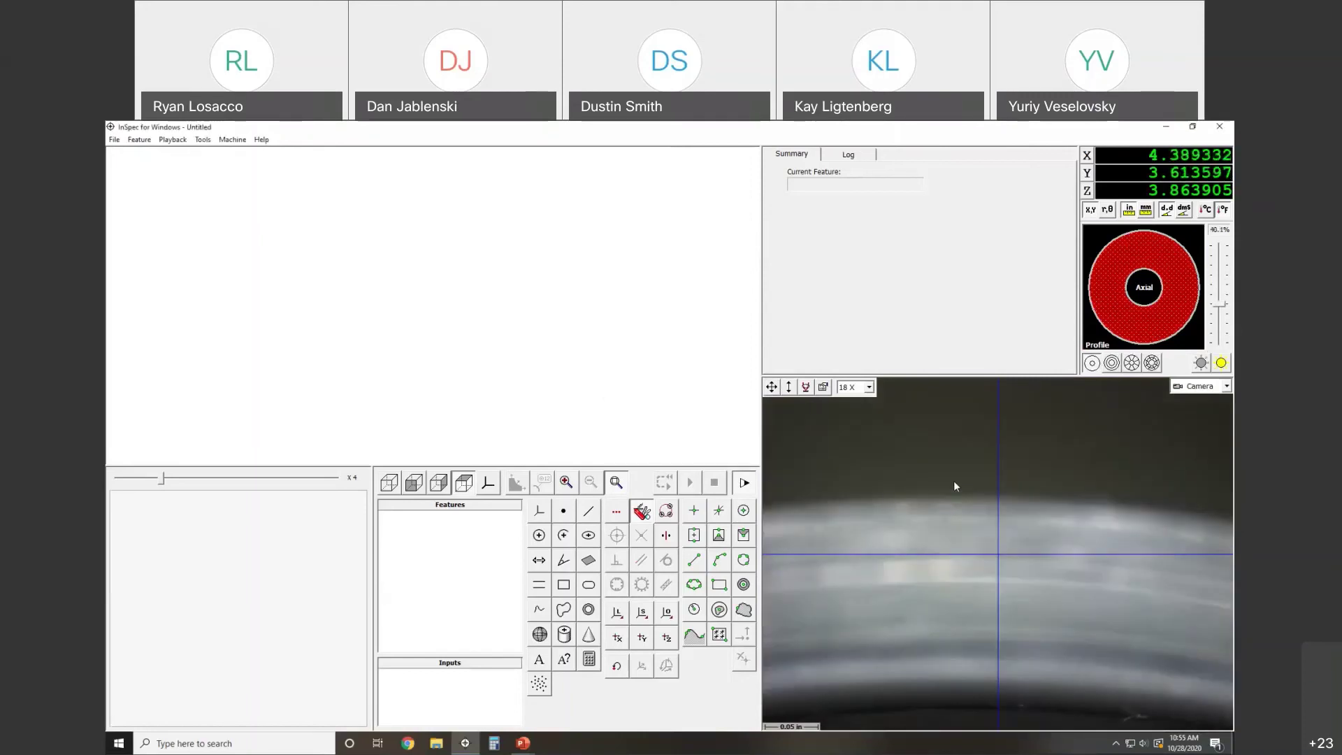
Step: Focus on the rim's grooved surface by moving the Z axis, and auto-adjust the ring light again
left_click(788, 387)
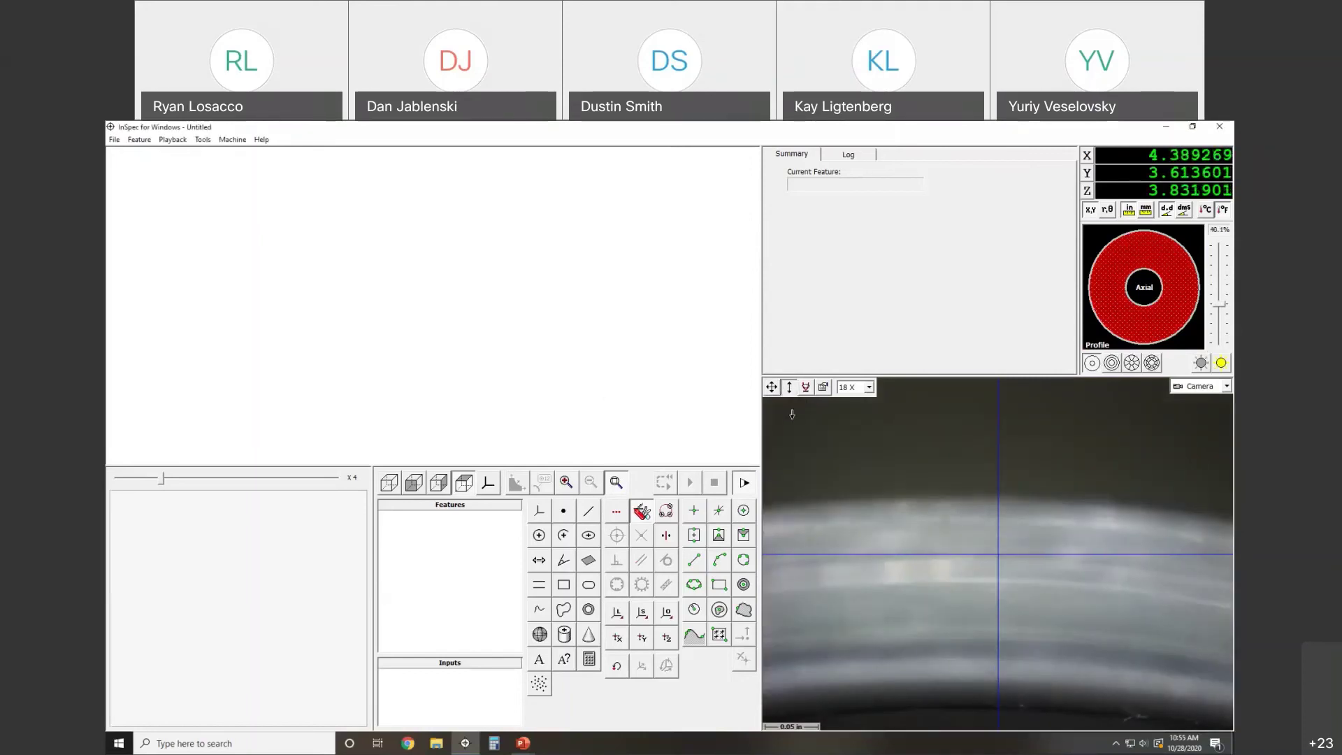
left_click_drag(792, 415, 790, 341)
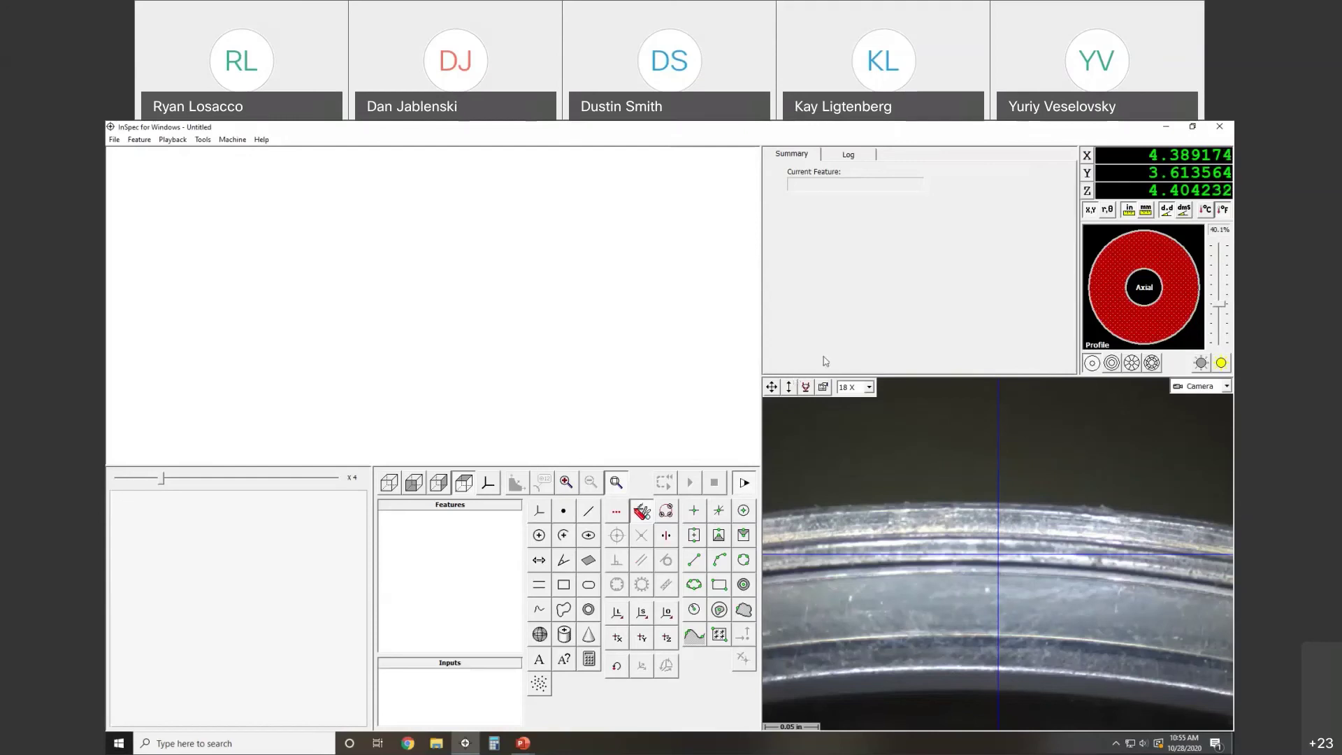
left_click(1219, 363)
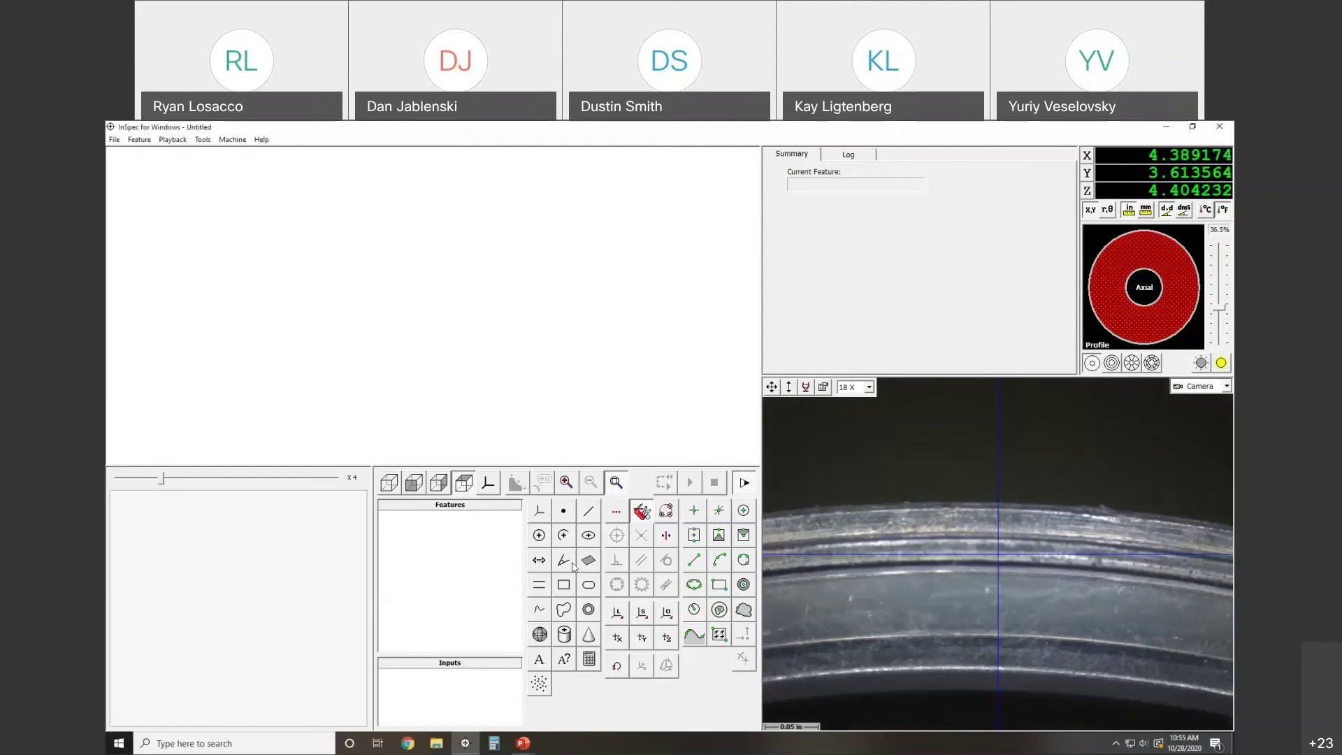
Step: Measure a point cloud on the grooved rim with an Area Focus box spanning its grooves and flat band
left_click(544, 687)
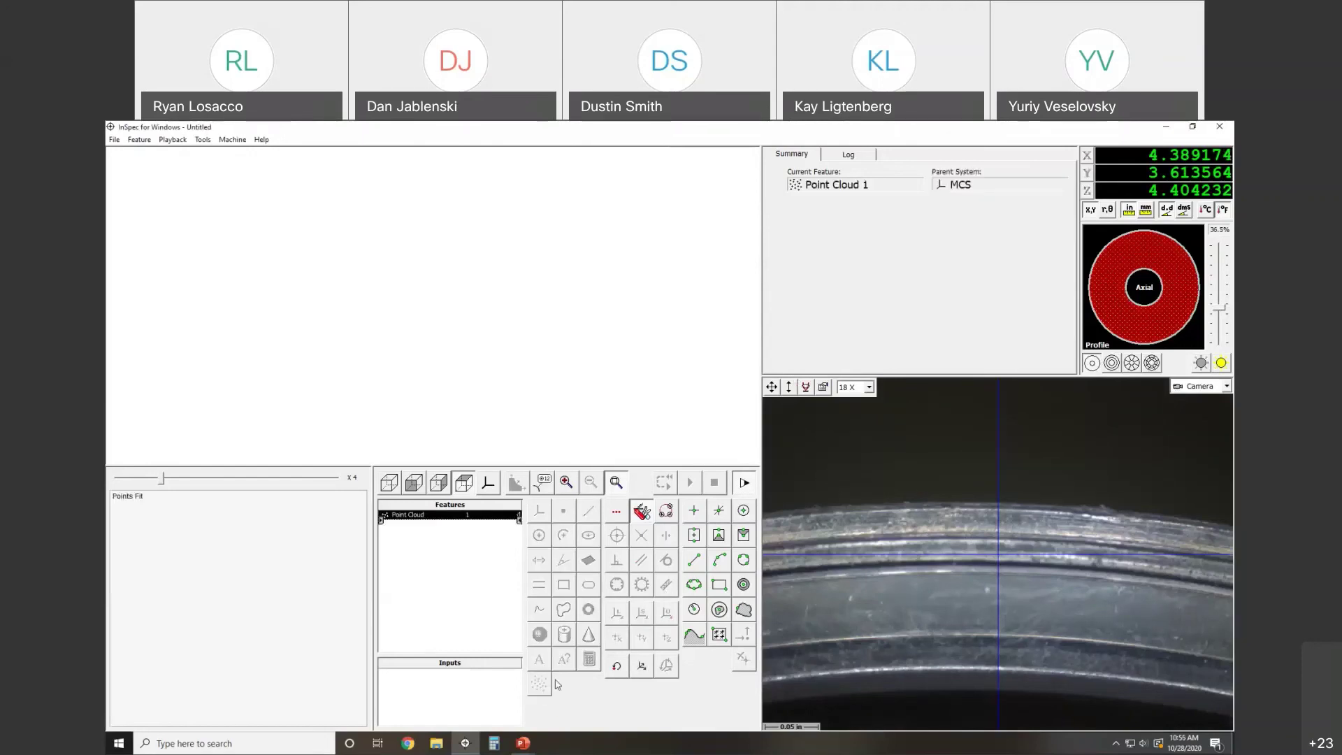
left_click(720, 634)
left_click(1201, 363)
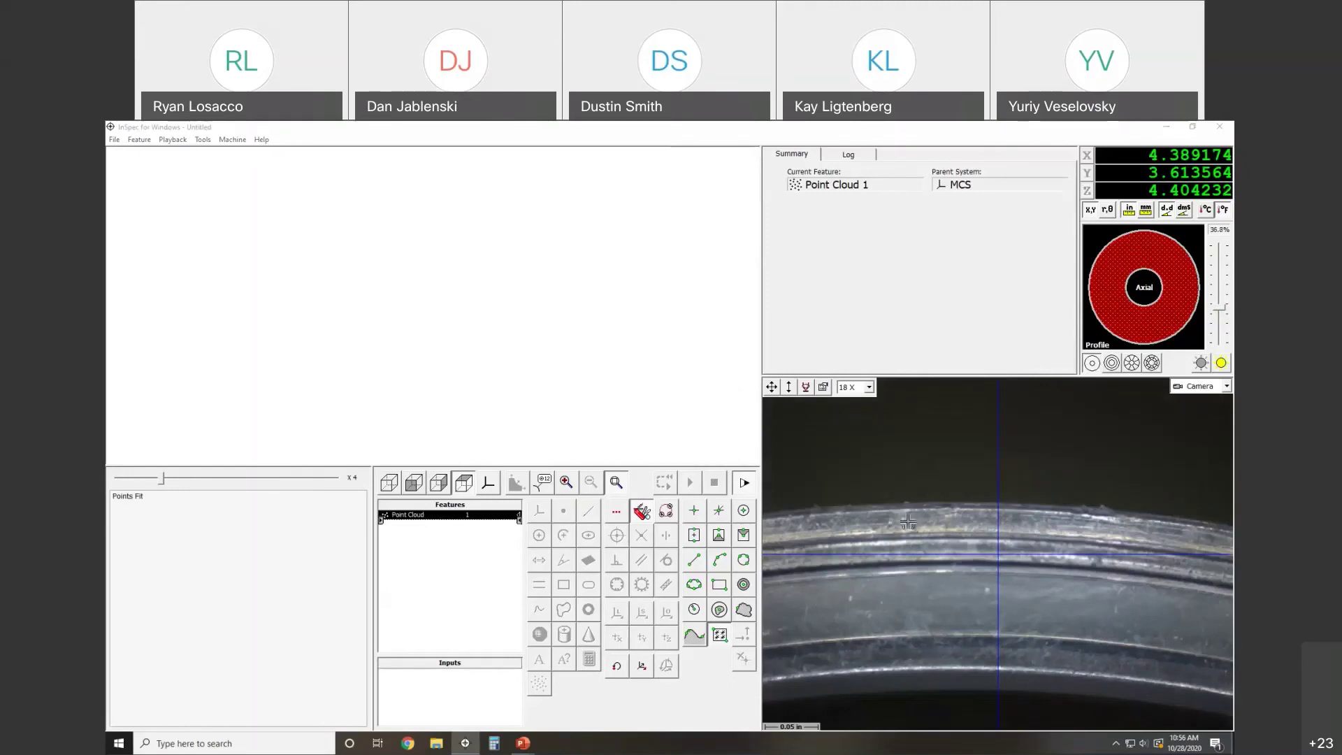
left_click_drag(907, 520, 1101, 657)
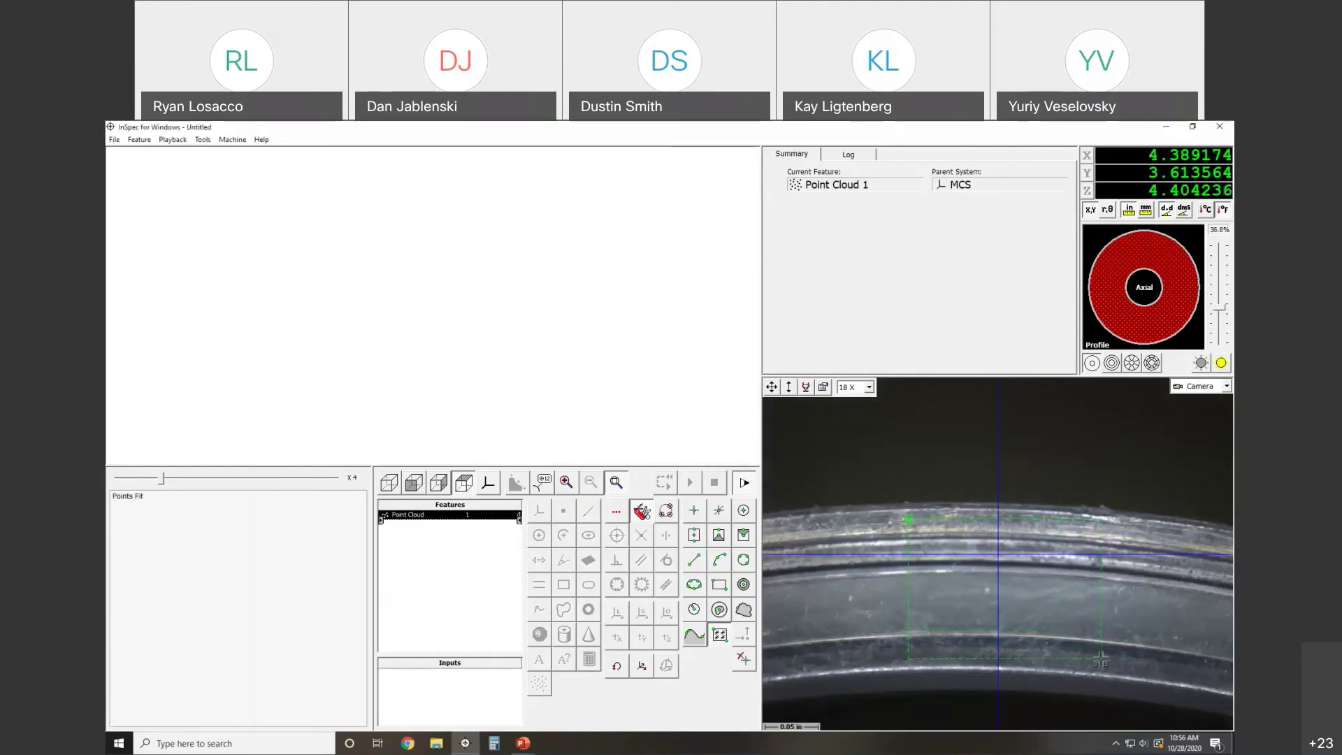
left_click(1100, 658)
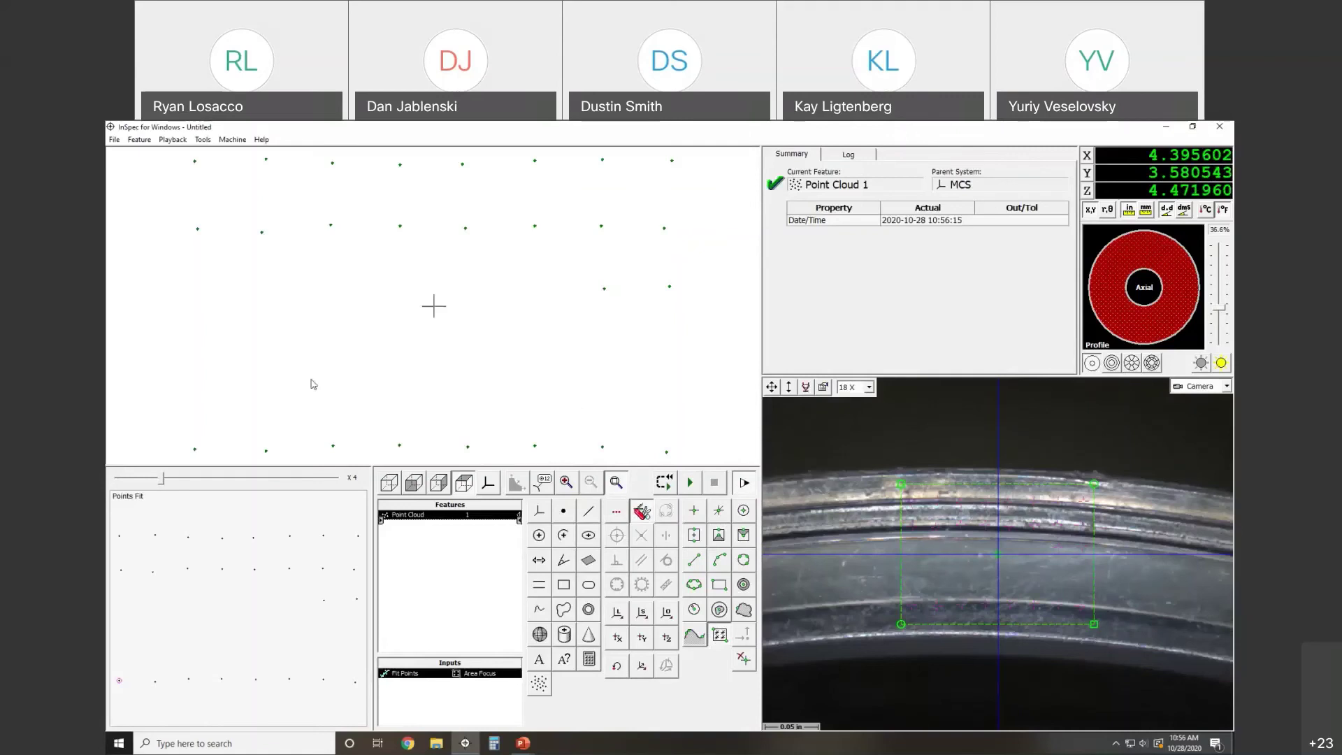
Step: View the point cloud from the front and from the side to examine the surface's height profile
left_click(289, 742)
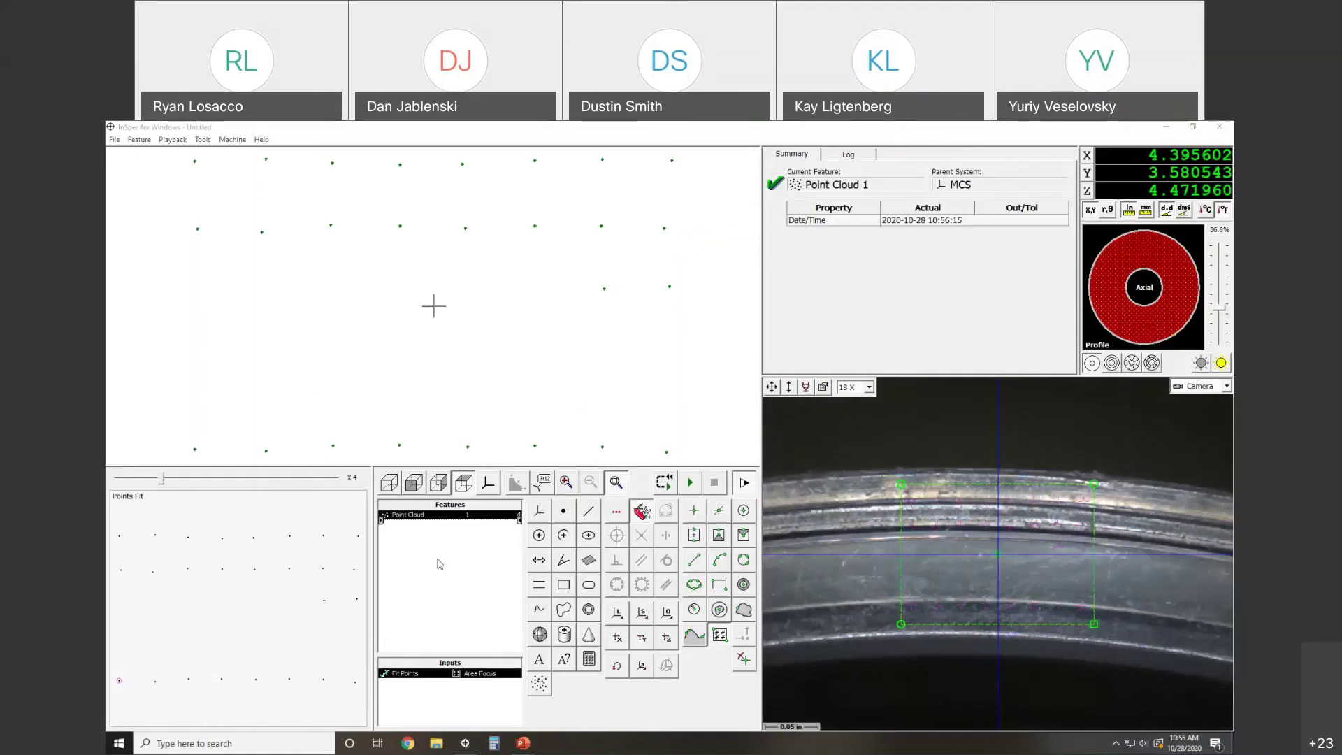
left_click(417, 482)
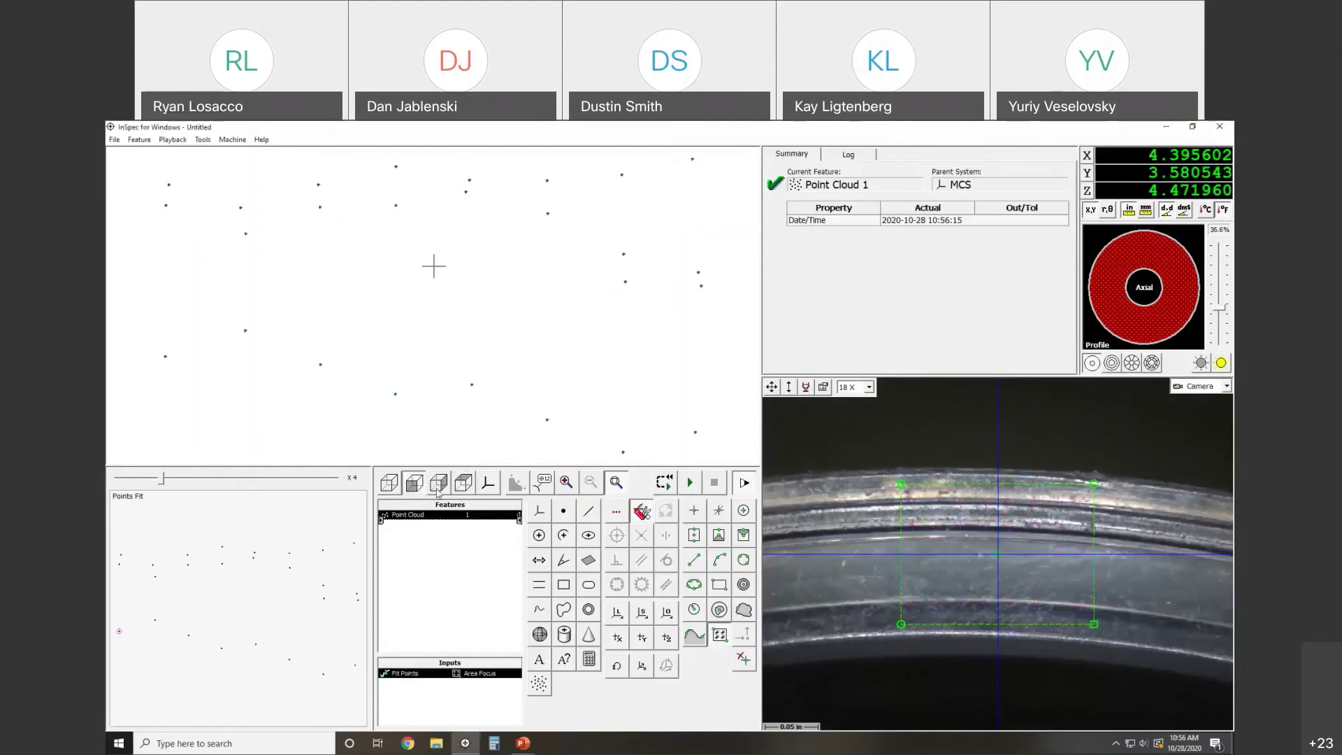
left_click(440, 487)
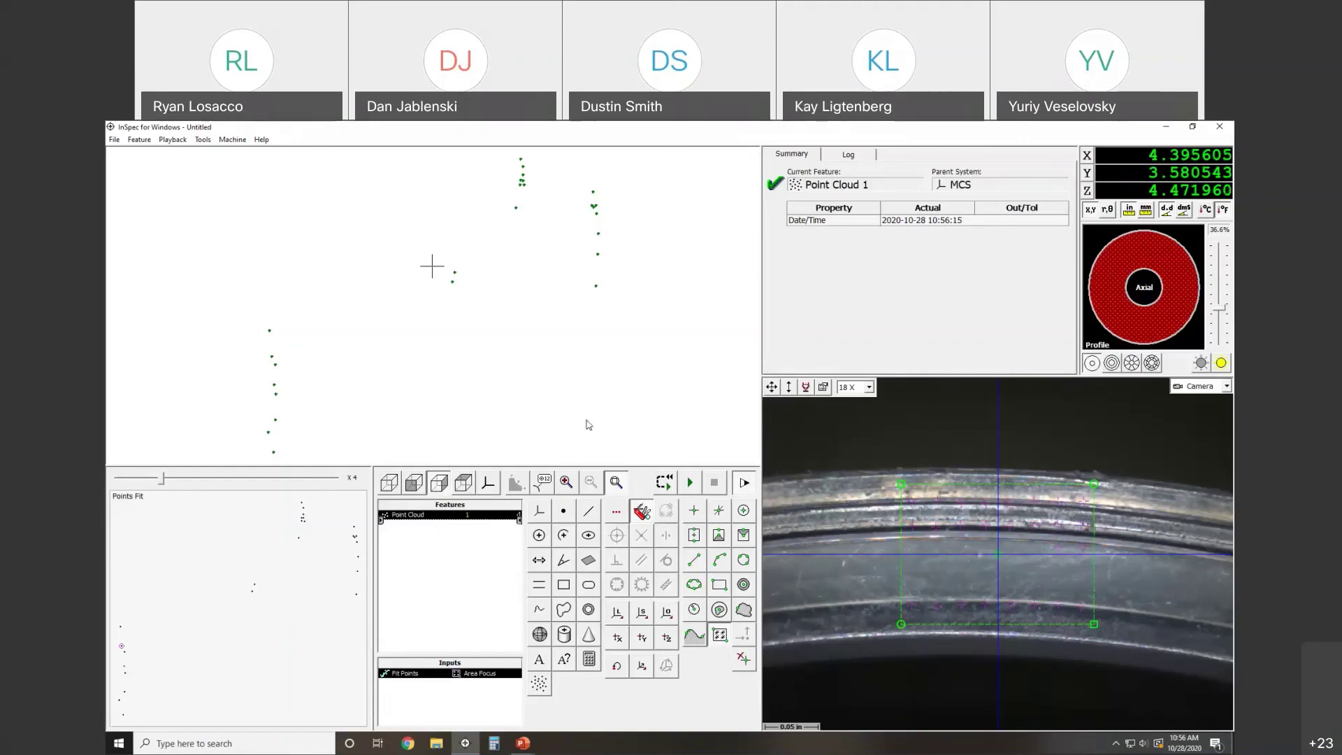
Step: Discard the point cloud and center the camera on the narrow grooves near the rim's outer edge
right_click(979, 516)
left_click(981, 519)
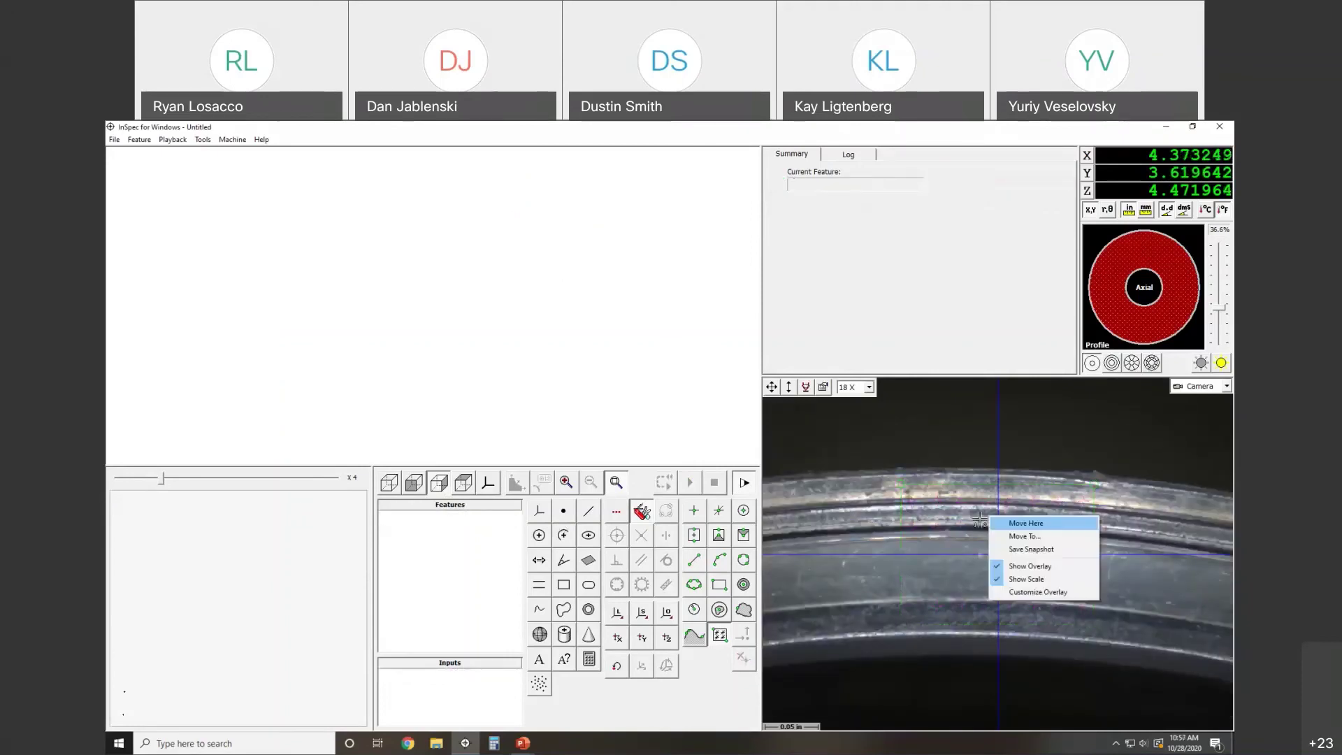
right_click(979, 518)
left_click(1017, 523)
Step: Increase the magnification to 97X and refocus on the grooves by adjusting the Z axis
left_click(869, 386)
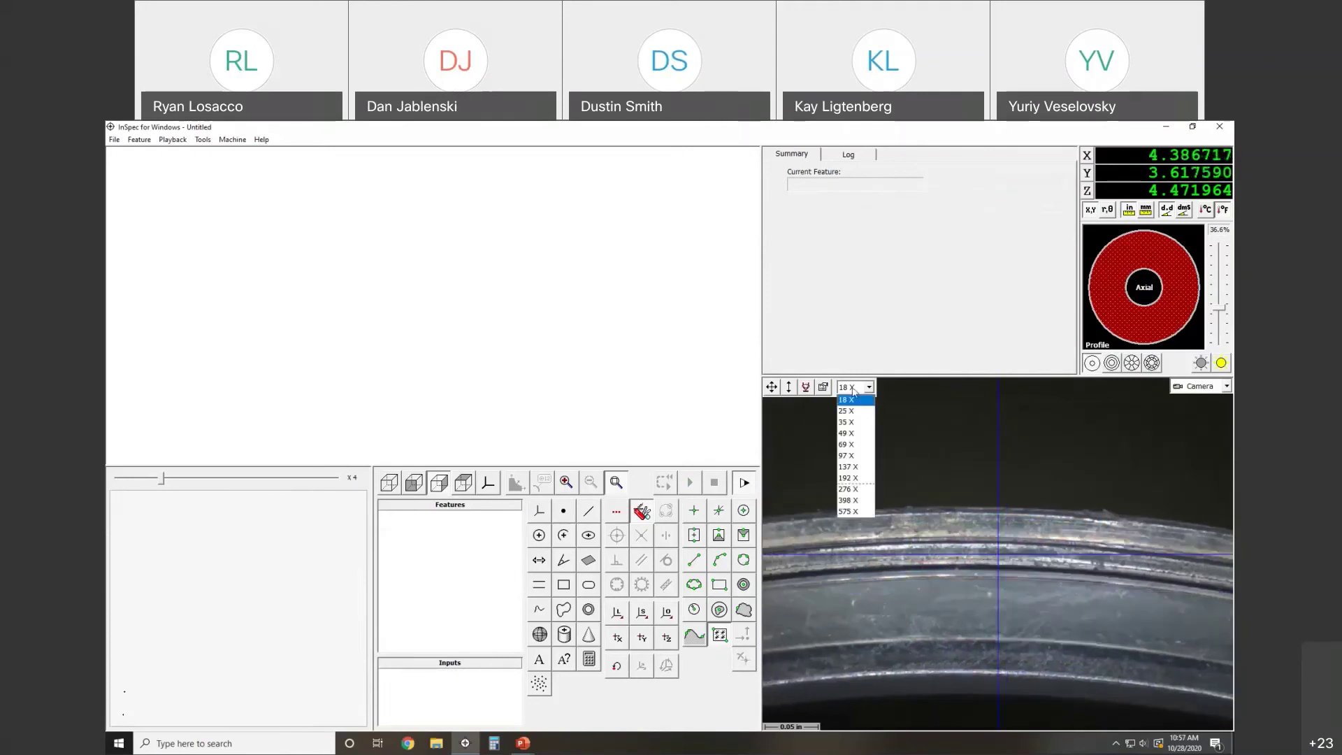
left_click(858, 458)
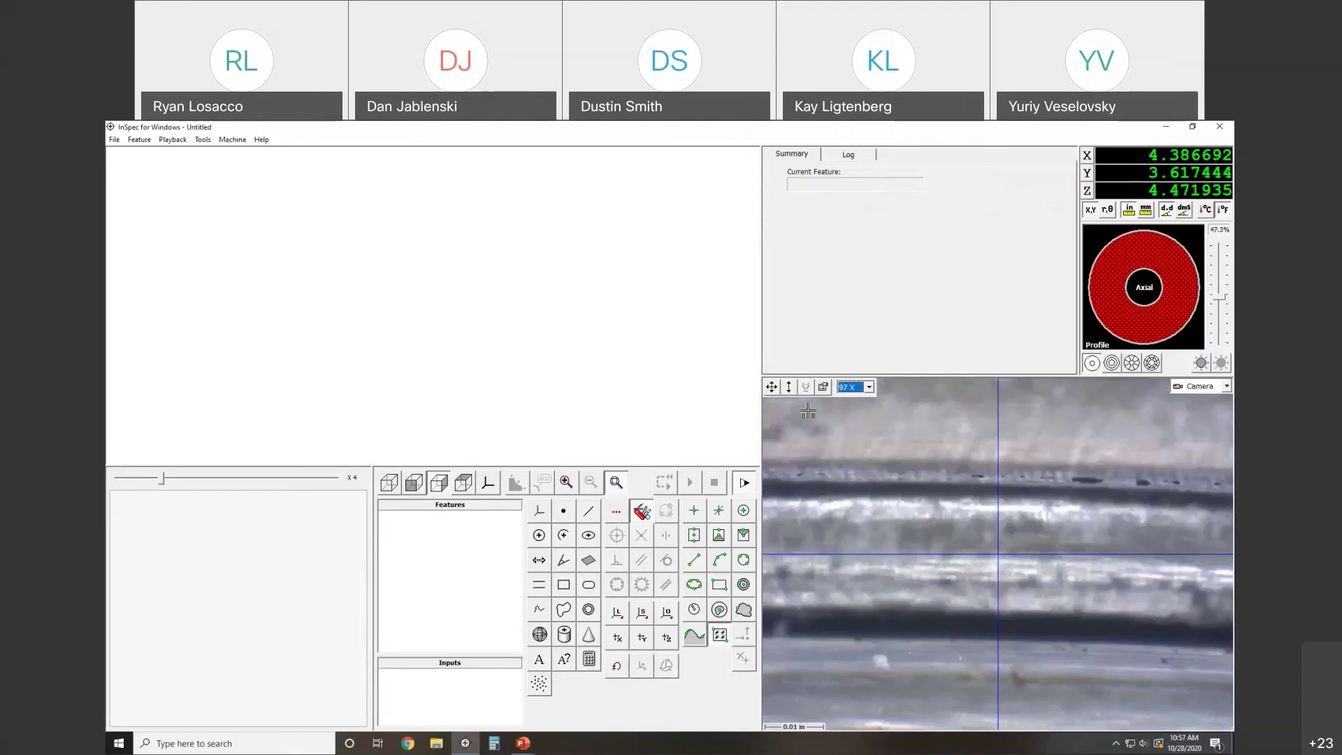
left_click_drag(789, 387, 789, 380)
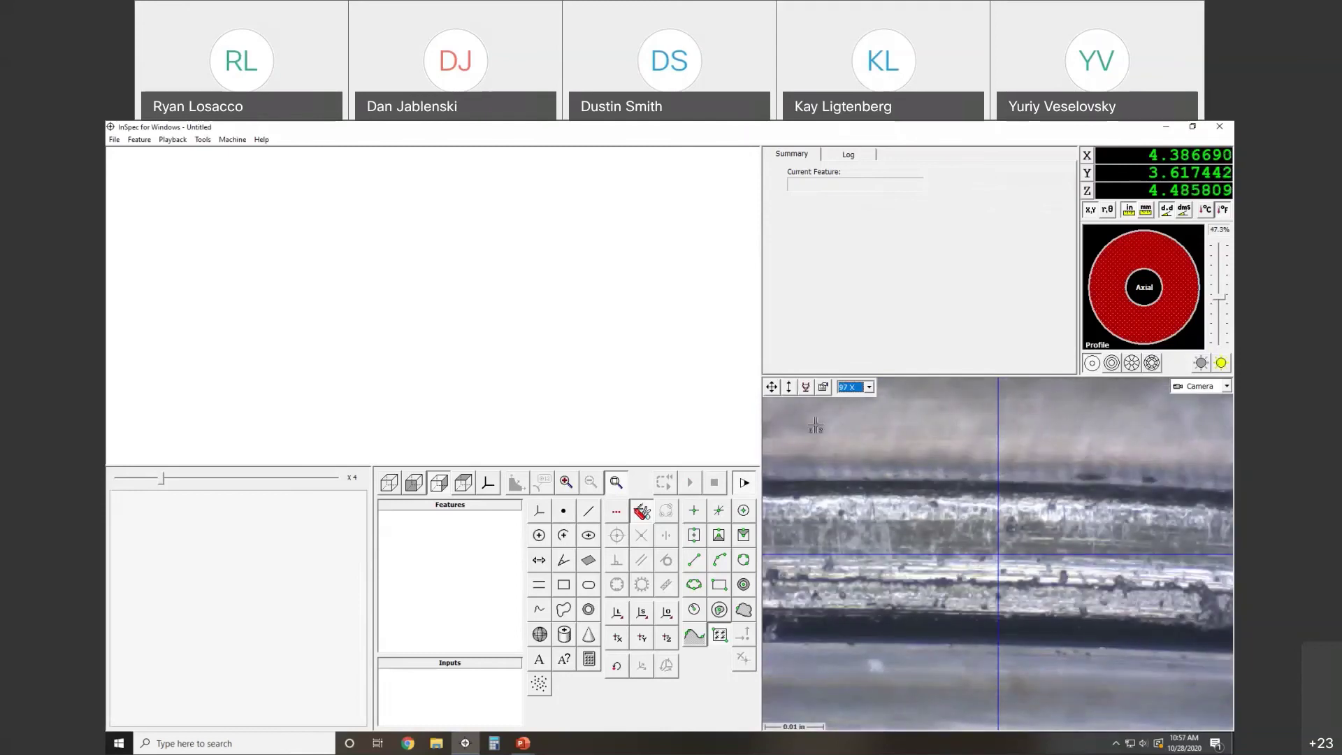
Step: Measure a focus point on the raised band between the dark grooves near the rim's outer edge
left_click(564, 513)
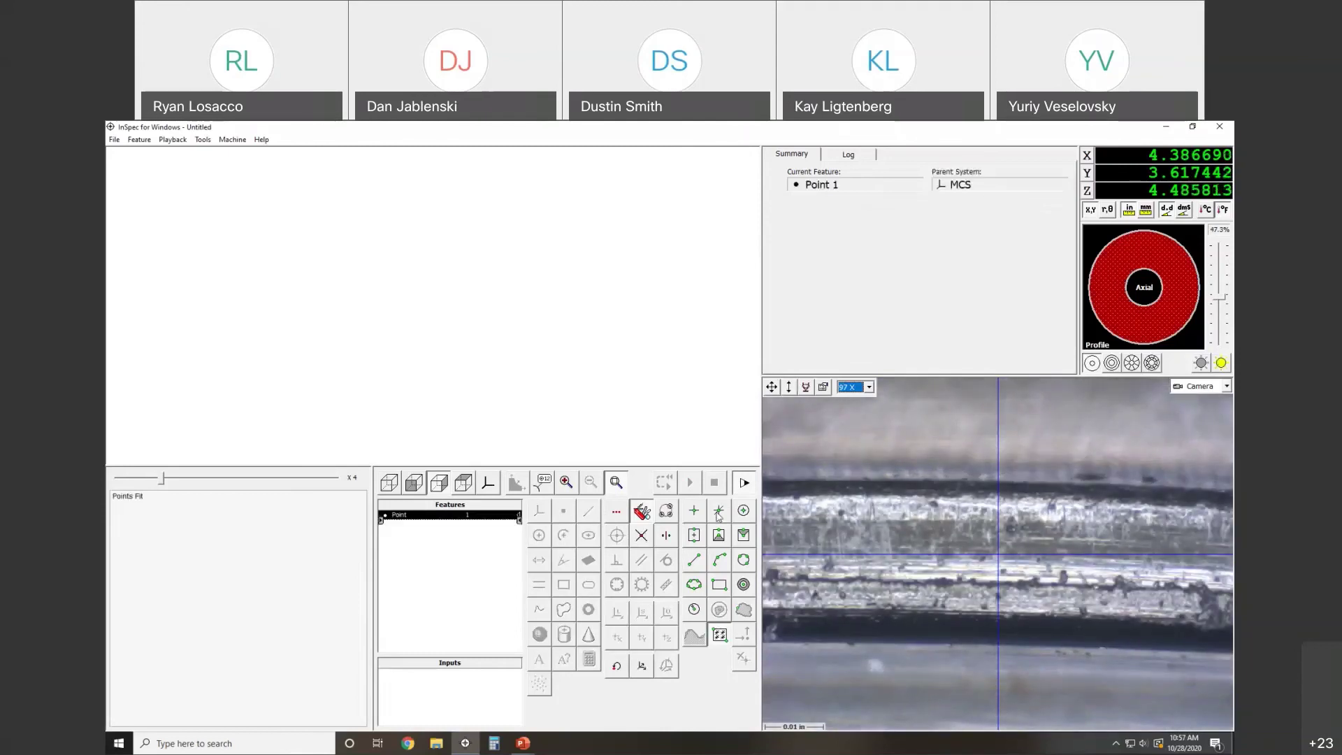
left_click(972, 541)
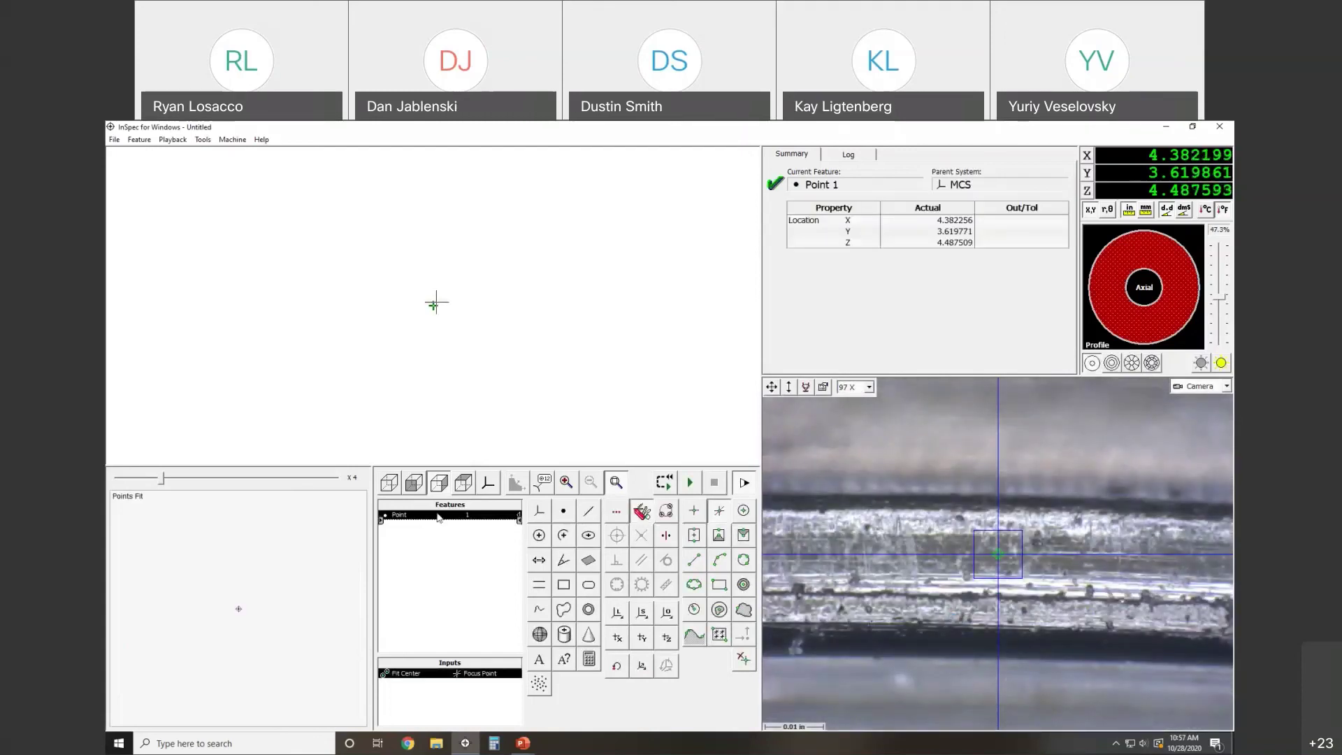
key("F1")
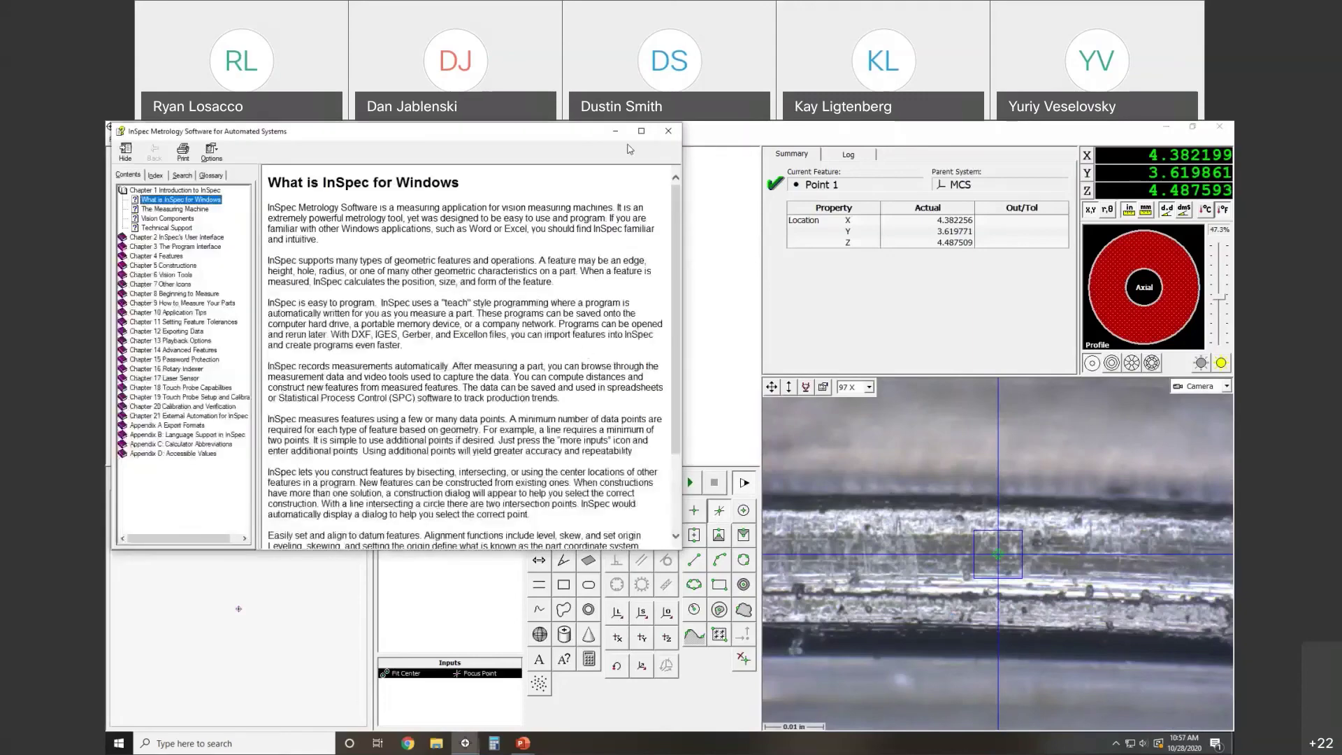
left_click_drag(541, 136, 536, 209)
left_click(662, 205)
Step: Rename the measured focus point as Top Surface
key("F2")
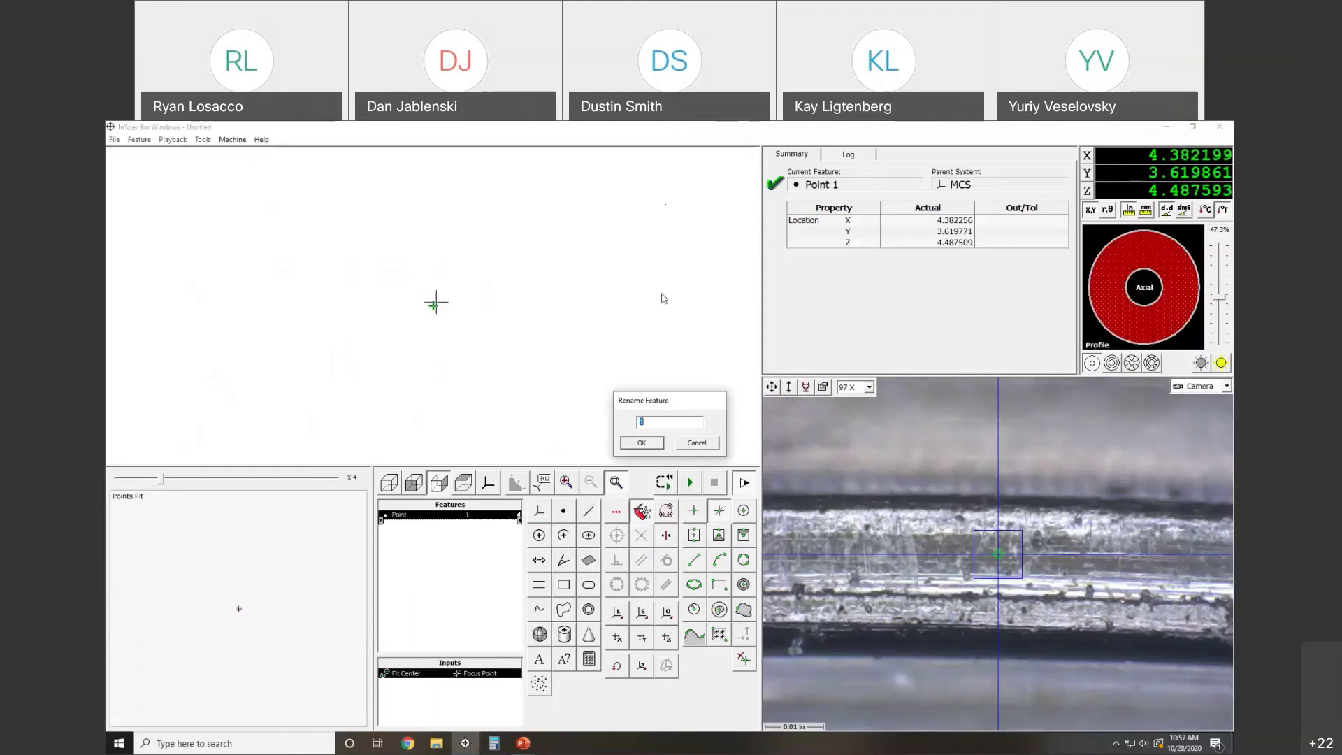
type("Top Surface")
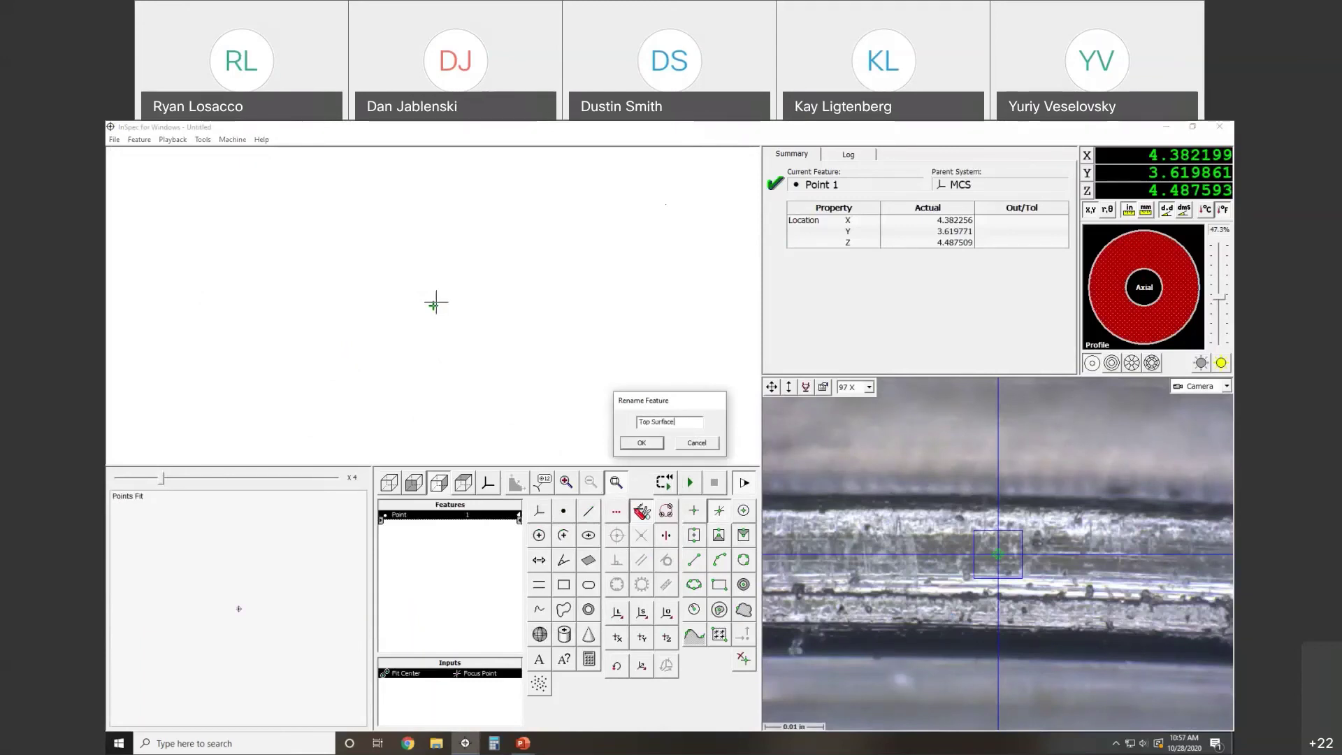
key("Return")
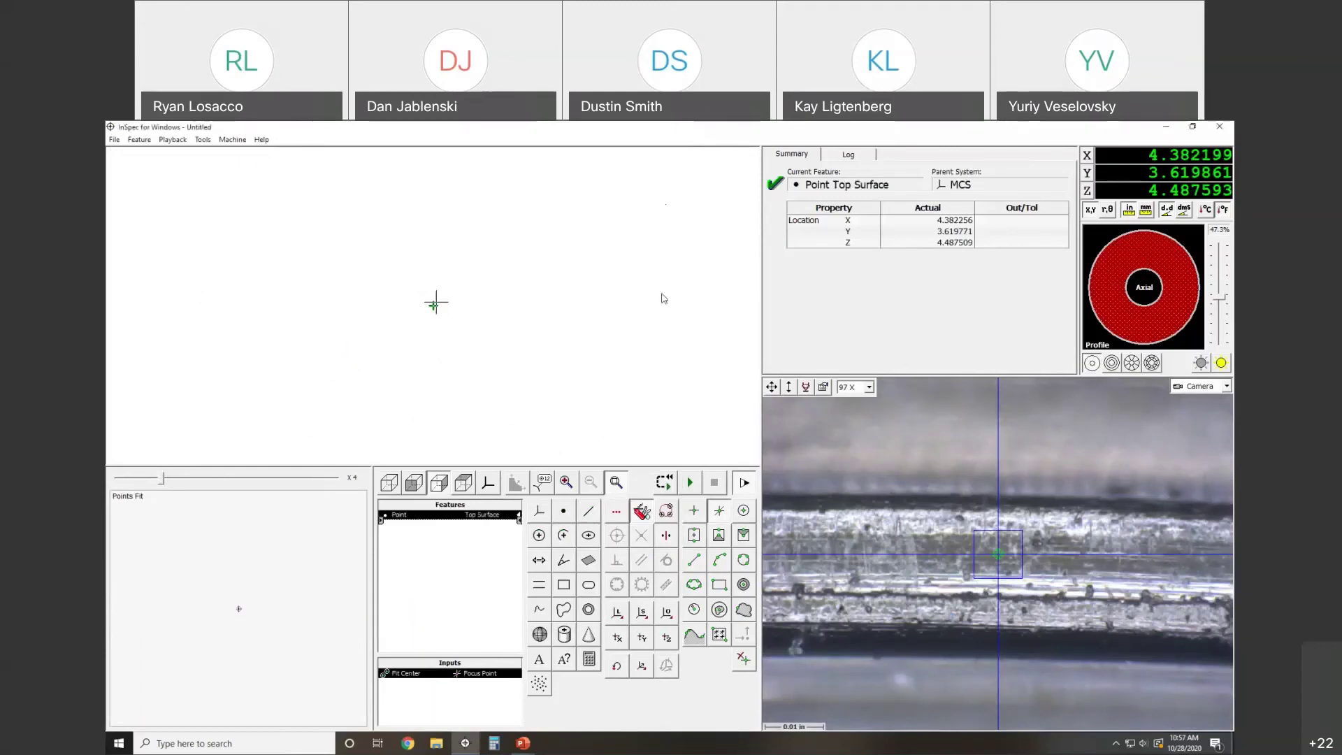
Step: Measure a second focus point on the band beyond the upper dark groove and view both points from the top
left_click(1004, 422)
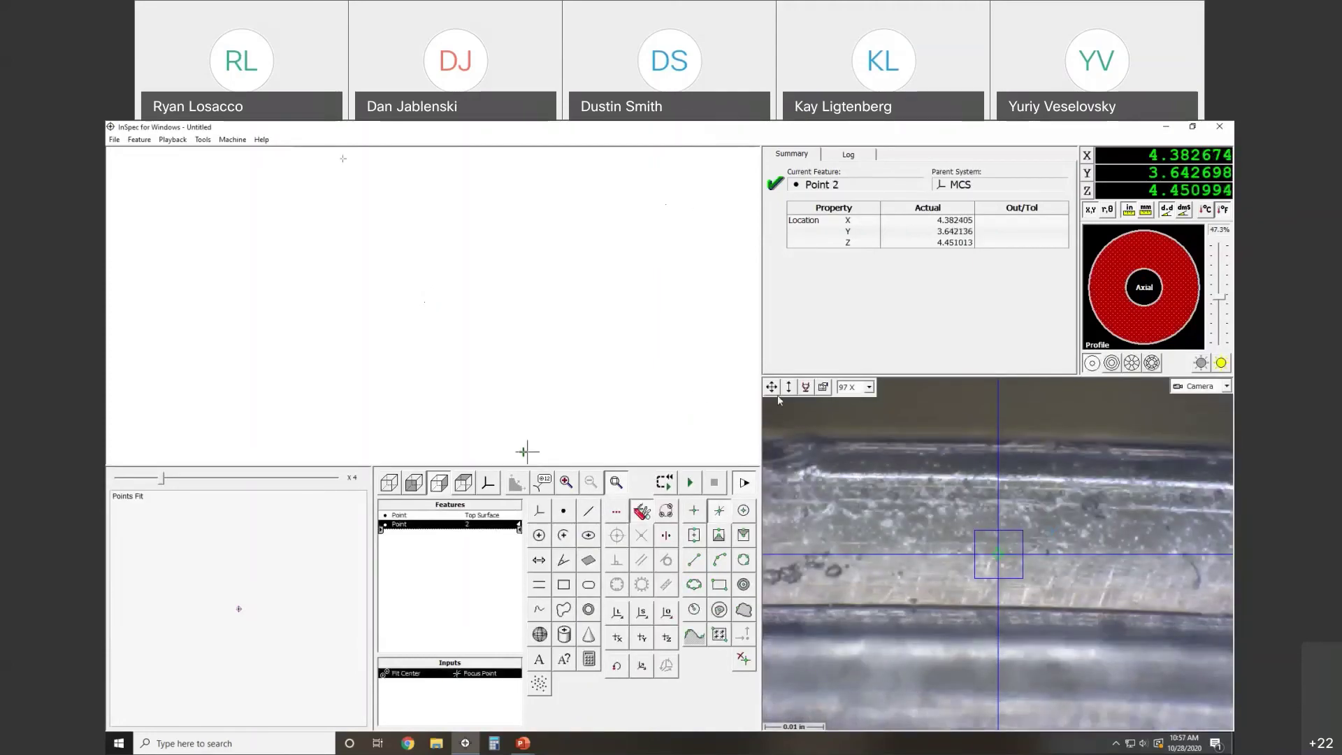
left_click(468, 488)
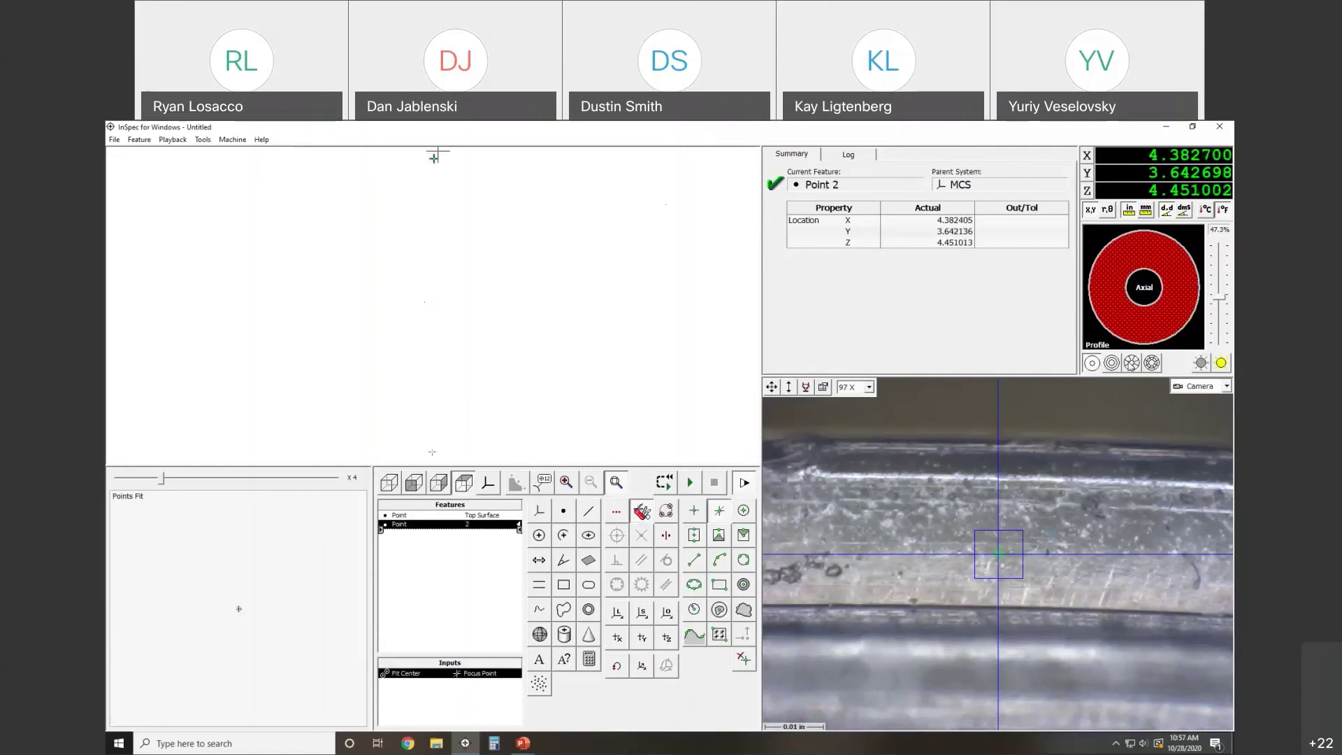
Step: Illuminate the part with profile light at about 28% and move the camera across the grooves to the smooth scratched surface
left_click(1221, 363)
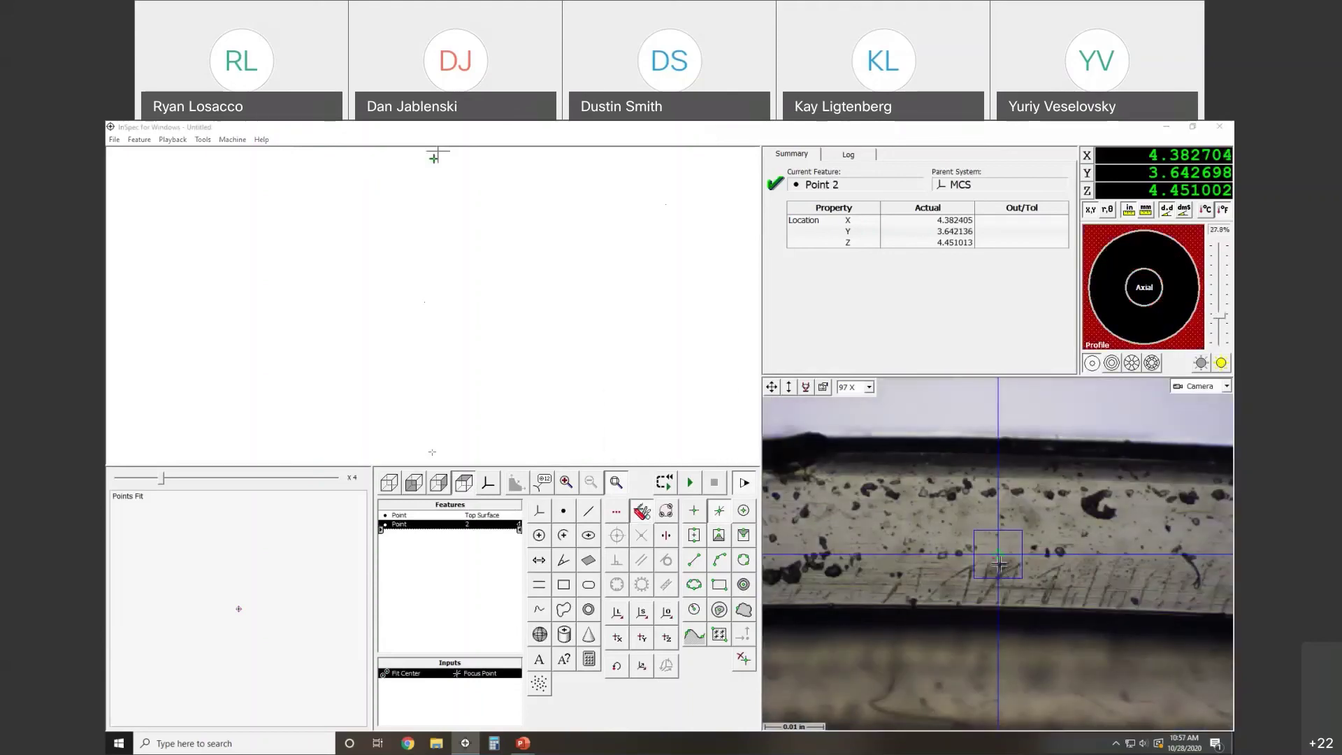
left_click_drag(785, 390, 773, 429)
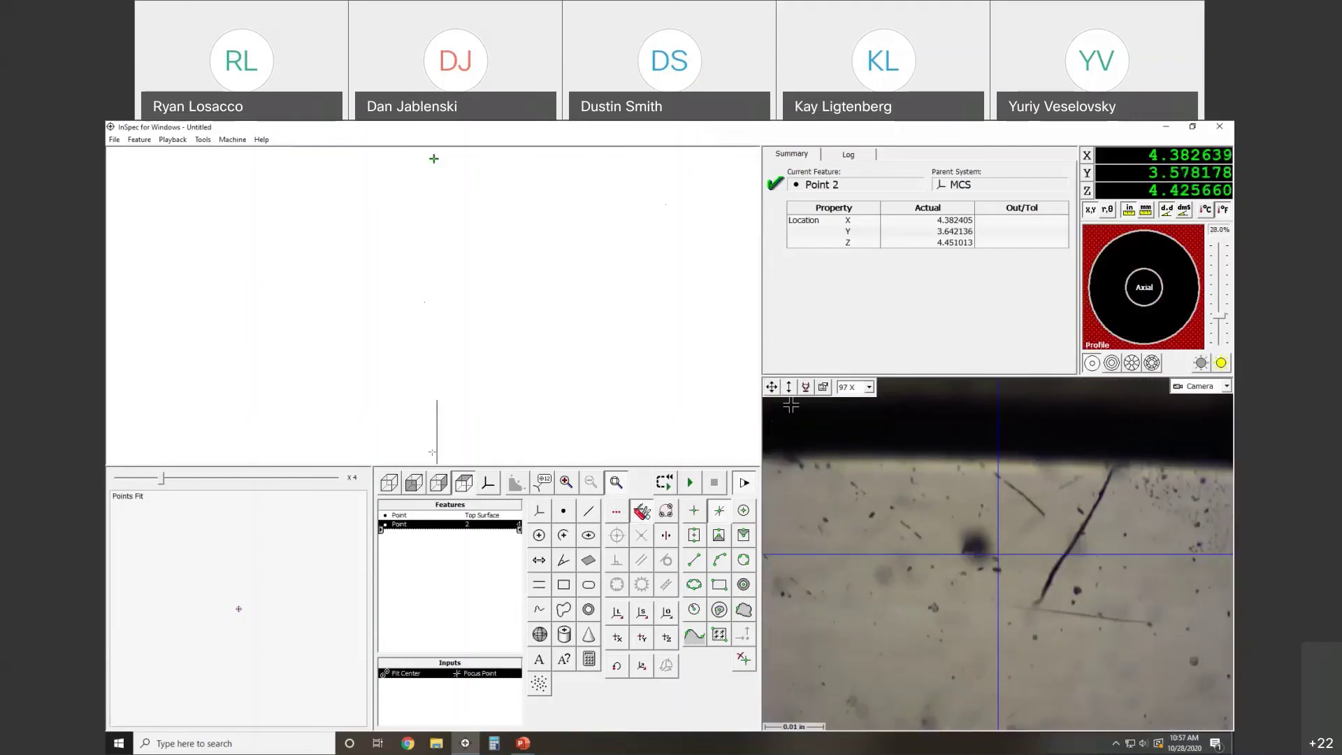
left_click_drag(768, 382, 770, 424)
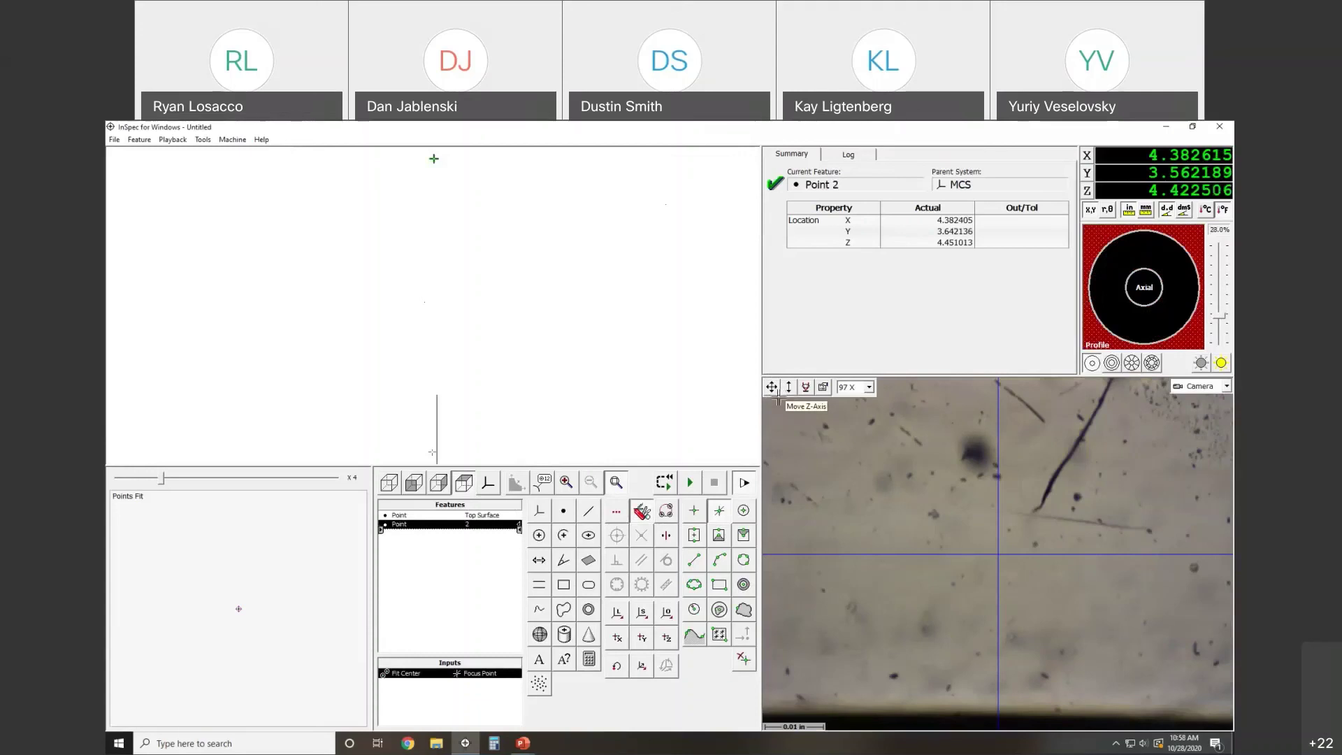
Step: Delete both measured points and set the surface light control to individual segments
left_click(483, 515, "ctrl")
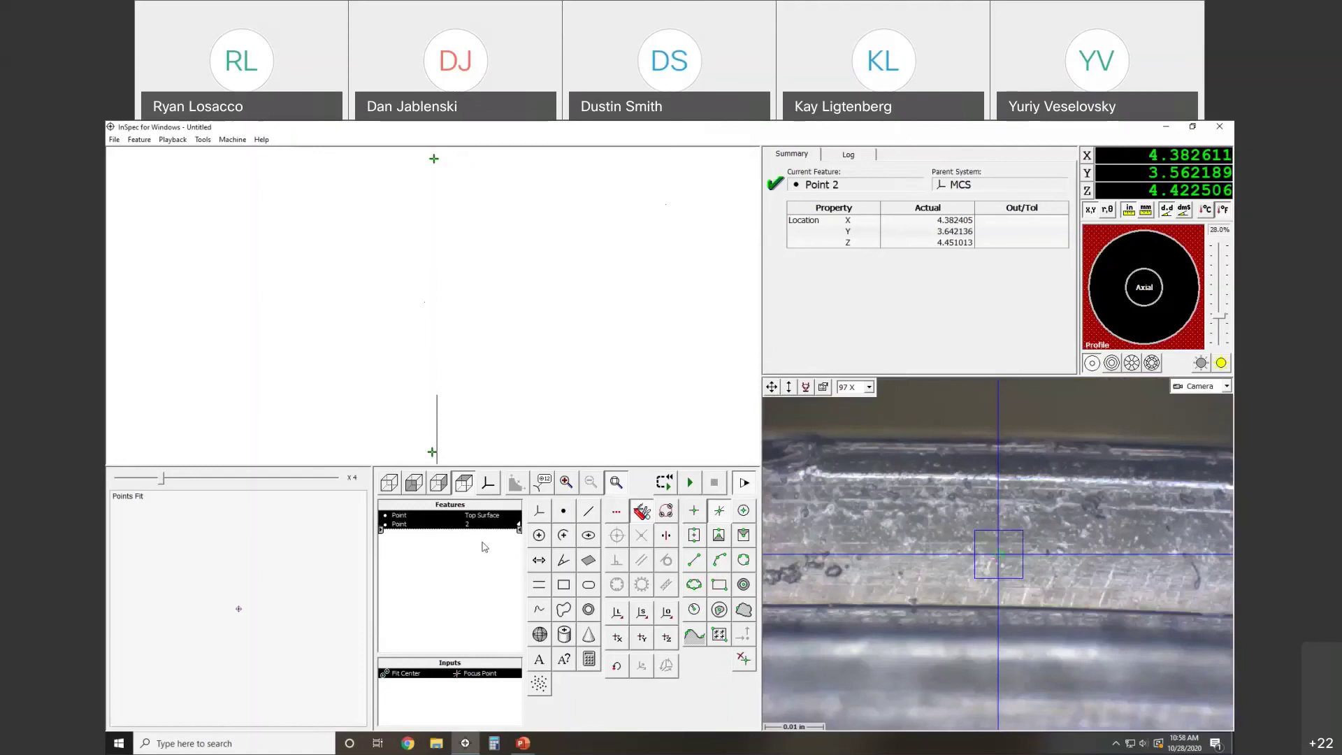
key("Delete")
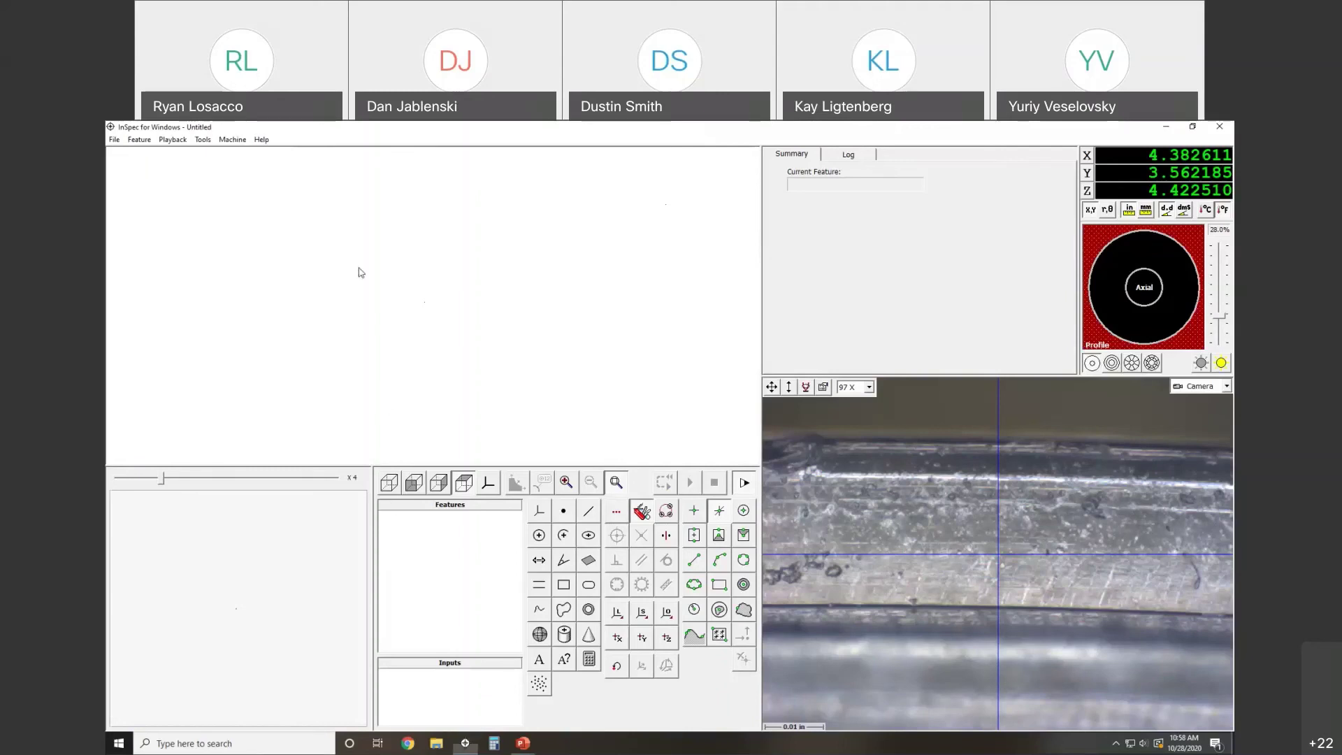
left_click(1150, 364)
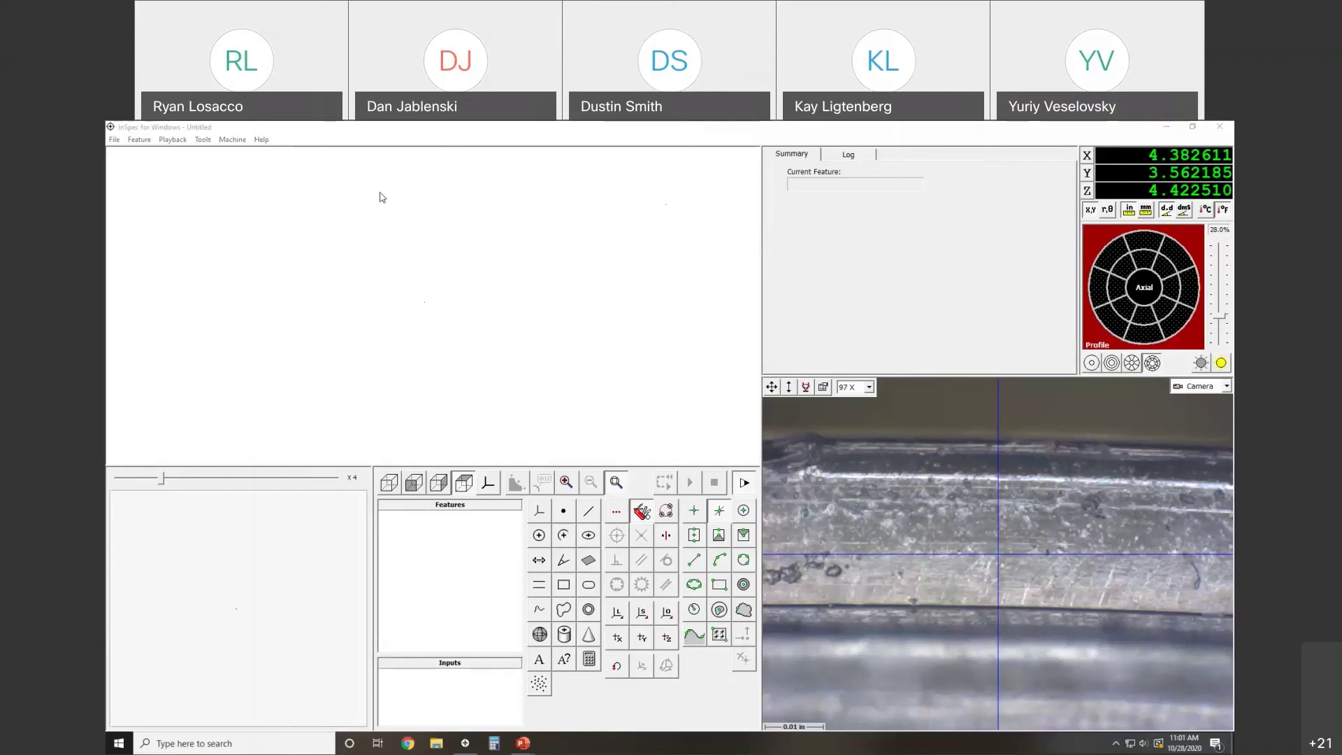
Step: Switch to the Lighting Tips And Tricks presentation in PowerPoint and select slide 12, Next Month's Topic
key("alt+Tab")
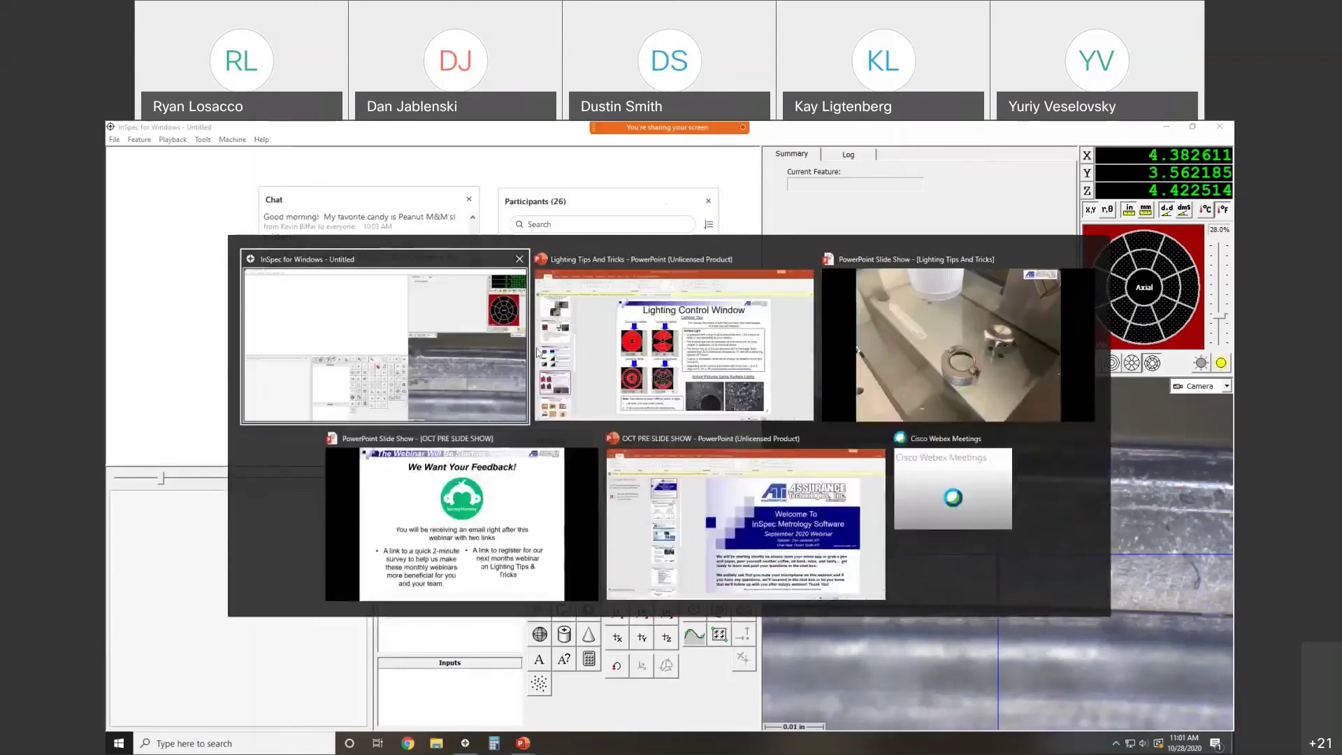
left_click(619, 375)
scroll(212, 552, "down", 5)
left_click(212, 553)
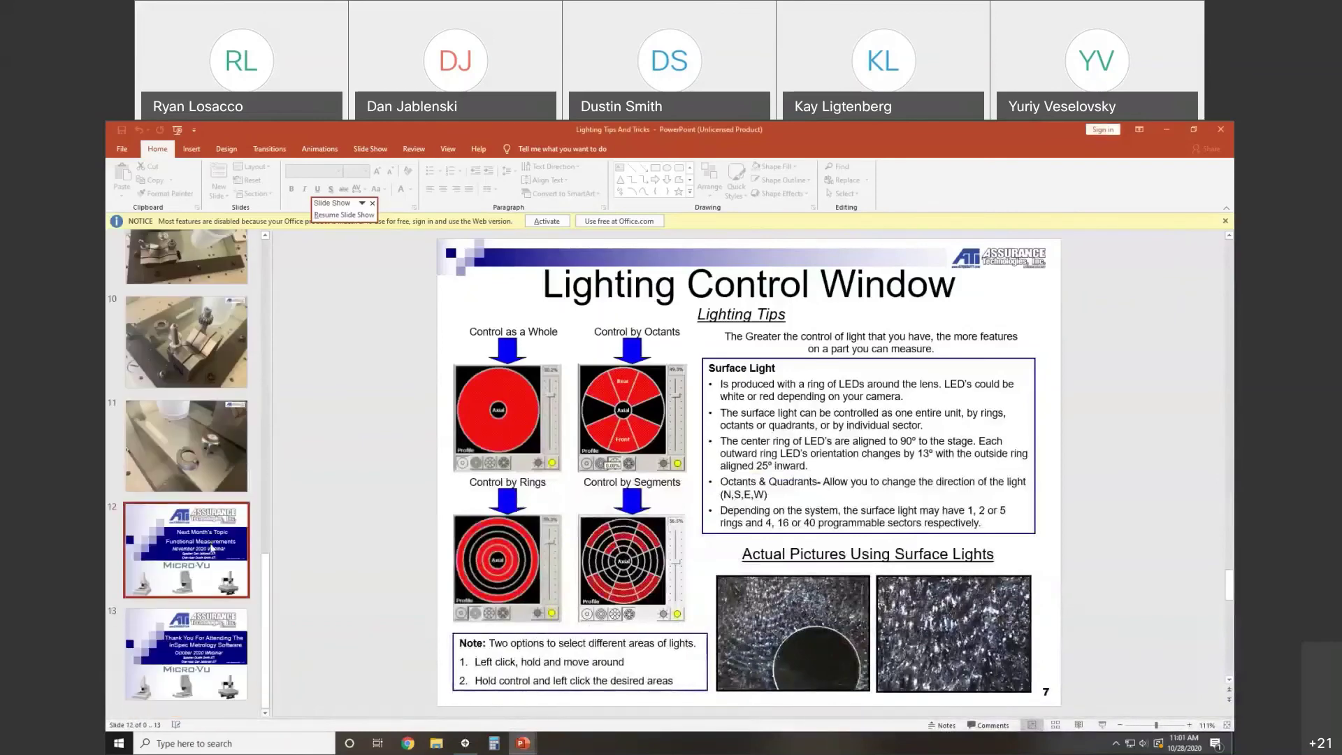